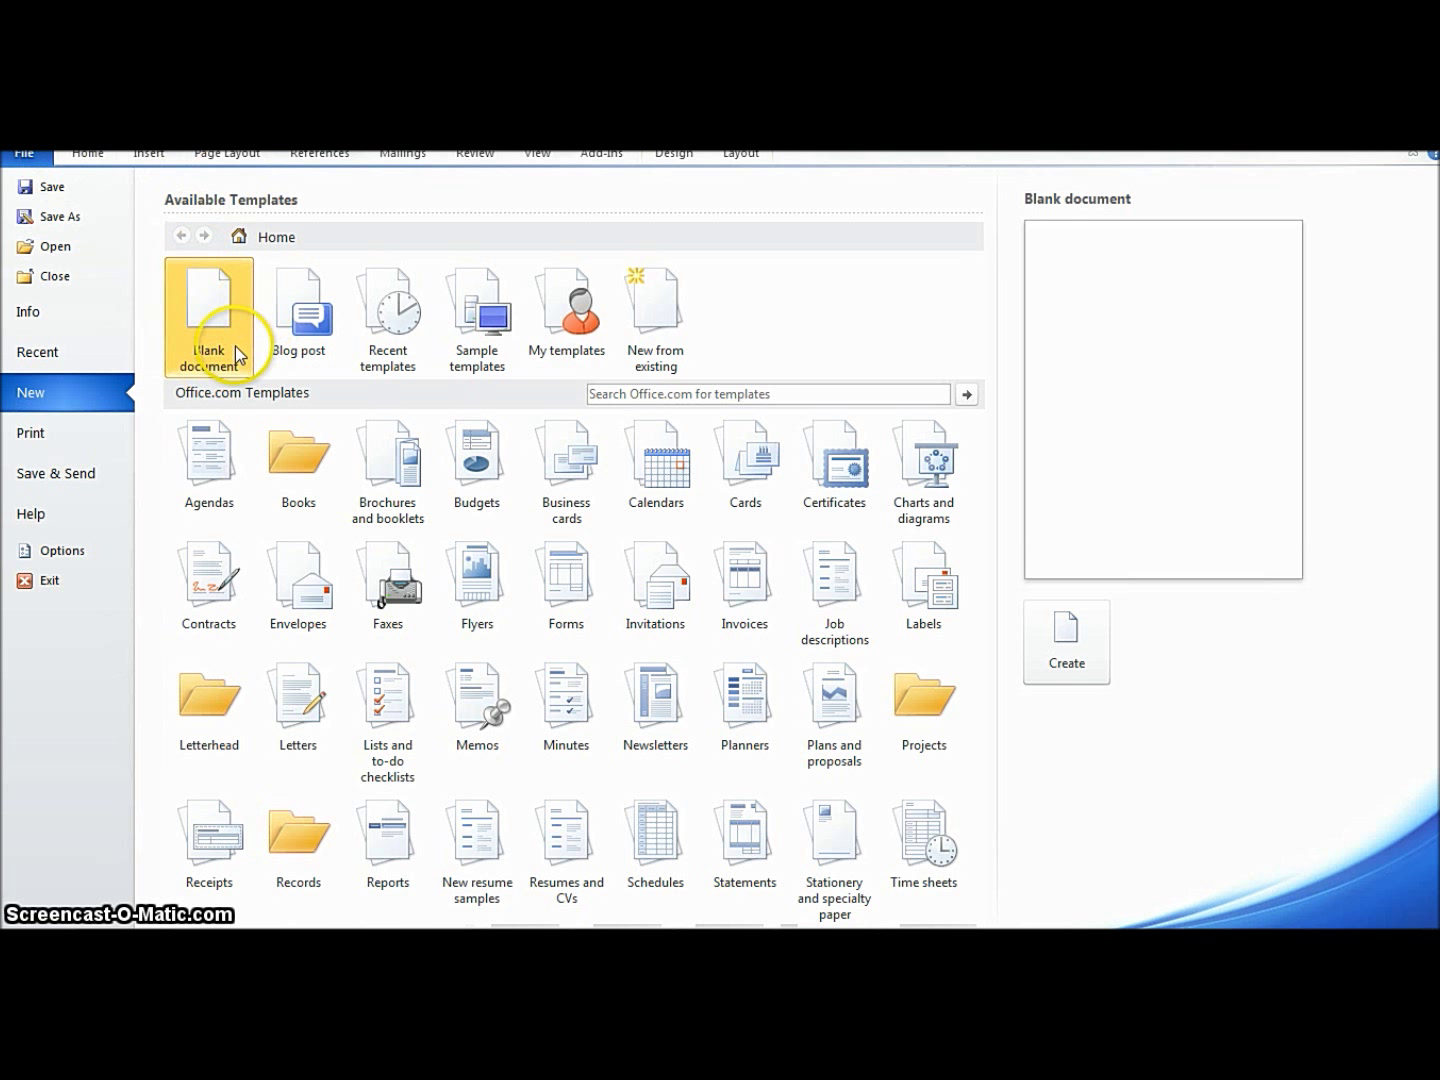
Create a new blank document.
{"action": "double_click", "coordinate": [196, 329]}
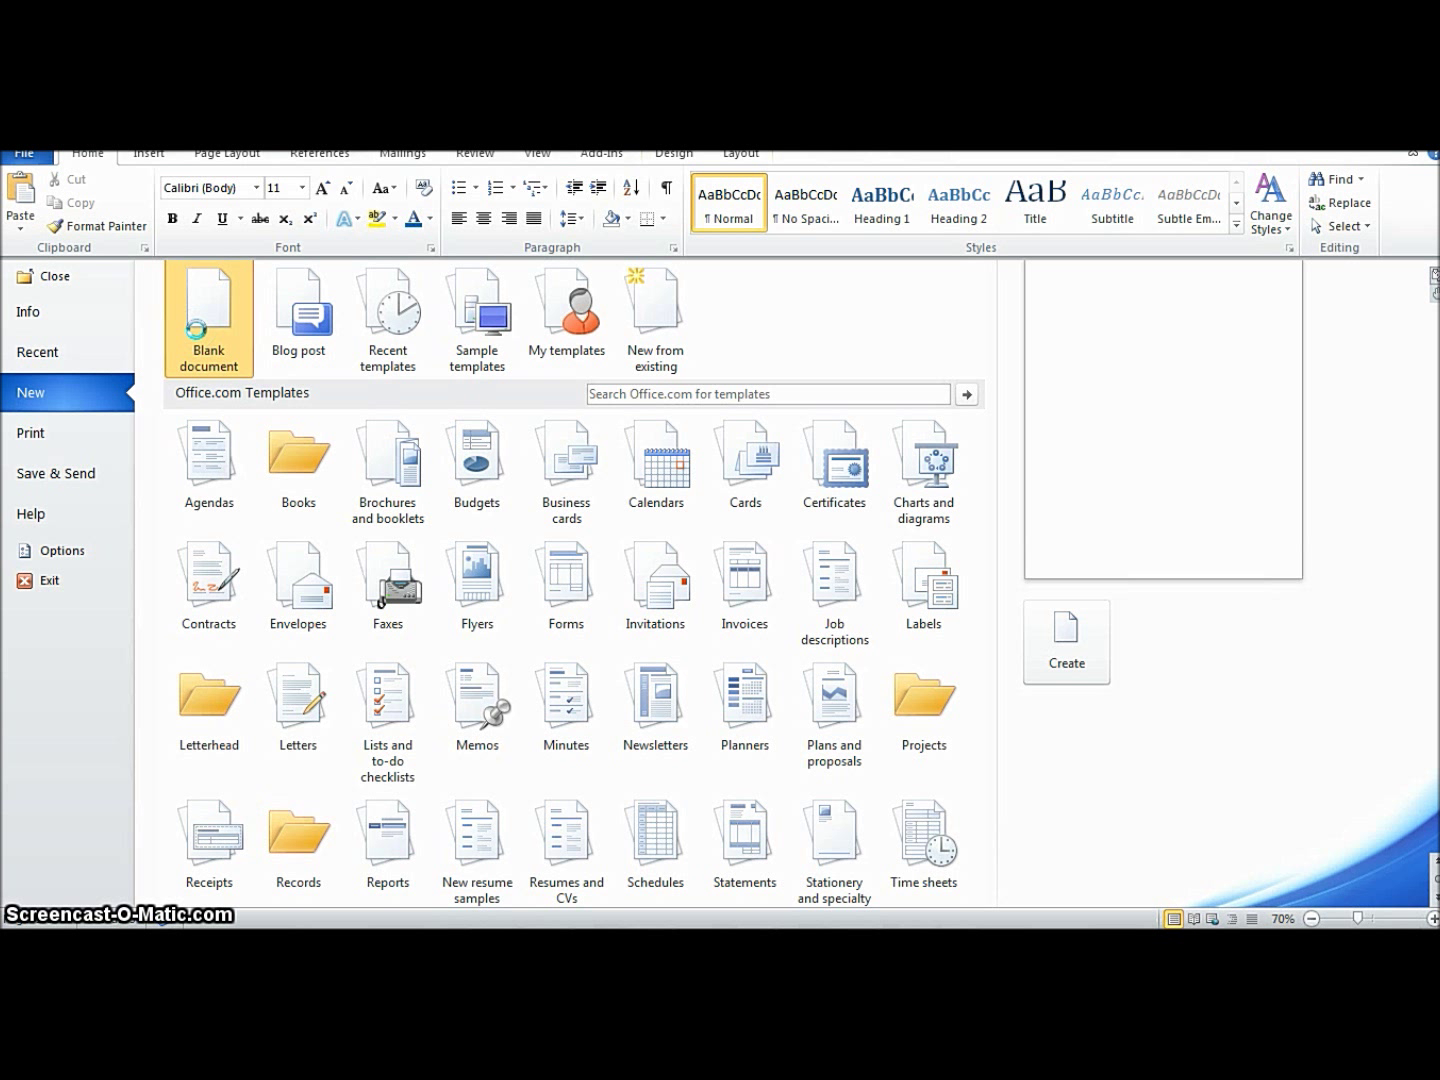
{"action": "left_click", "coordinate": [336, 489]}
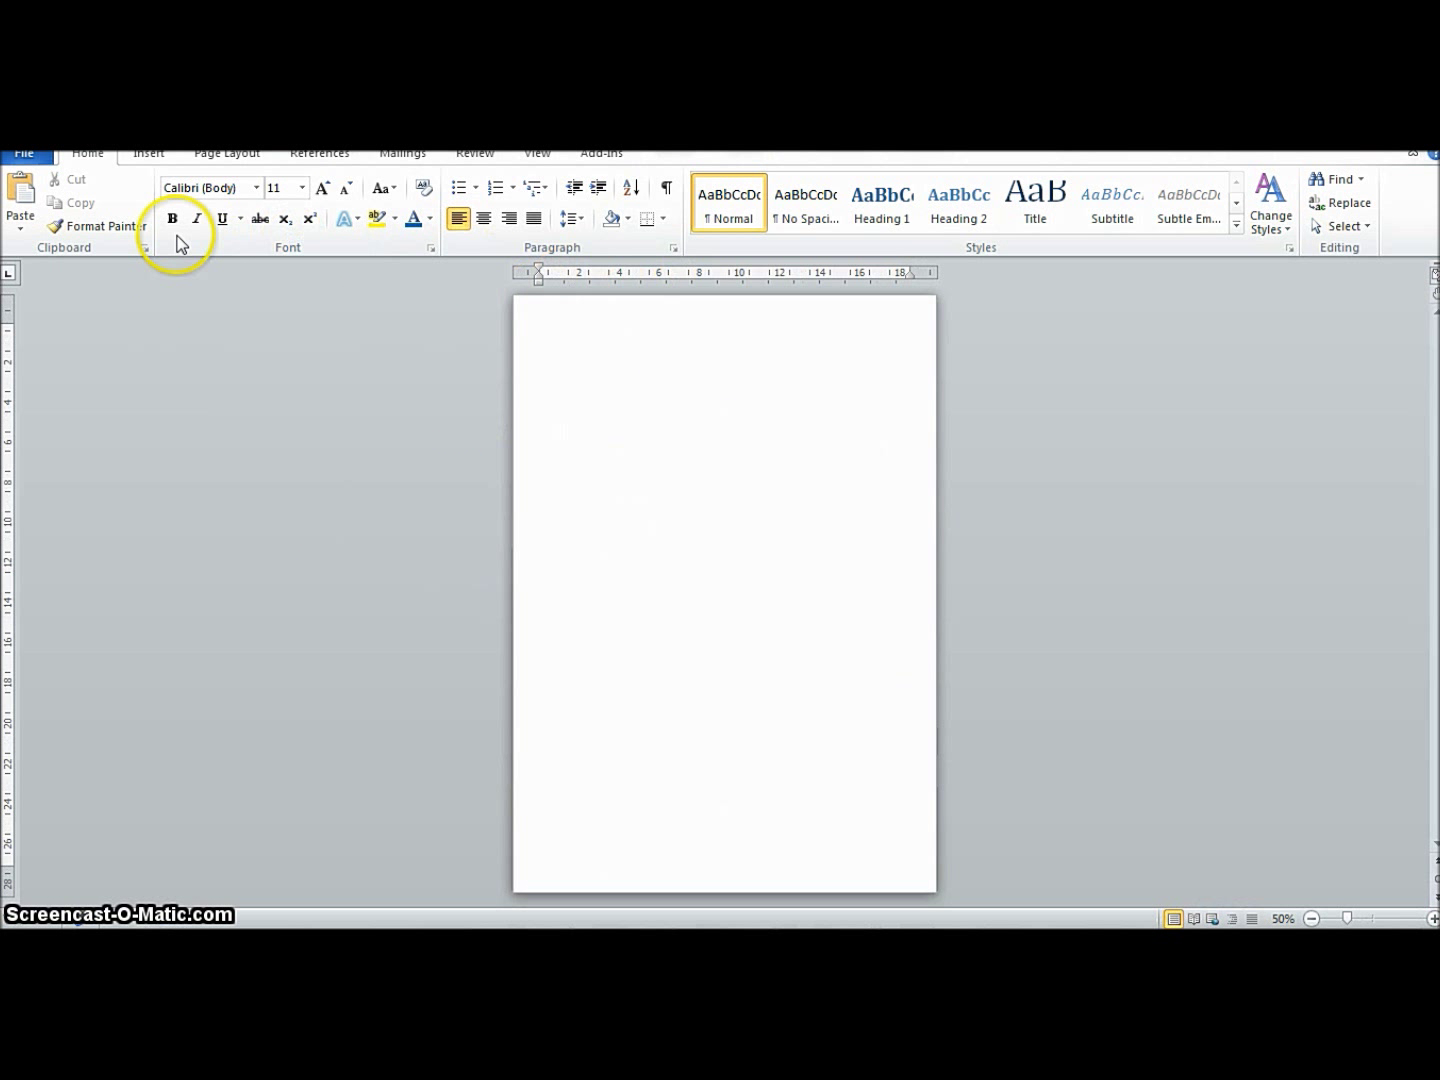
Set the page to A5 paper size (14.8 x 21 cm) with Narrow margins of 1.27 cm on all sides.
{"action": "left_click", "coordinate": [237, 158]}
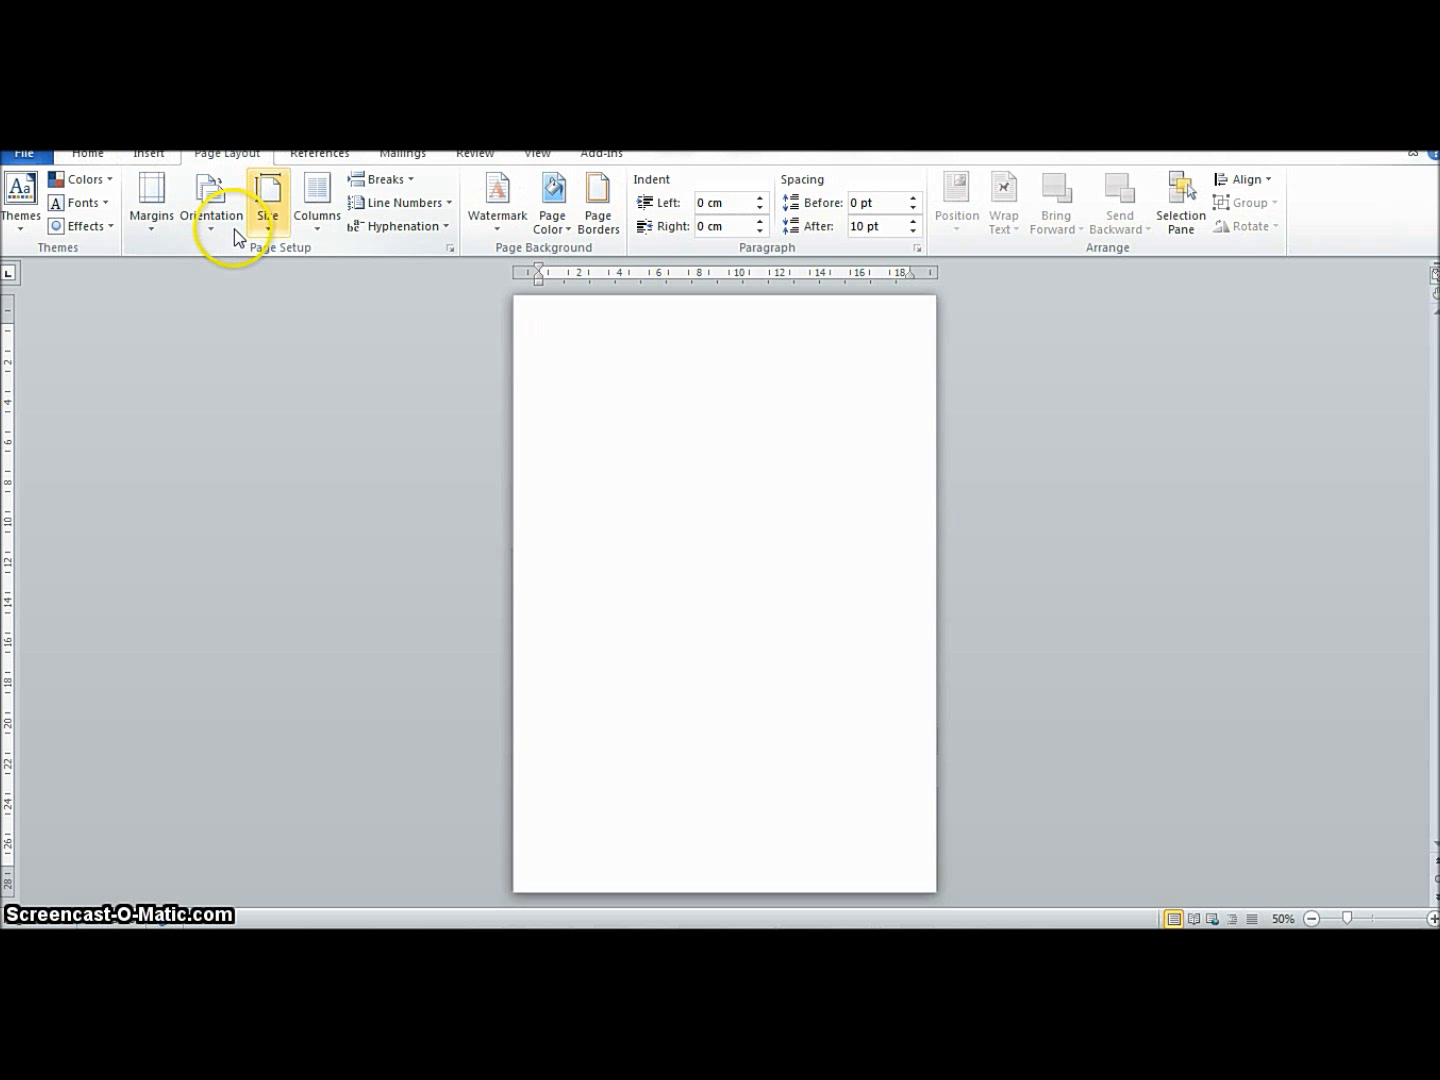
{"action": "left_click", "coordinate": [266, 230]}
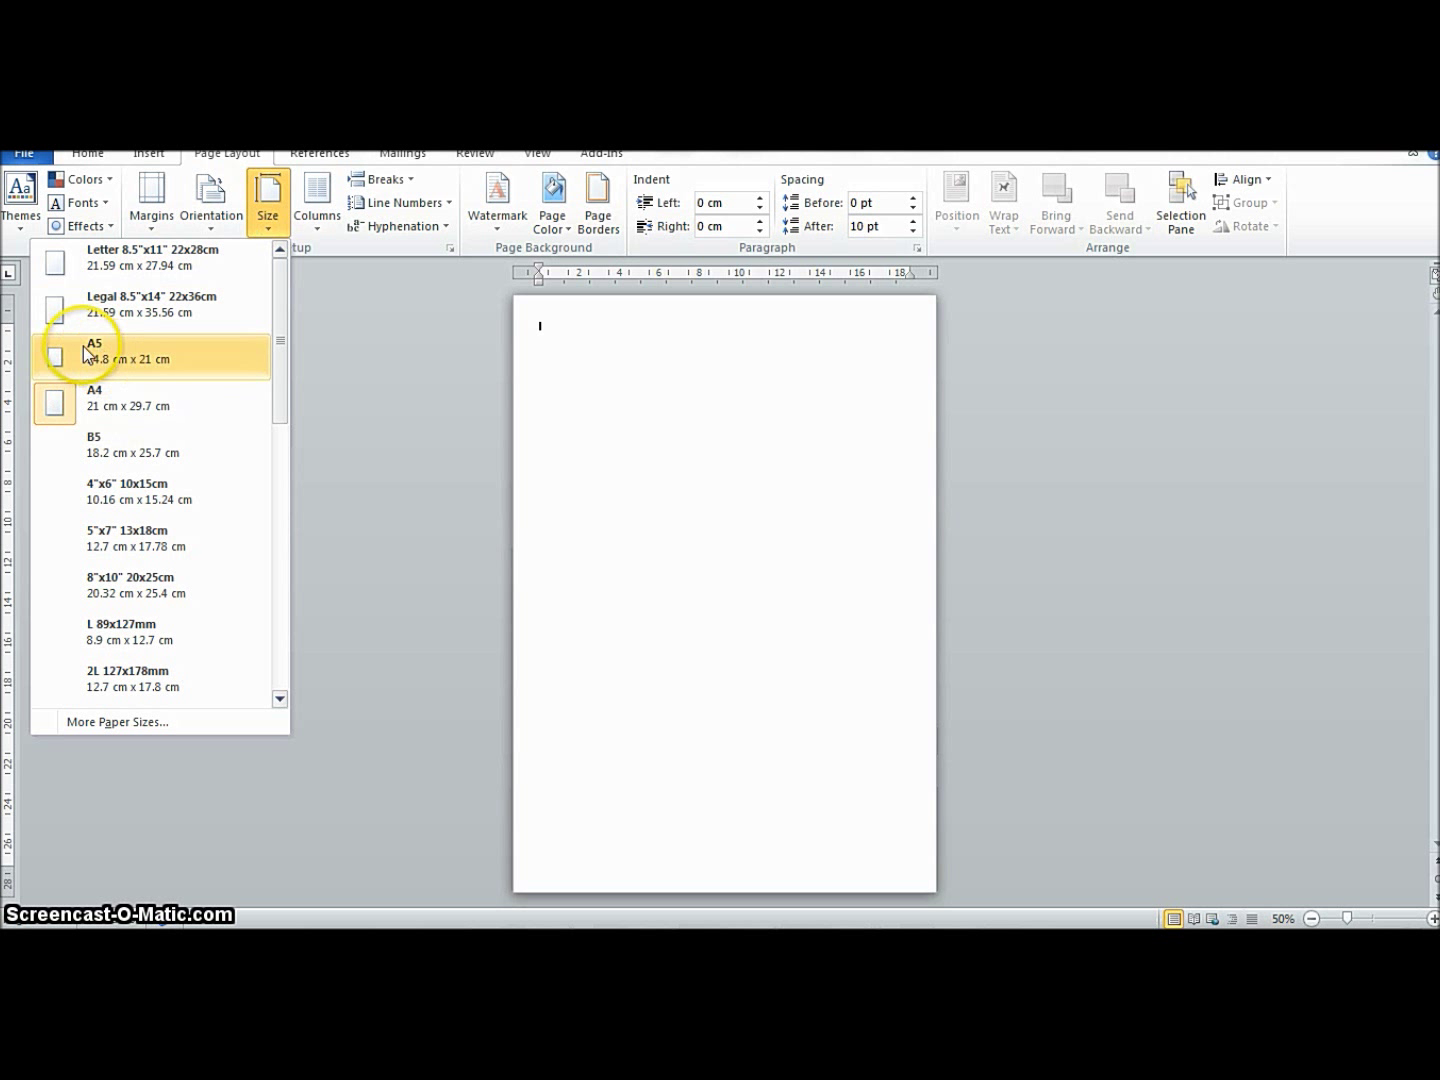
{"action": "left_click", "coordinate": [130, 350]}
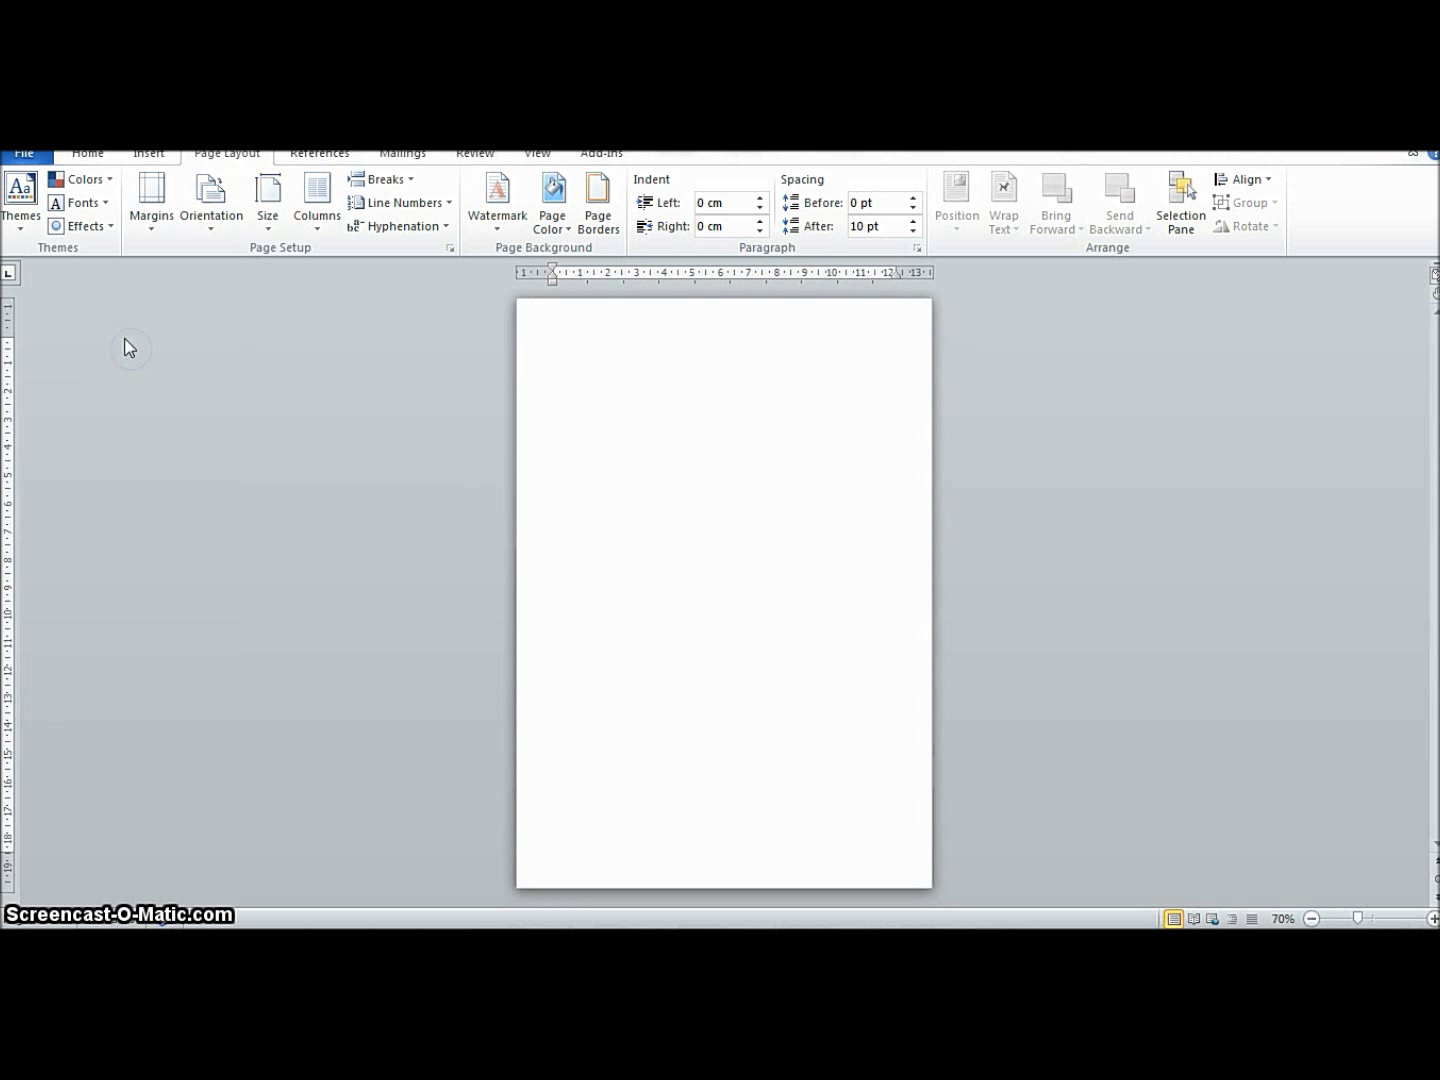
{"action": "left_click", "coordinate": [148, 228]}
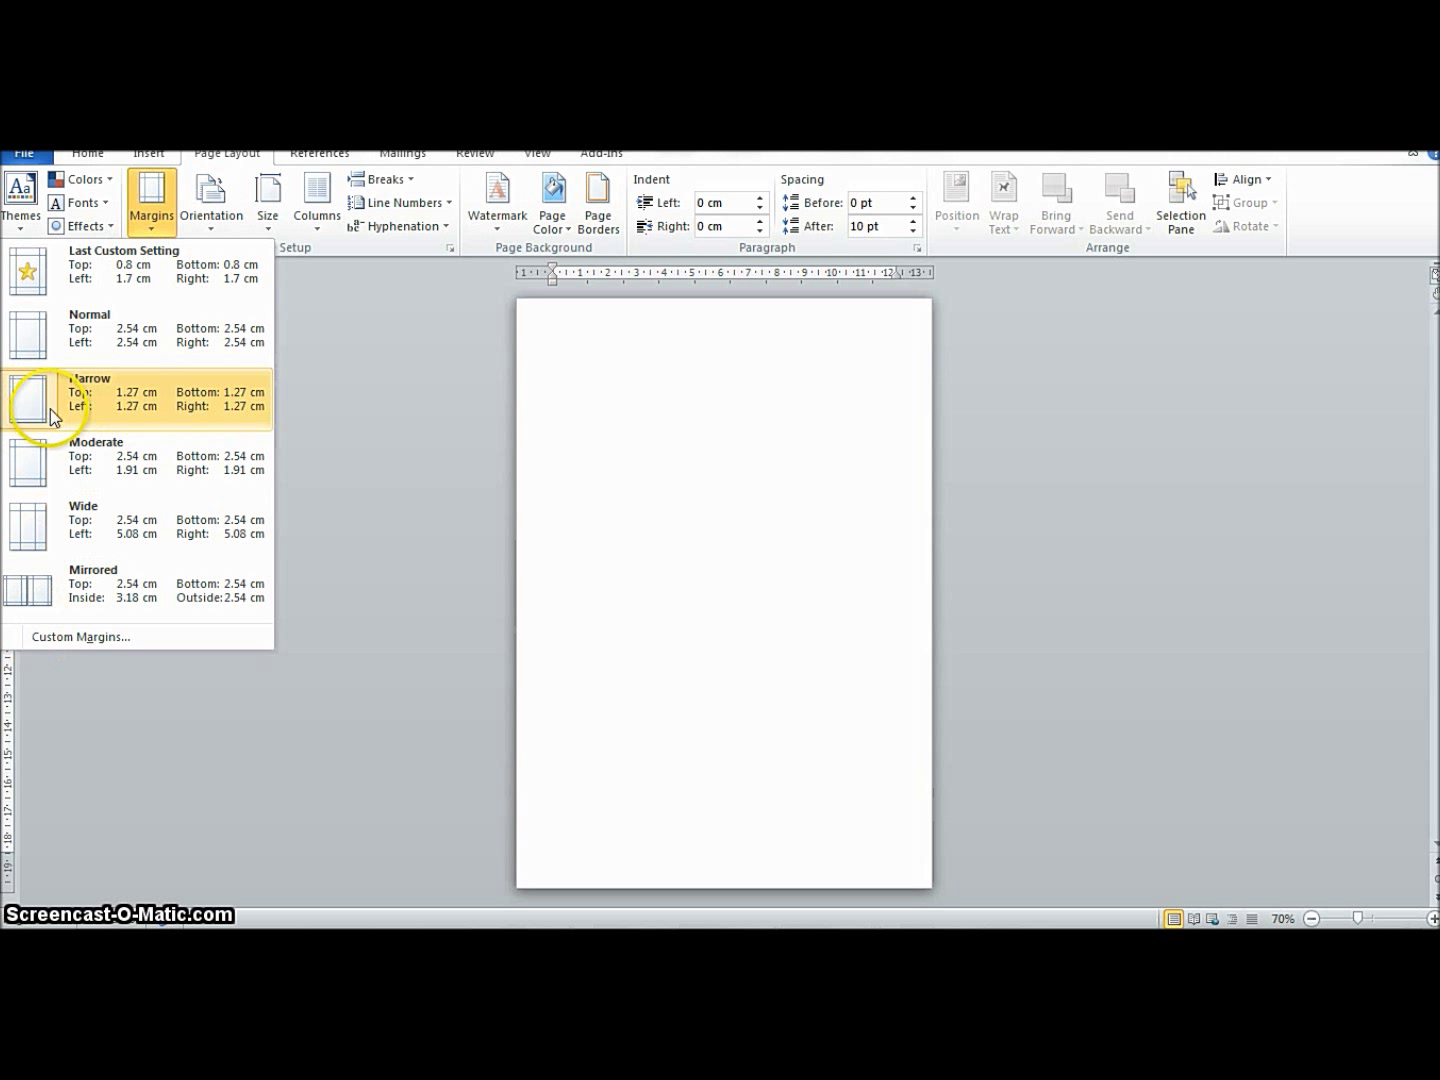
{"action": "left_click", "coordinate": [91, 410]}
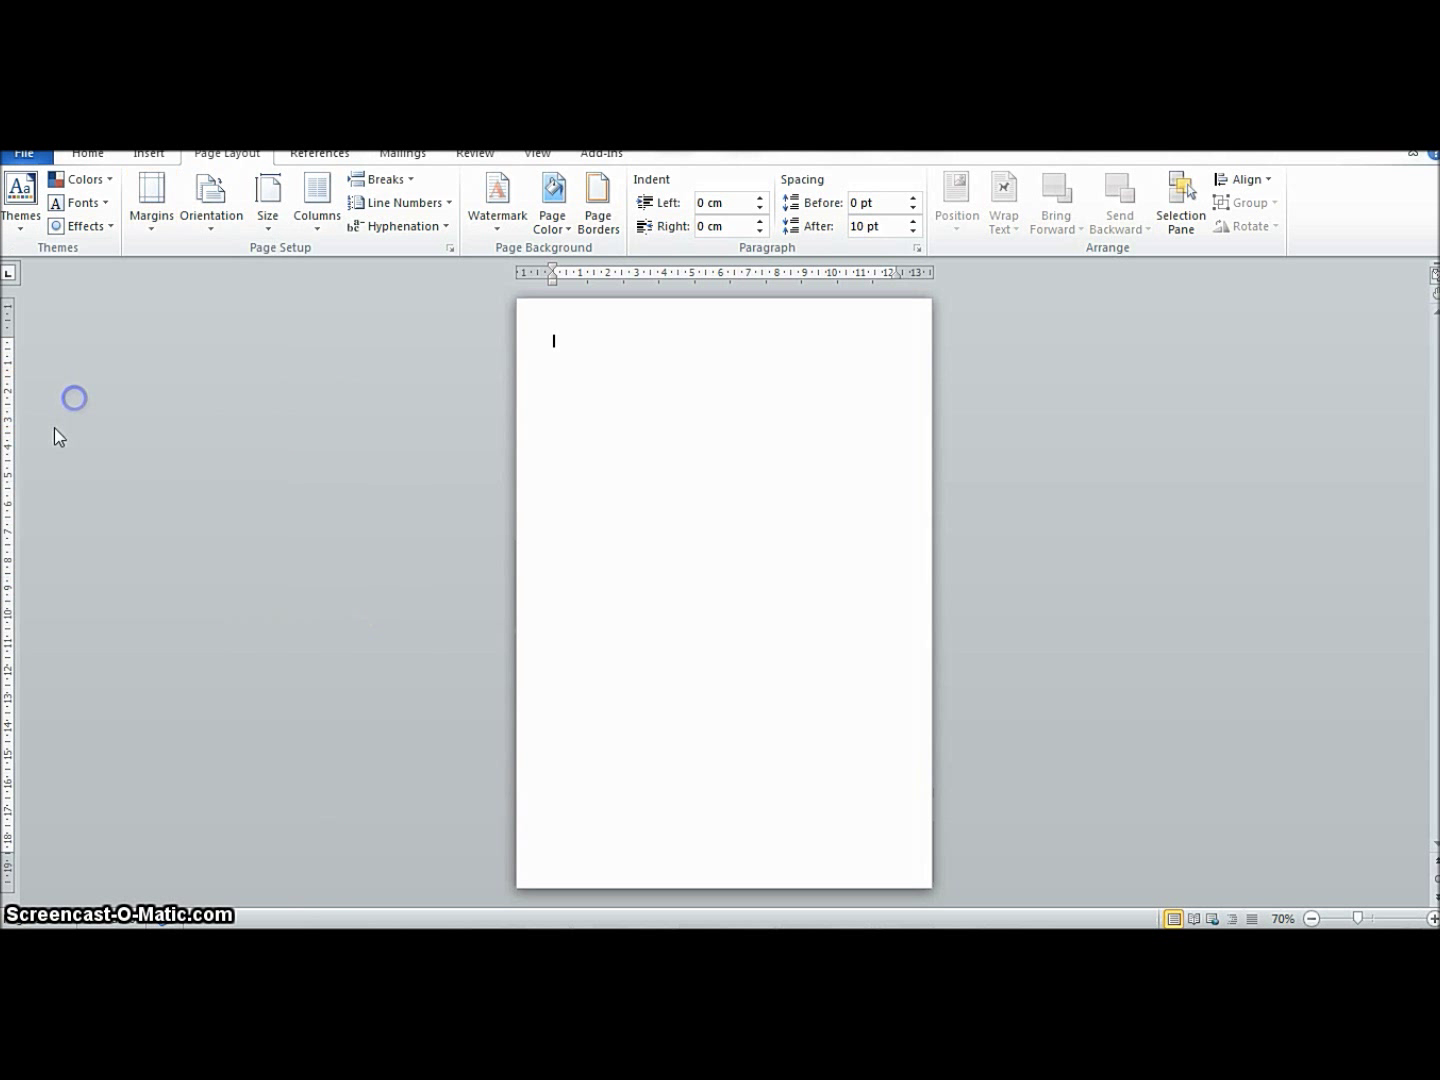
Insert a table with two columns and four rows at the start of the page.
{"action": "left_click", "coordinate": [148, 153]}
{"action": "left_click", "coordinate": [165, 226]}
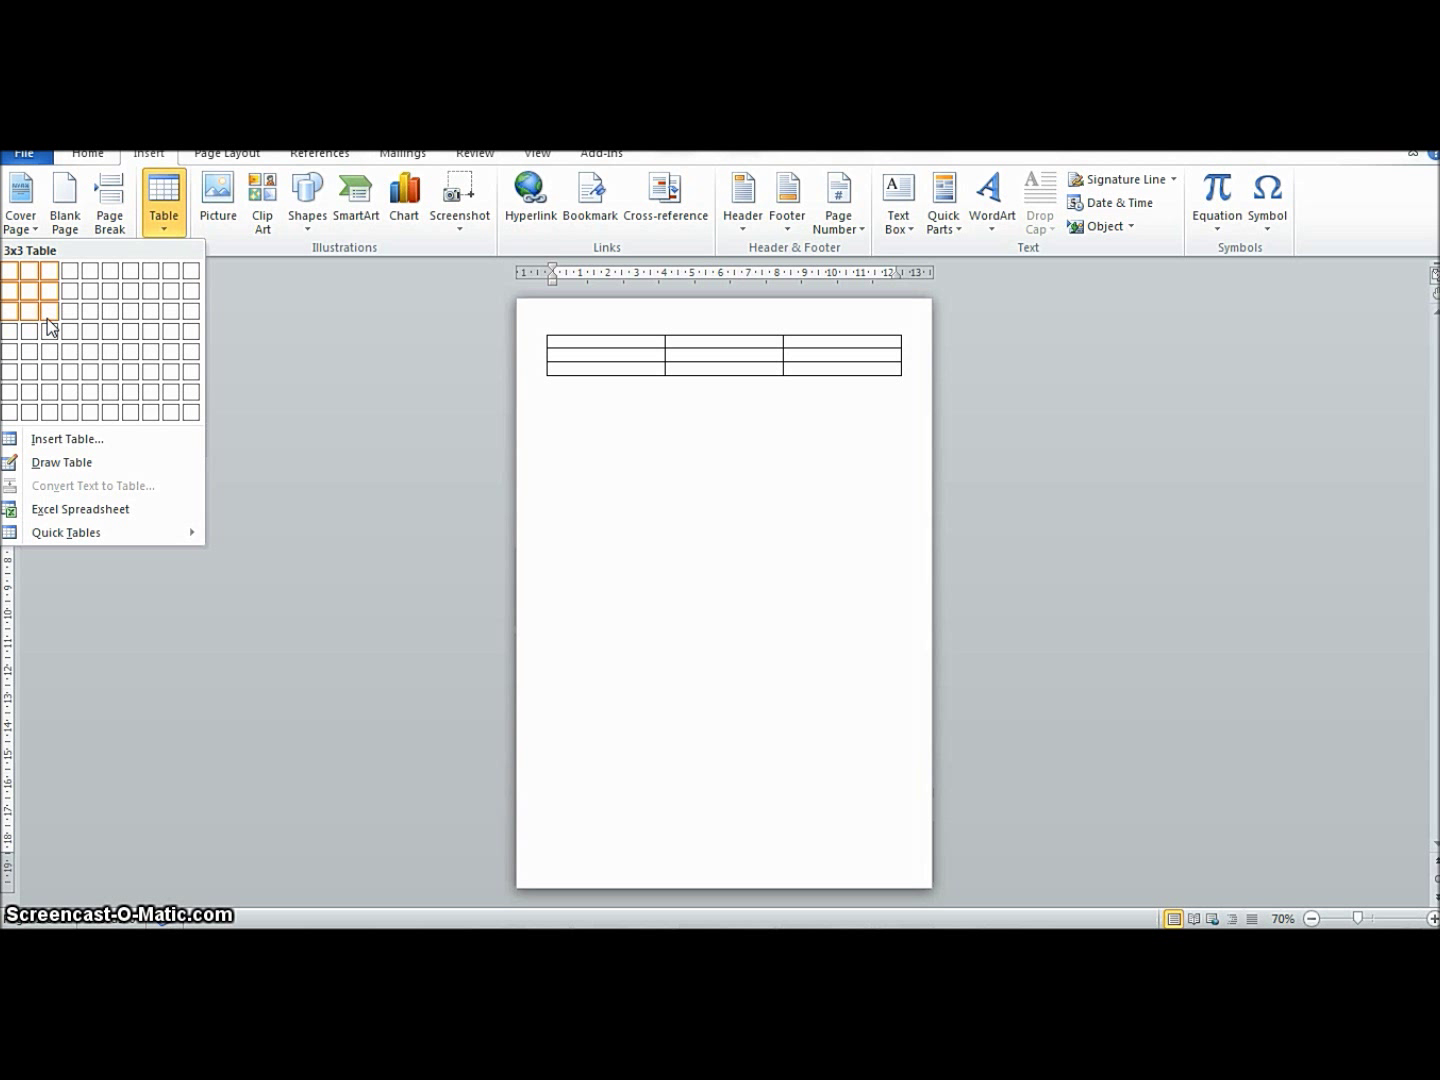
{"action": "left_click", "coordinate": [33, 318]}
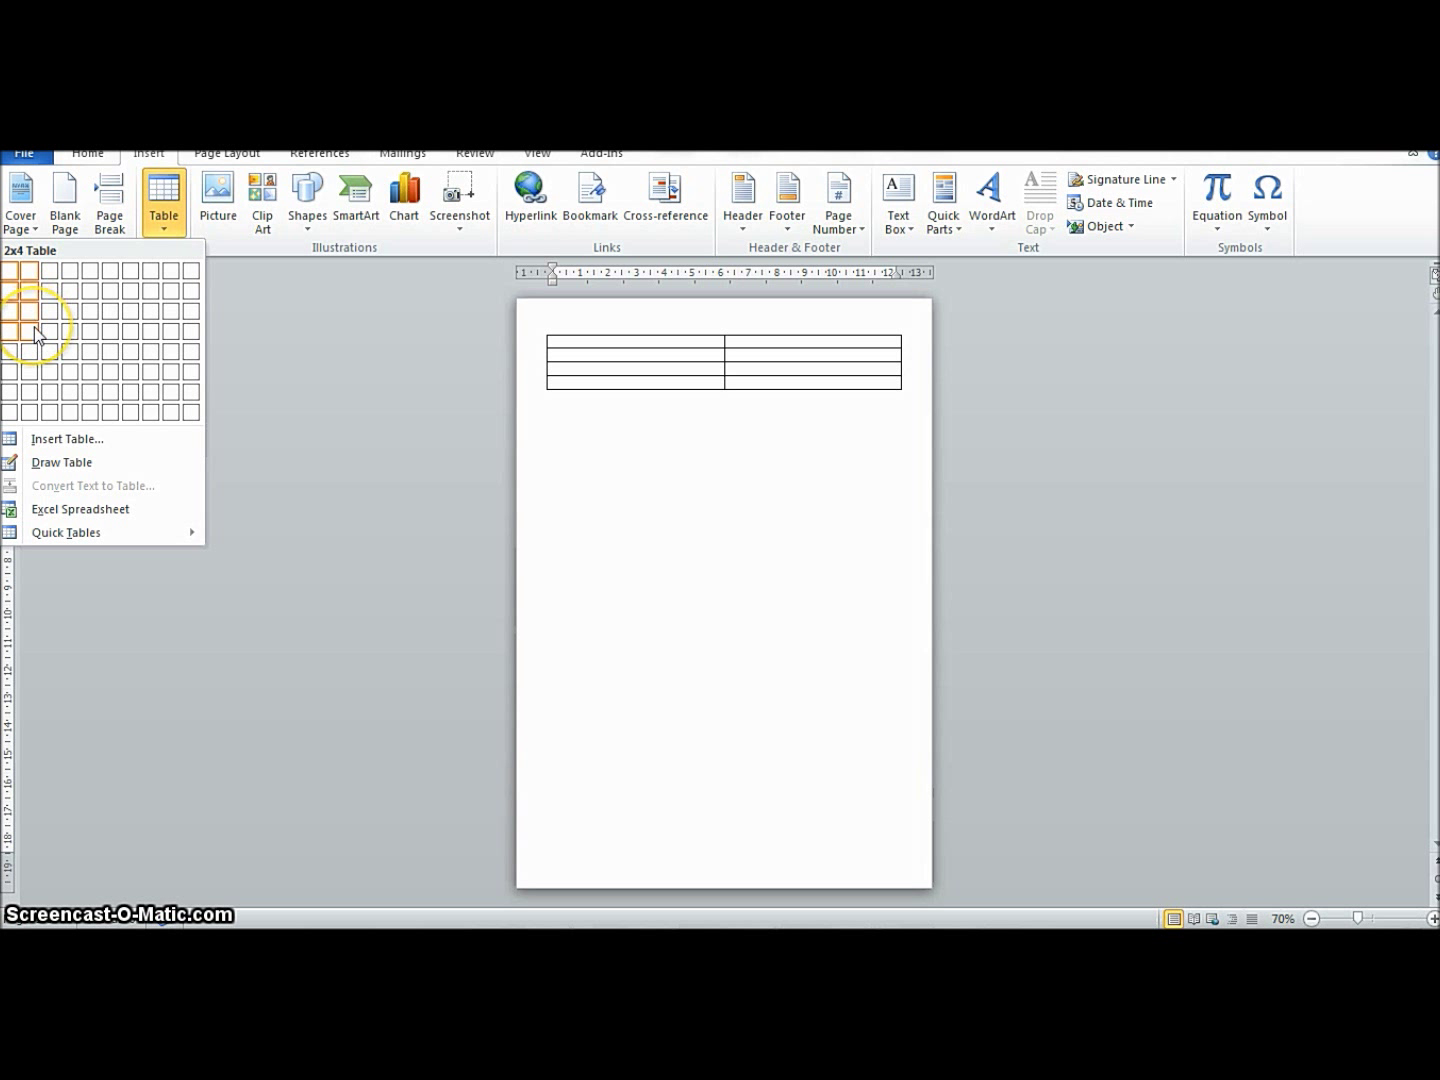
{"action": "left_click", "coordinate": [32, 329]}
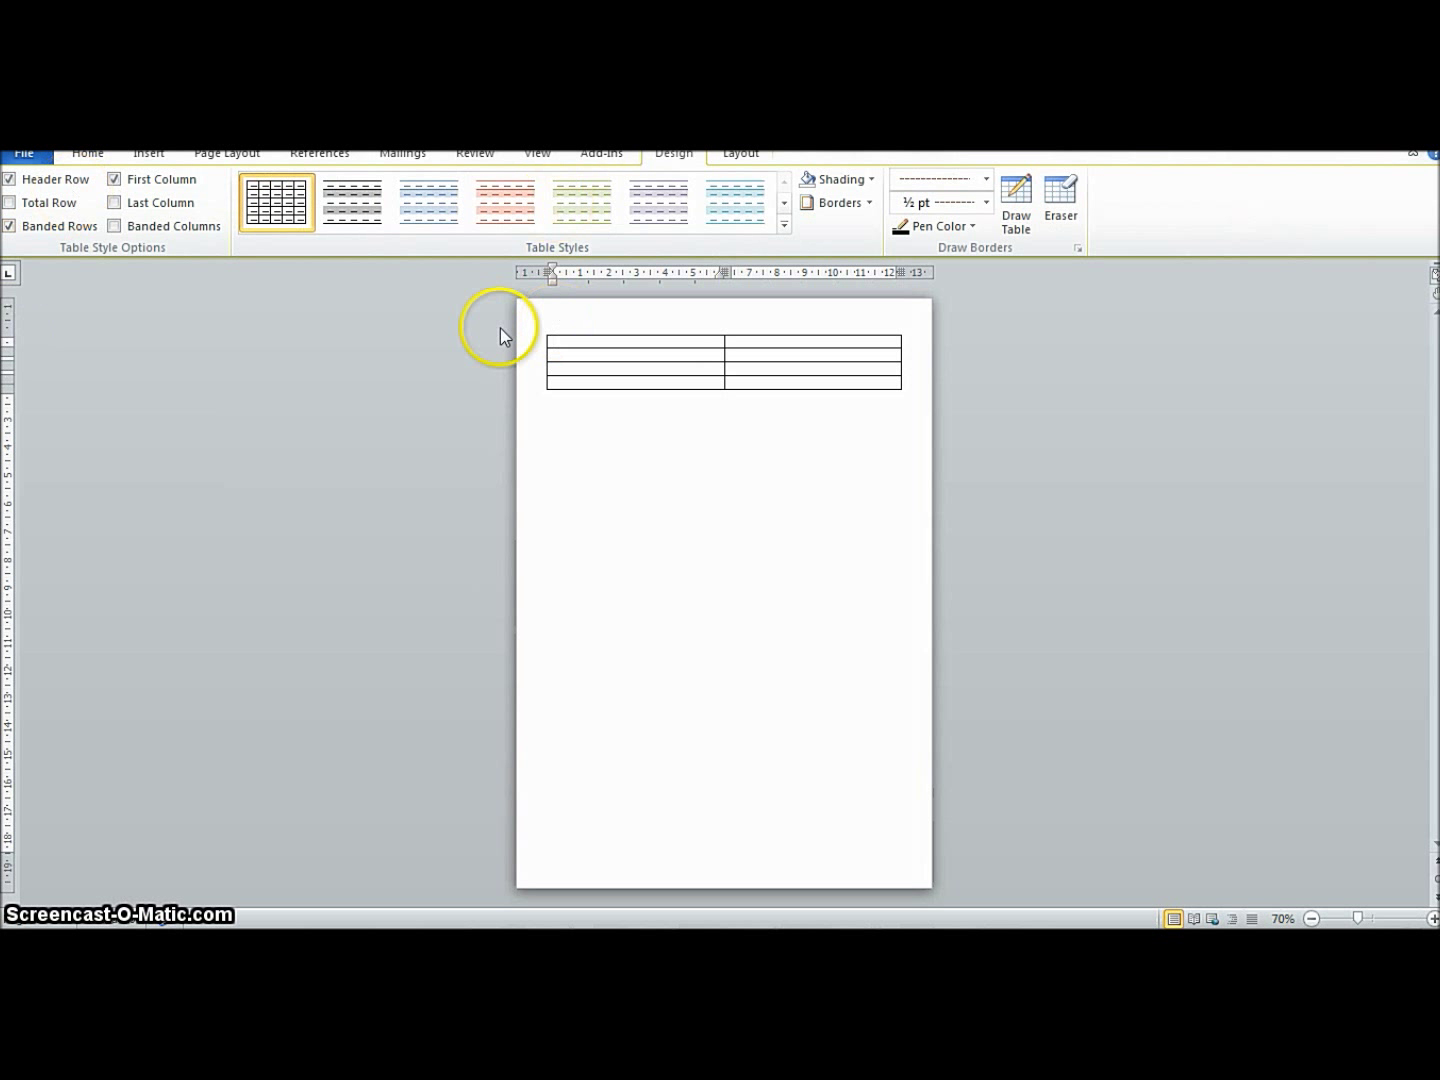
Format all outer and inner borders of the whole table as dashed ½ pt lines in dark red.
{"action": "left_click", "coordinate": [545, 334]}
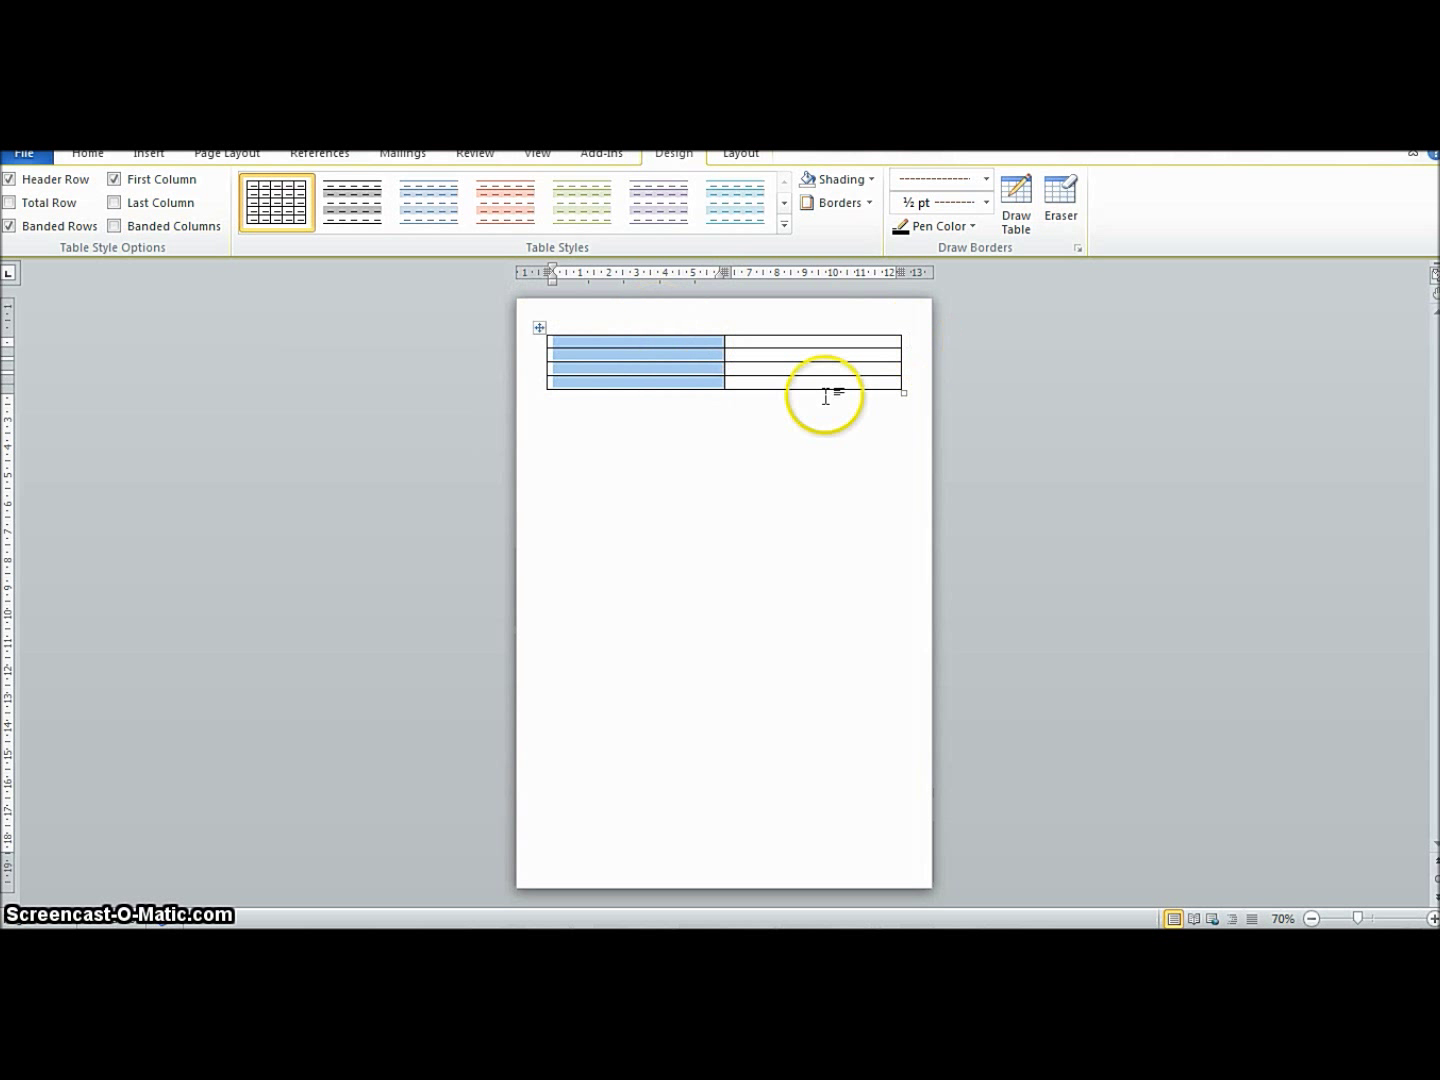
{"action": "left_click", "coordinate": [538, 326]}
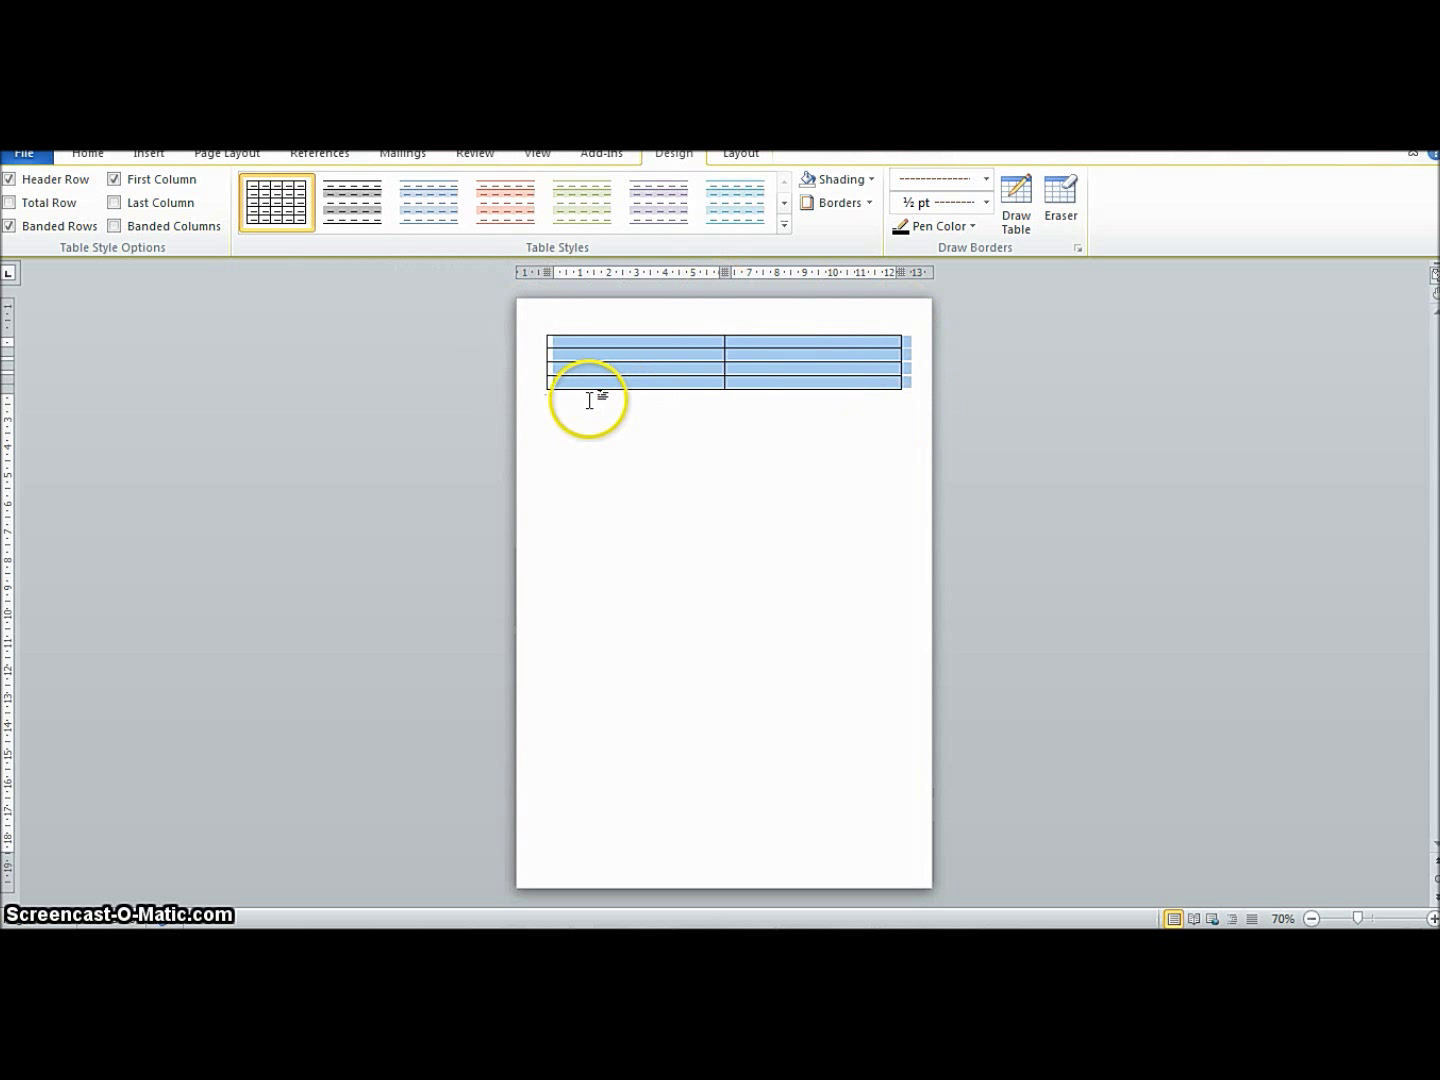
{"action": "left_click", "coordinate": [869, 202]}
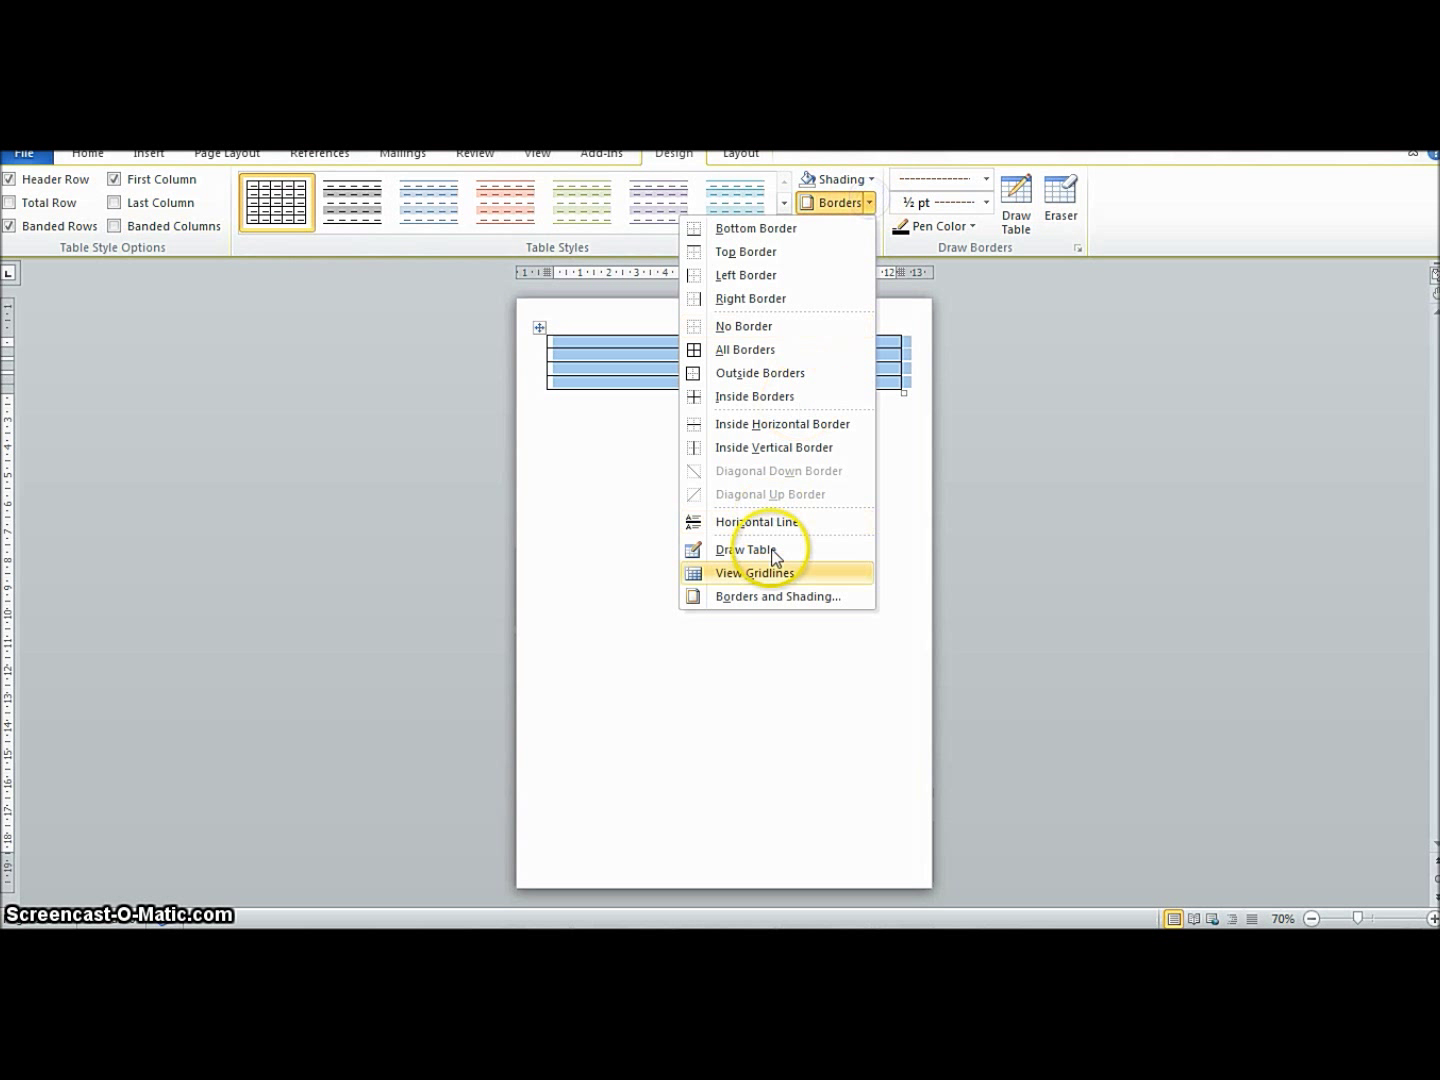
{"action": "left_click", "coordinate": [734, 598]}
{"action": "left_click", "coordinate": [699, 610]}
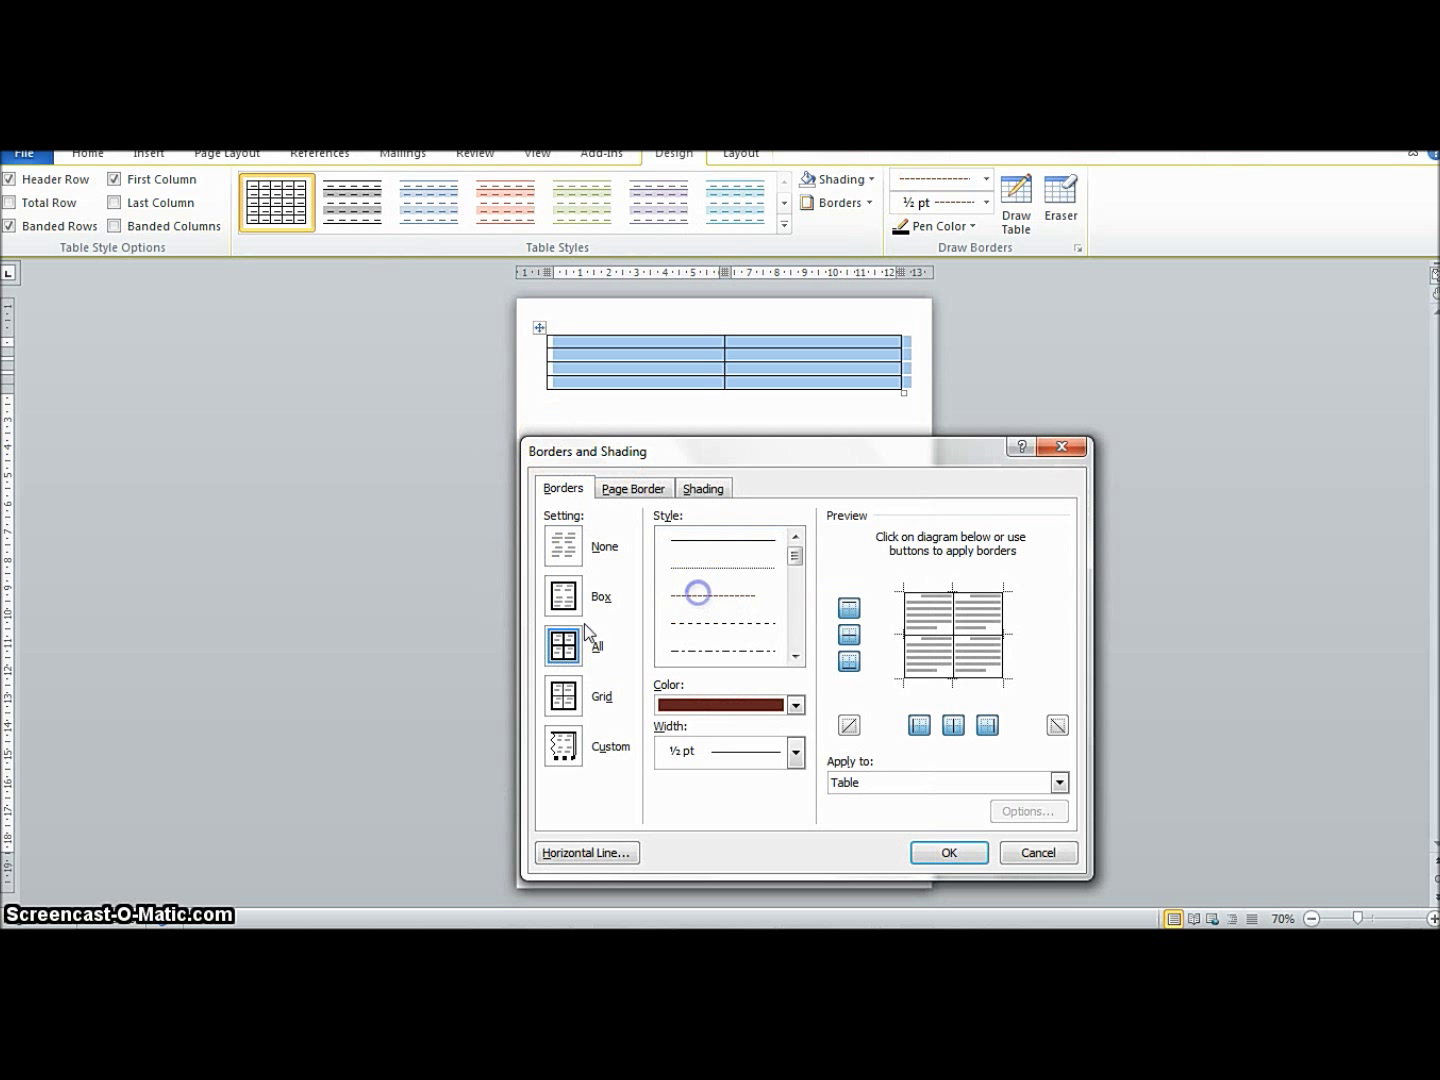
{"action": "left_click", "coordinate": [795, 705]}
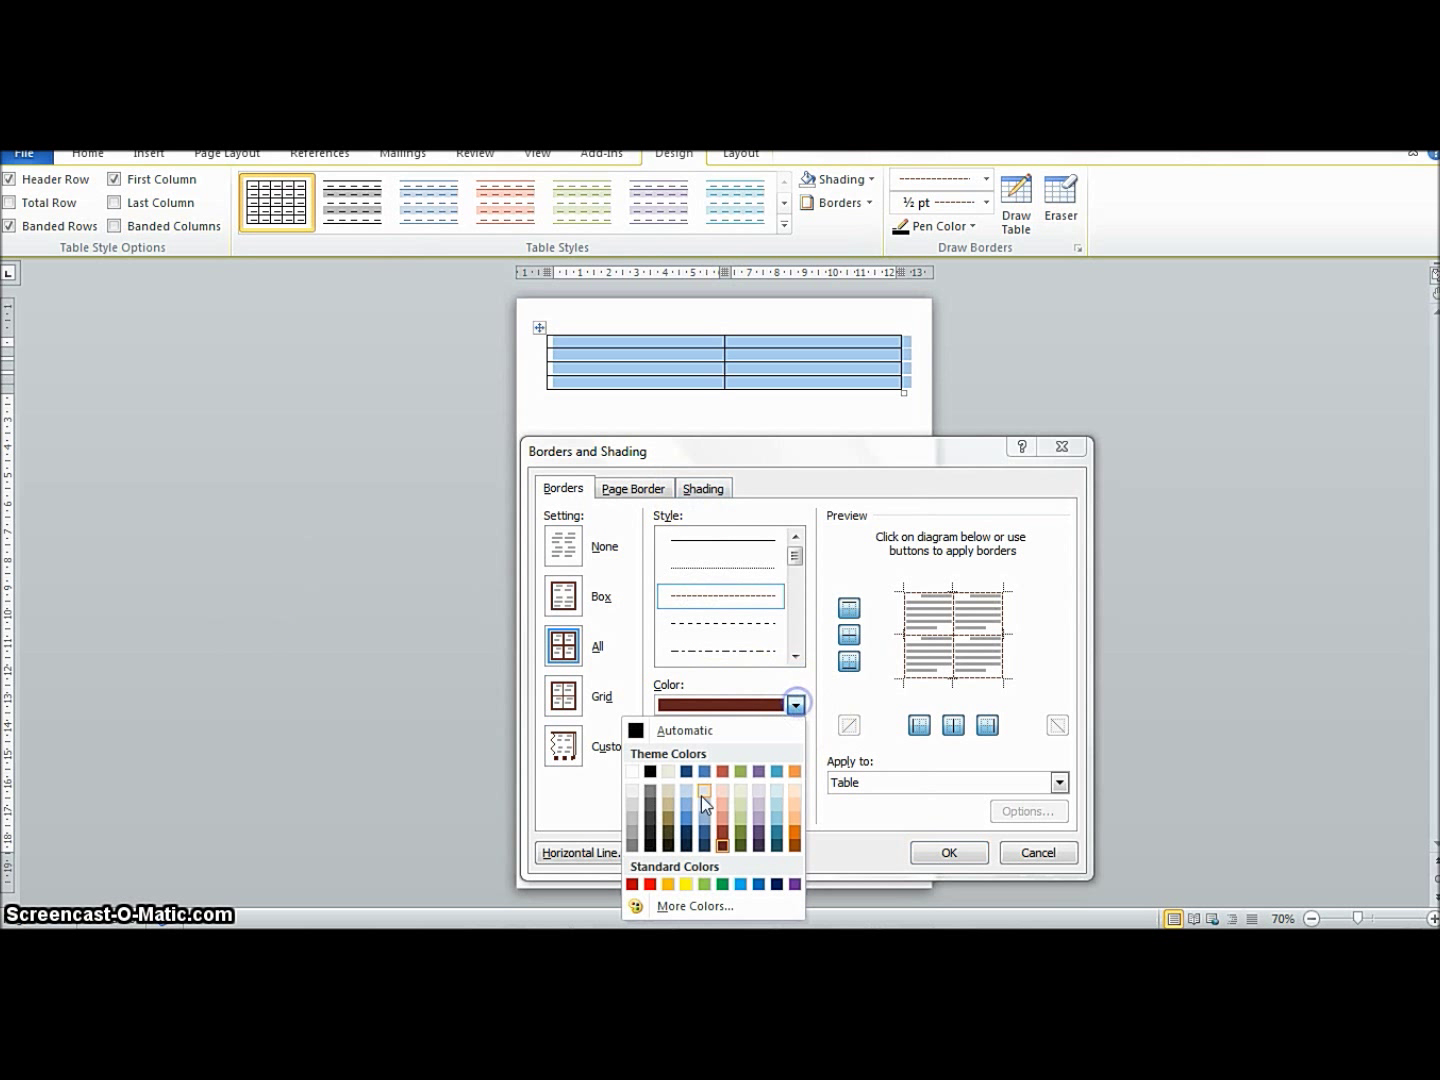
{"action": "left_click", "coordinate": [726, 847]}
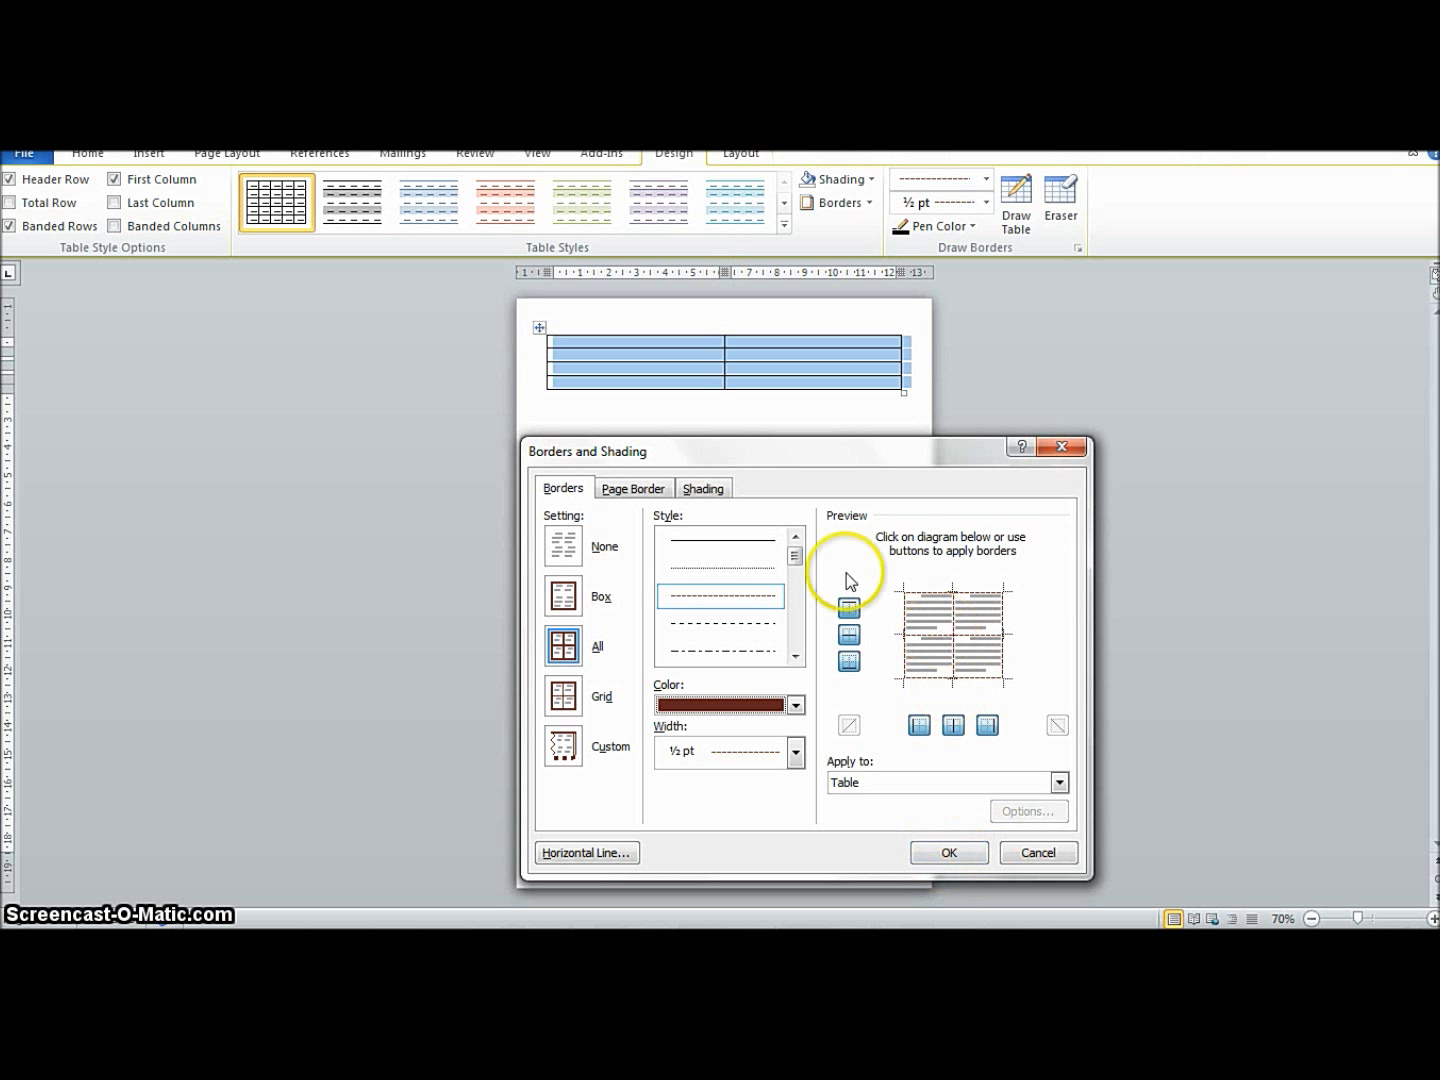
{"action": "left_click", "coordinate": [849, 609]}
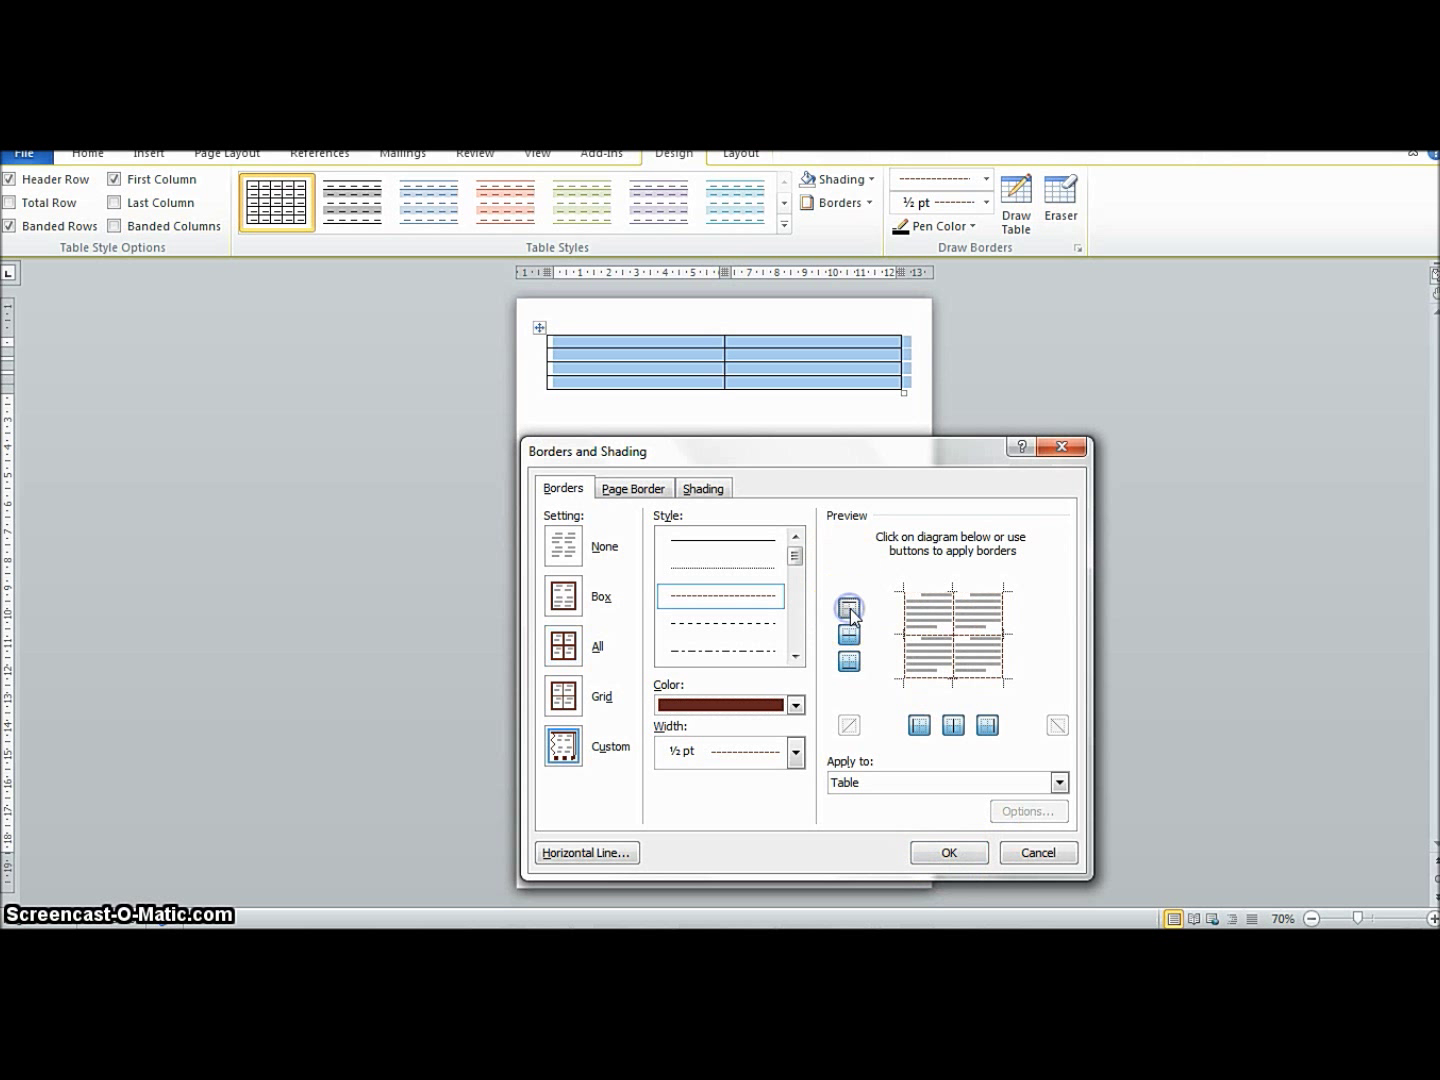
{"action": "left_click", "coordinate": [849, 608]}
{"action": "left_click", "coordinate": [850, 634]}
{"action": "left_click", "coordinate": [851, 638]}
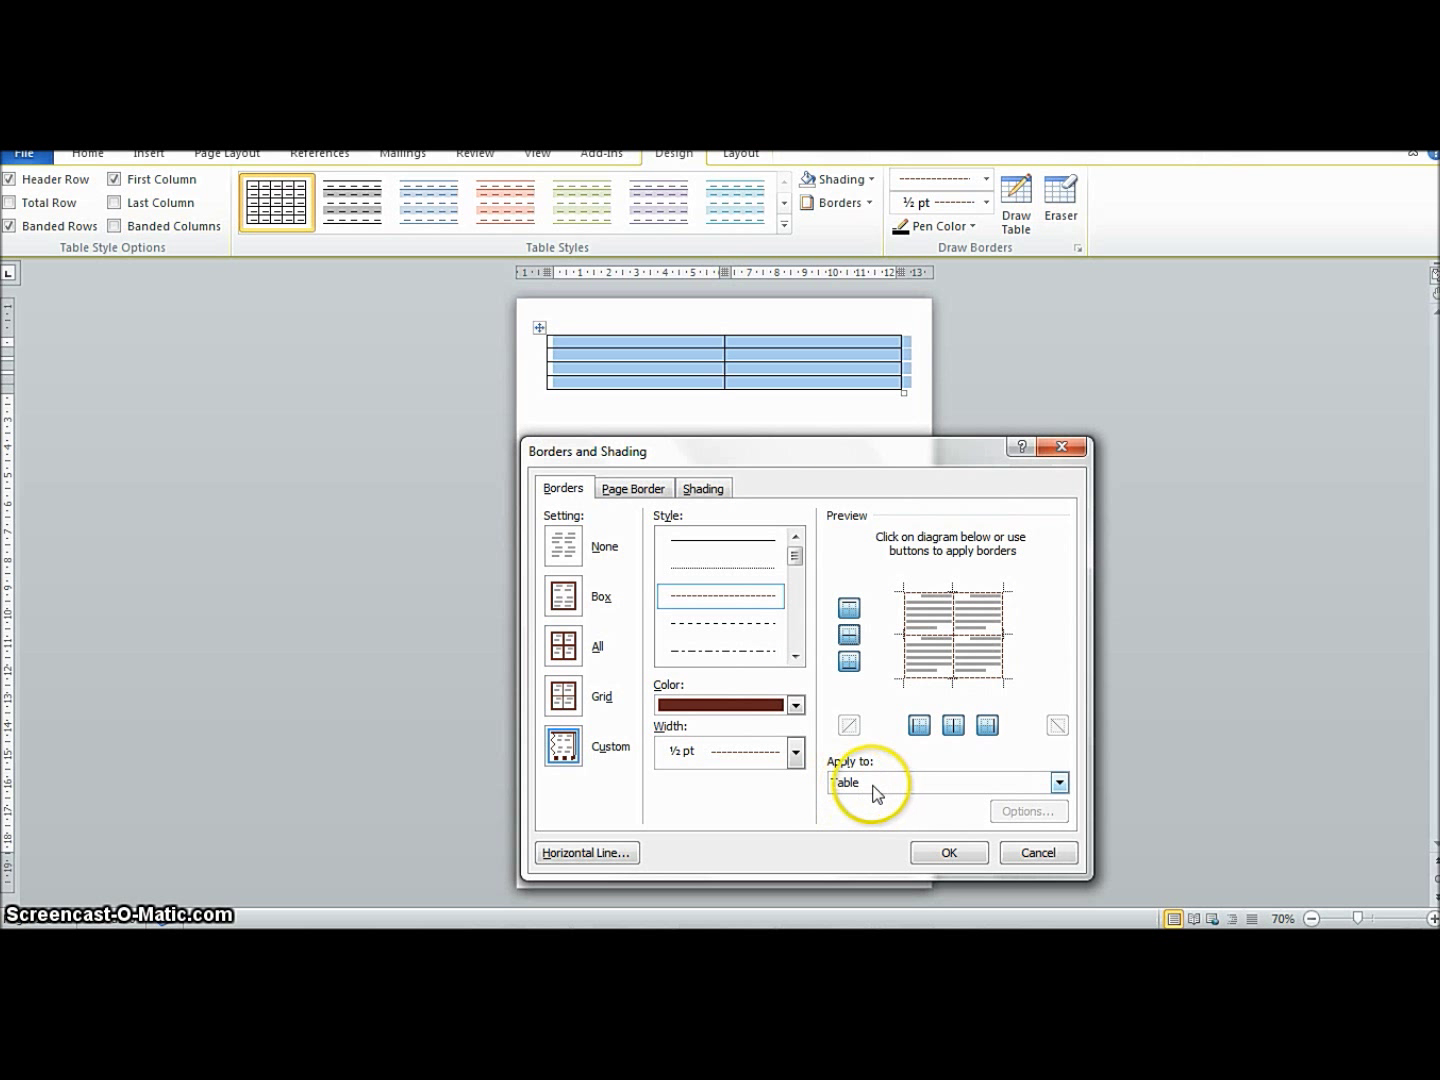
{"action": "left_click", "coordinate": [952, 853]}
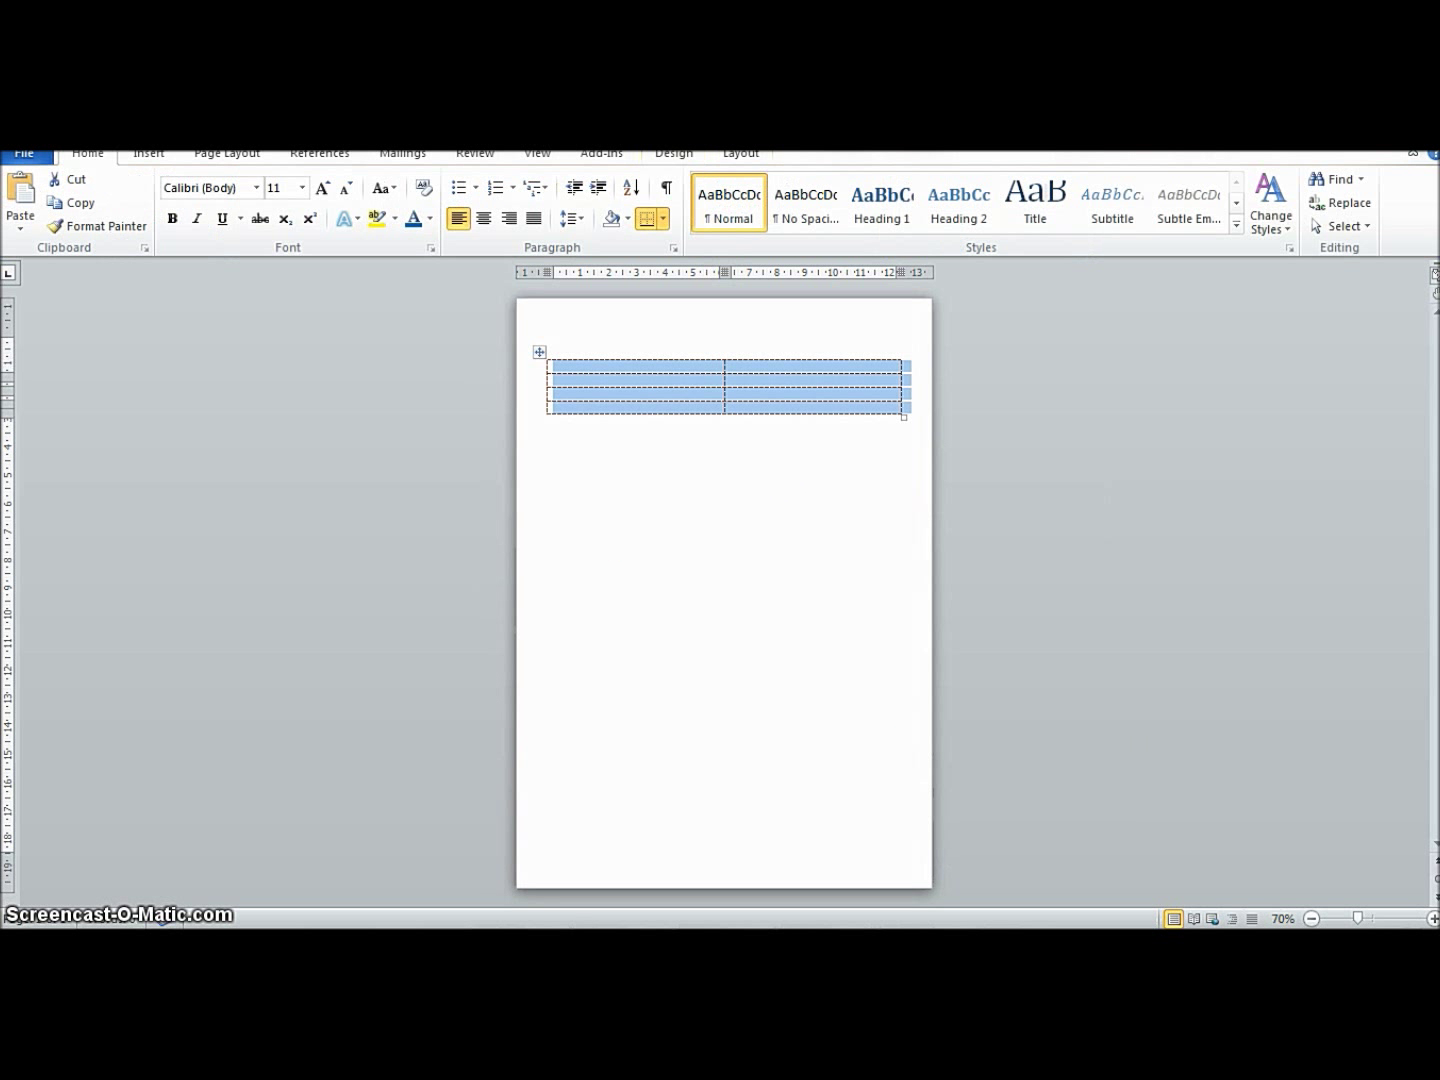
Make the table's first row taller by adding about eleven blank lines in its first cell.
{"action": "left_click", "coordinate": [579, 365]}
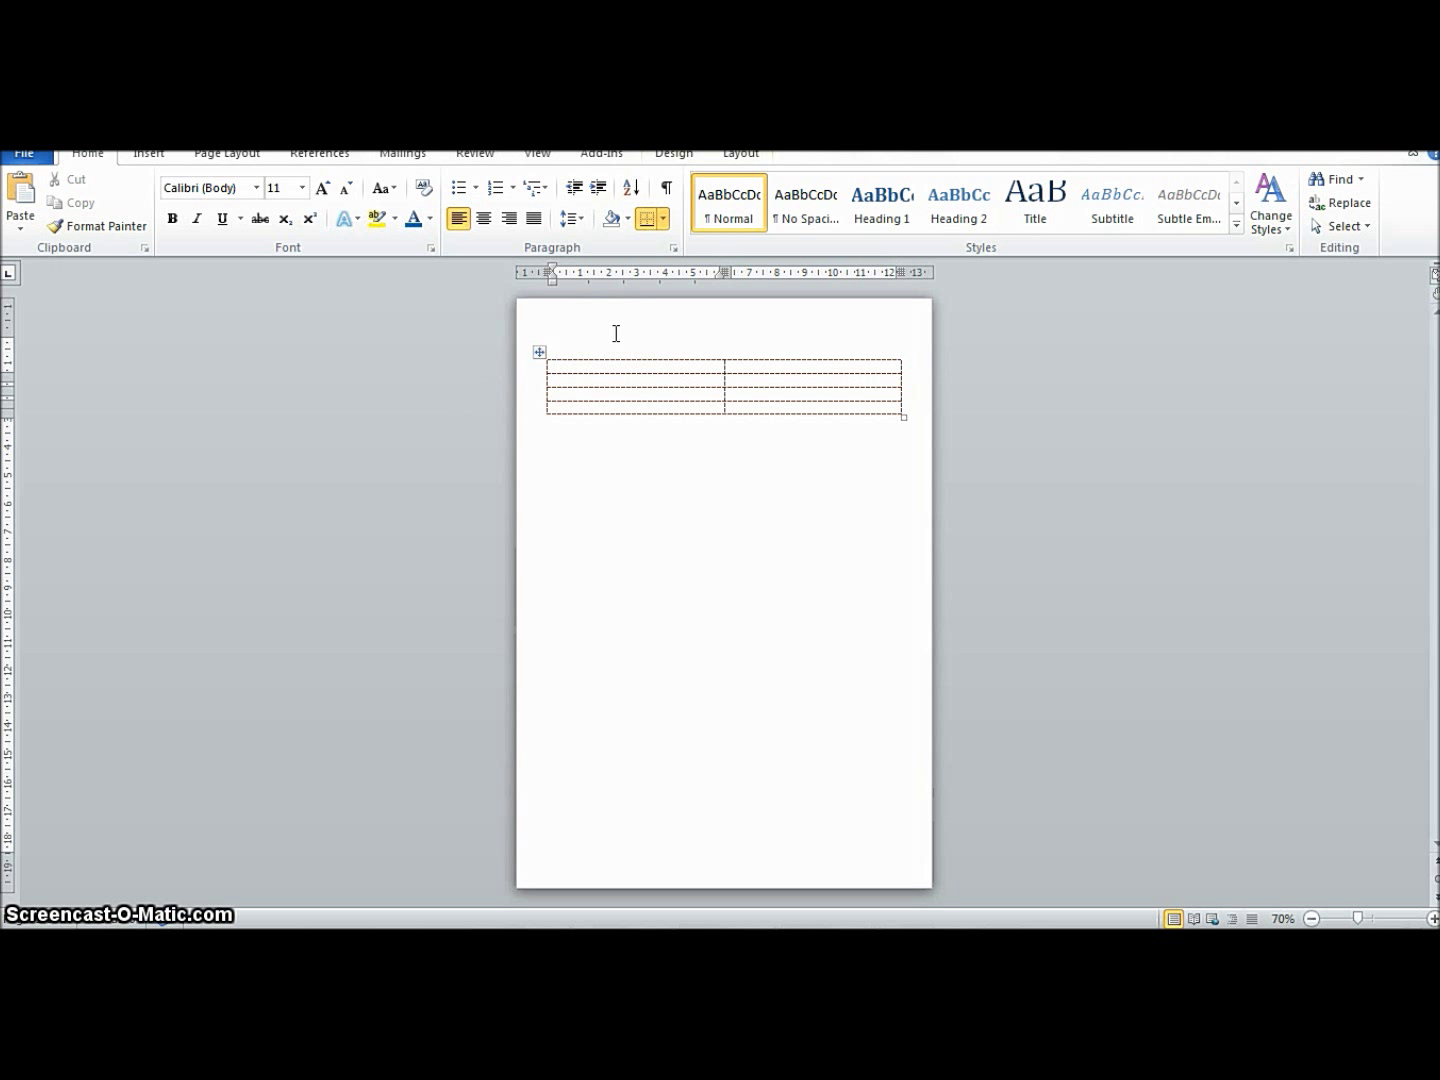
{"action": "key", "text": "Return"}
{"action": "key", "text": "Return"}
{"action": "key", "text": "Return"}
{"action": "key", "text": "Return"}
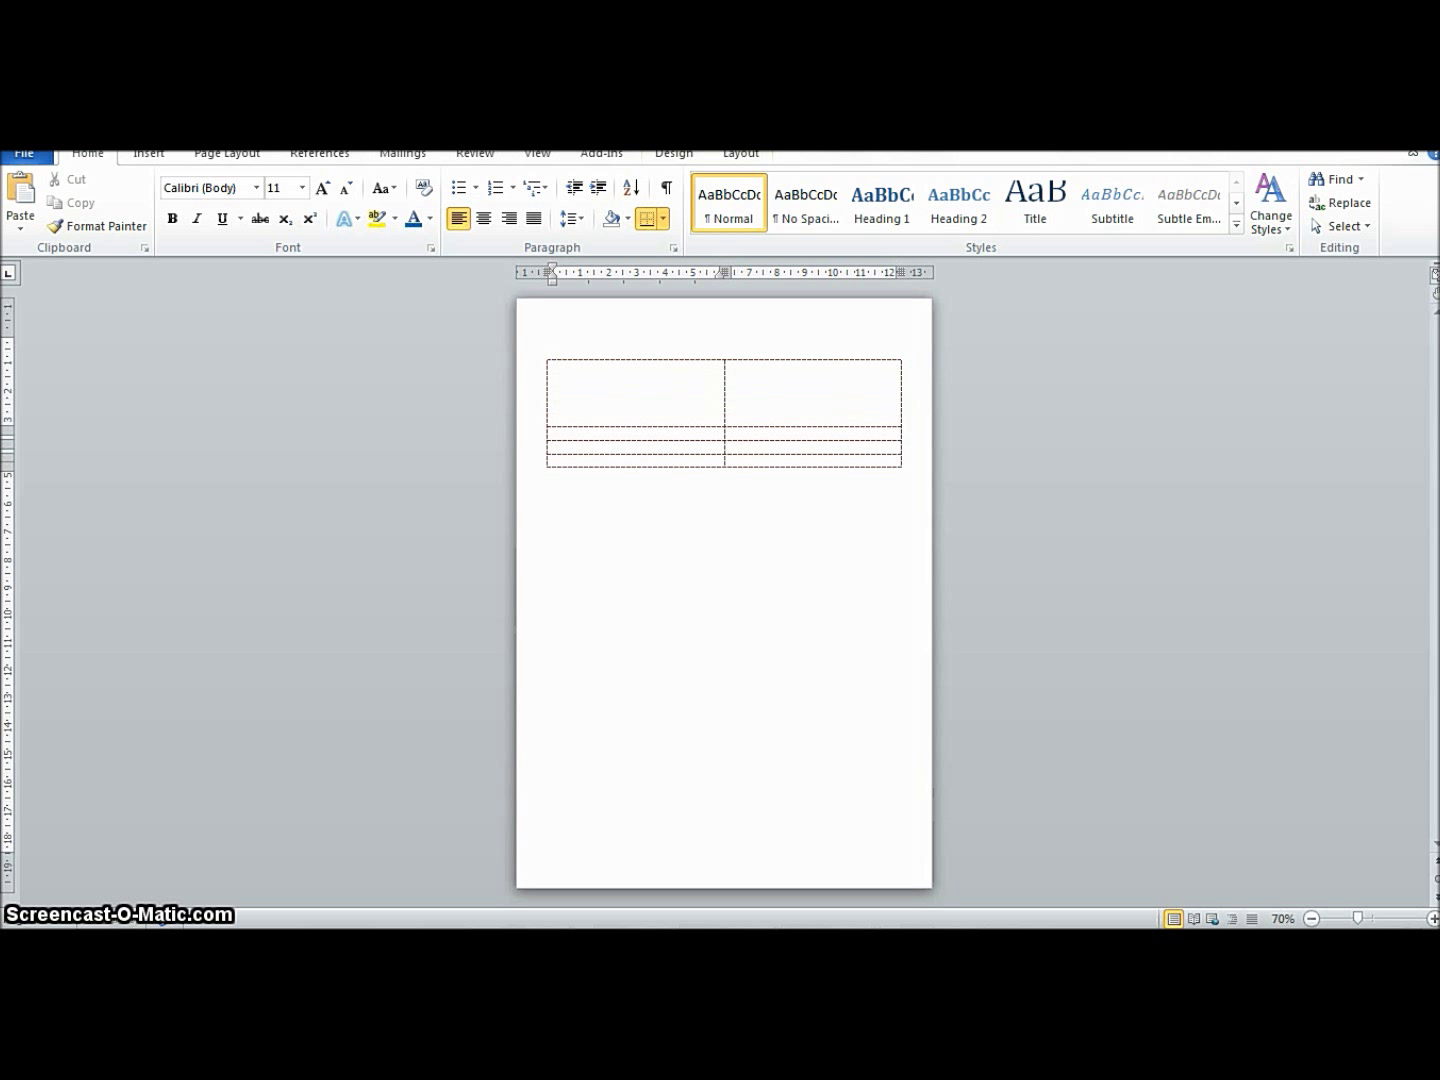
{"action": "key", "text": "Return"}
{"action": "key", "text": "Return"}
{"action": "key", "text": "Return"}
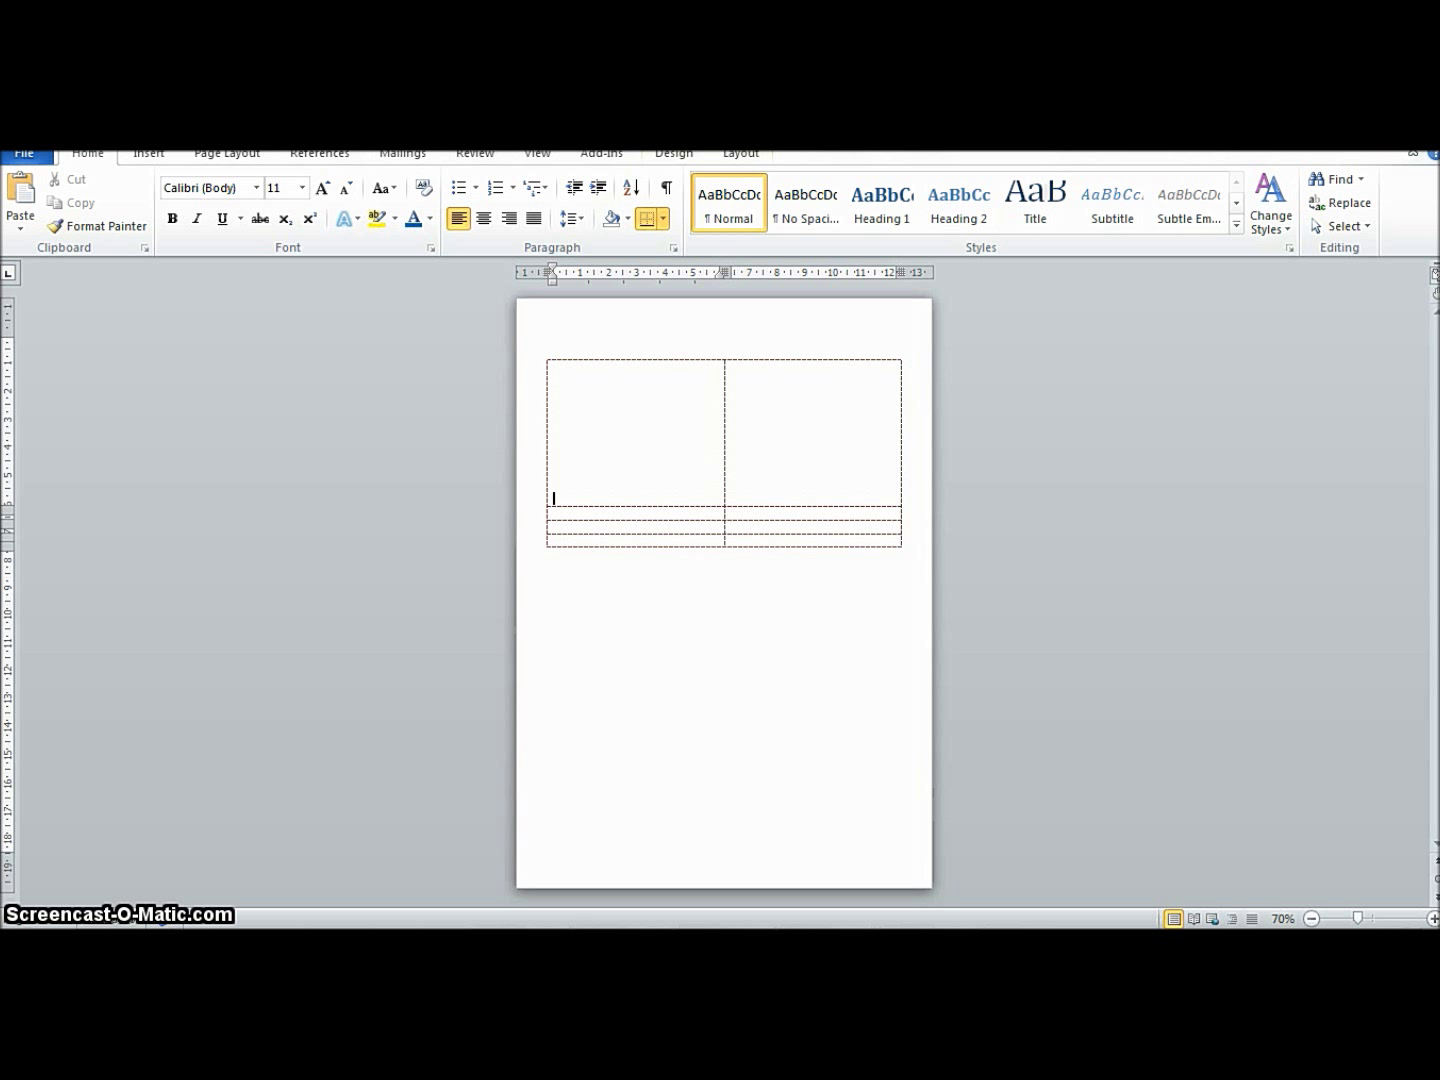
{"action": "key", "text": "Return"}
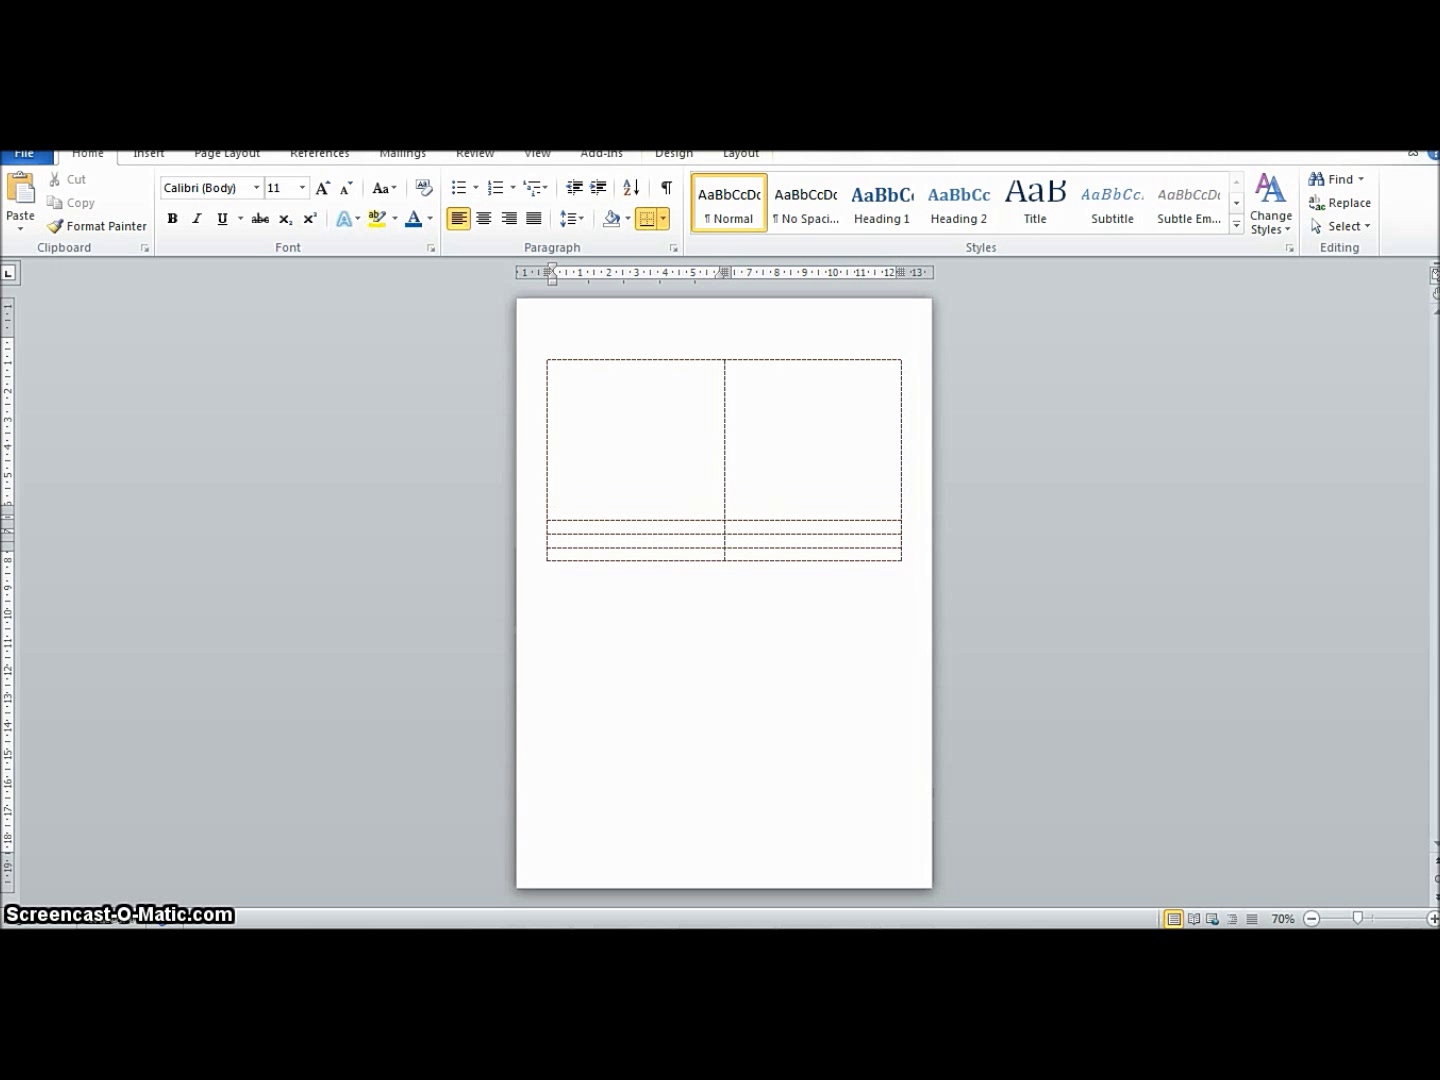
{"action": "key", "text": "Return"}
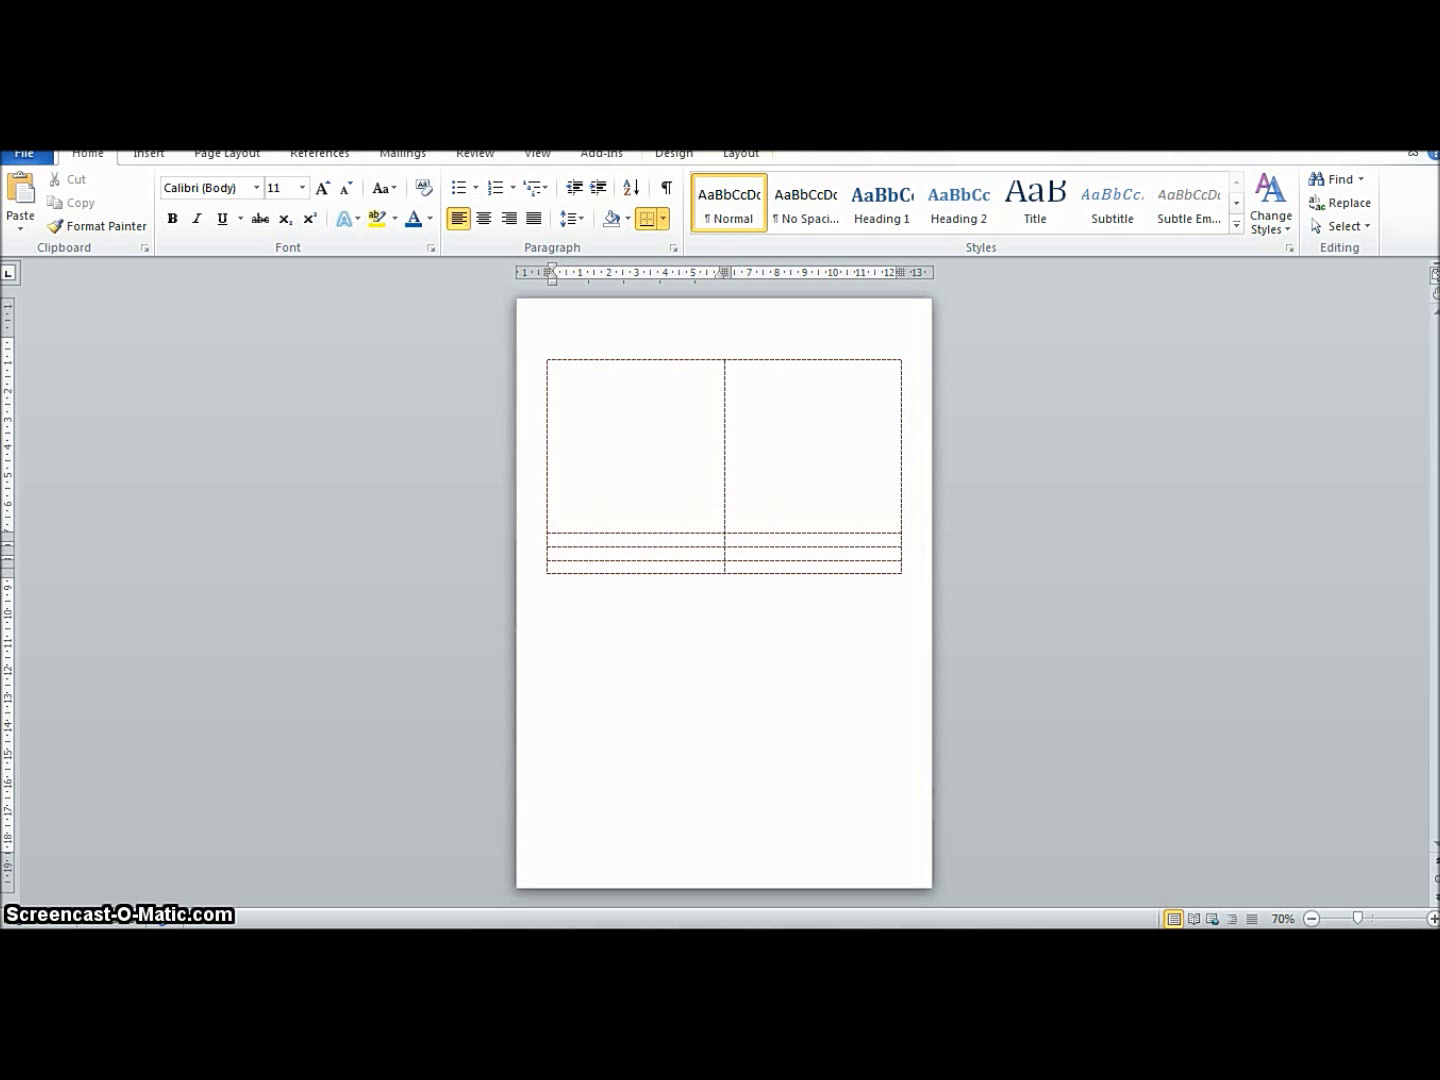
{"action": "key", "text": "BackSpace"}
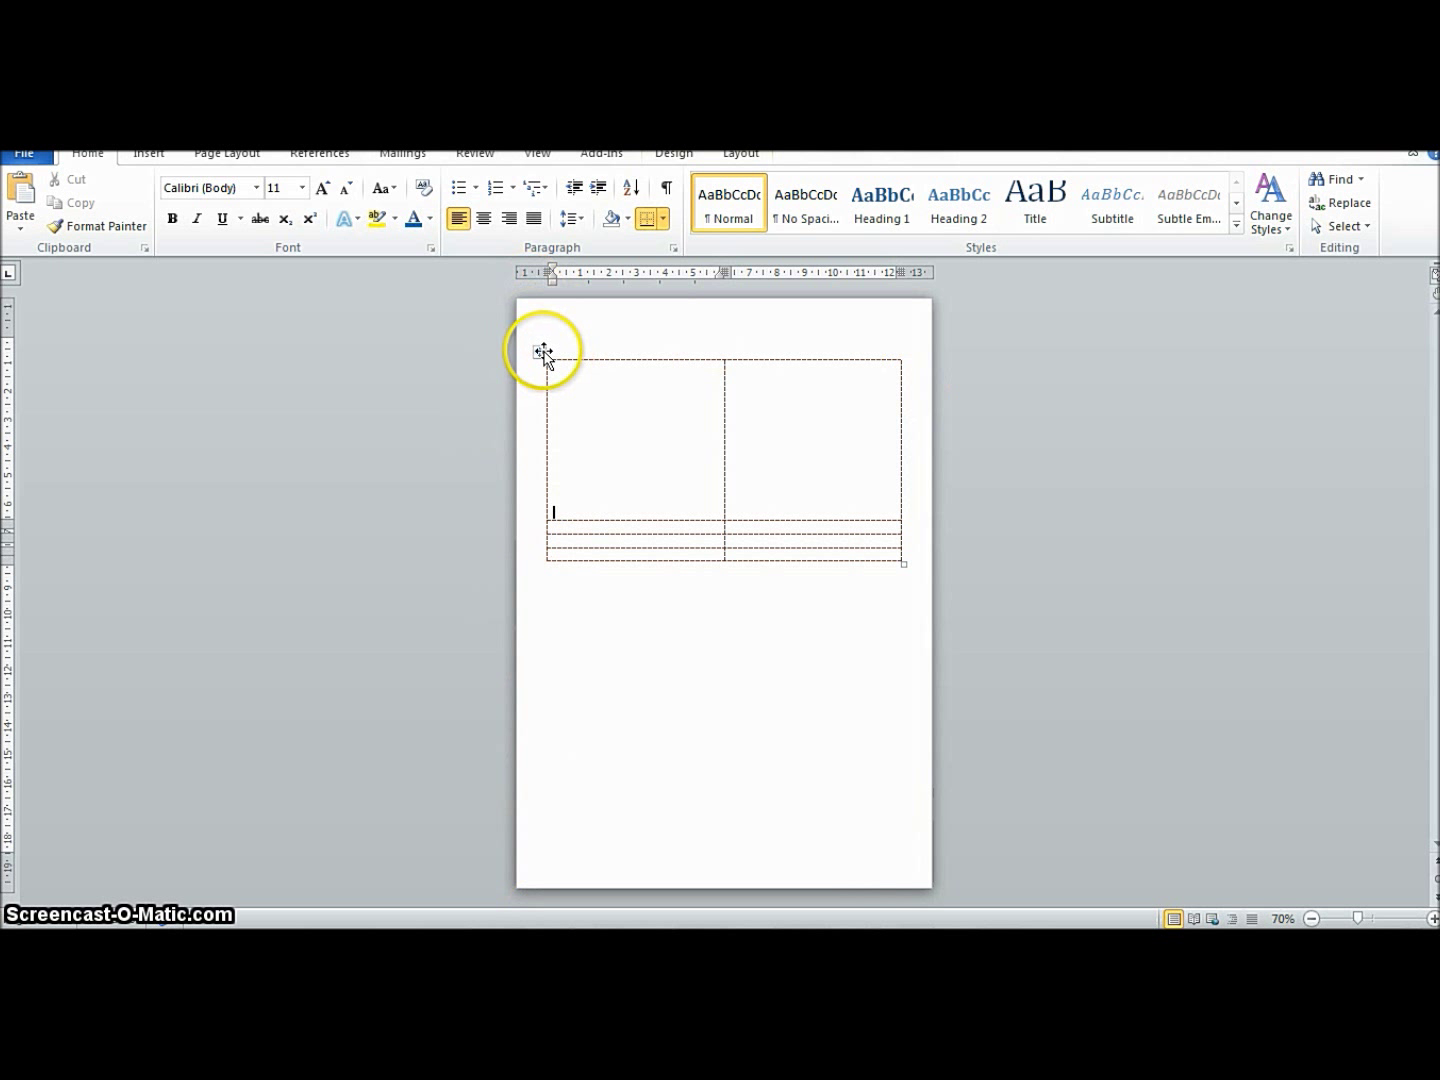
Right-align the contents of the whole table.
{"action": "left_click", "coordinate": [541, 353]}
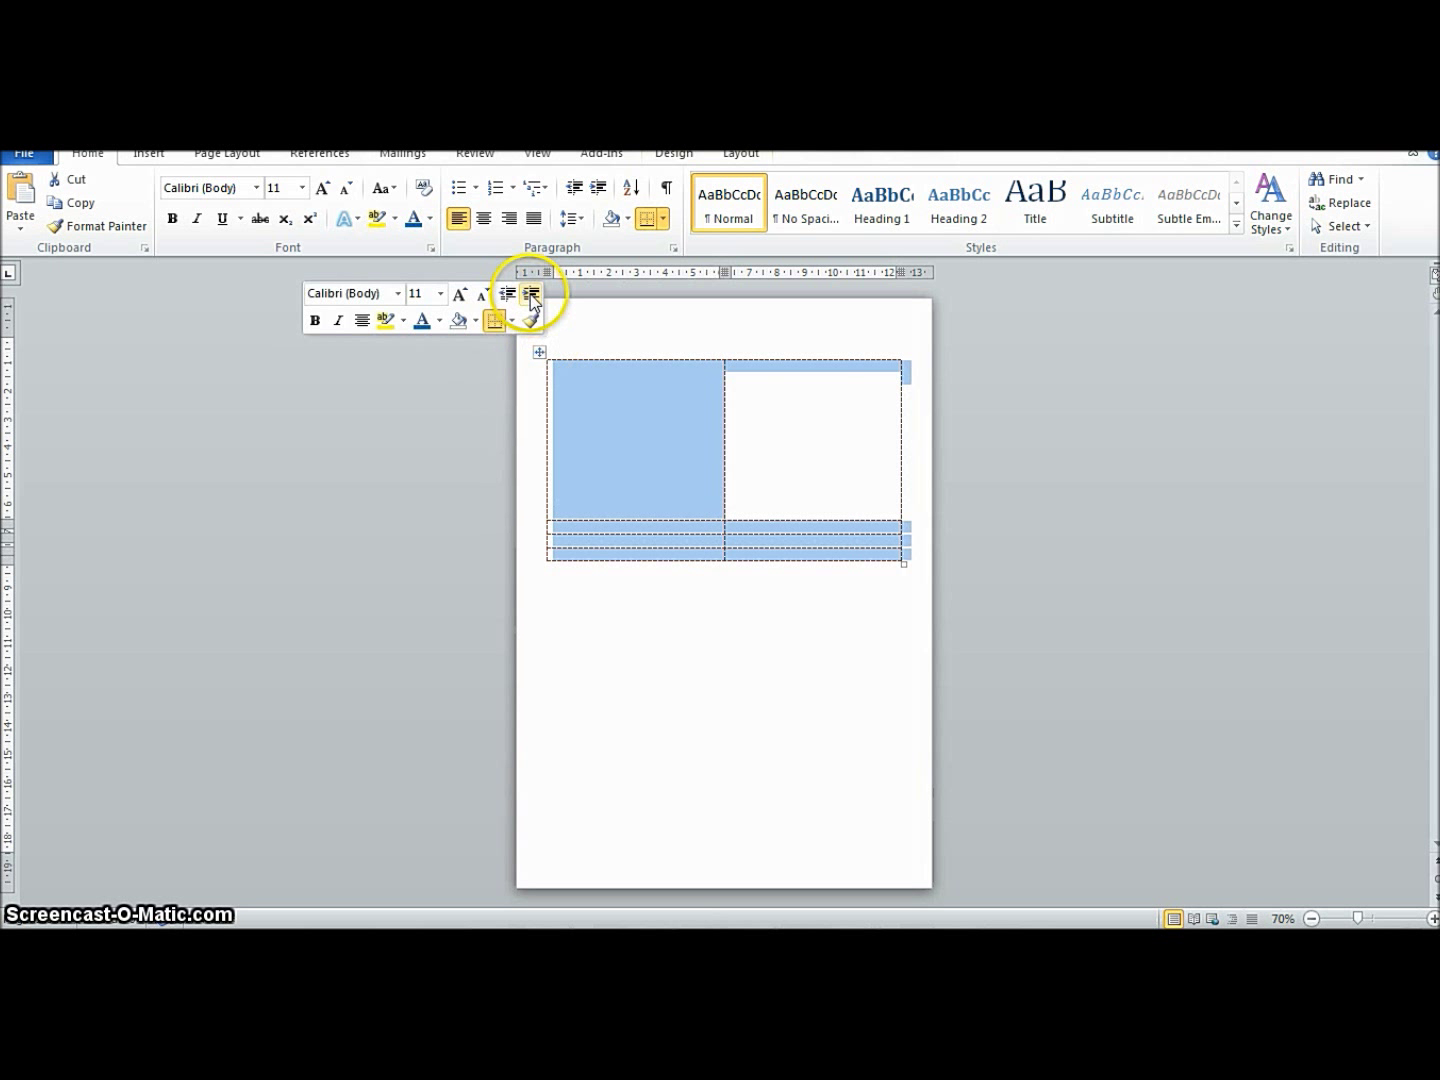
{"action": "left_click", "coordinate": [507, 219]}
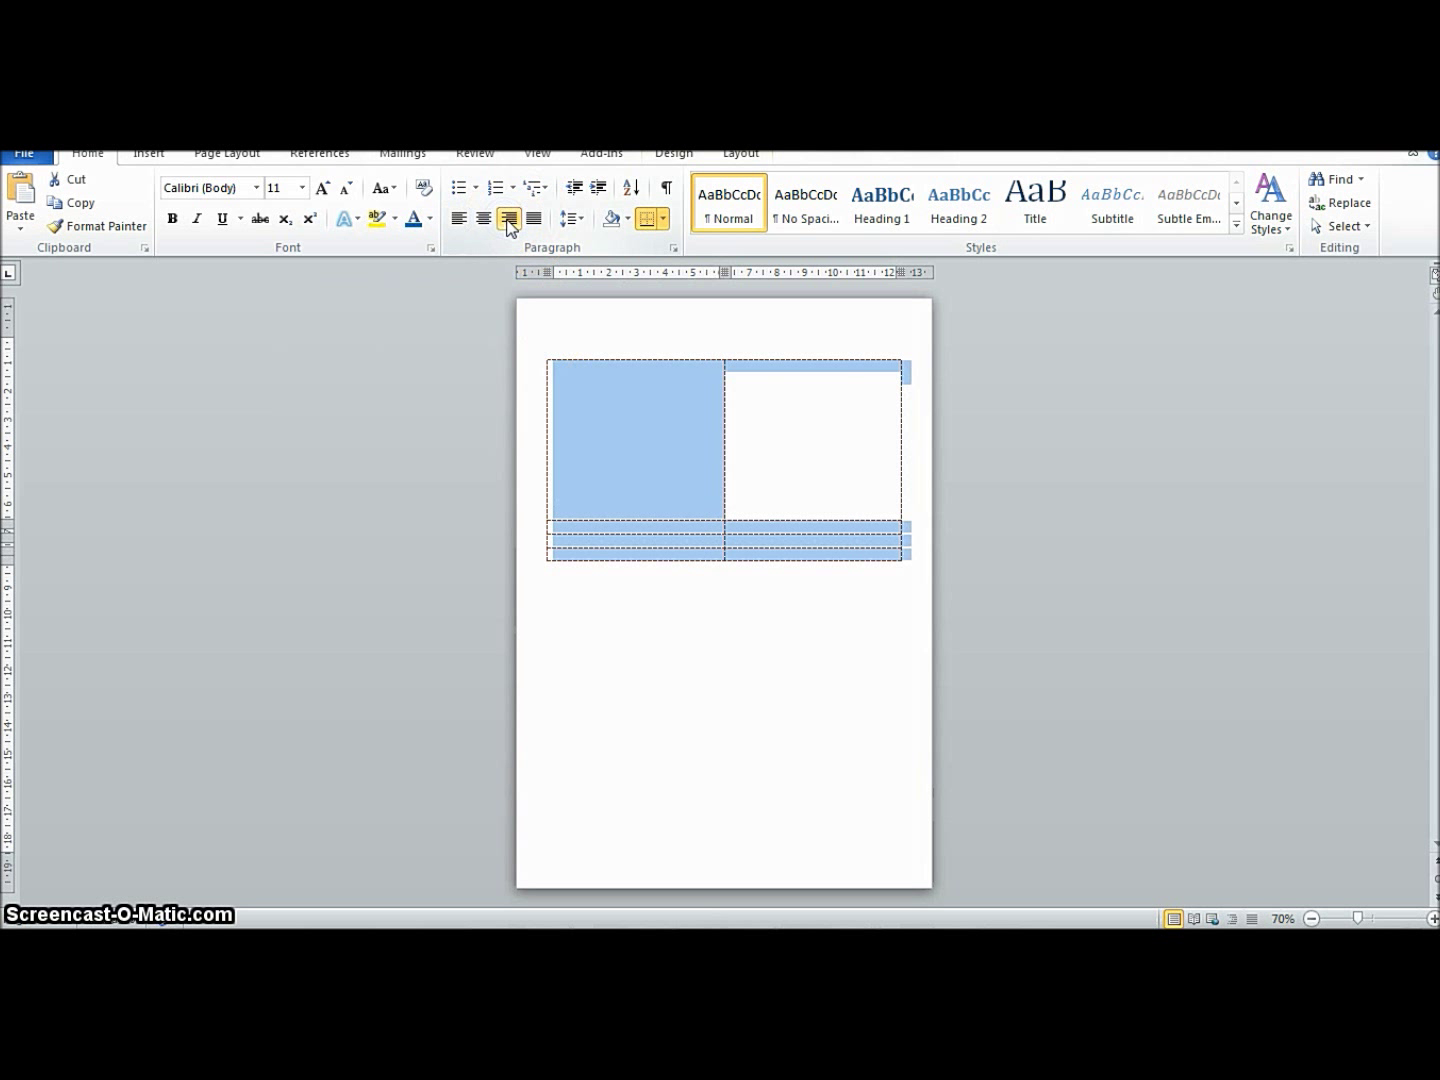
{"action": "left_click", "coordinate": [513, 222]}
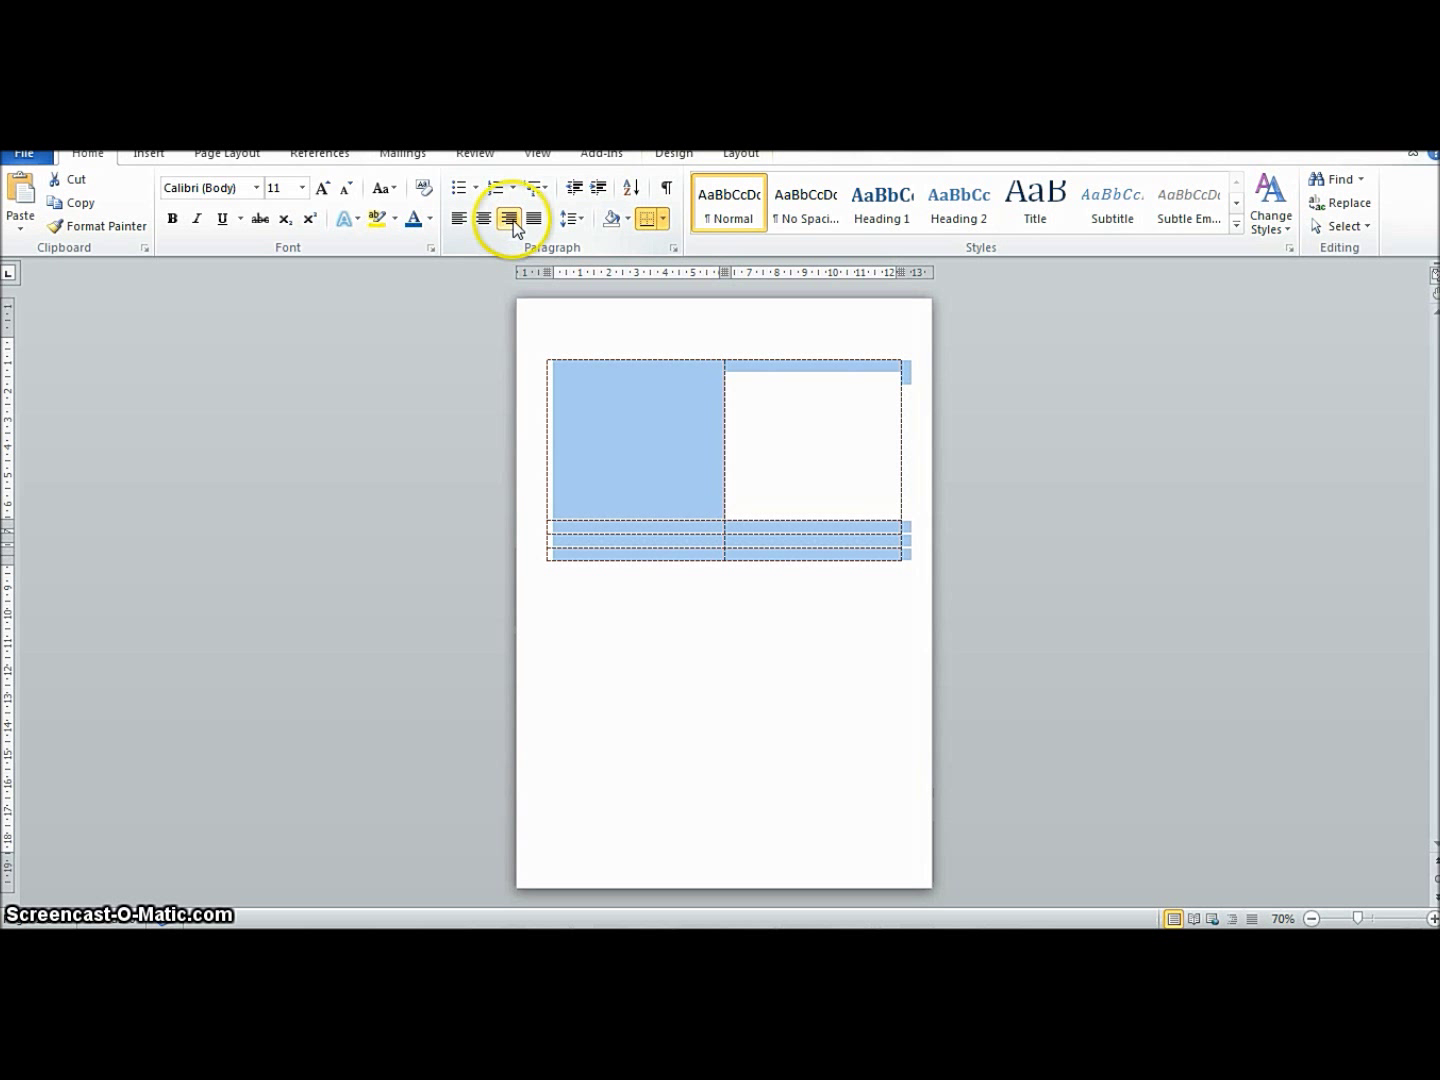
{"action": "left_click", "coordinate": [914, 380]}
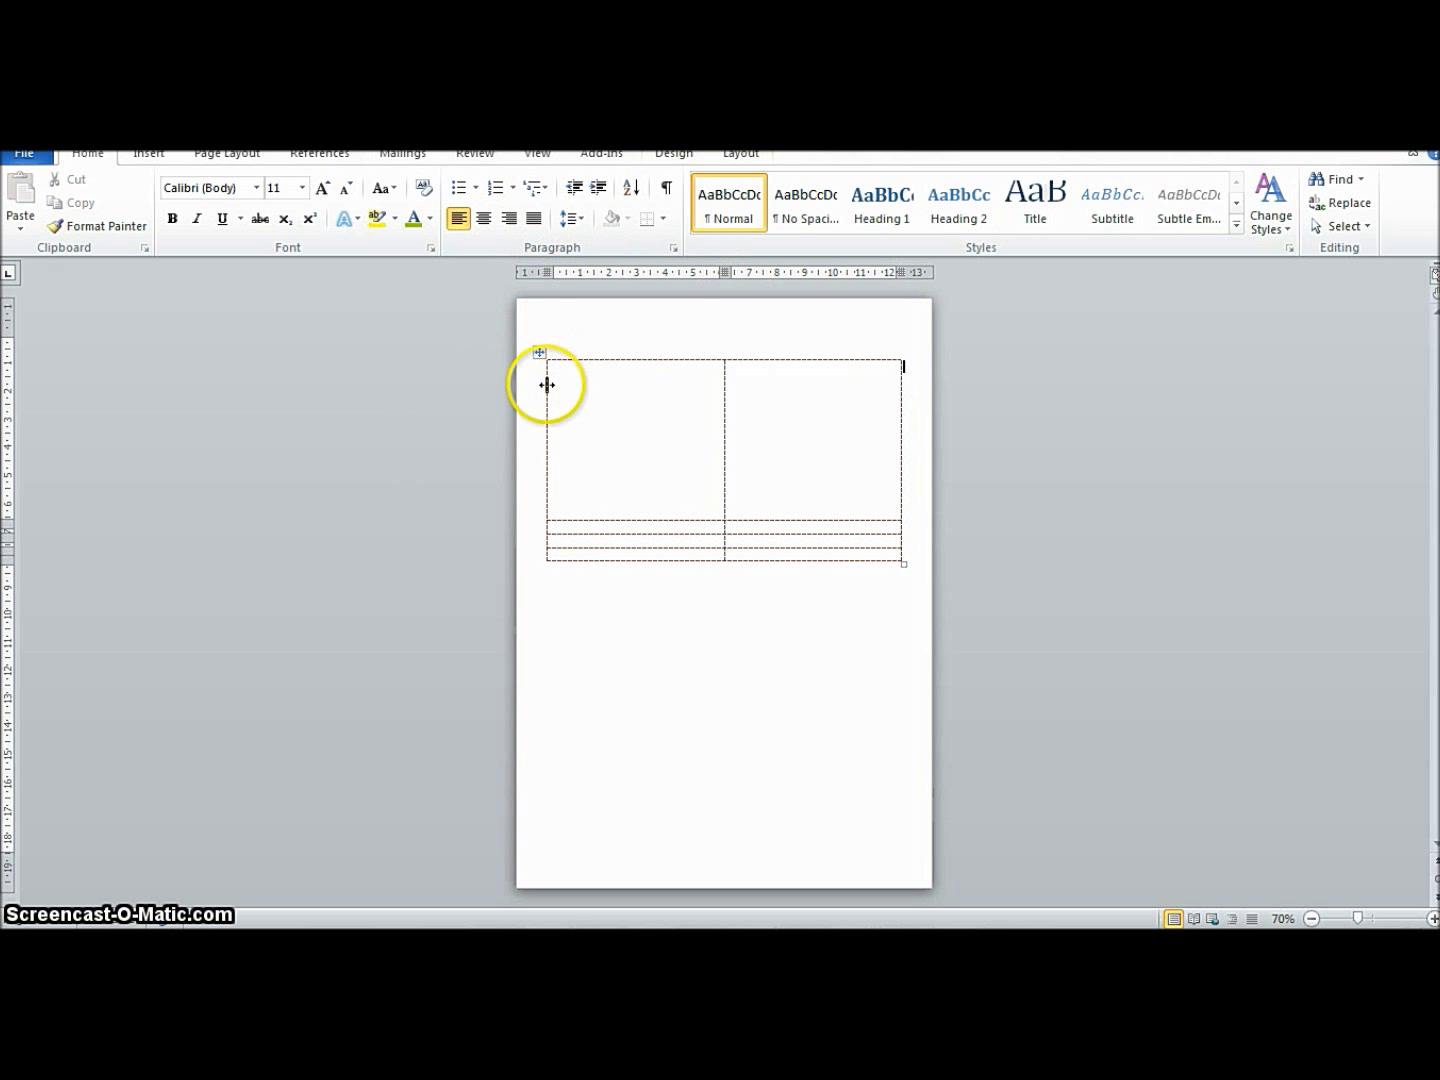
Set the left page margin to 2 cm for the whole document.
{"action": "left_click", "coordinate": [539, 352]}
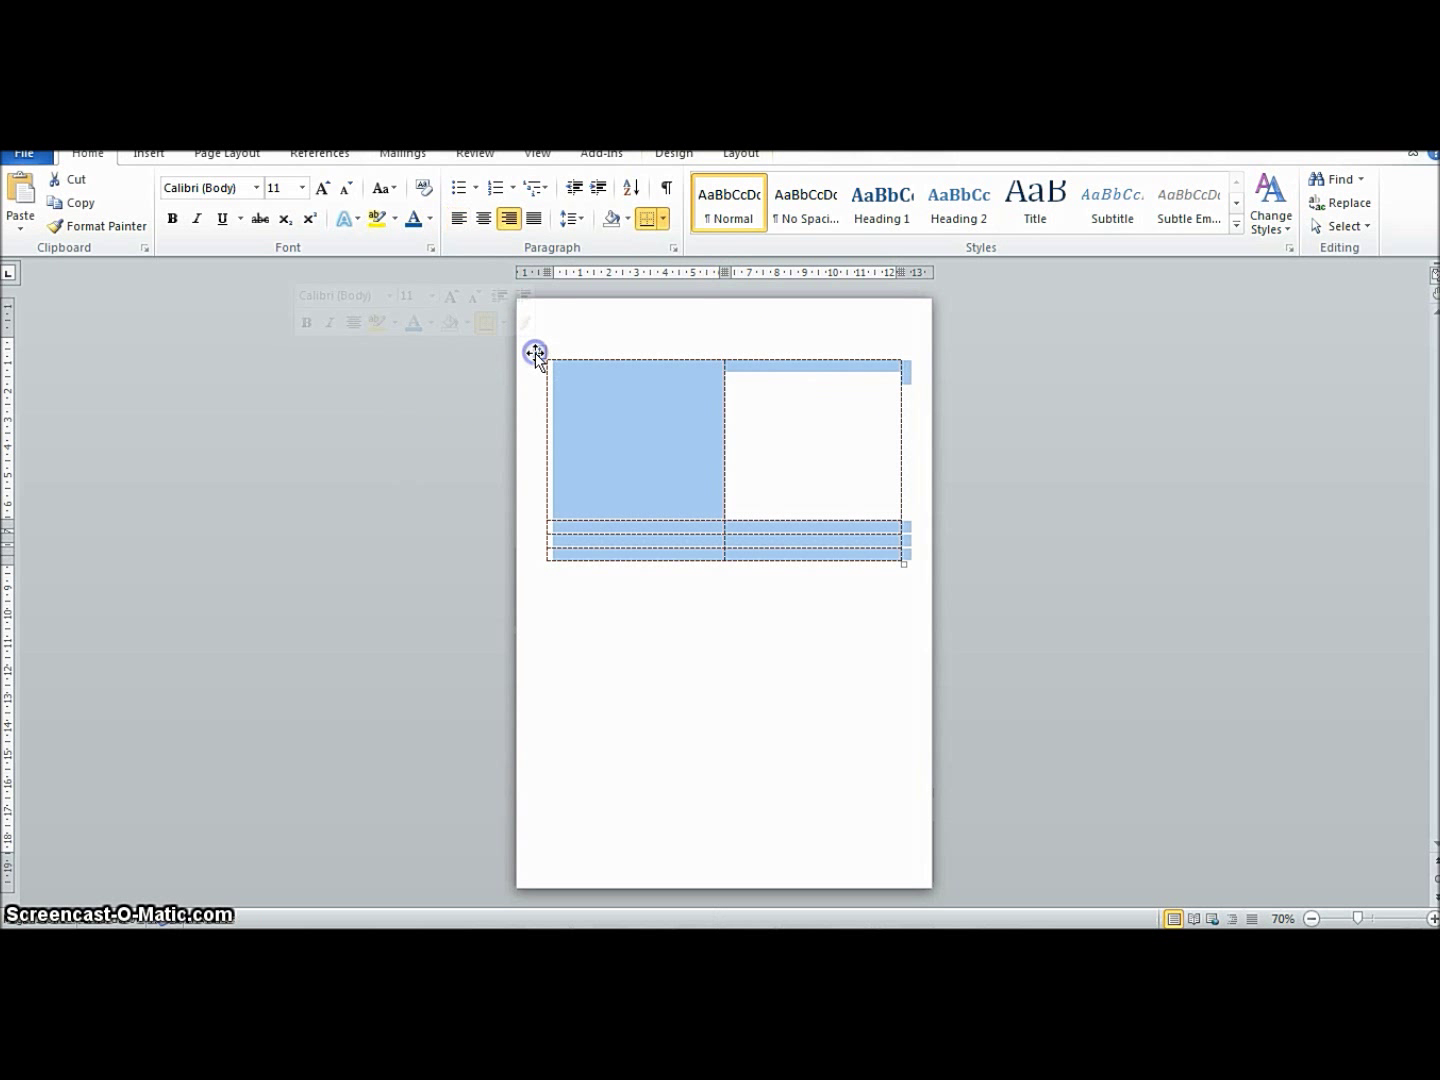
{"action": "left_click", "coordinate": [198, 157]}
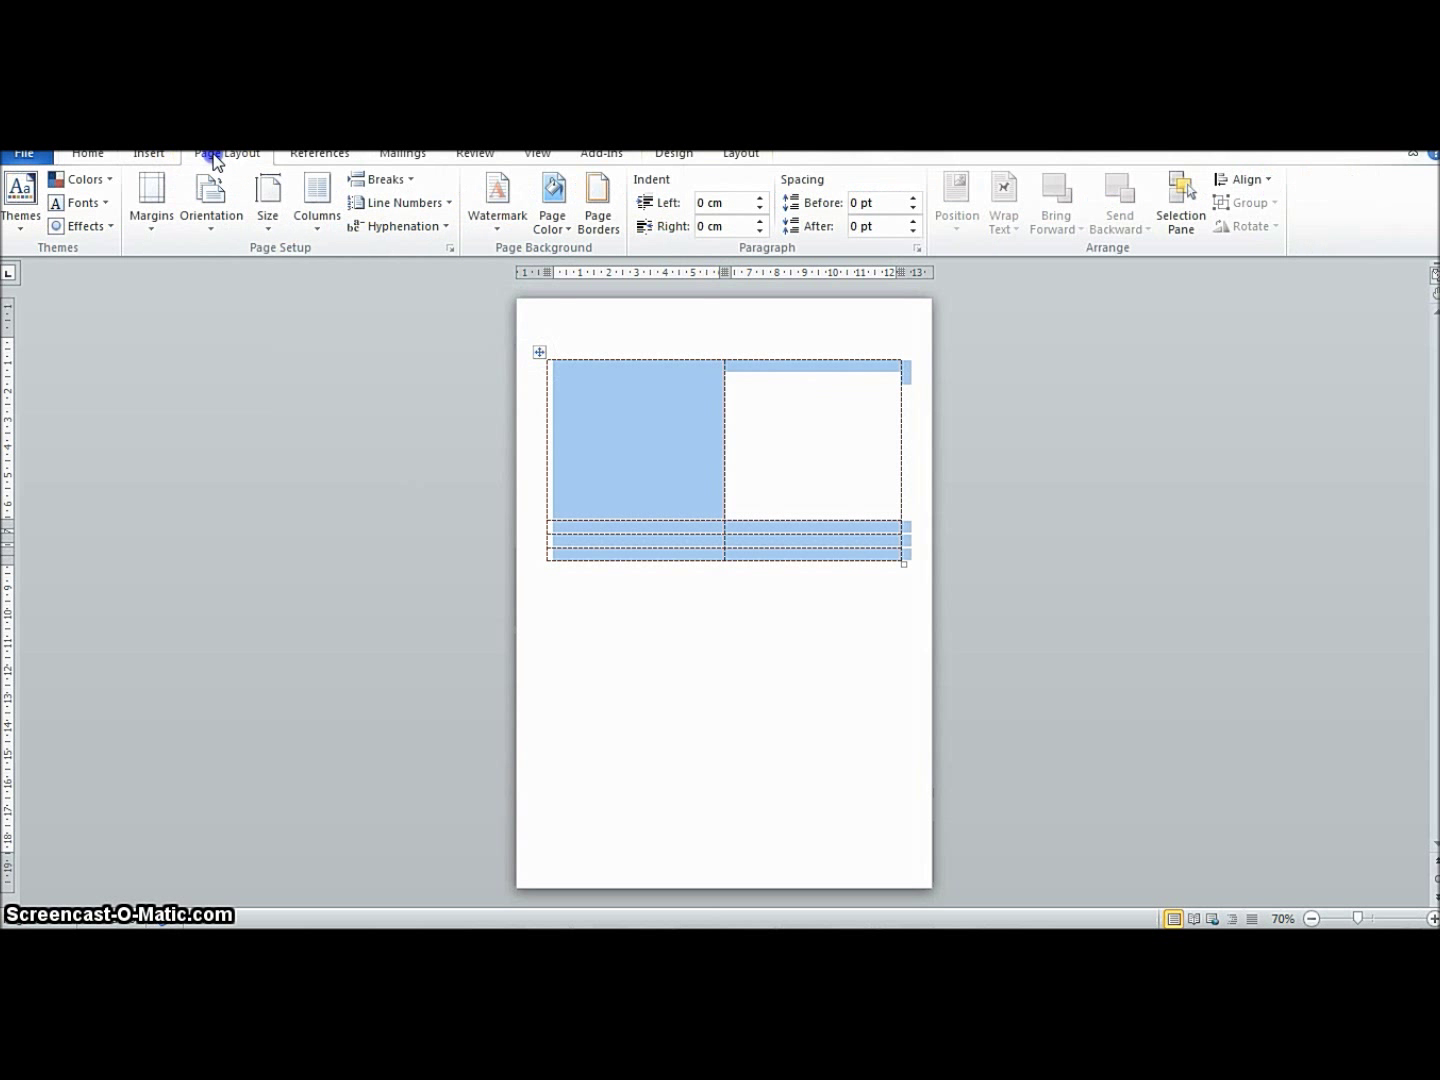
{"action": "left_click", "coordinate": [151, 226]}
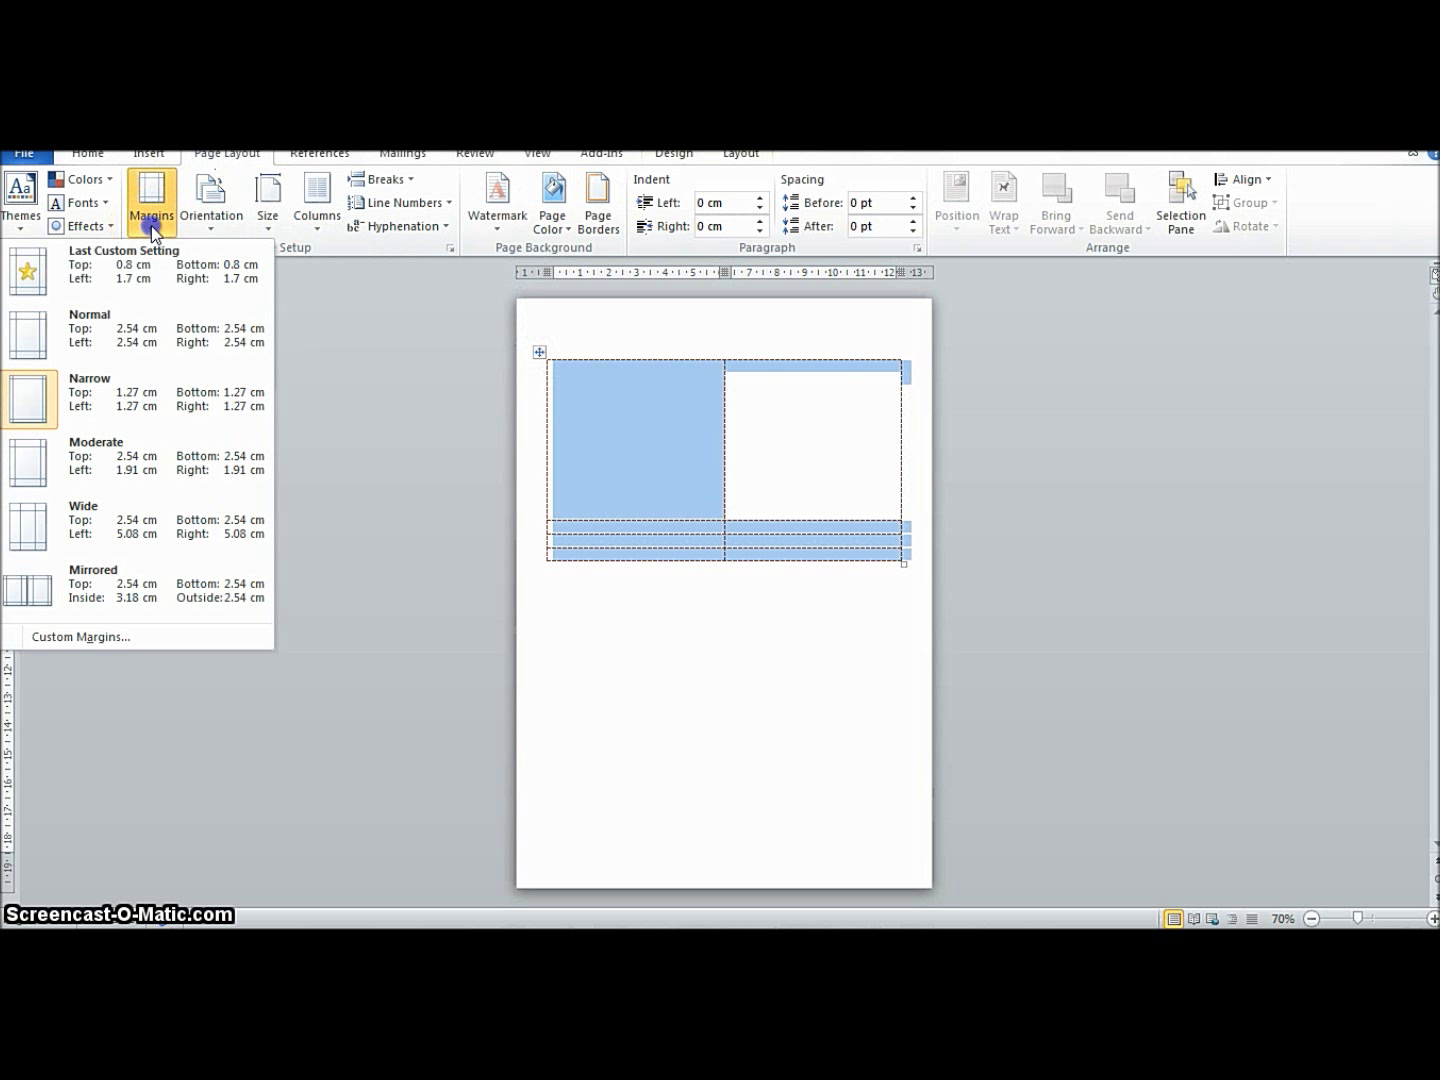
{"action": "left_click", "coordinate": [88, 635]}
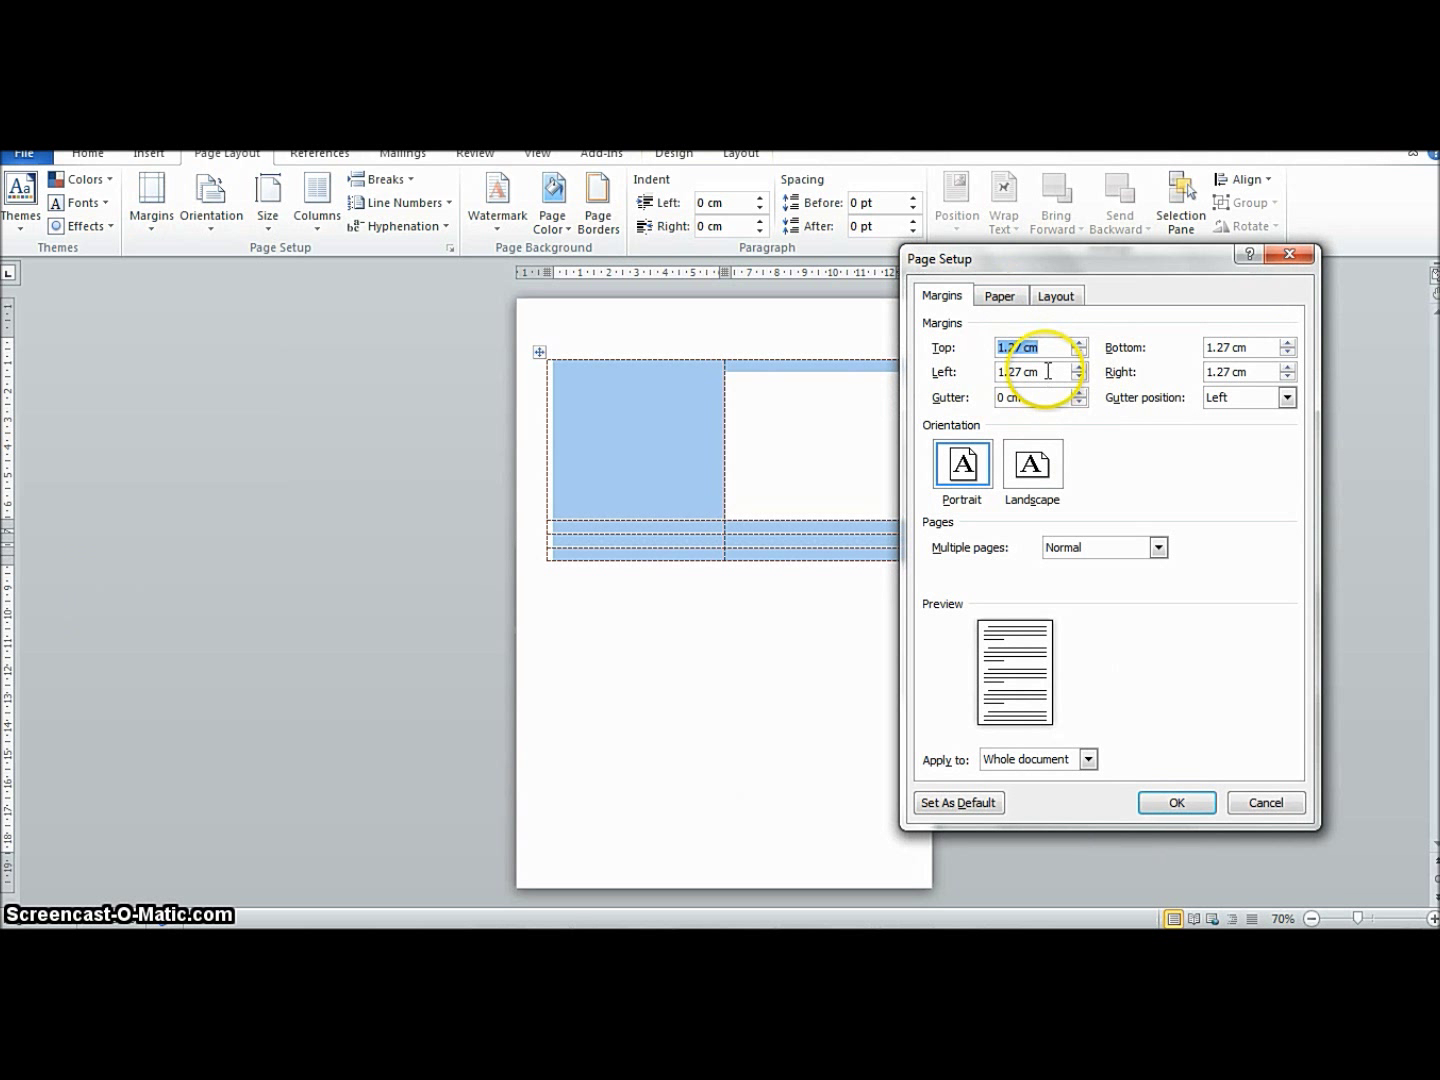
{"action": "left_click_drag", "start_coordinate": [1237, 369], "coordinate": [1204, 371]}
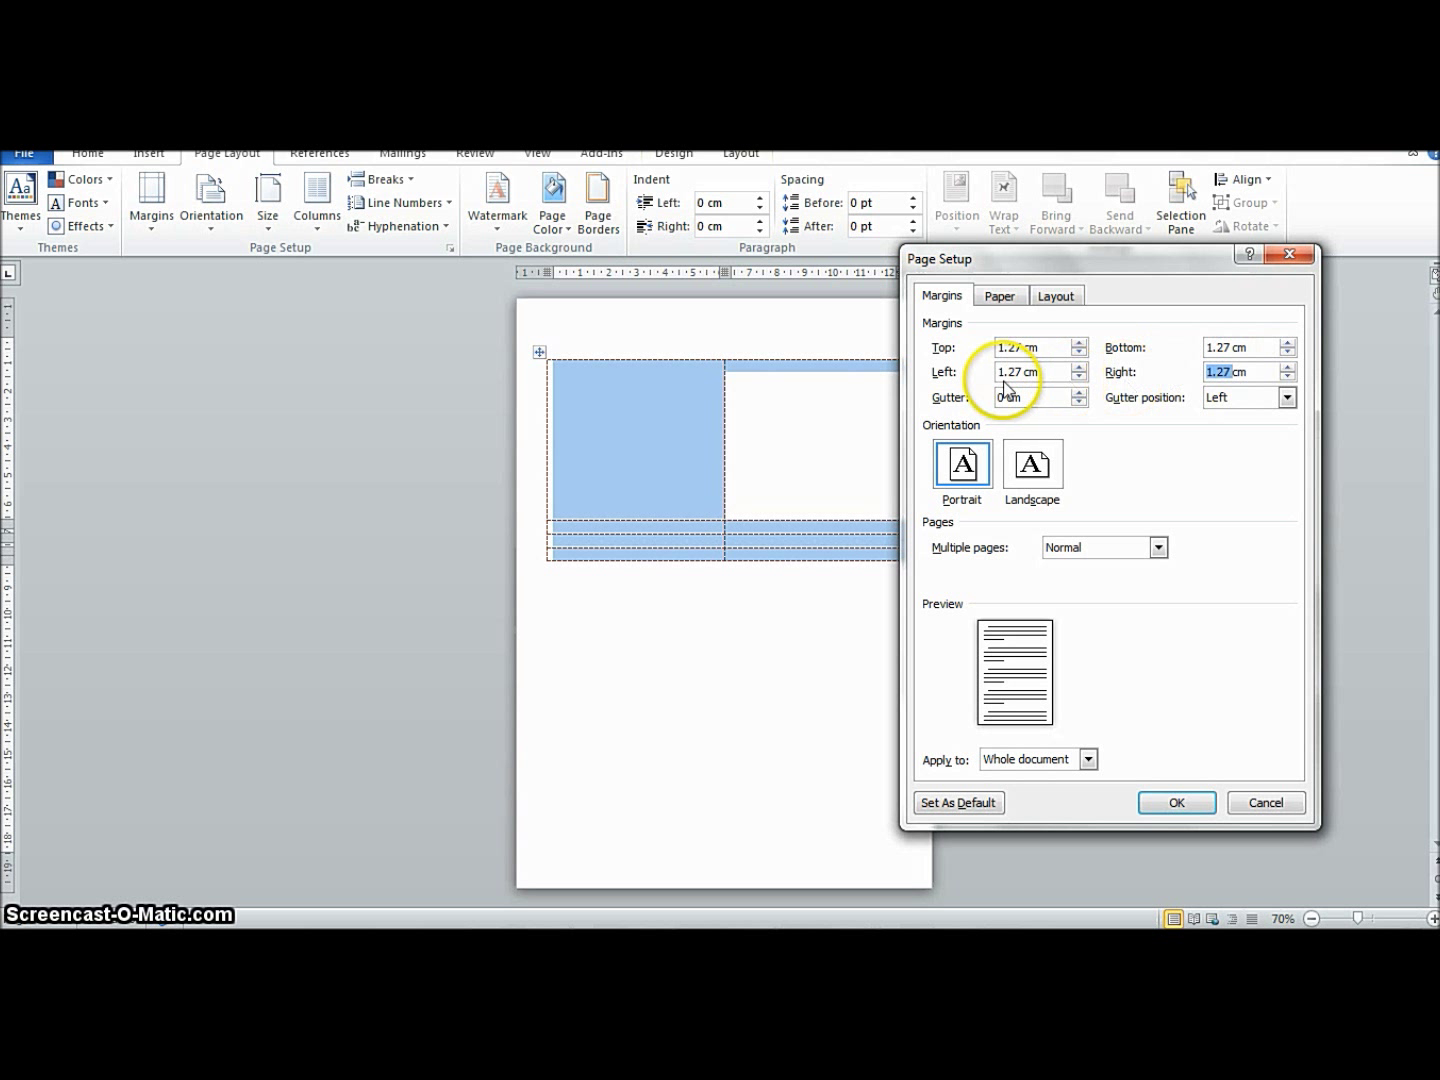
{"action": "left_click_drag", "start_coordinate": [1022, 372], "coordinate": [997, 372]}
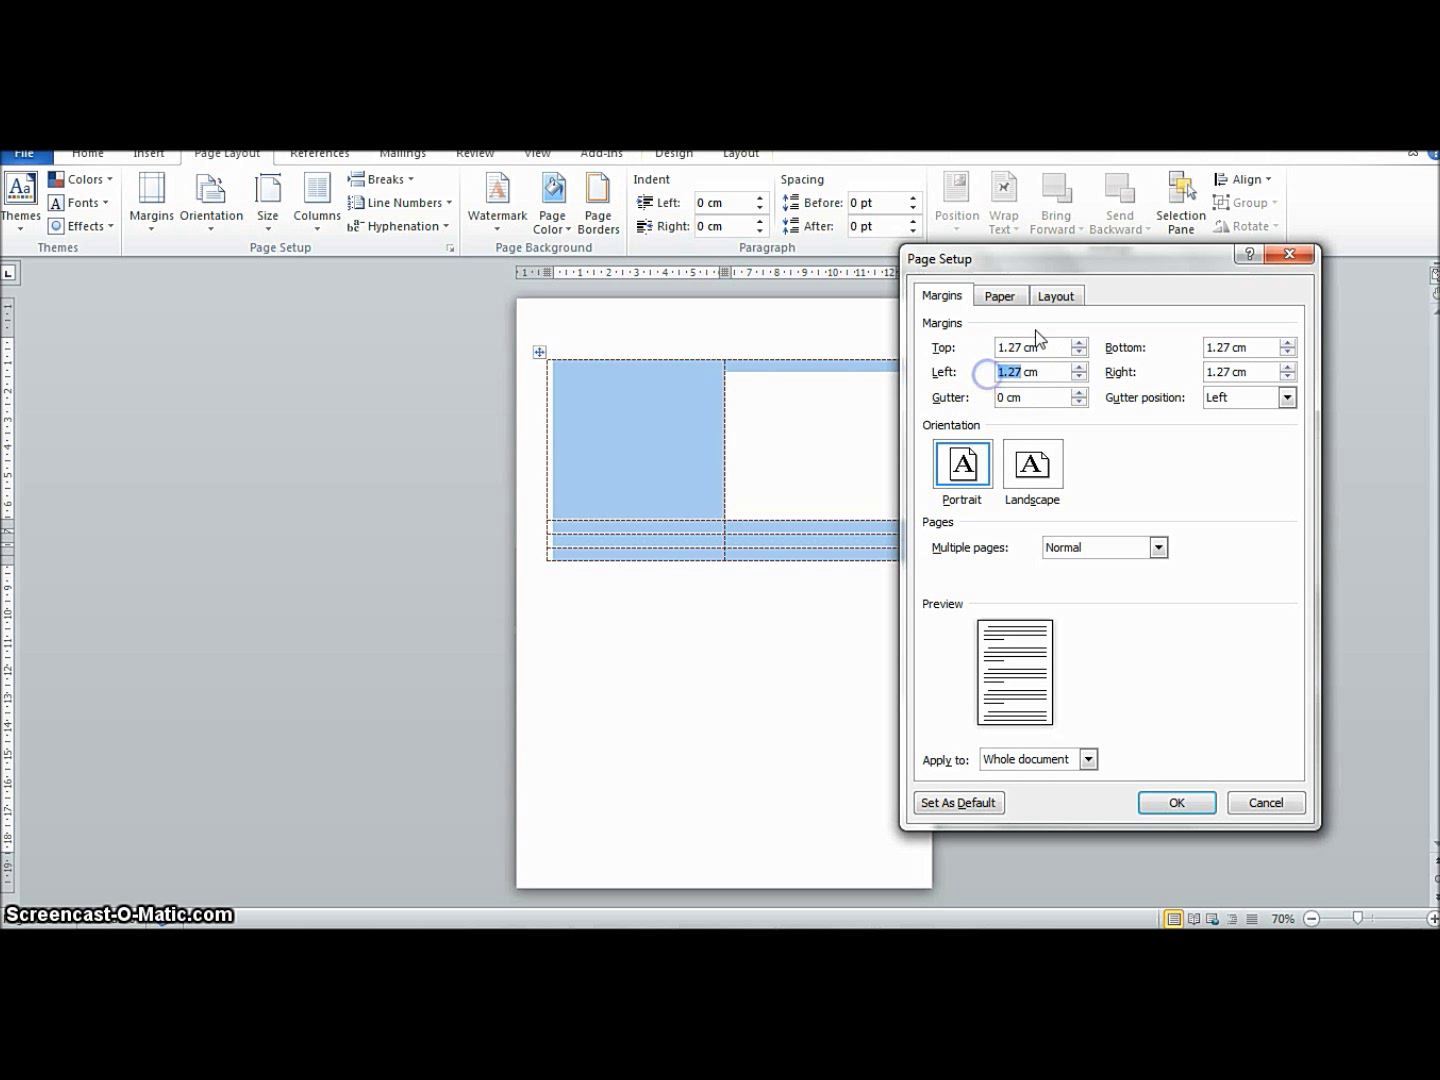
{"action": "type", "text": "2"}
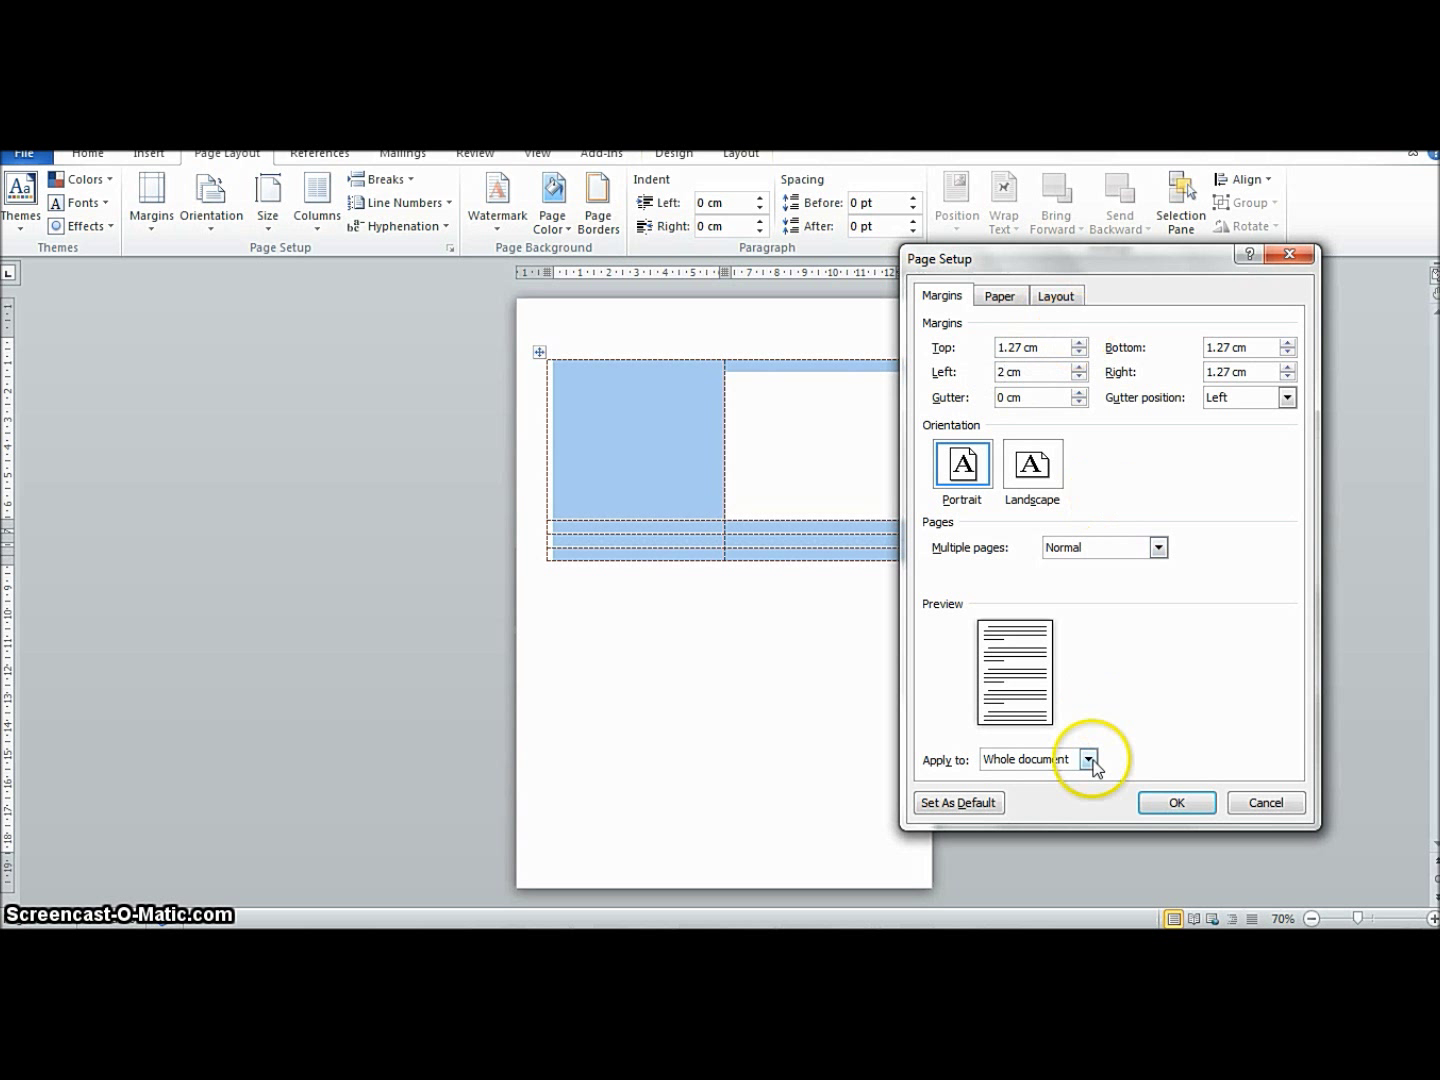
{"action": "left_click", "coordinate": [1176, 804]}
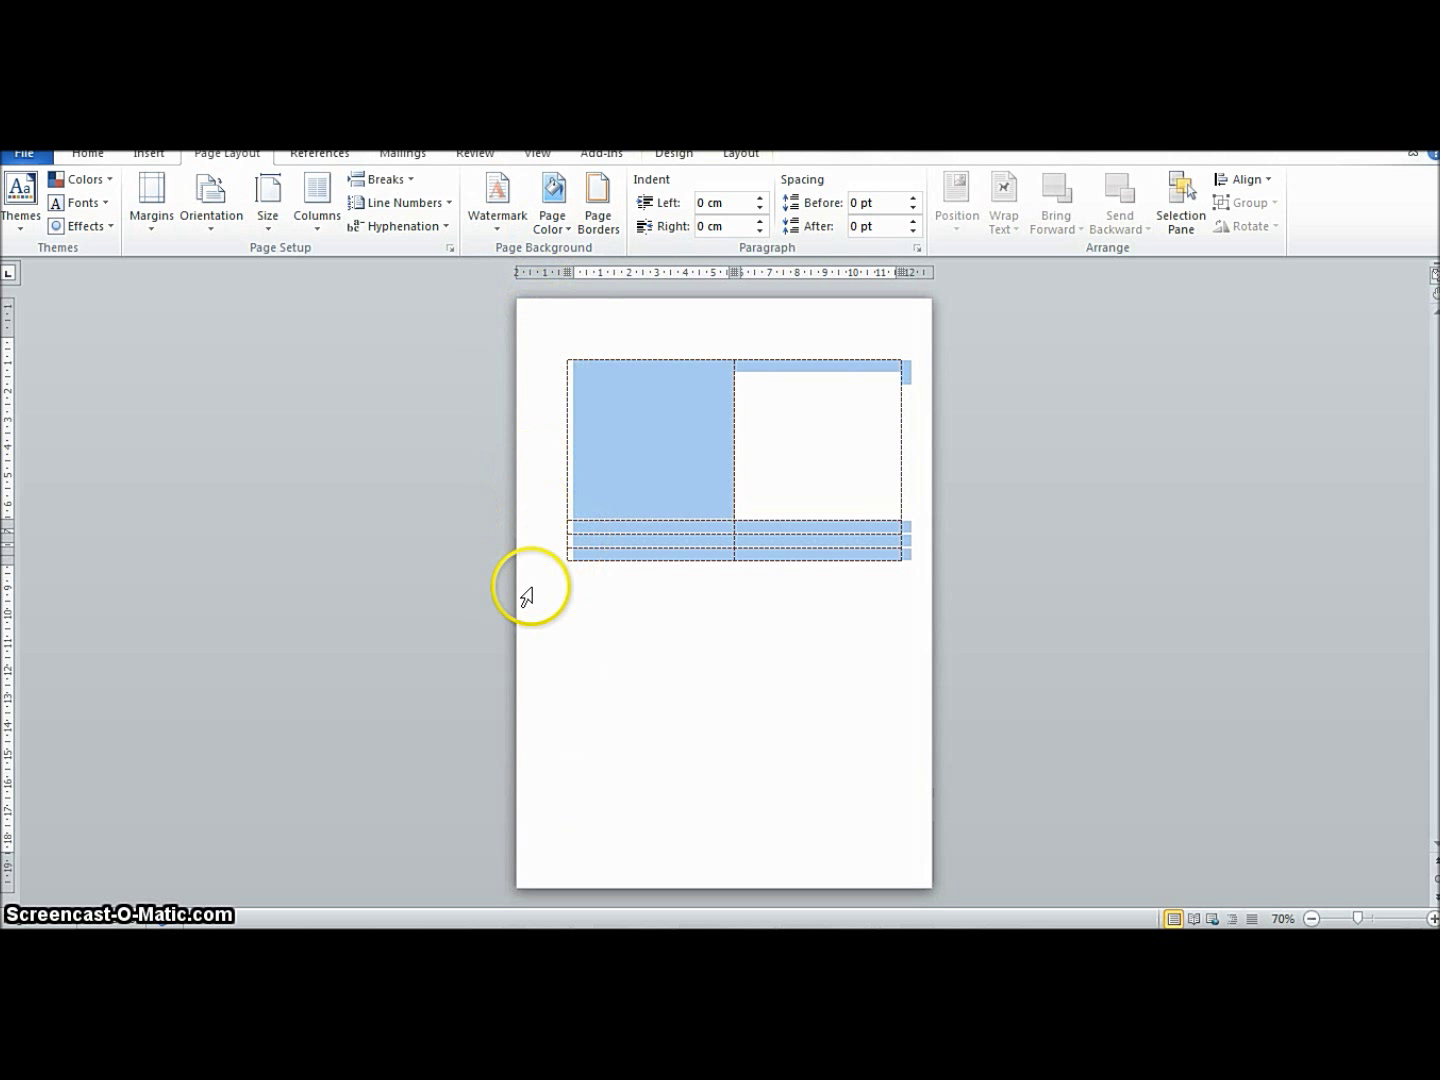
Make the table's second and third rows taller by adding one blank line to each.
{"action": "left_click", "coordinate": [670, 485]}
{"action": "left_click", "coordinate": [625, 525]}
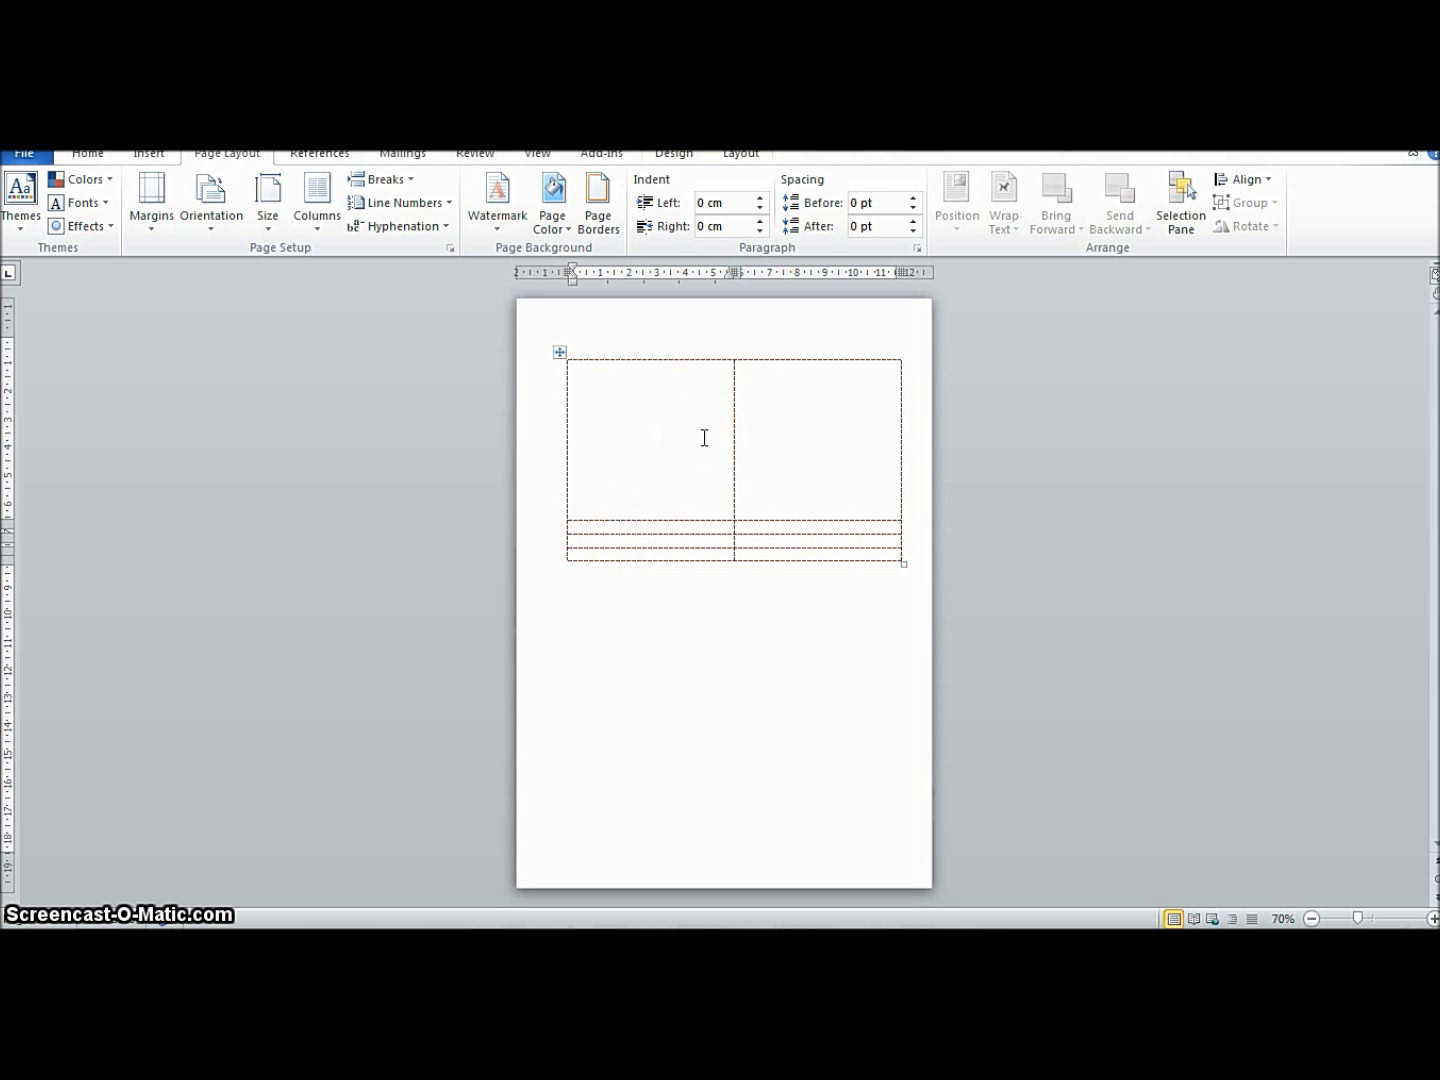
{"action": "key", "text": "Return"}
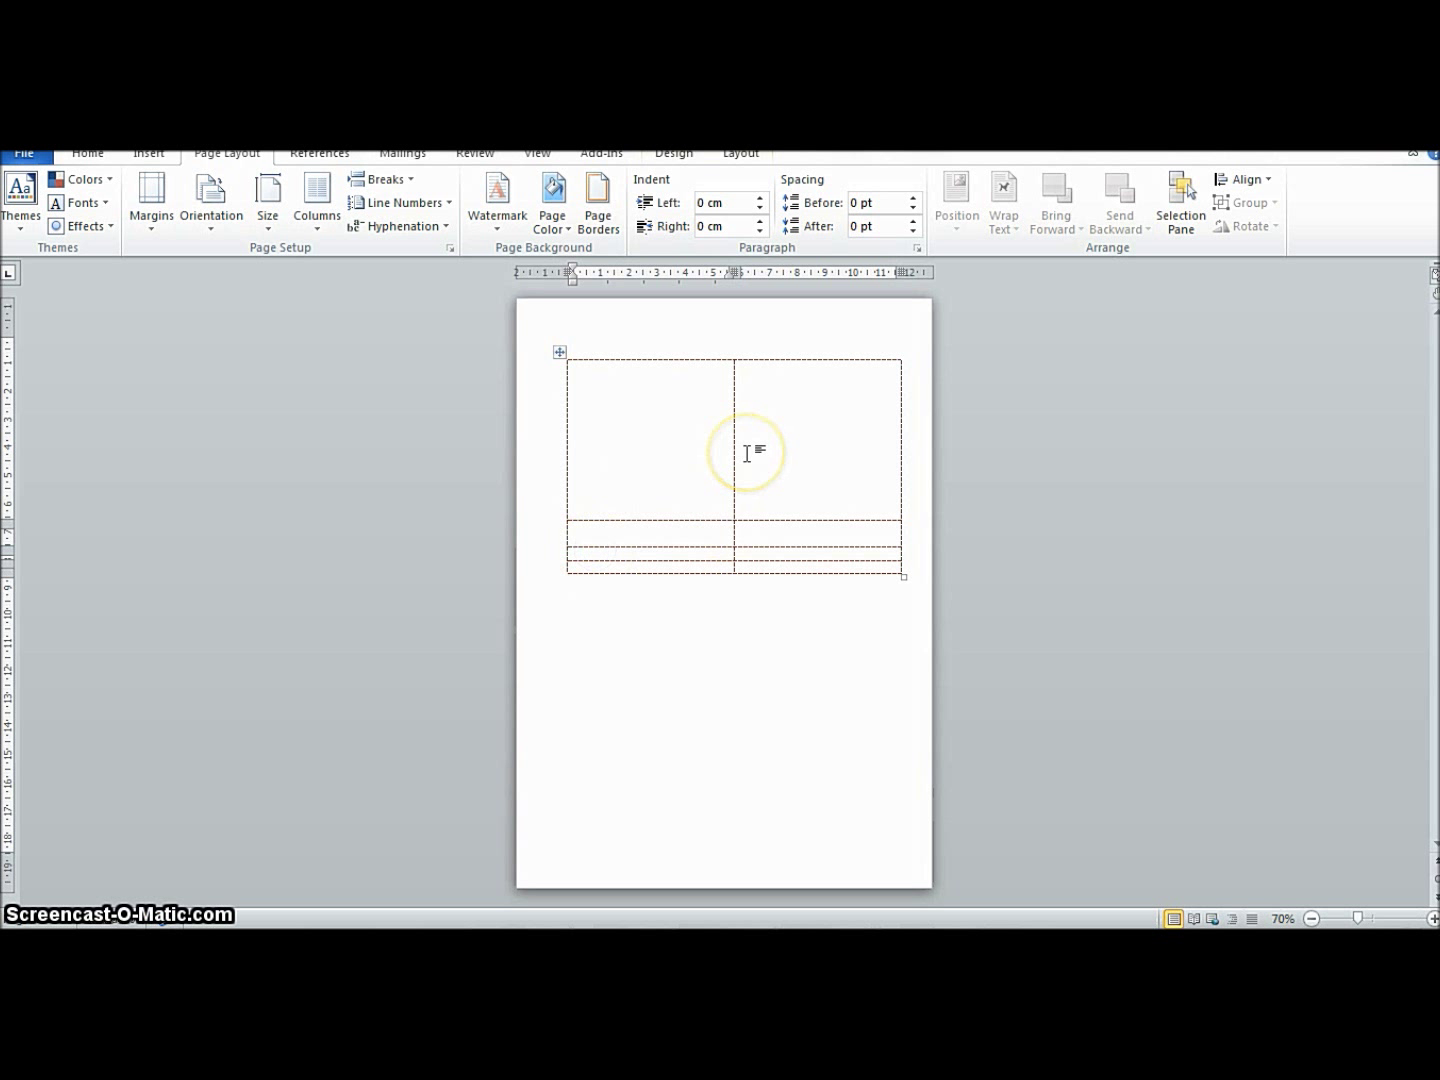
{"action": "key", "text": "Return"}
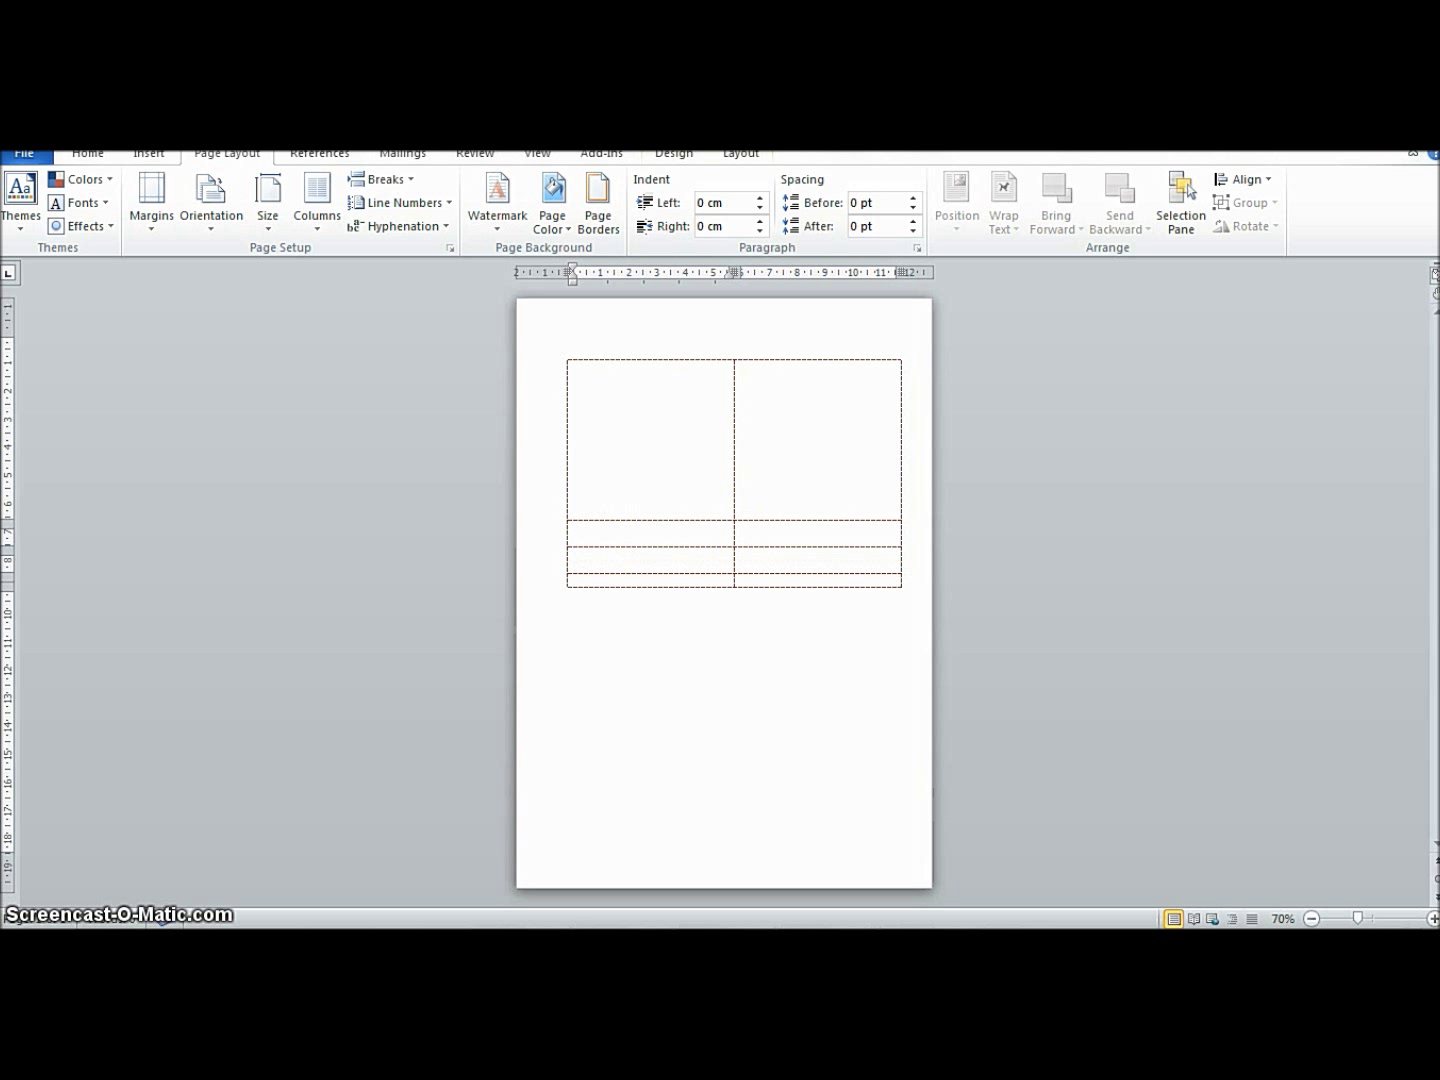
Make the table's fourth row taller by adding seven blank lines in its first cell.
{"action": "left_click_drag", "start_coordinate": [628, 583], "coordinate": [625, 579]}
{"action": "left_click", "coordinate": [616, 581]}
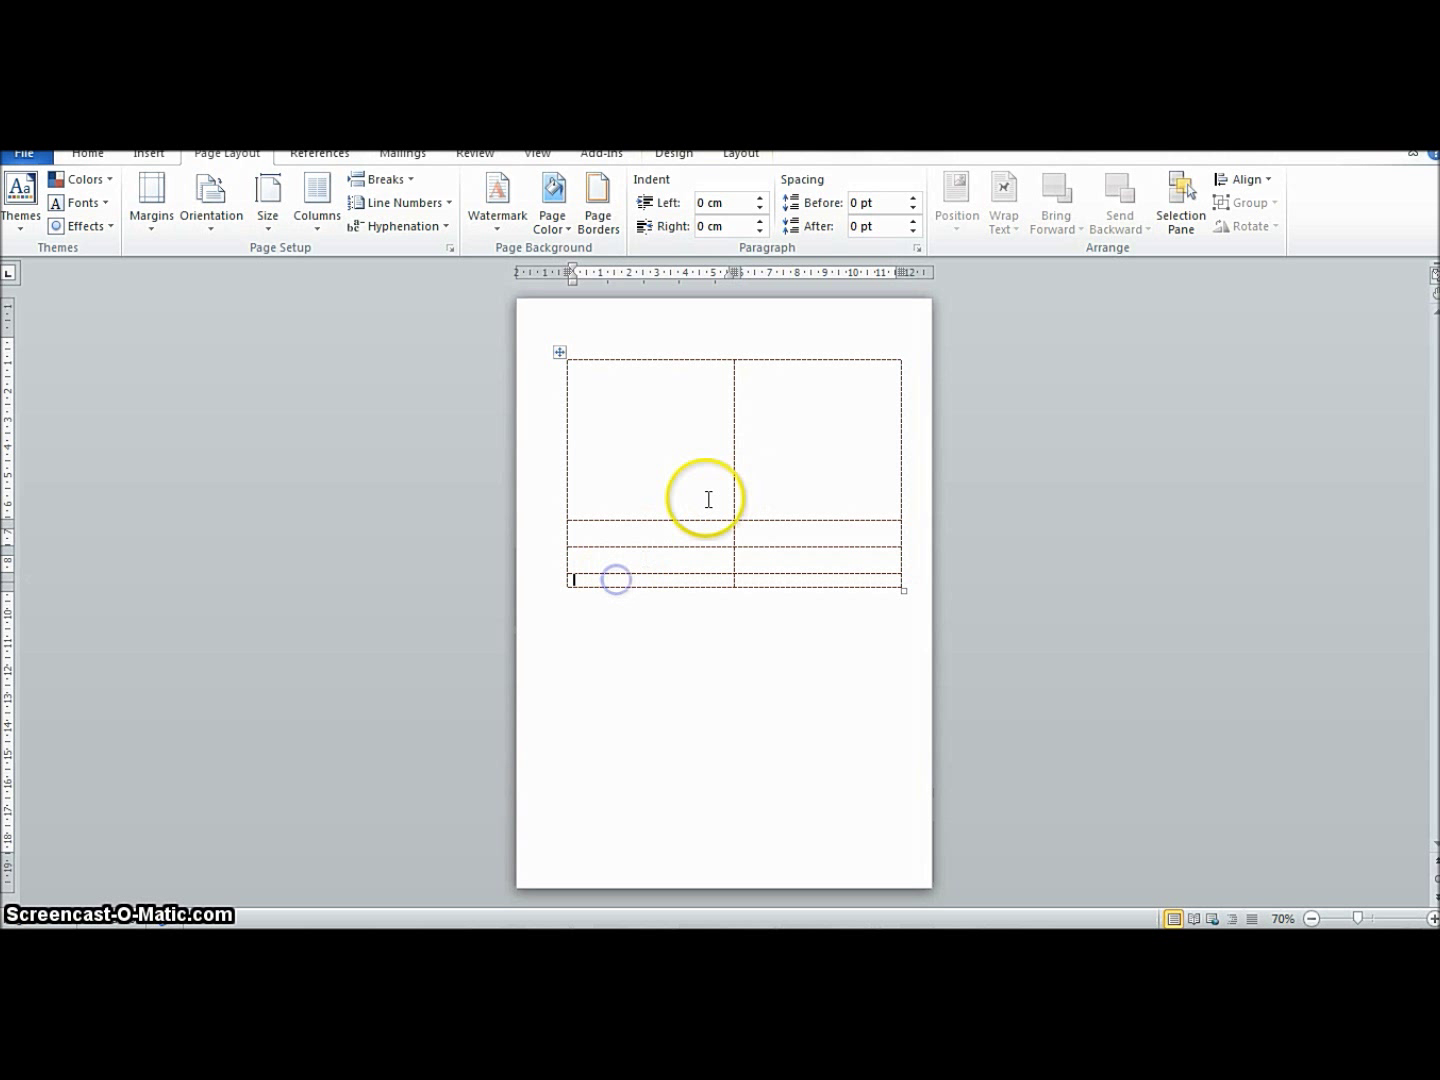
{"action": "key", "text": "Return"}
{"action": "key", "text": "Return"}
{"action": "key", "text": "Return"}
{"action": "key", "text": "Return"}
{"action": "key", "text": "Return"}
{"action": "key", "text": "Return"}
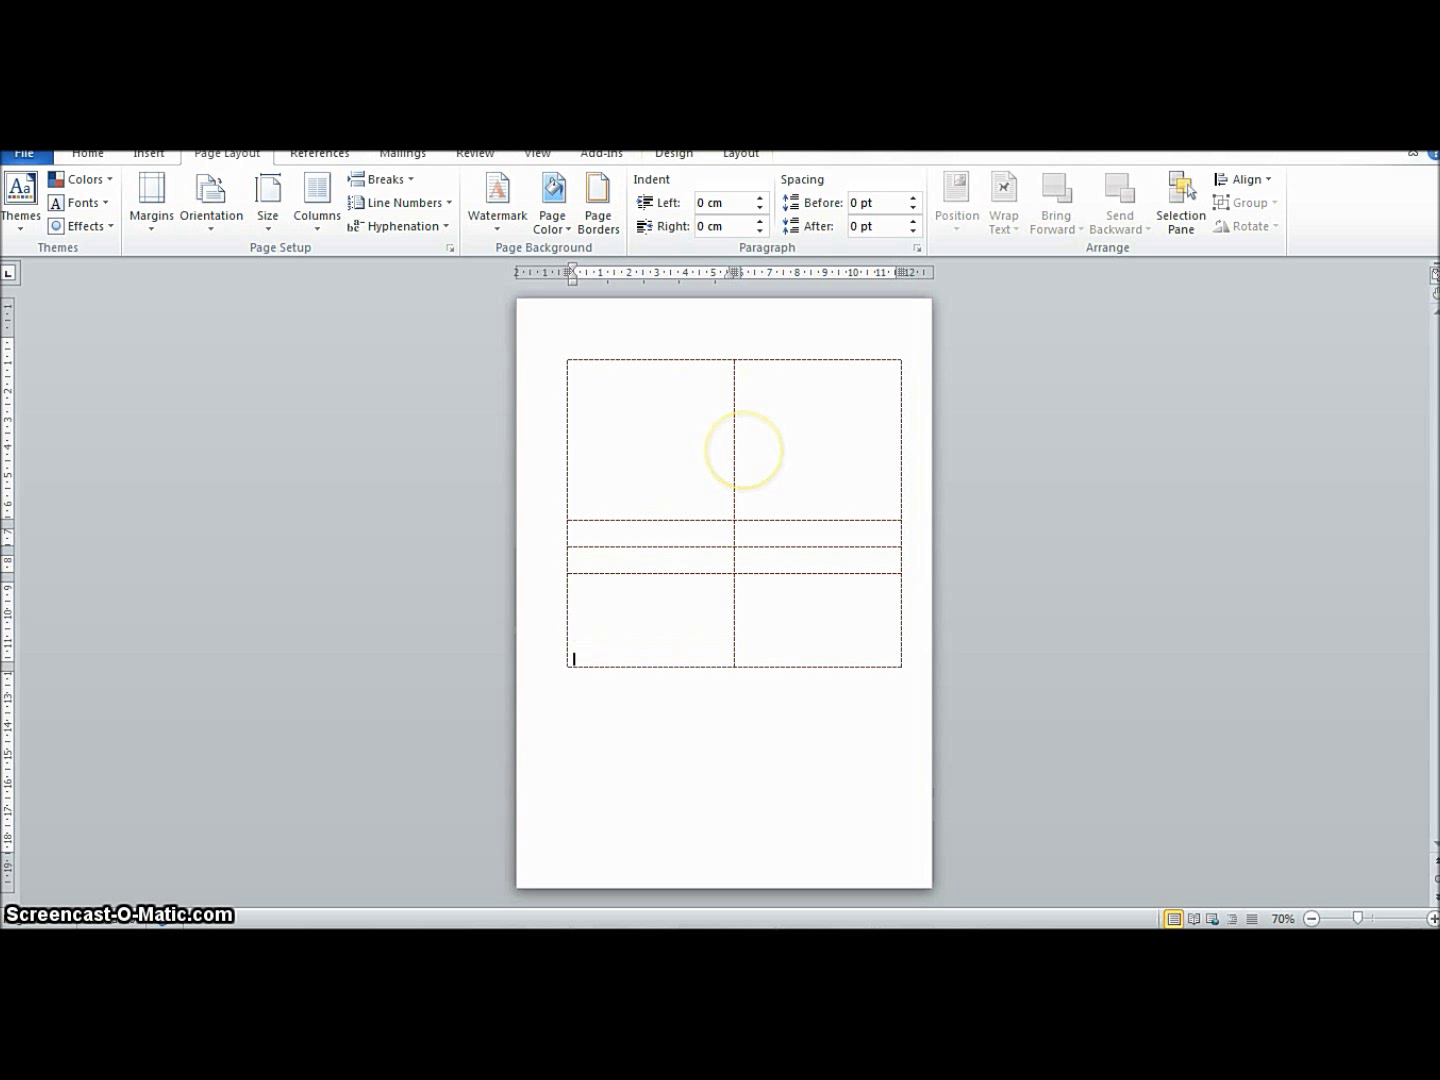
{"action": "key", "text": "Return"}
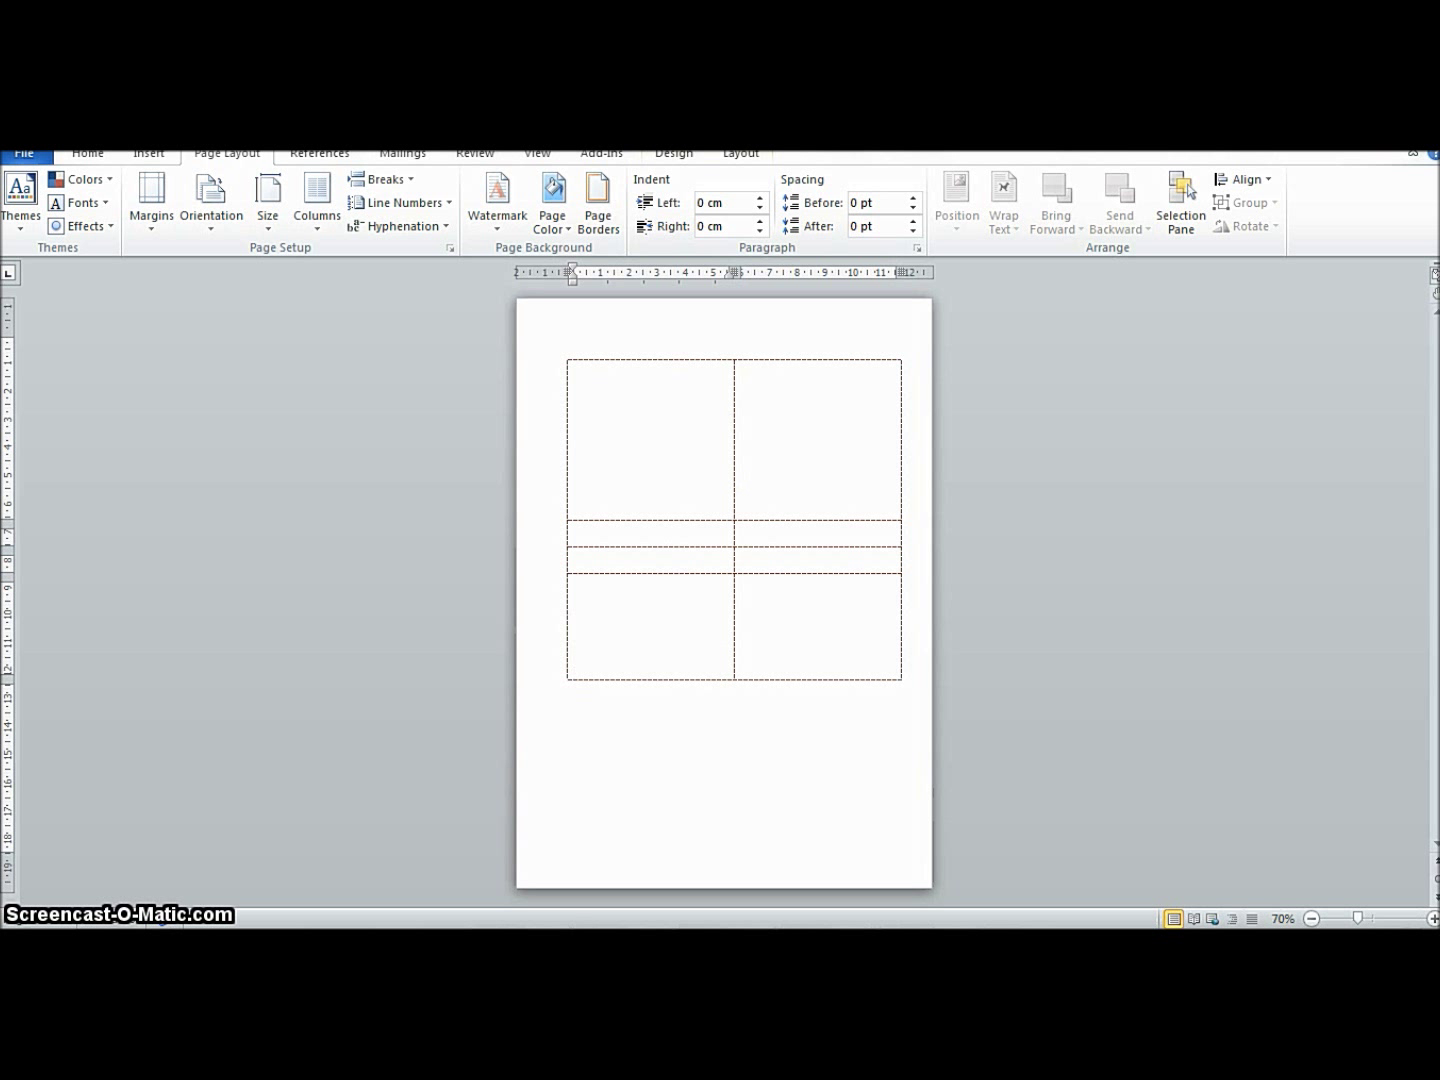
Split the second row's right-hand cell into one column and two rows.
{"action": "left_click", "coordinate": [788, 536]}
{"action": "left_click", "coordinate": [773, 530]}
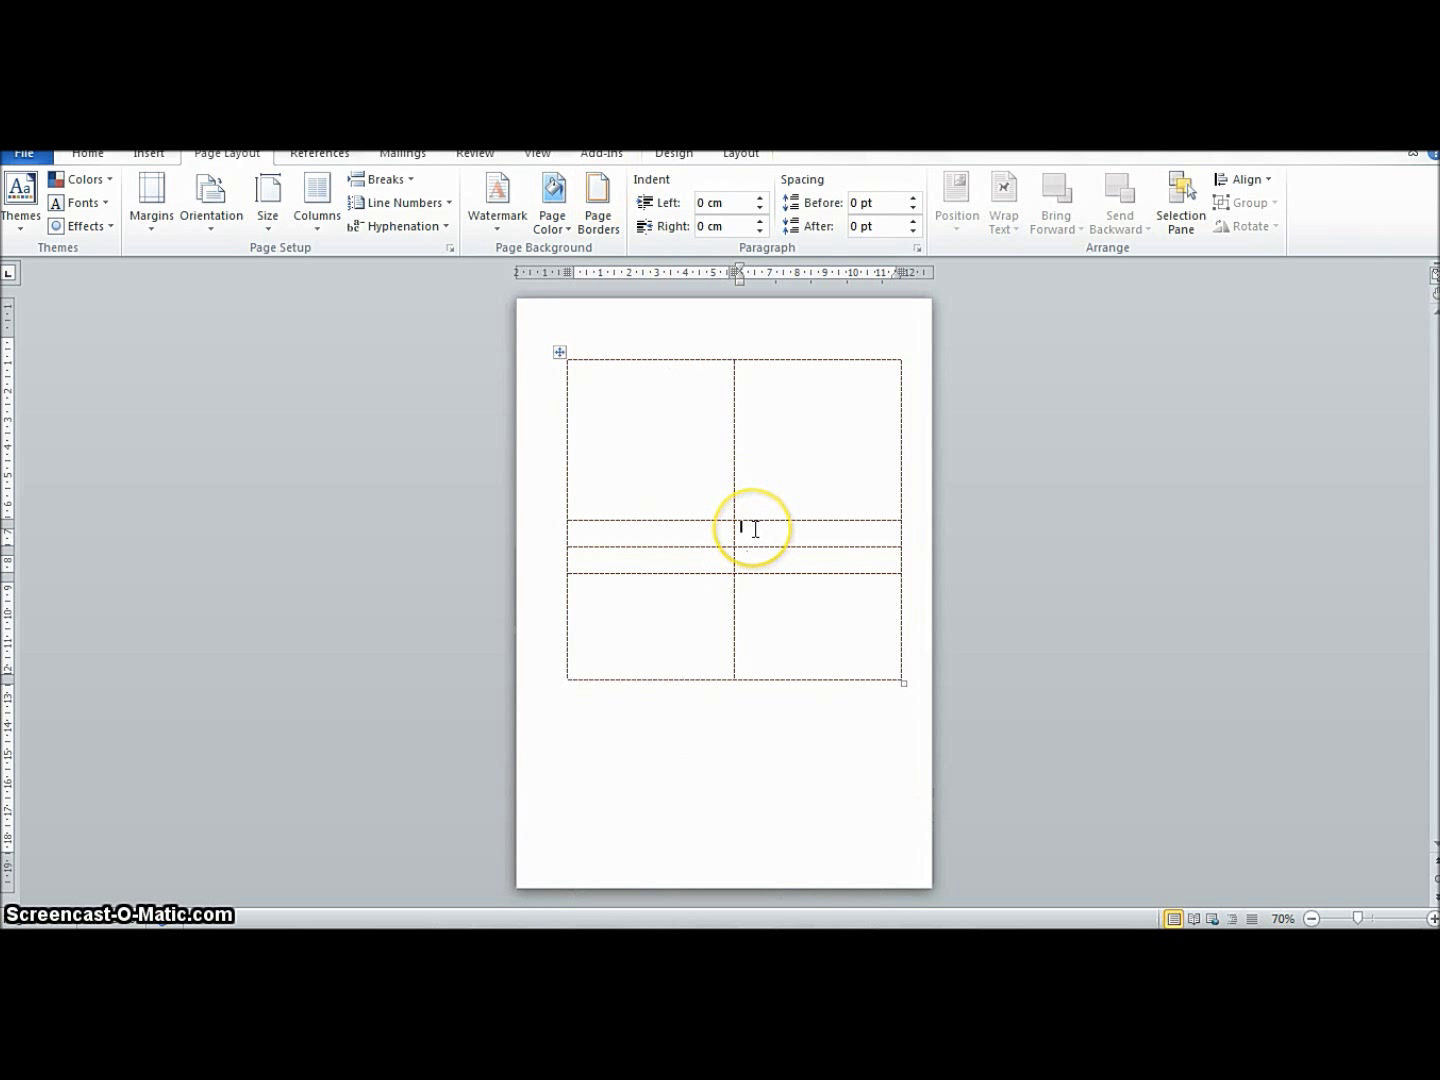
{"action": "left_click", "coordinate": [753, 528]}
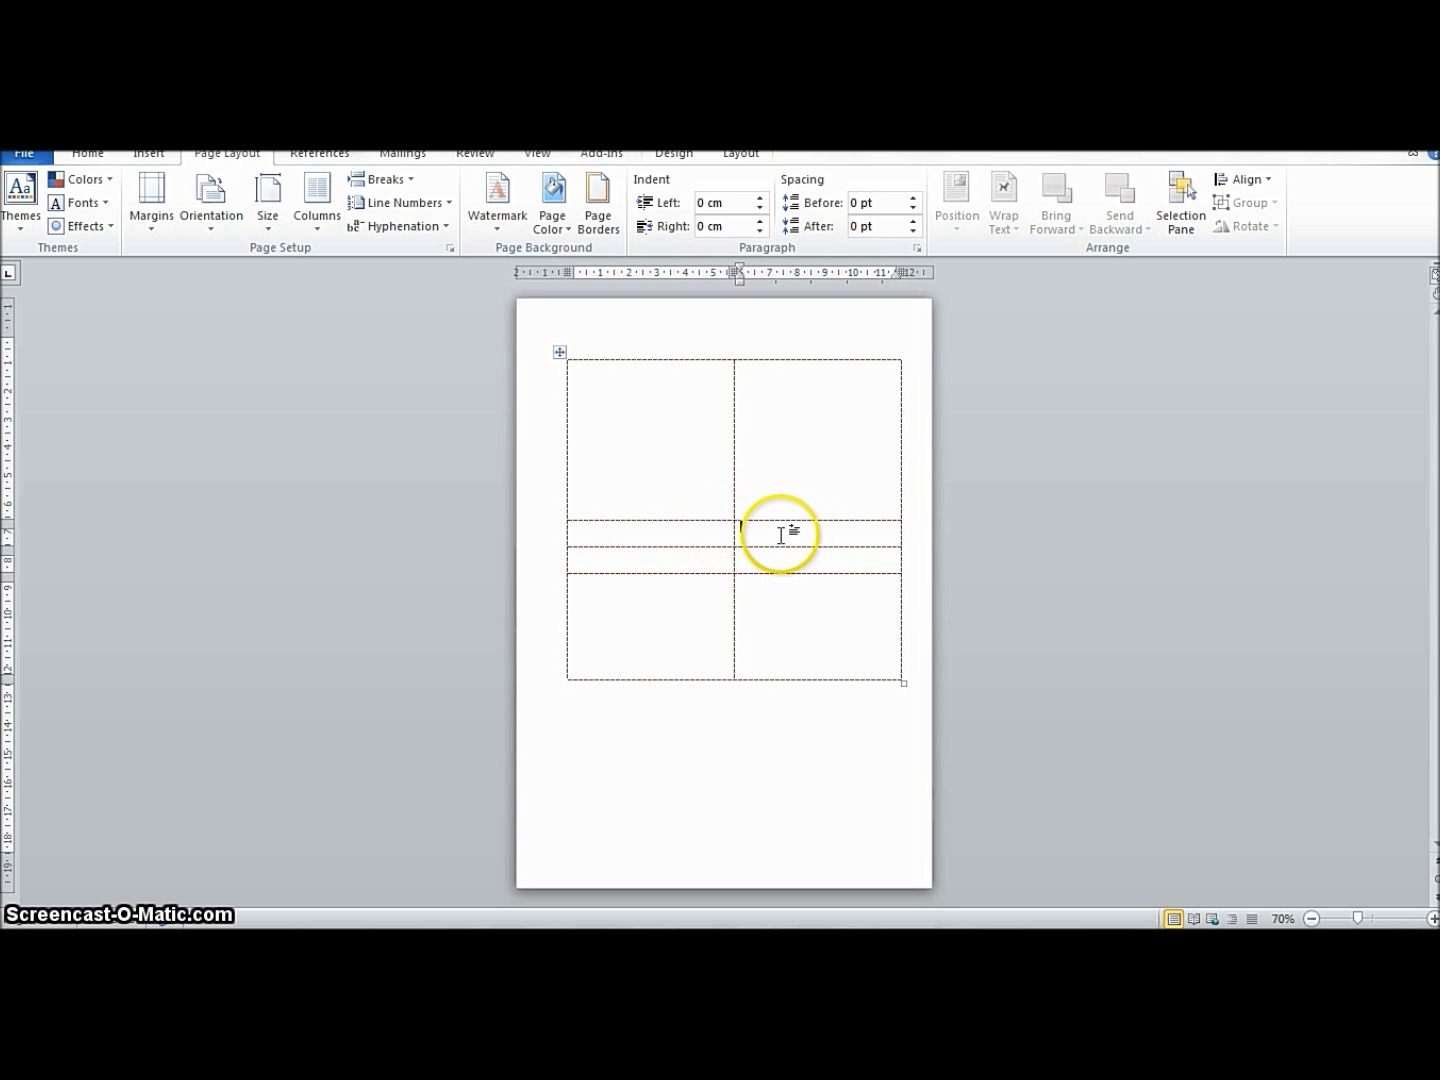
{"action": "right_click", "coordinate": [742, 533]}
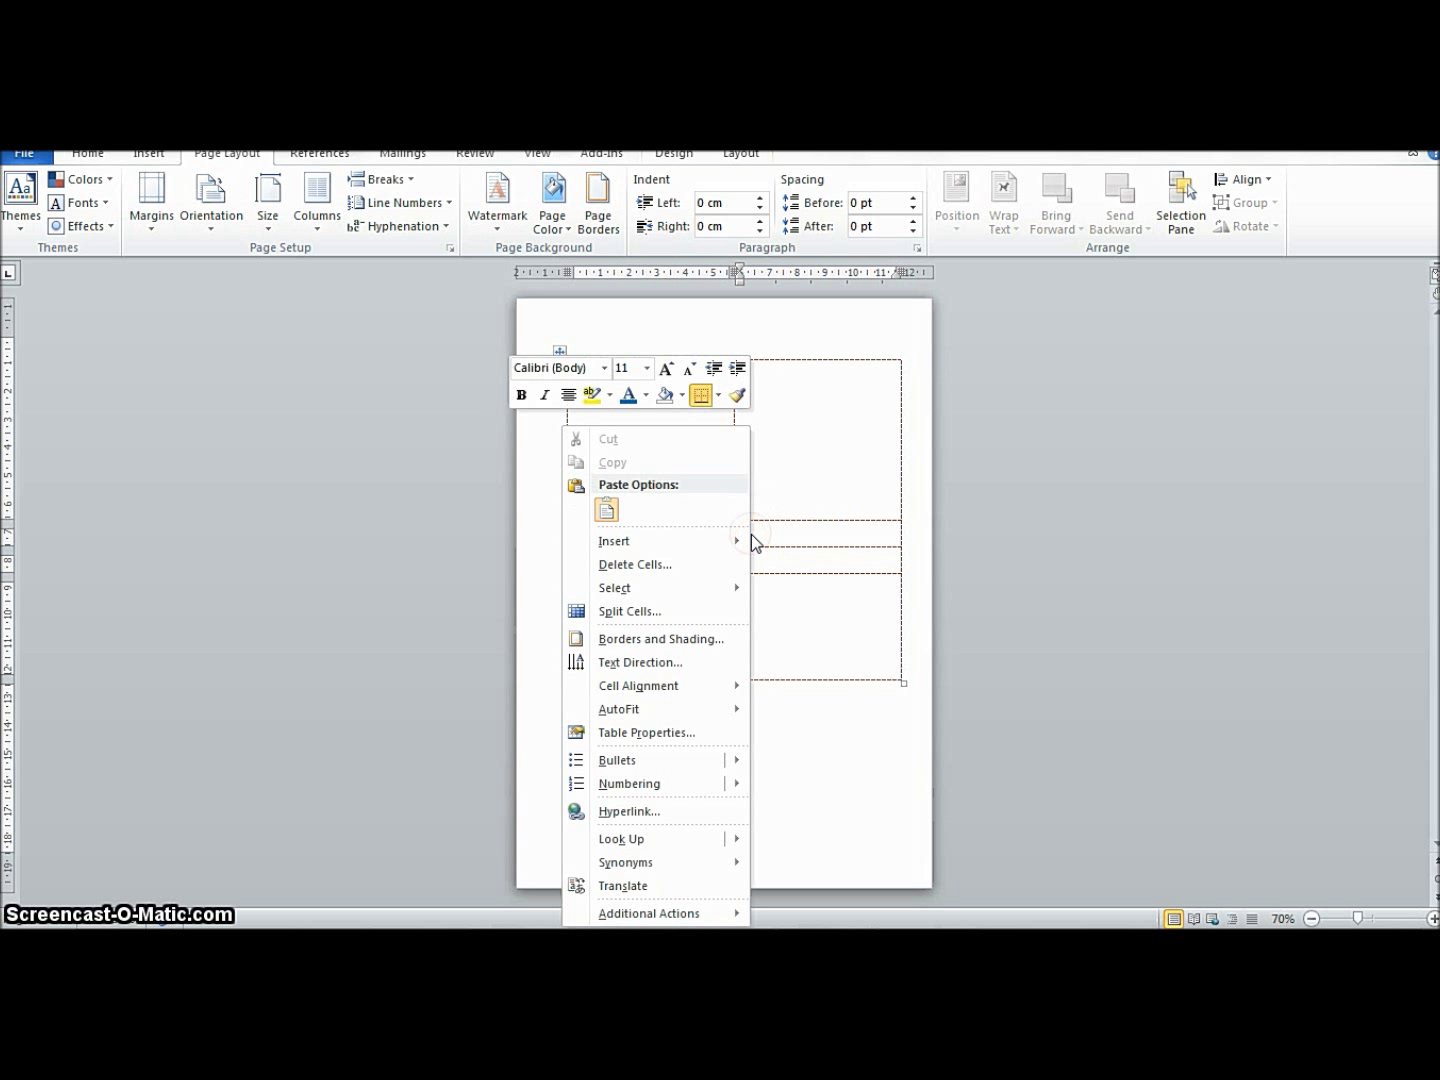
{"action": "left_click", "coordinate": [645, 612]}
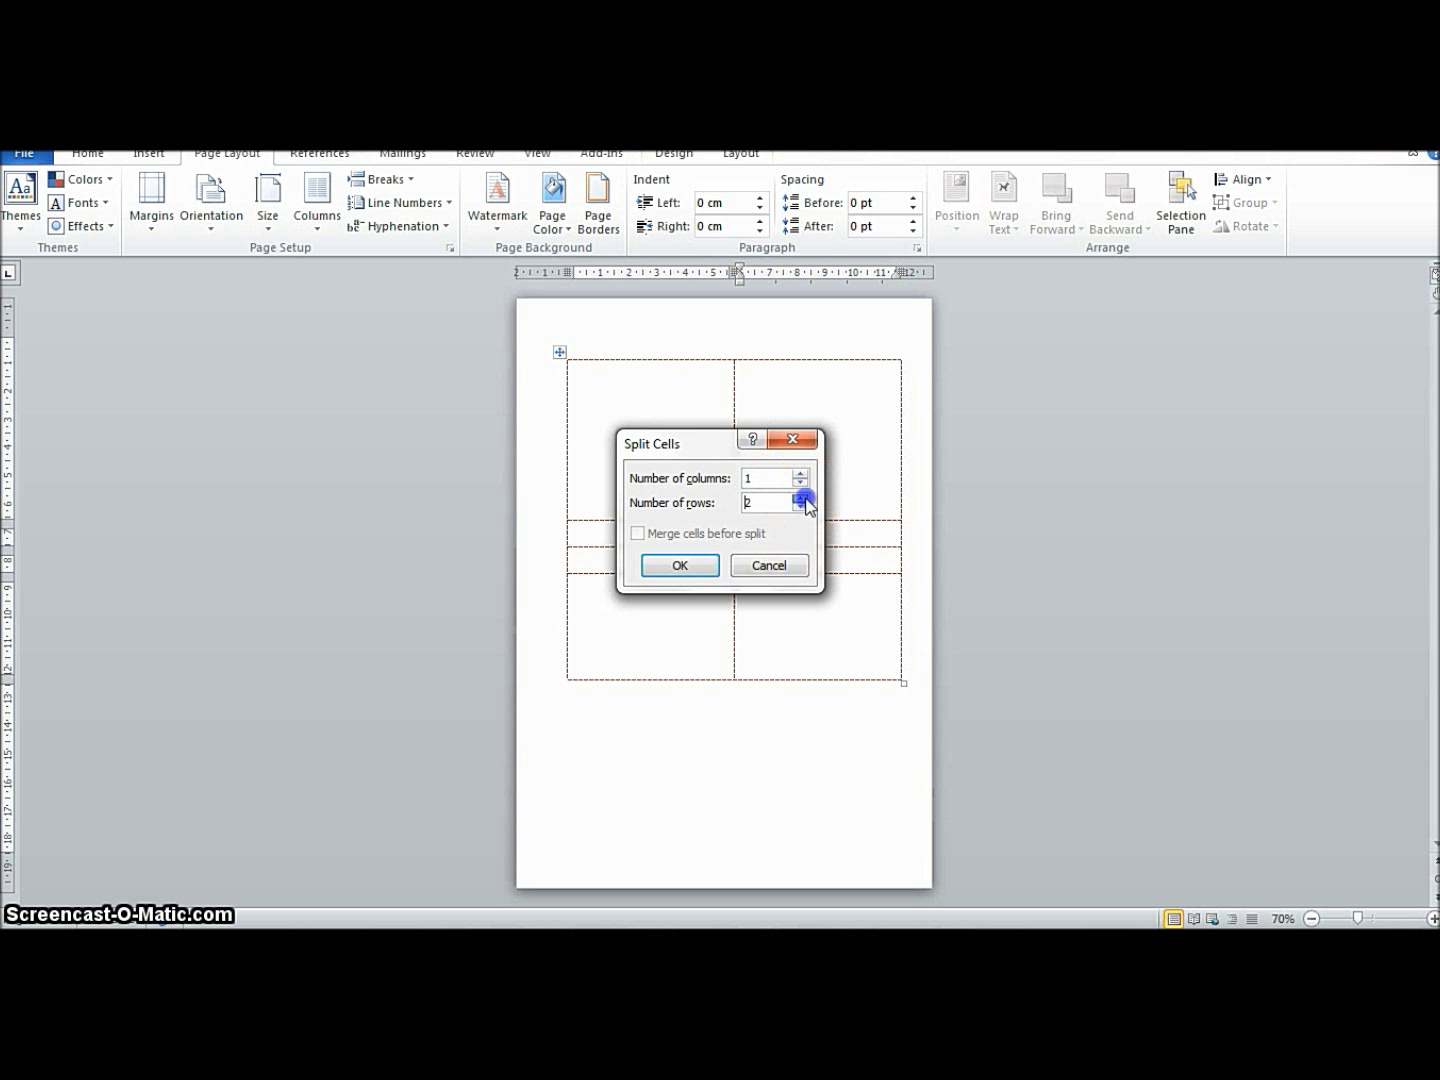
{"action": "left_click", "coordinate": [678, 566]}
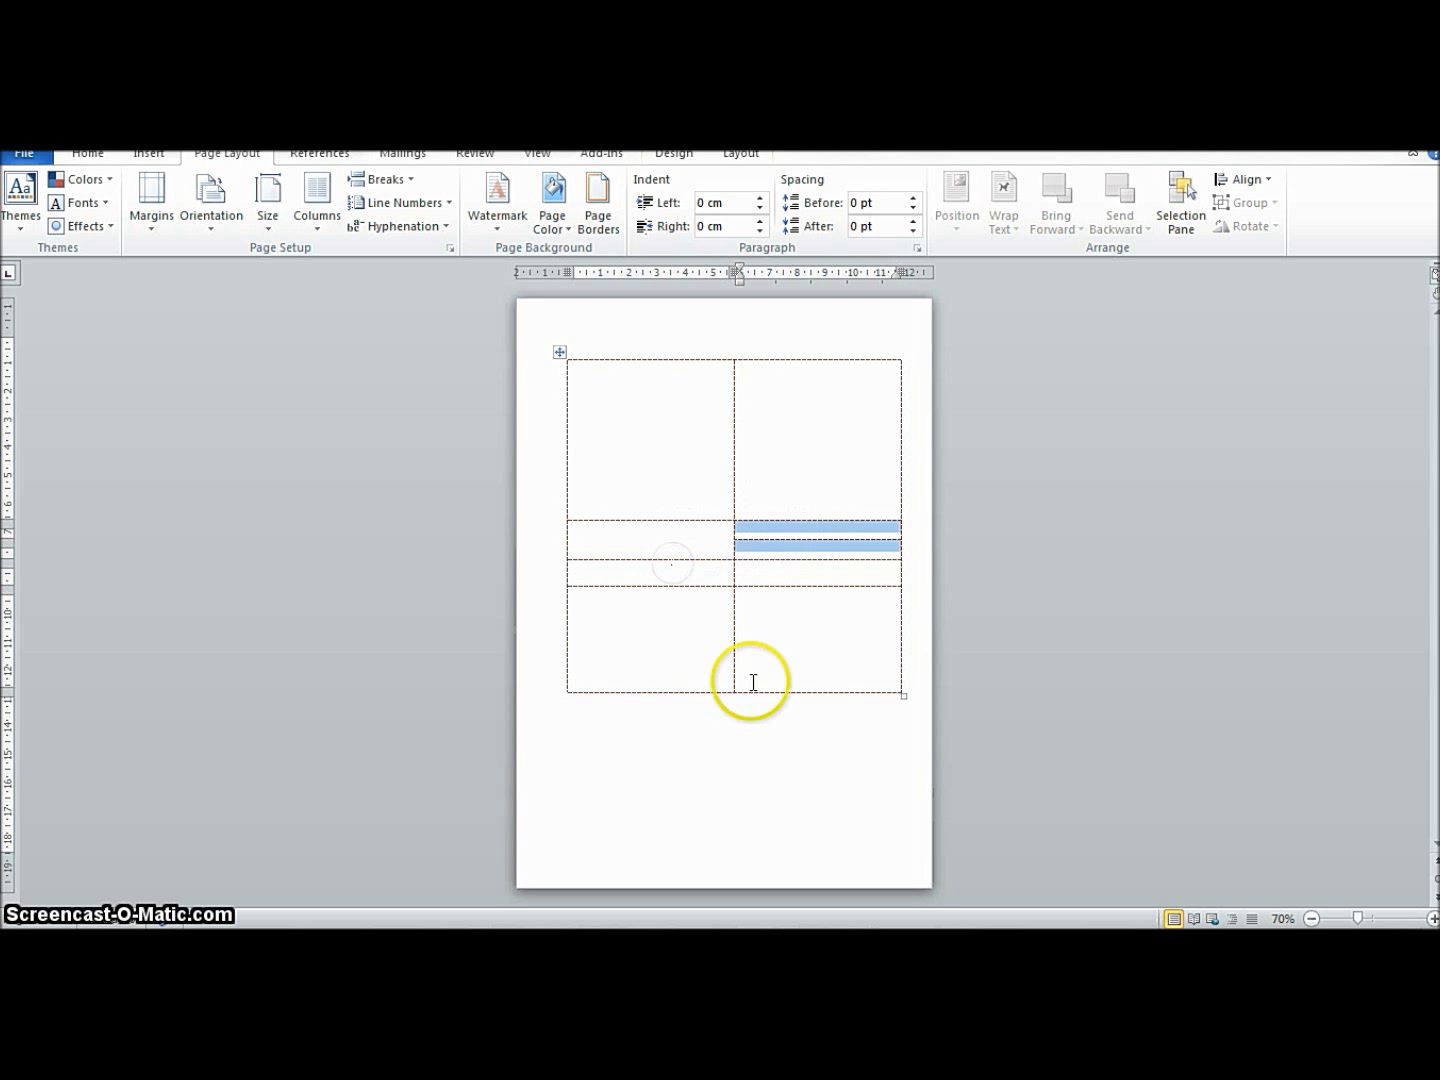
Split the third row's right-hand cell into one column and two rows.
{"action": "left_click", "coordinate": [794, 526]}
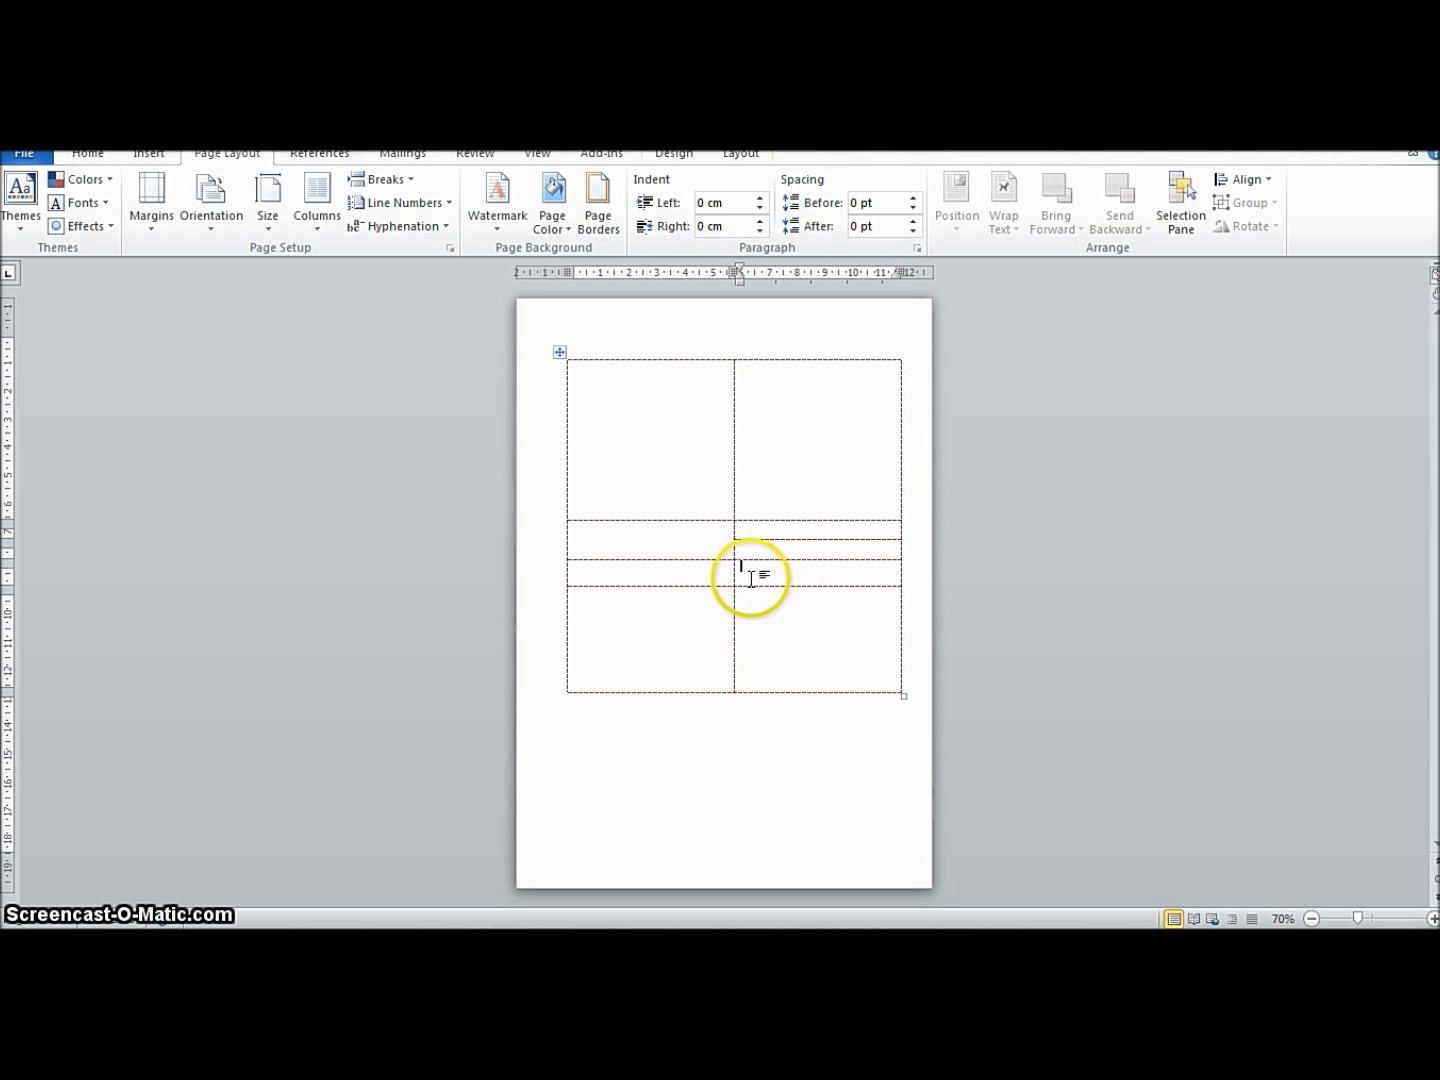
{"action": "right_click", "coordinate": [751, 578]}
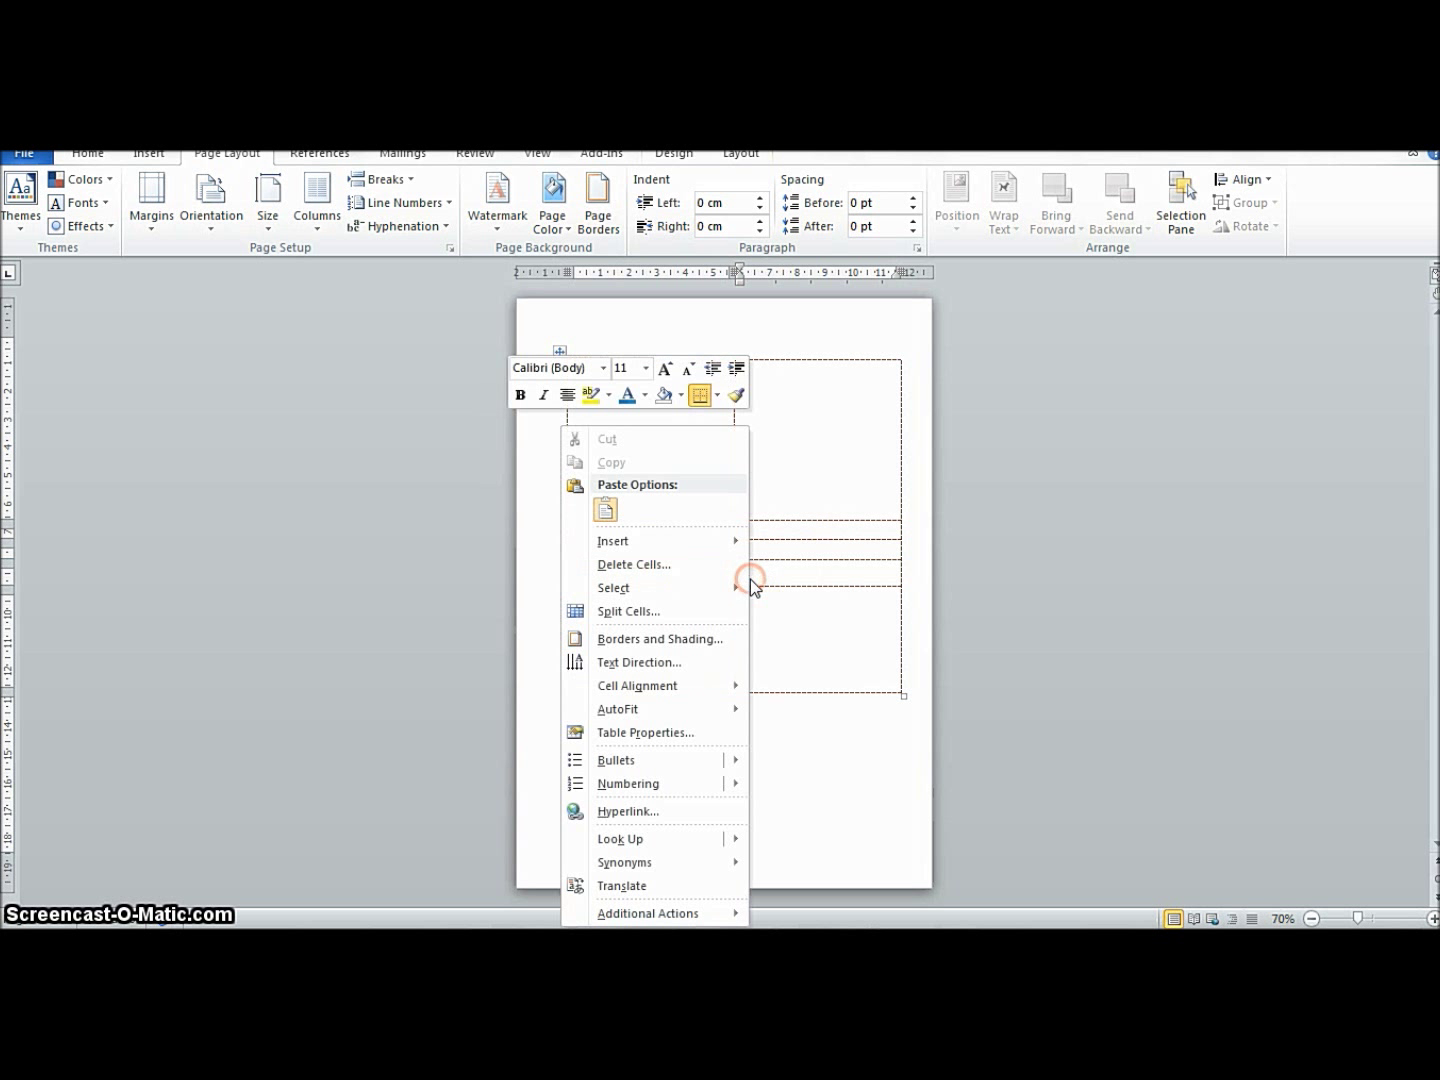
{"action": "left_click", "coordinate": [631, 622]}
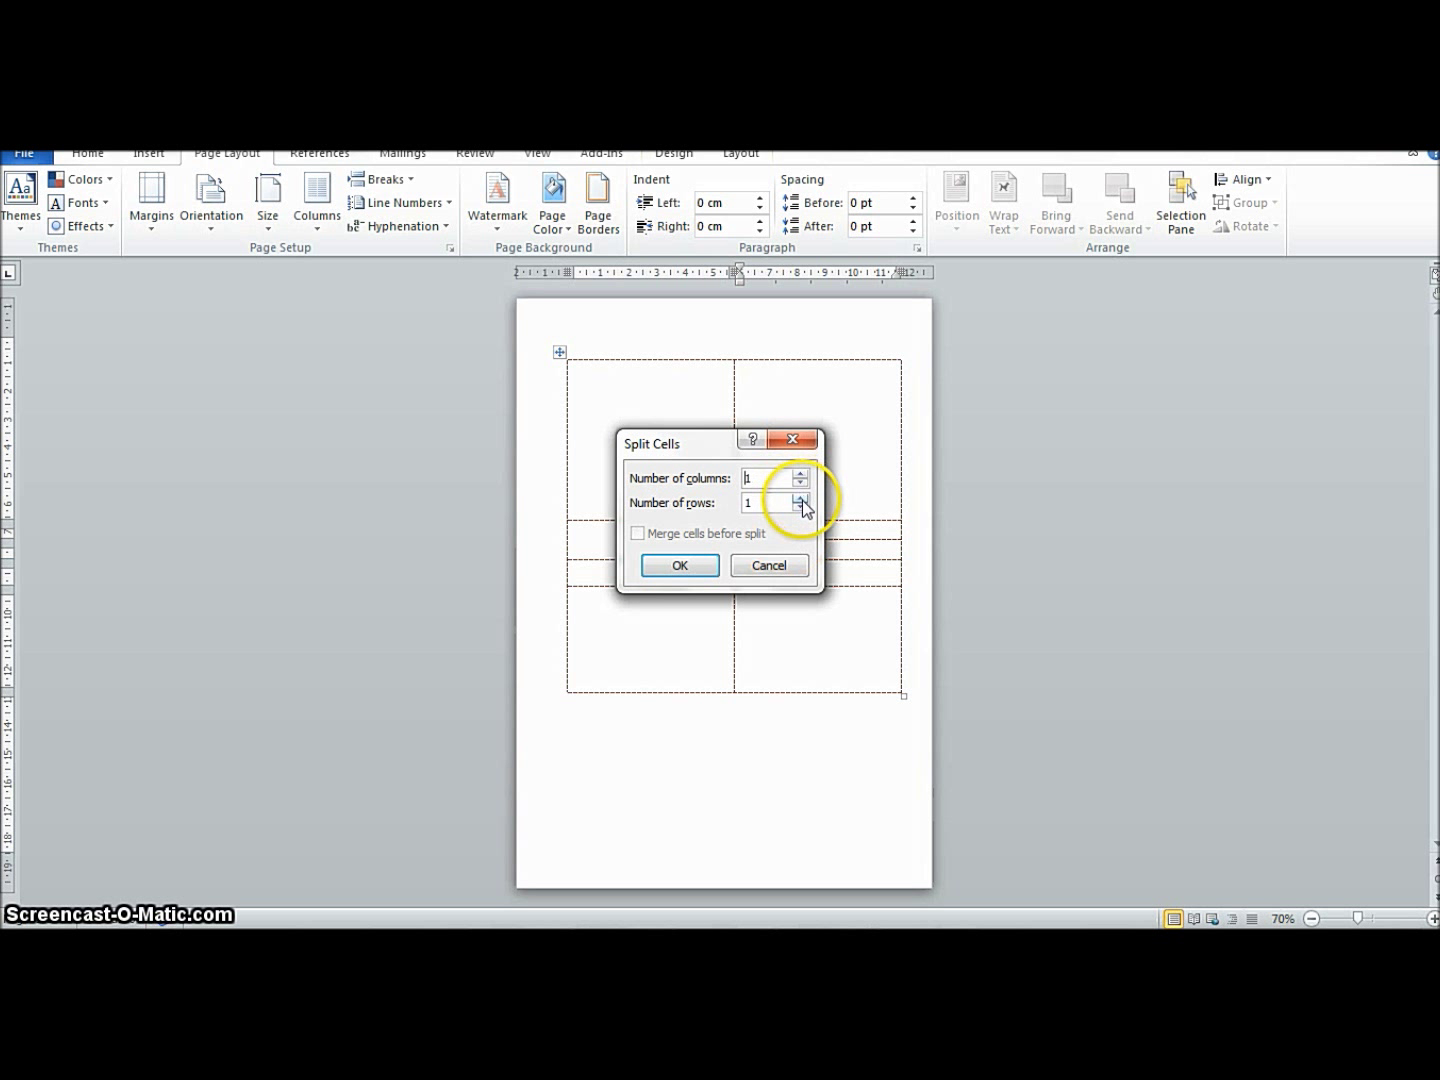
{"action": "left_click", "coordinate": [680, 564]}
{"action": "left_click", "coordinate": [814, 684]}
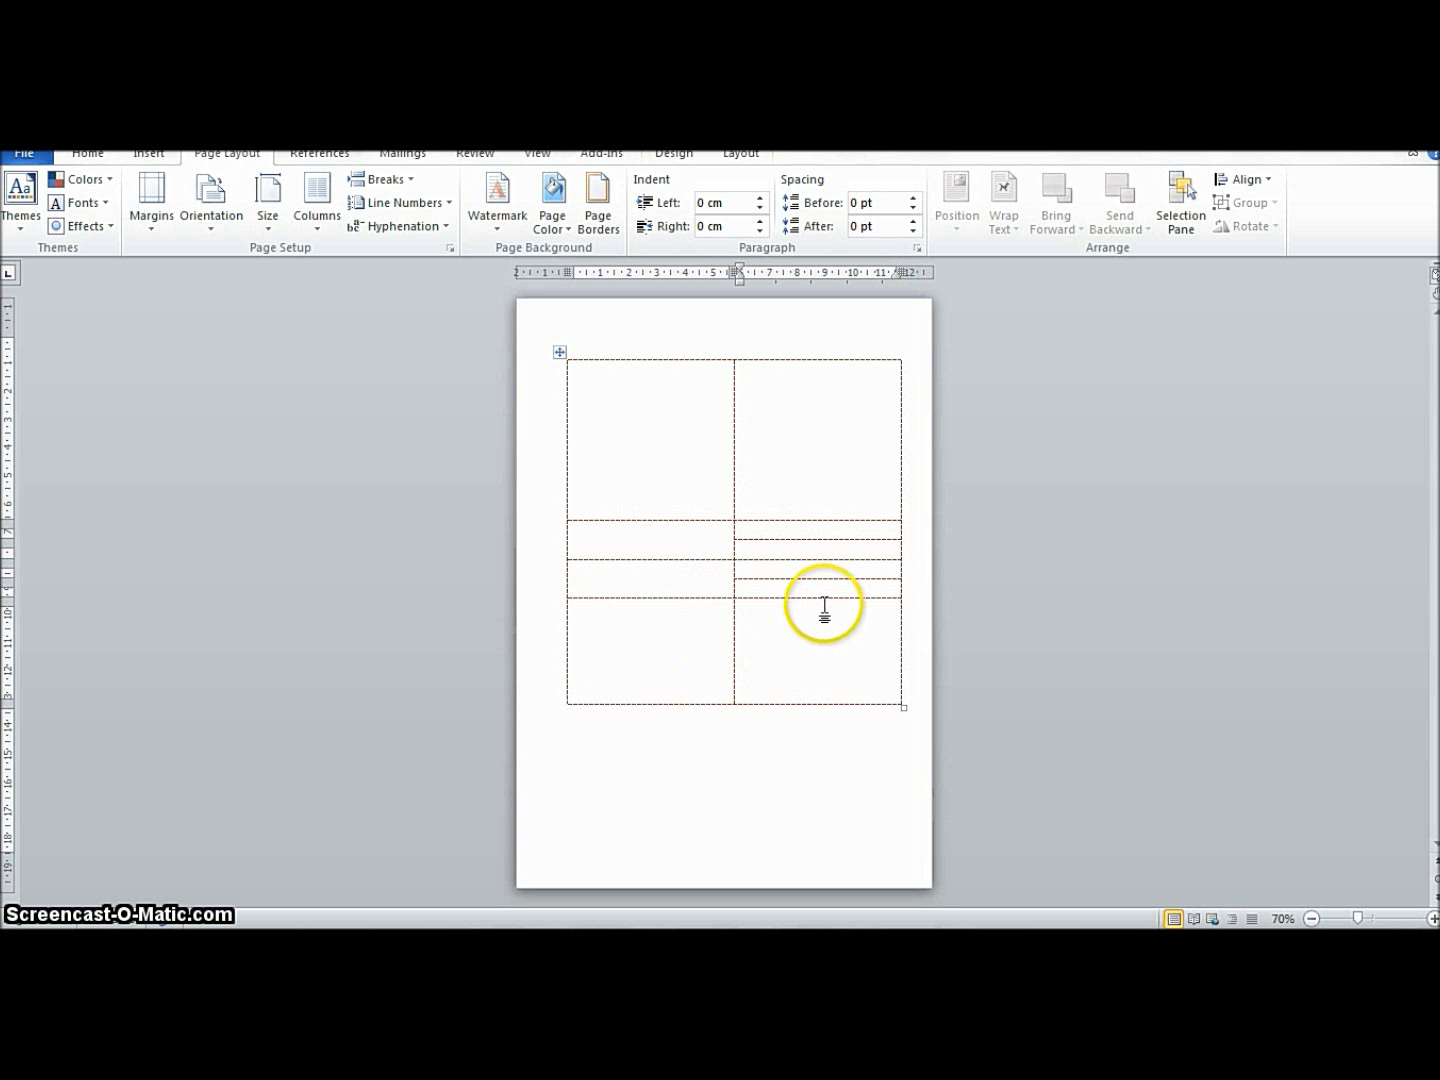
Split the fourth row's right-hand cell into one column and seven rows.
{"action": "right_click", "coordinate": [745, 619]}
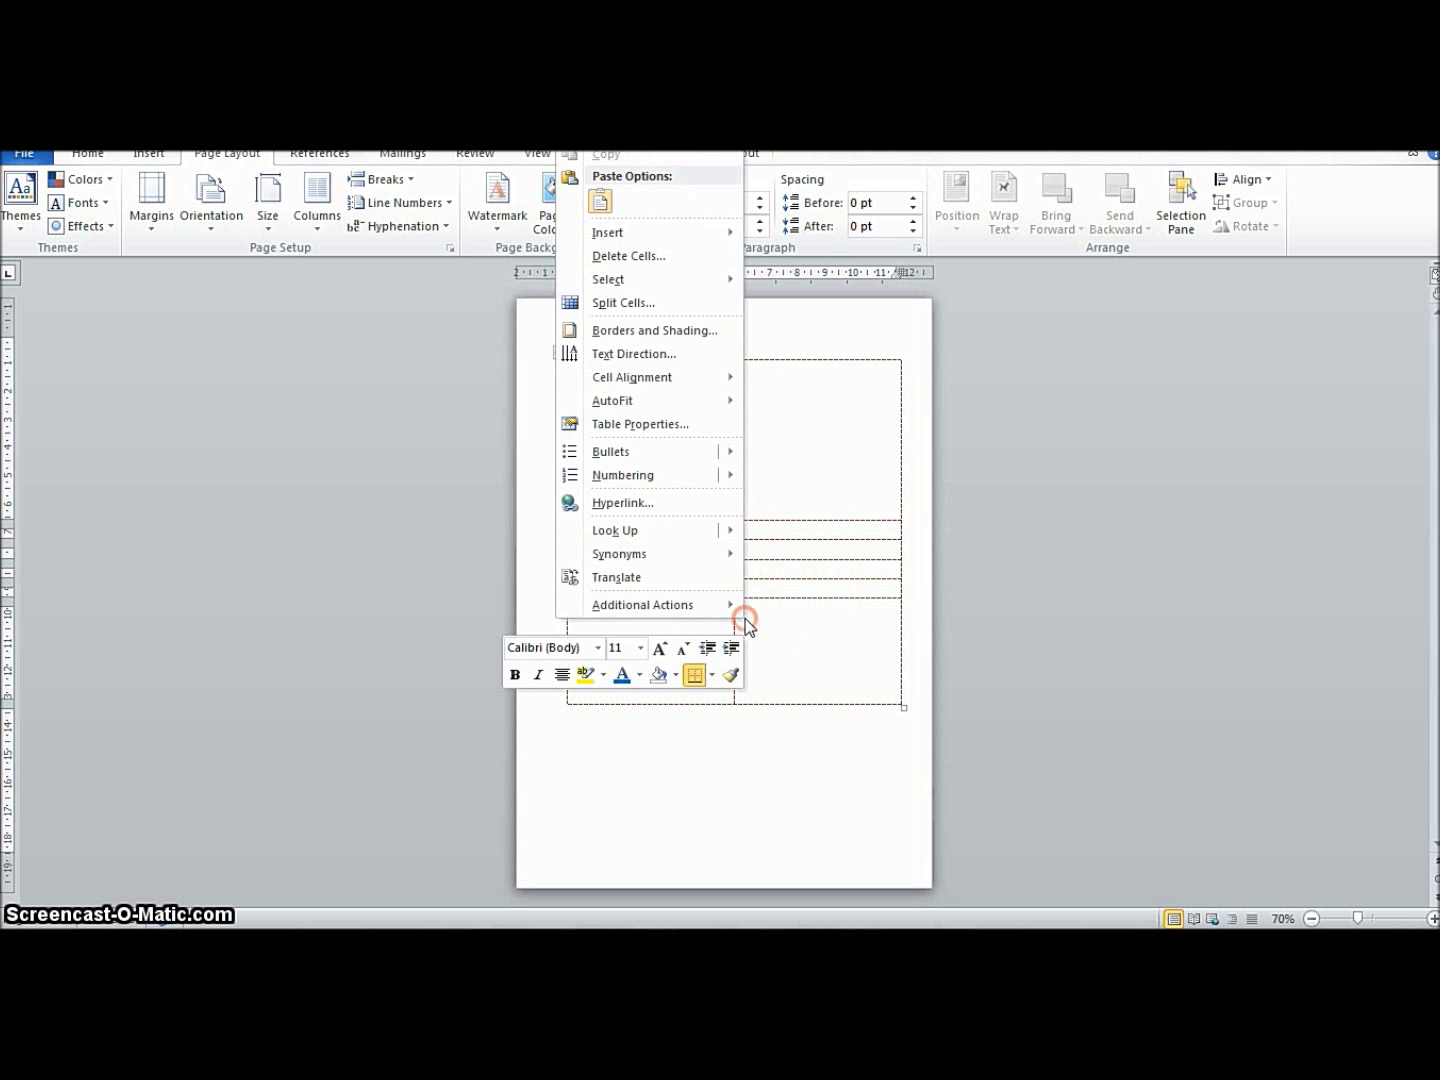
{"action": "left_click", "coordinate": [634, 303]}
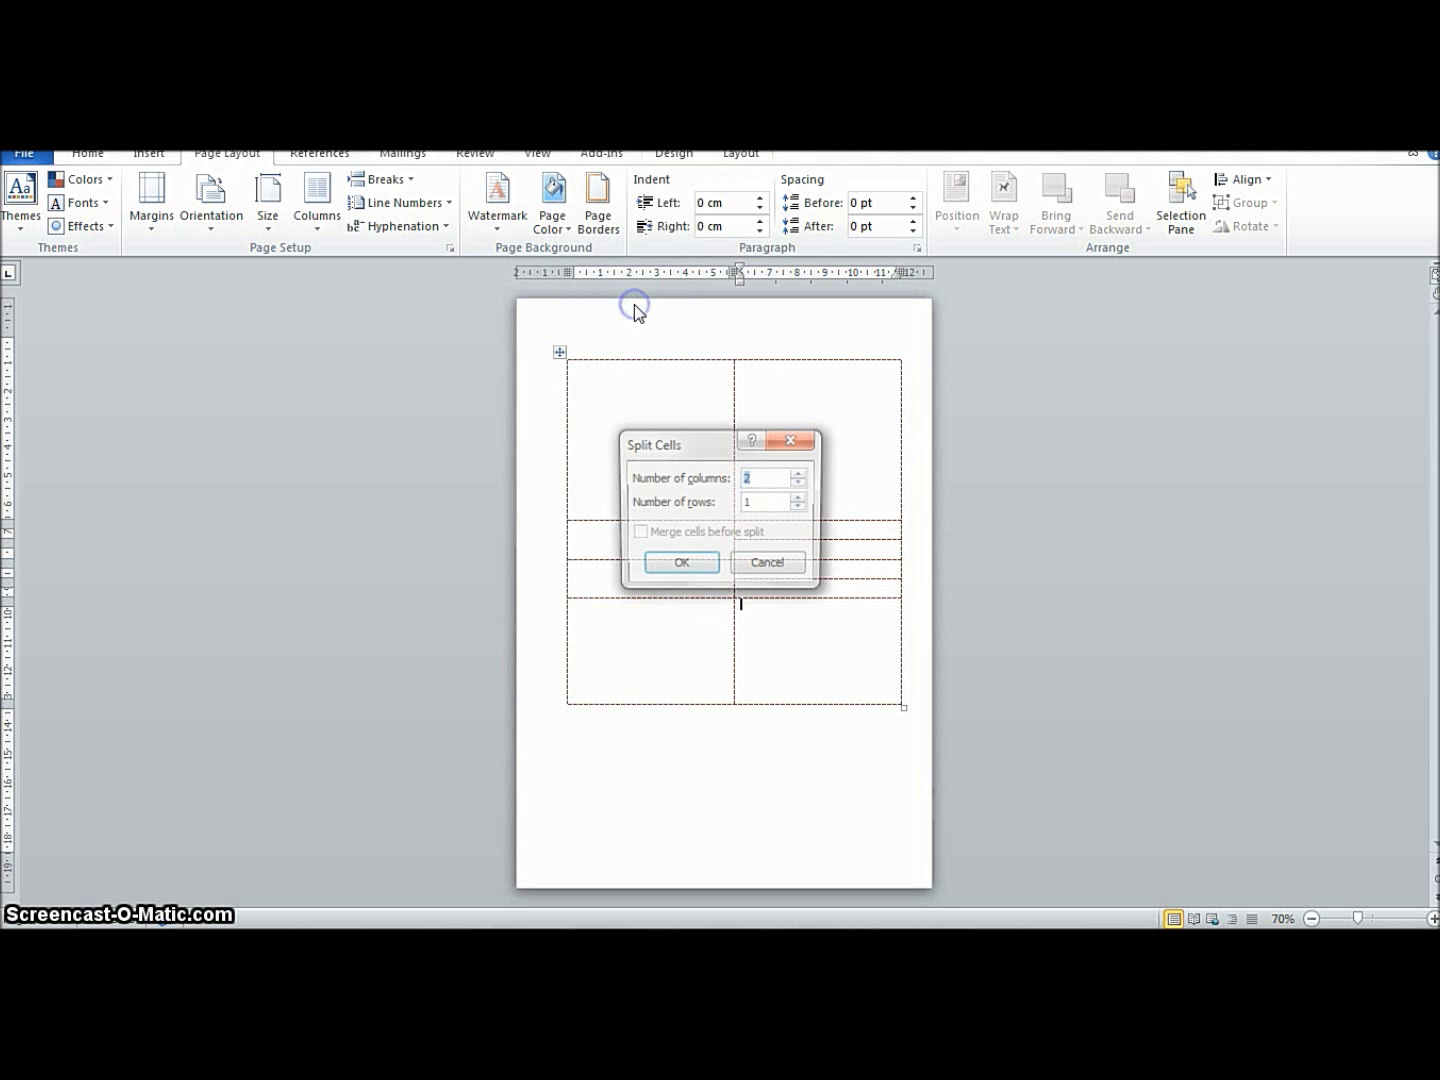
{"action": "left_click", "coordinate": [799, 484]}
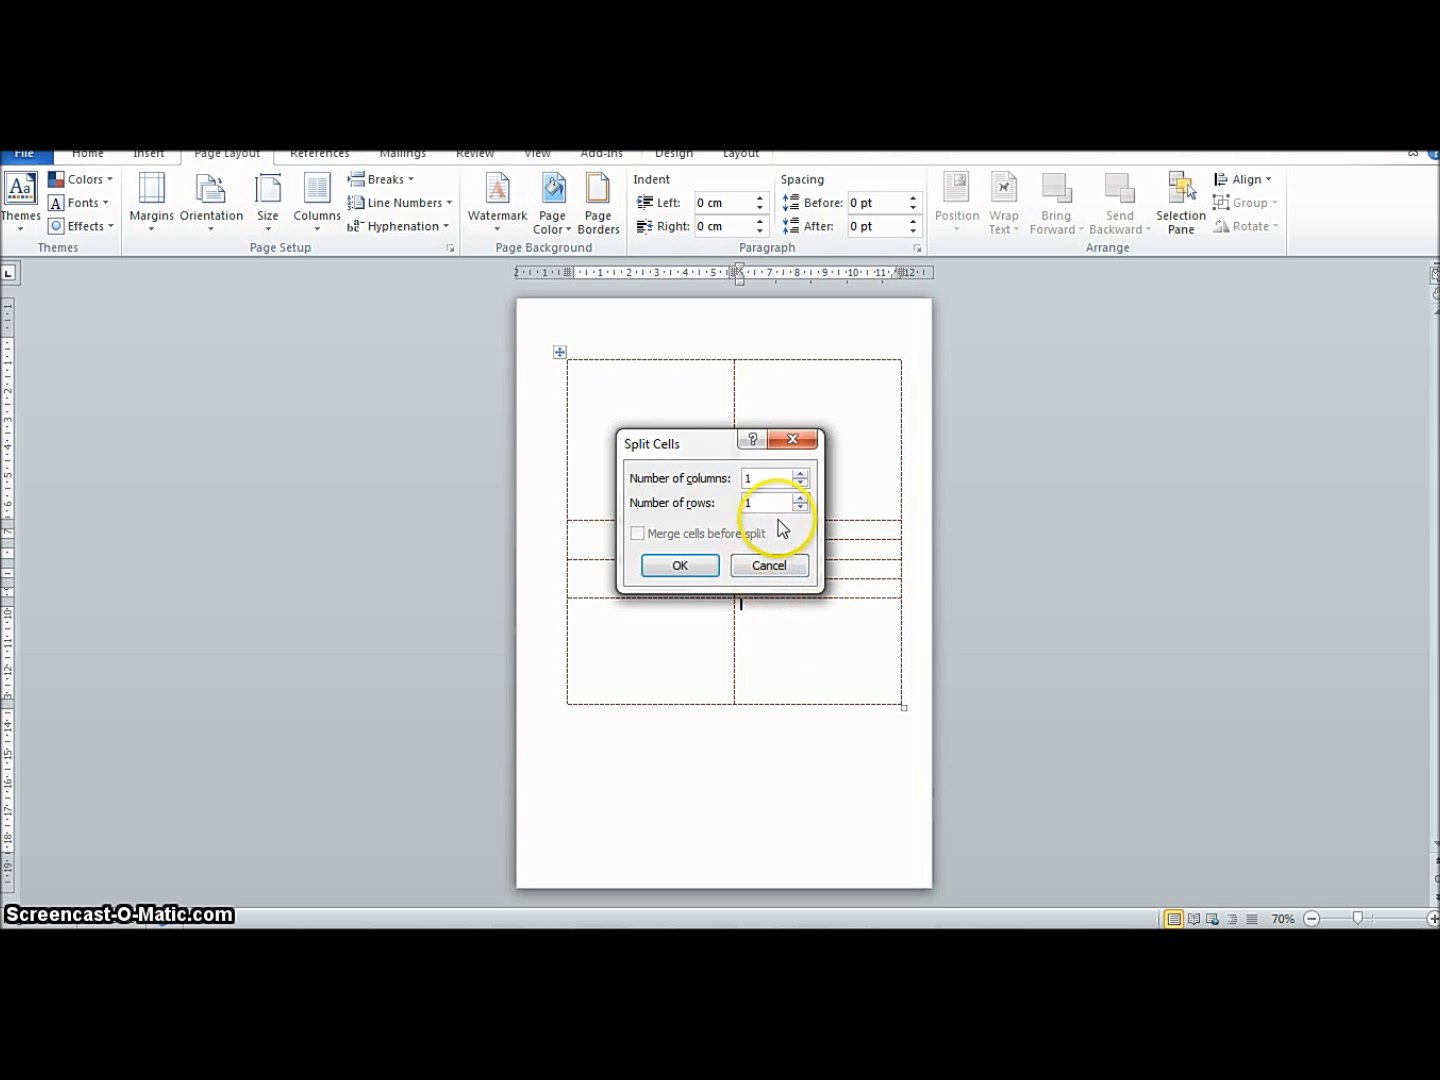
{"action": "left_click", "coordinate": [800, 498]}
{"action": "left_click", "coordinate": [681, 567]}
{"action": "left_click", "coordinate": [854, 791]}
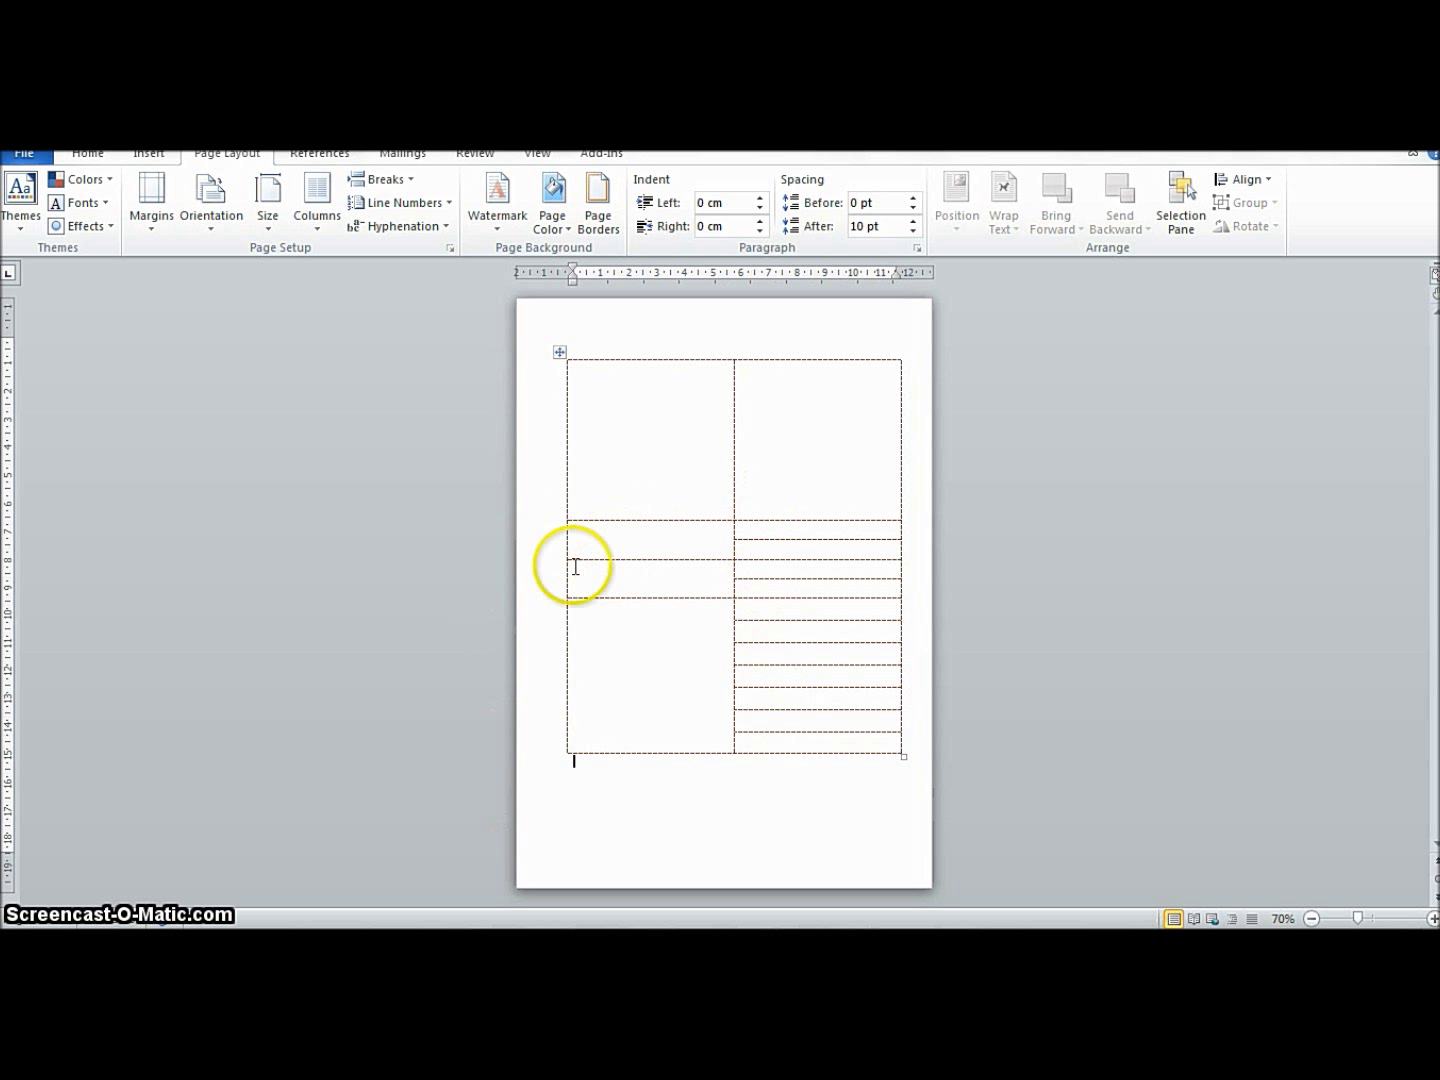
Insert the picture spiralteach.png into the table's first cell and enlarge it to about 5.1 cm high by 4.97 cm wide.
{"action": "left_click", "coordinate": [675, 421]}
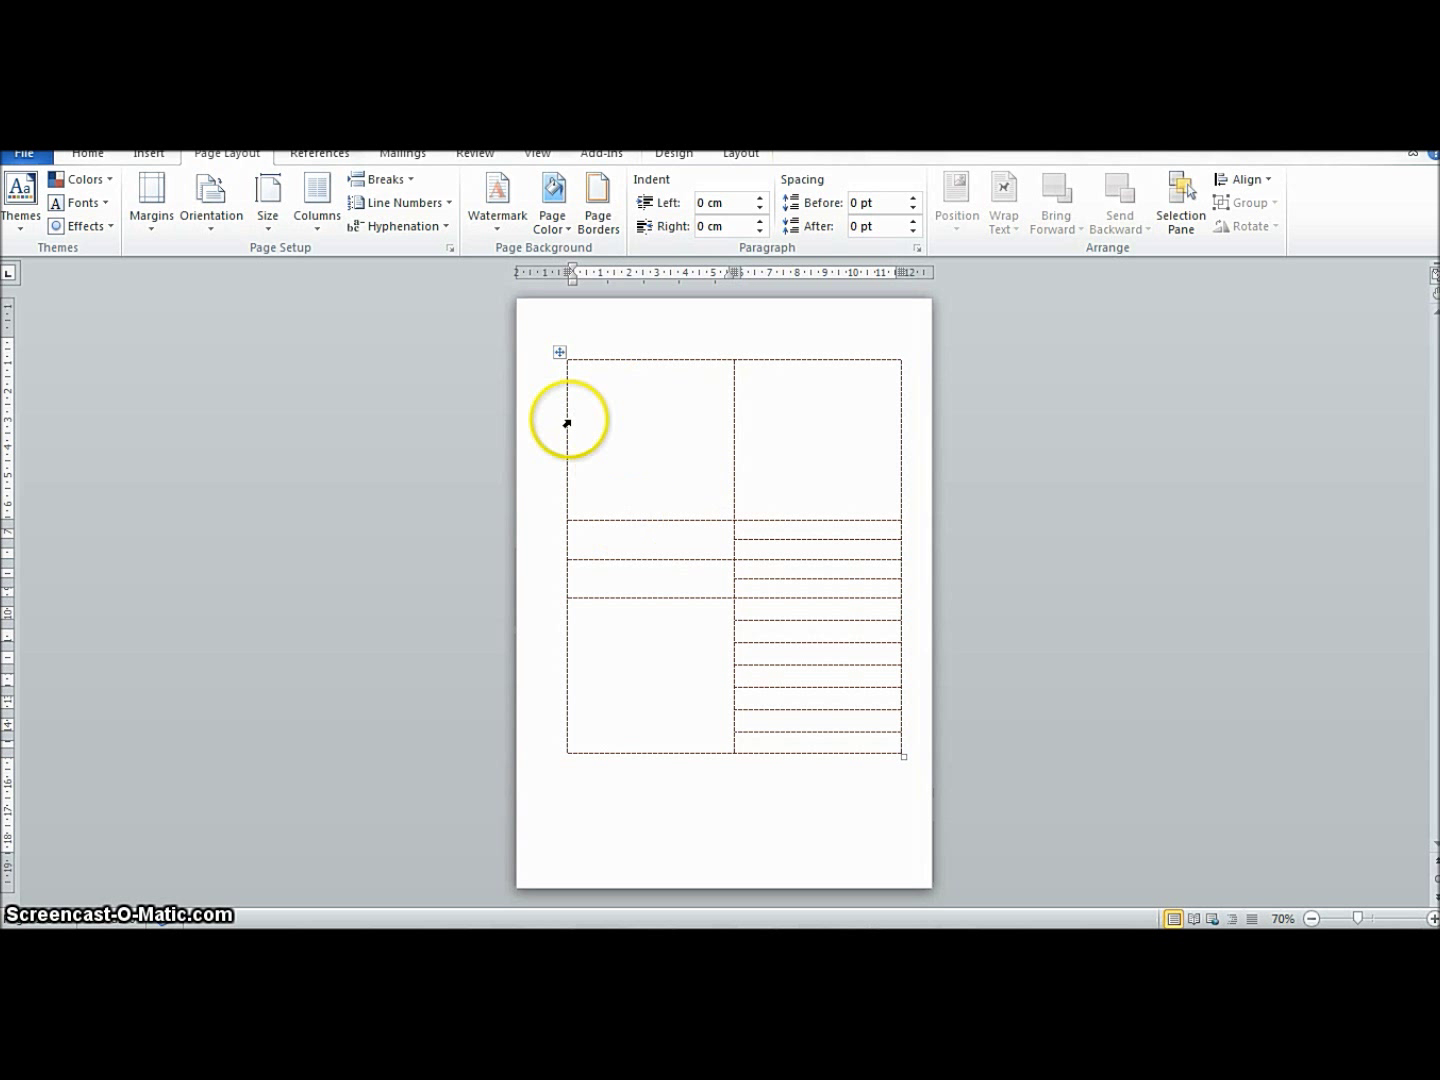
{"action": "left_click", "coordinate": [150, 155]}
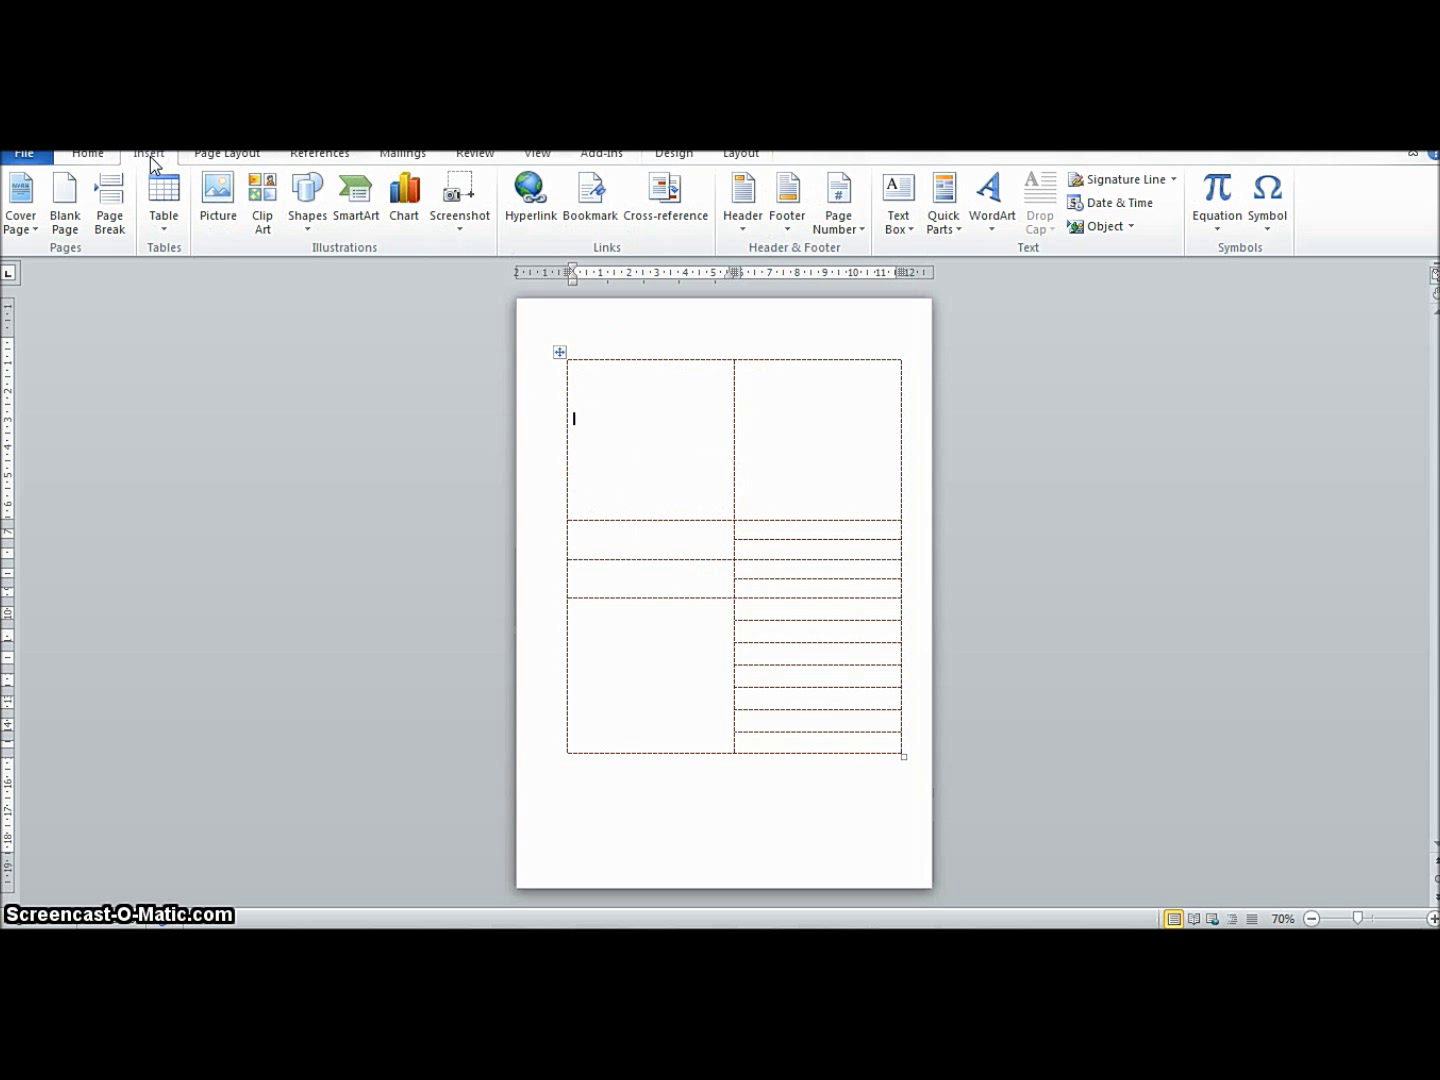
{"action": "left_click", "coordinate": [211, 194]}
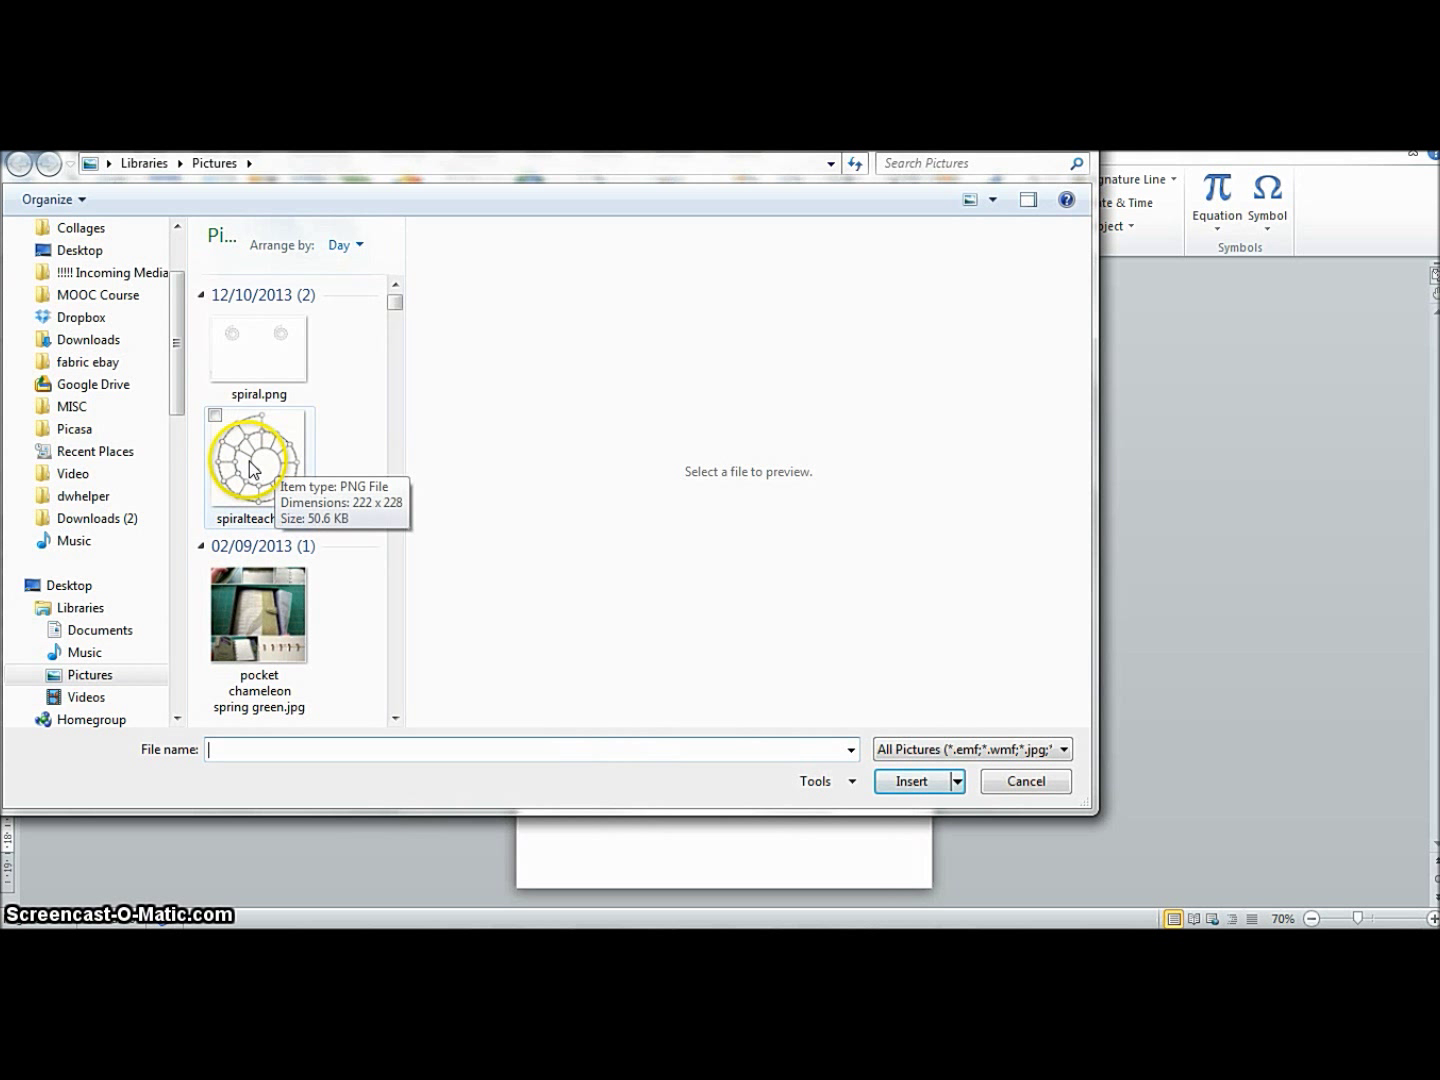
{"action": "left_click", "coordinate": [250, 468]}
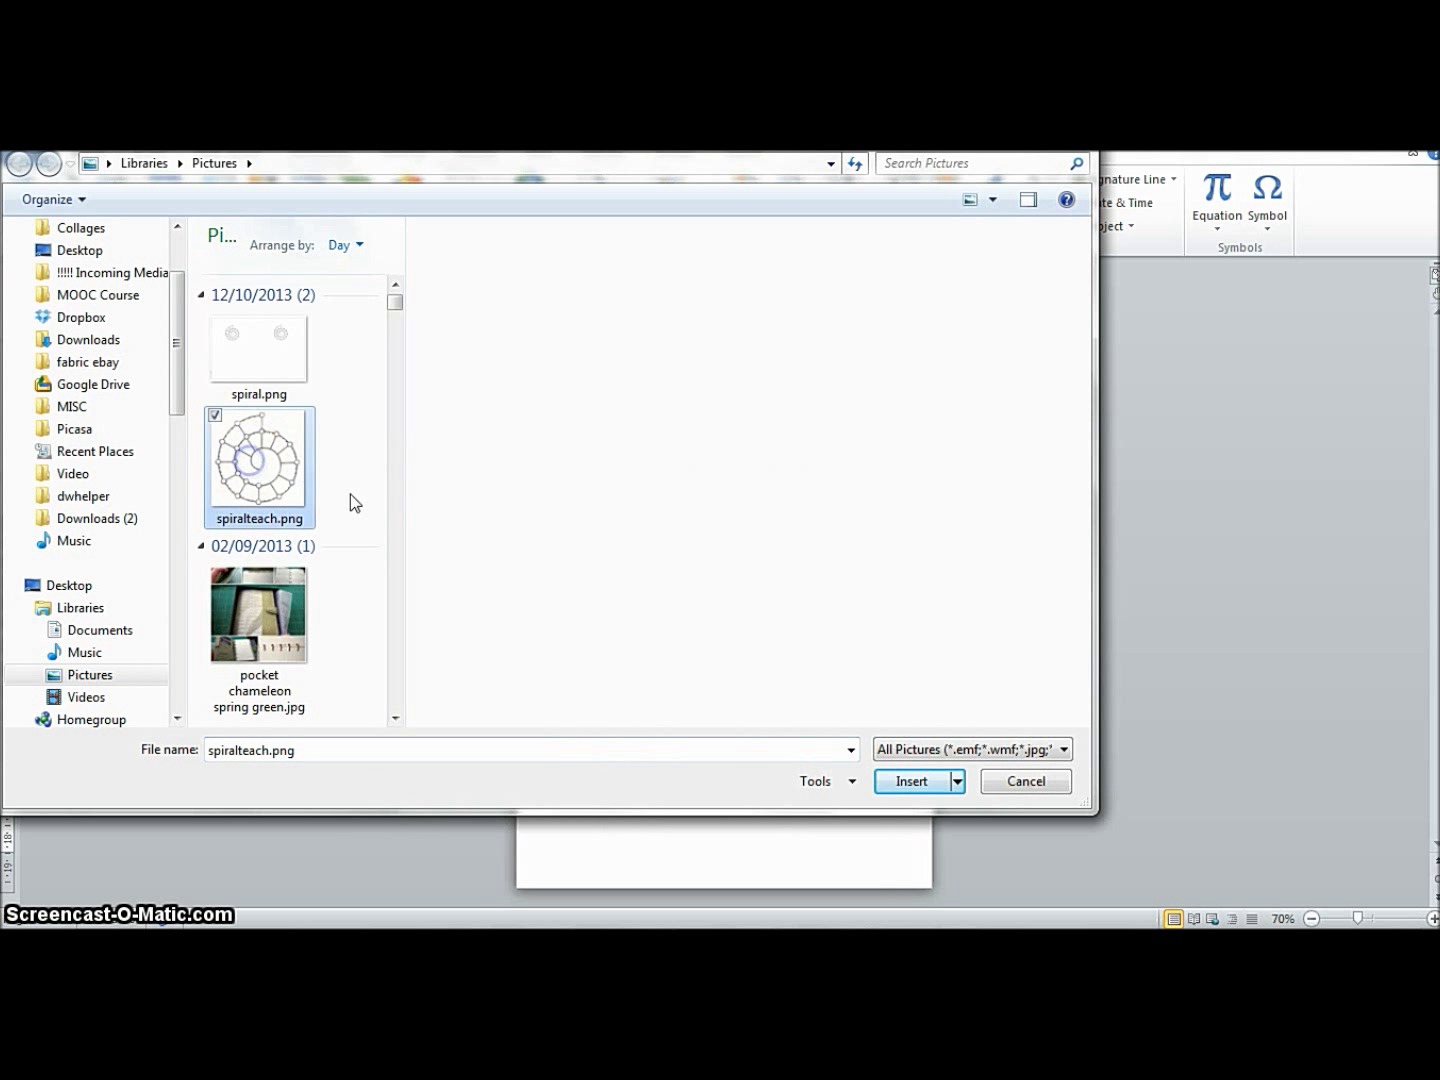
{"action": "left_click", "coordinate": [911, 784]}
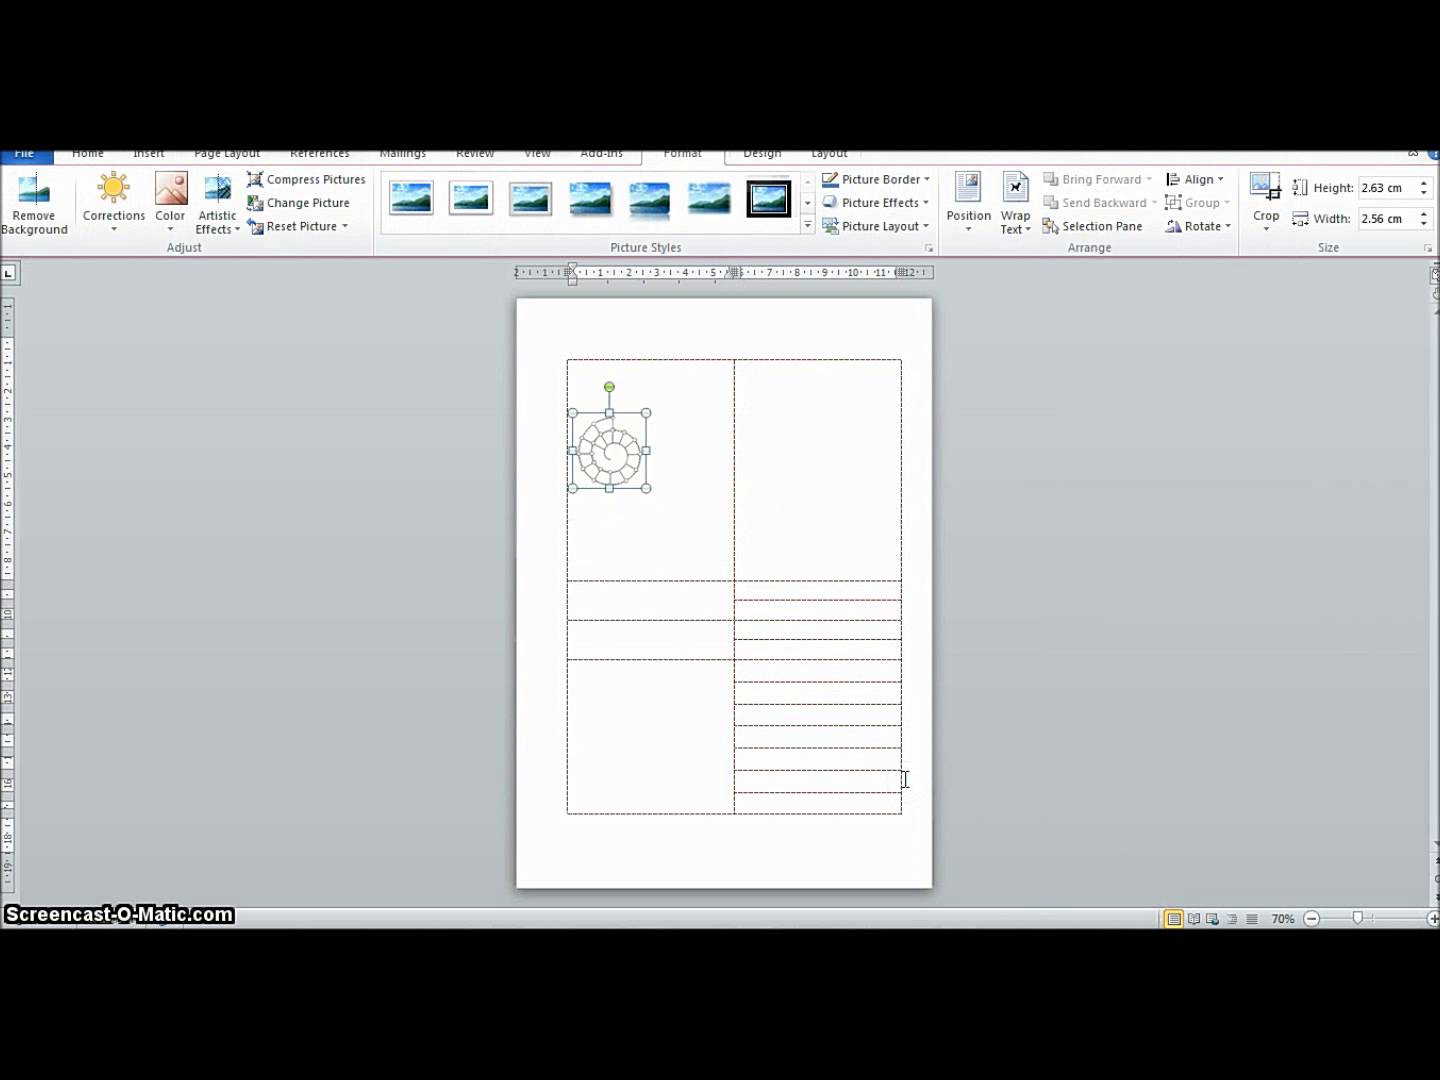
{"action": "left_click_drag", "start_coordinate": [646, 489], "coordinate": [713, 557]}
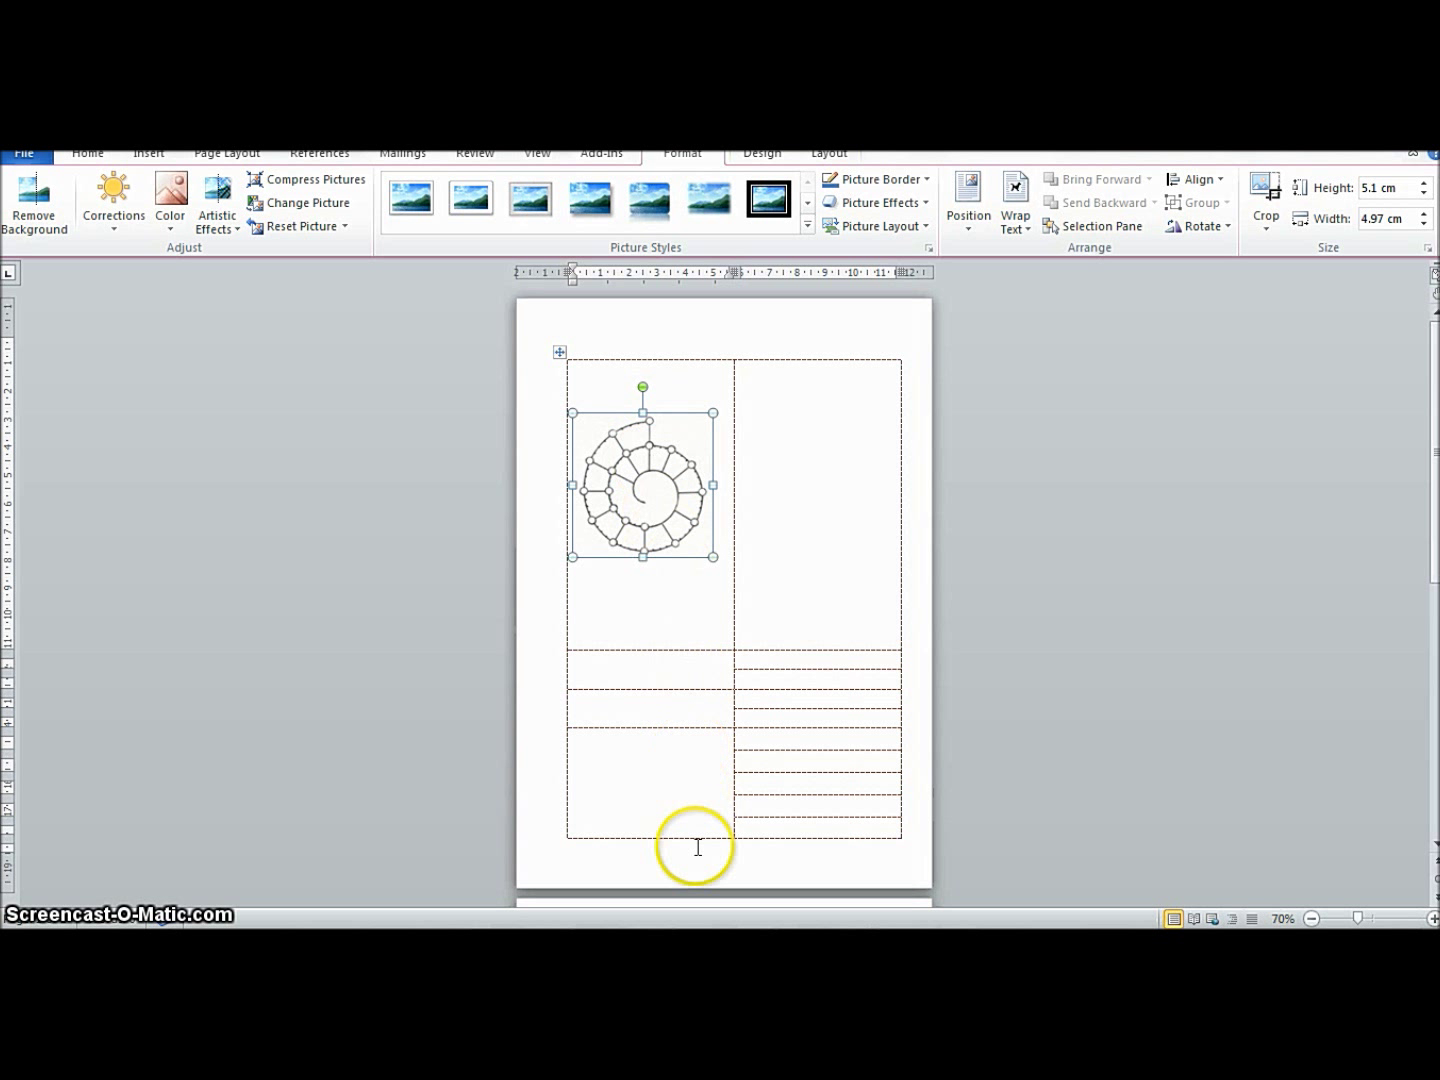
Set the spiral picture's text wrapping to Tight and move it up within the table's first cell.
{"action": "left_click", "coordinate": [649, 493]}
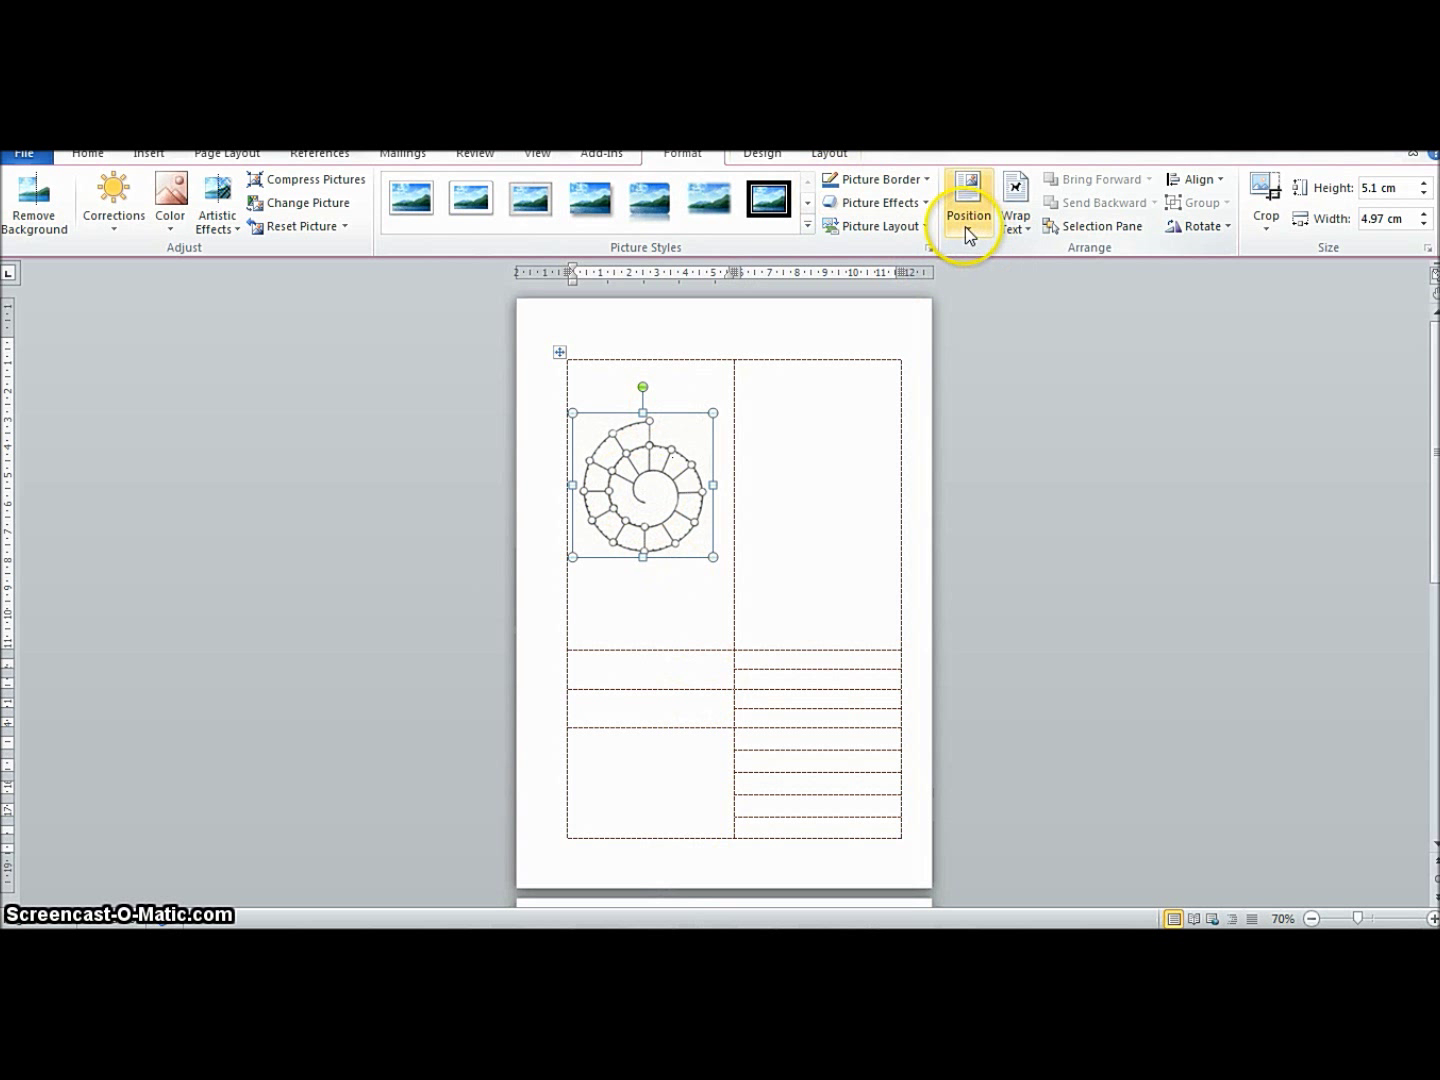
{"action": "left_click", "coordinate": [1008, 224]}
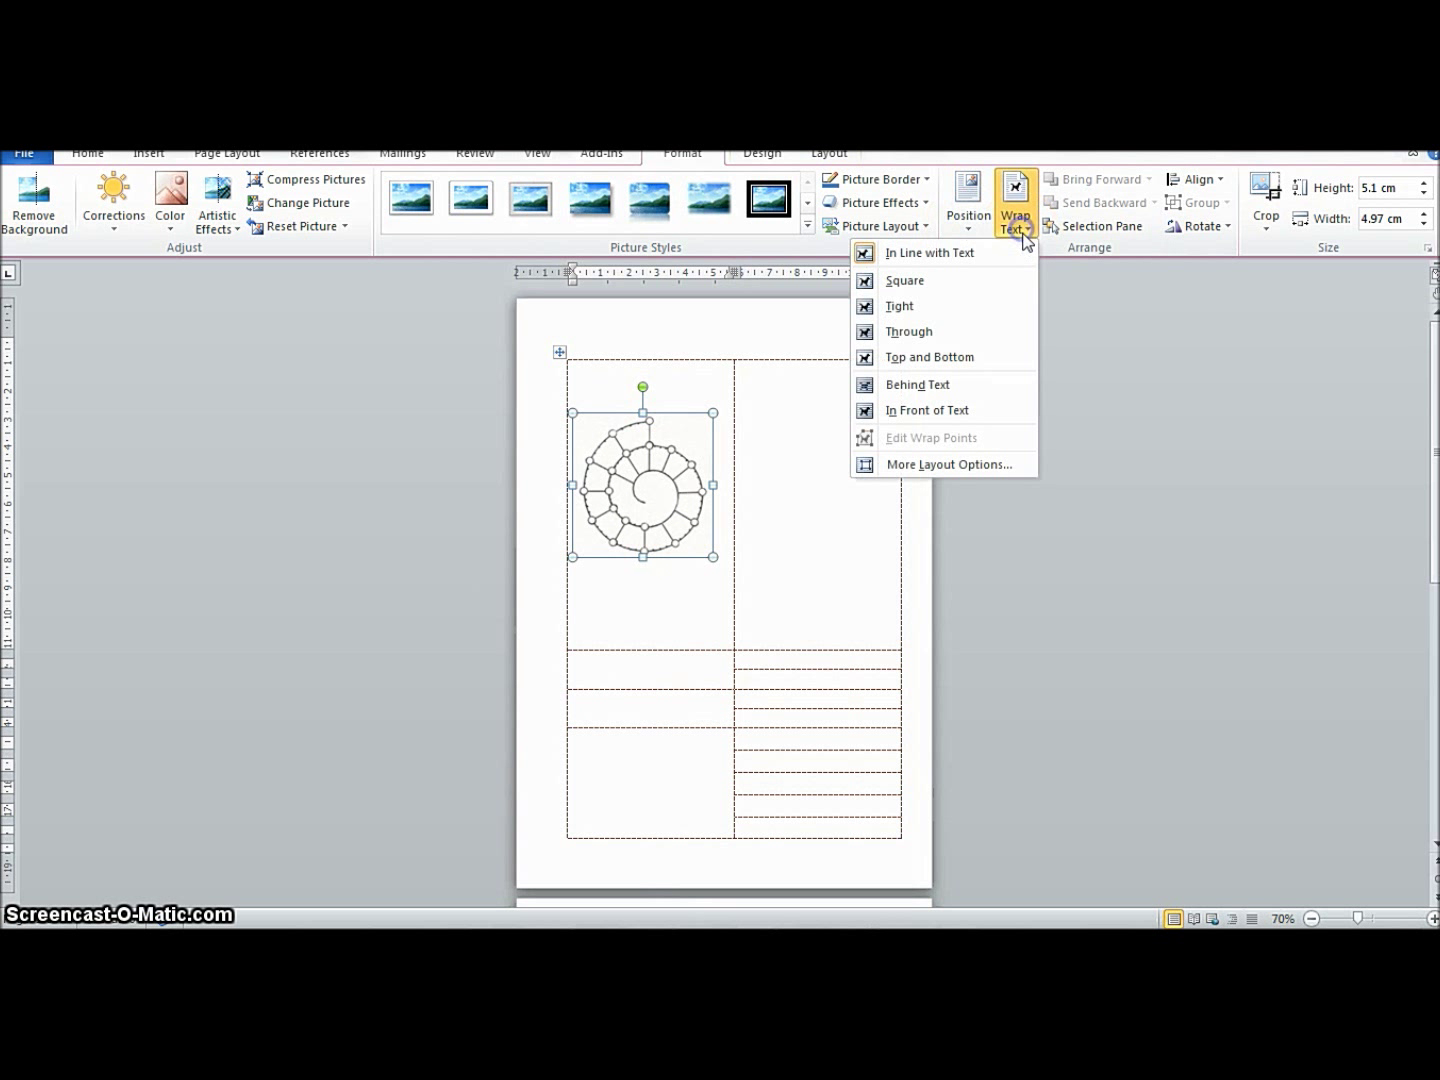
{"action": "left_click", "coordinate": [894, 309]}
{"action": "mouse_move", "coordinate": [644, 494]}
{"action": "left_mouse_down"}
{"action": "mouse_move", "coordinate": [673, 438]}
{"action": "mouse_move", "coordinate": [649, 454]}
{"action": "mouse_move", "coordinate": [656, 470]}
{"action": "left_mouse_up"}
{"action": "left_click", "coordinate": [781, 541]}
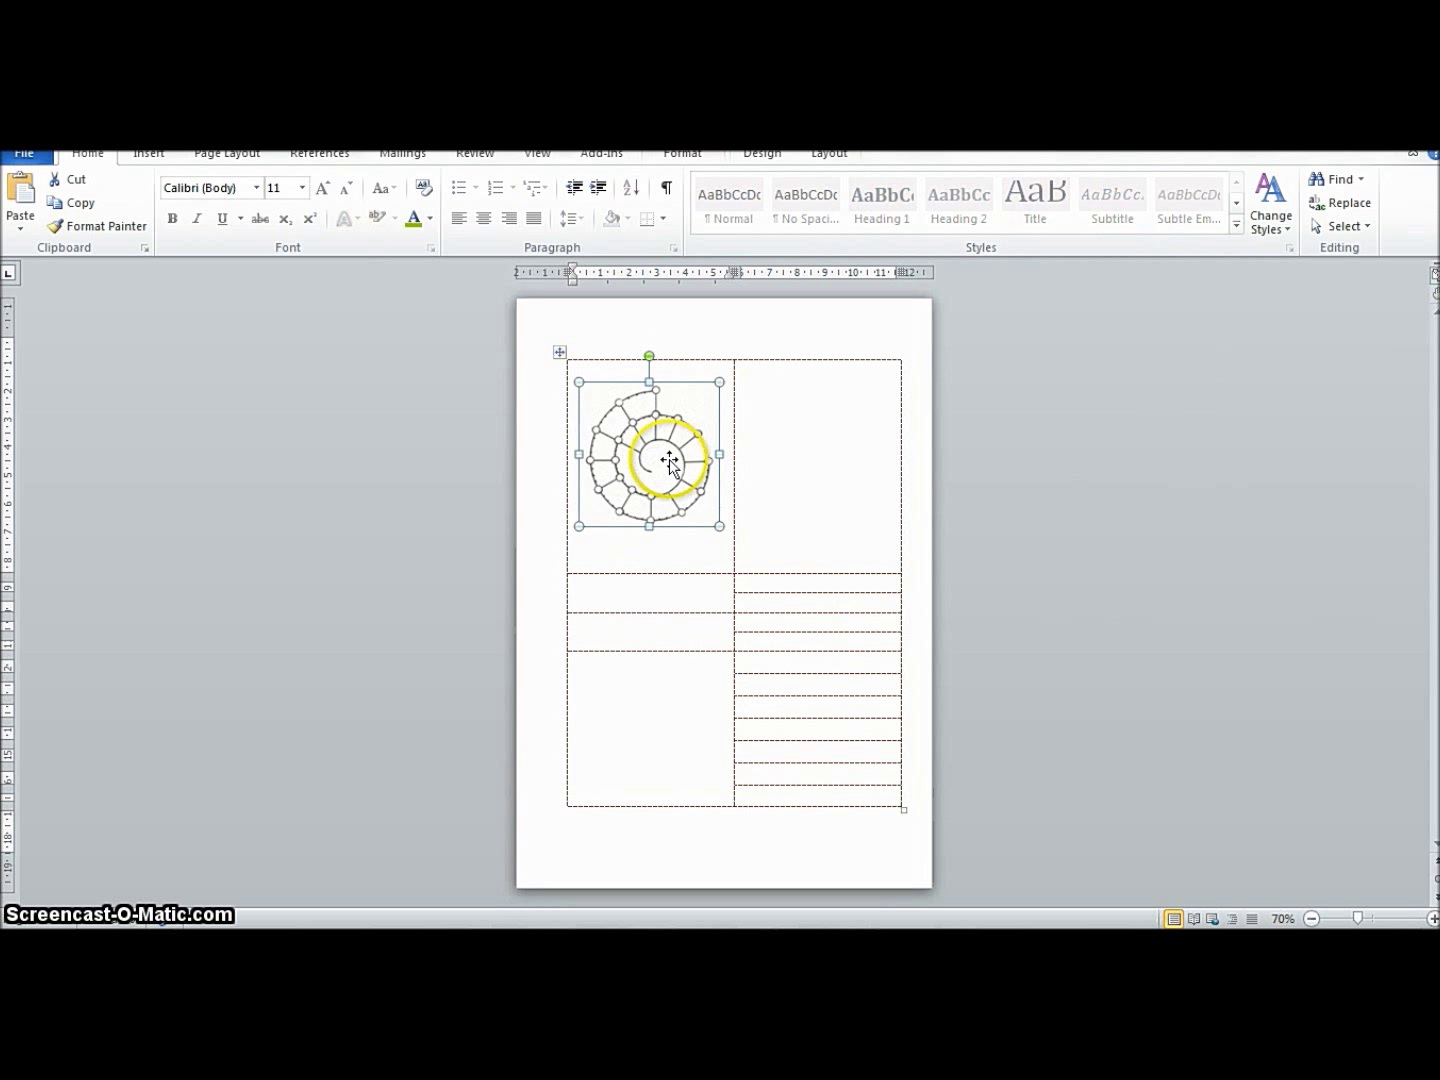
{"action": "left_click", "coordinate": [813, 460]}
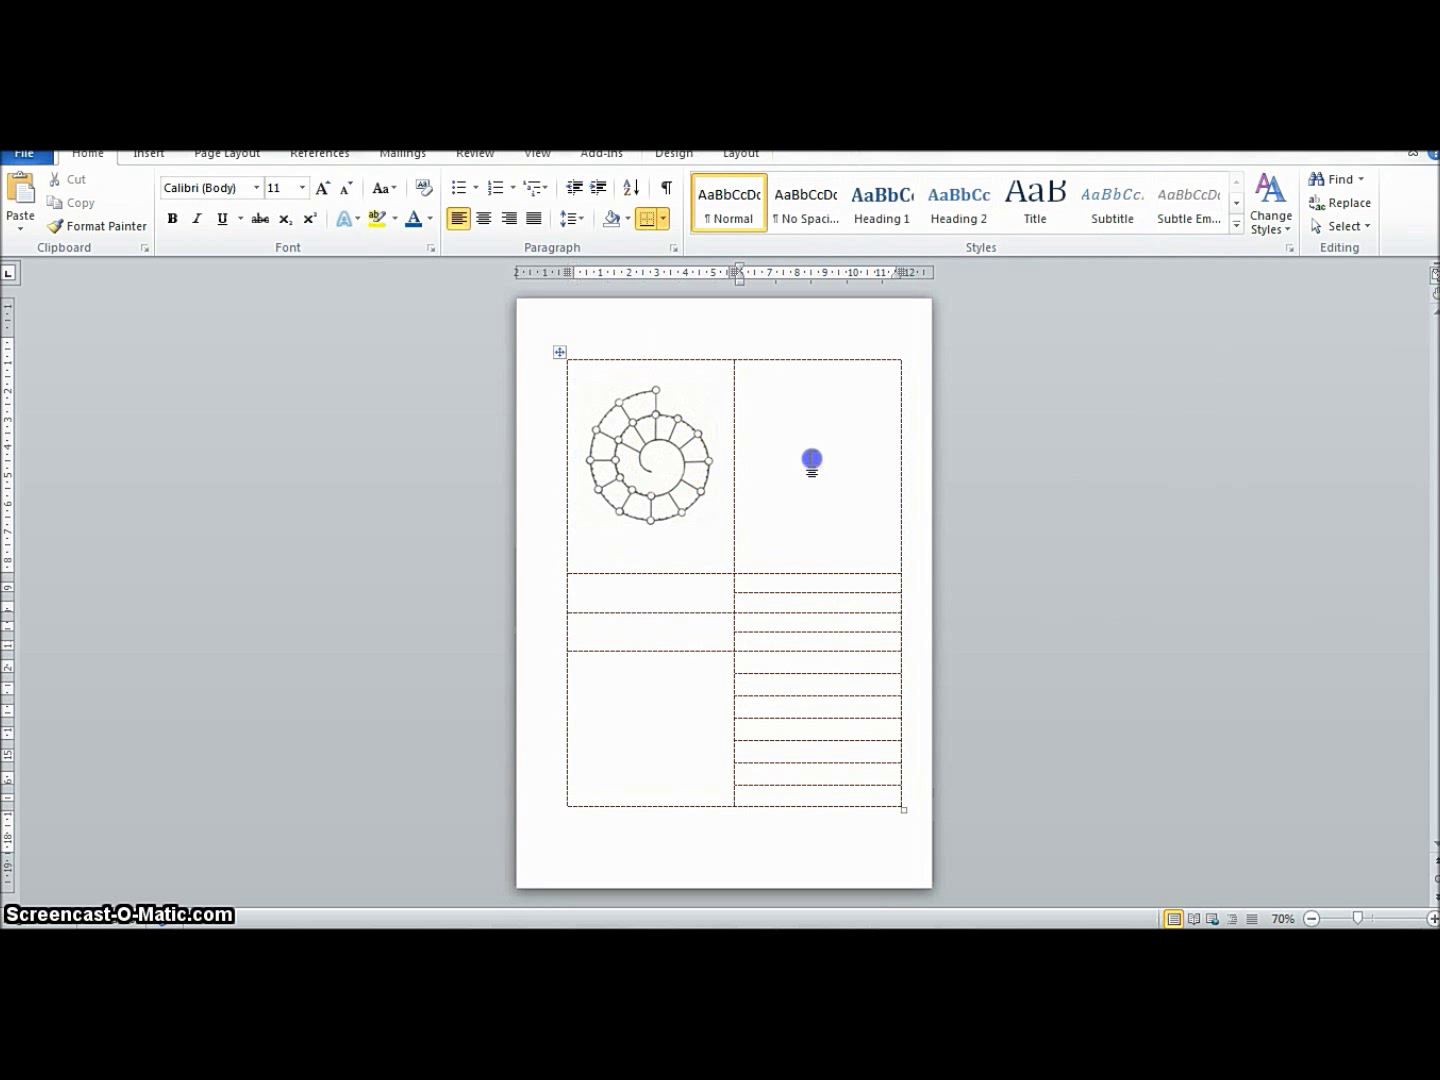
Shrink the spiral picture to about 3.96 cm high by 3.86 cm wide and move it lower in its cell.
{"action": "left_click", "coordinate": [665, 466]}
{"action": "left_click_drag", "start_coordinate": [599, 393], "coordinate": [614, 410]}
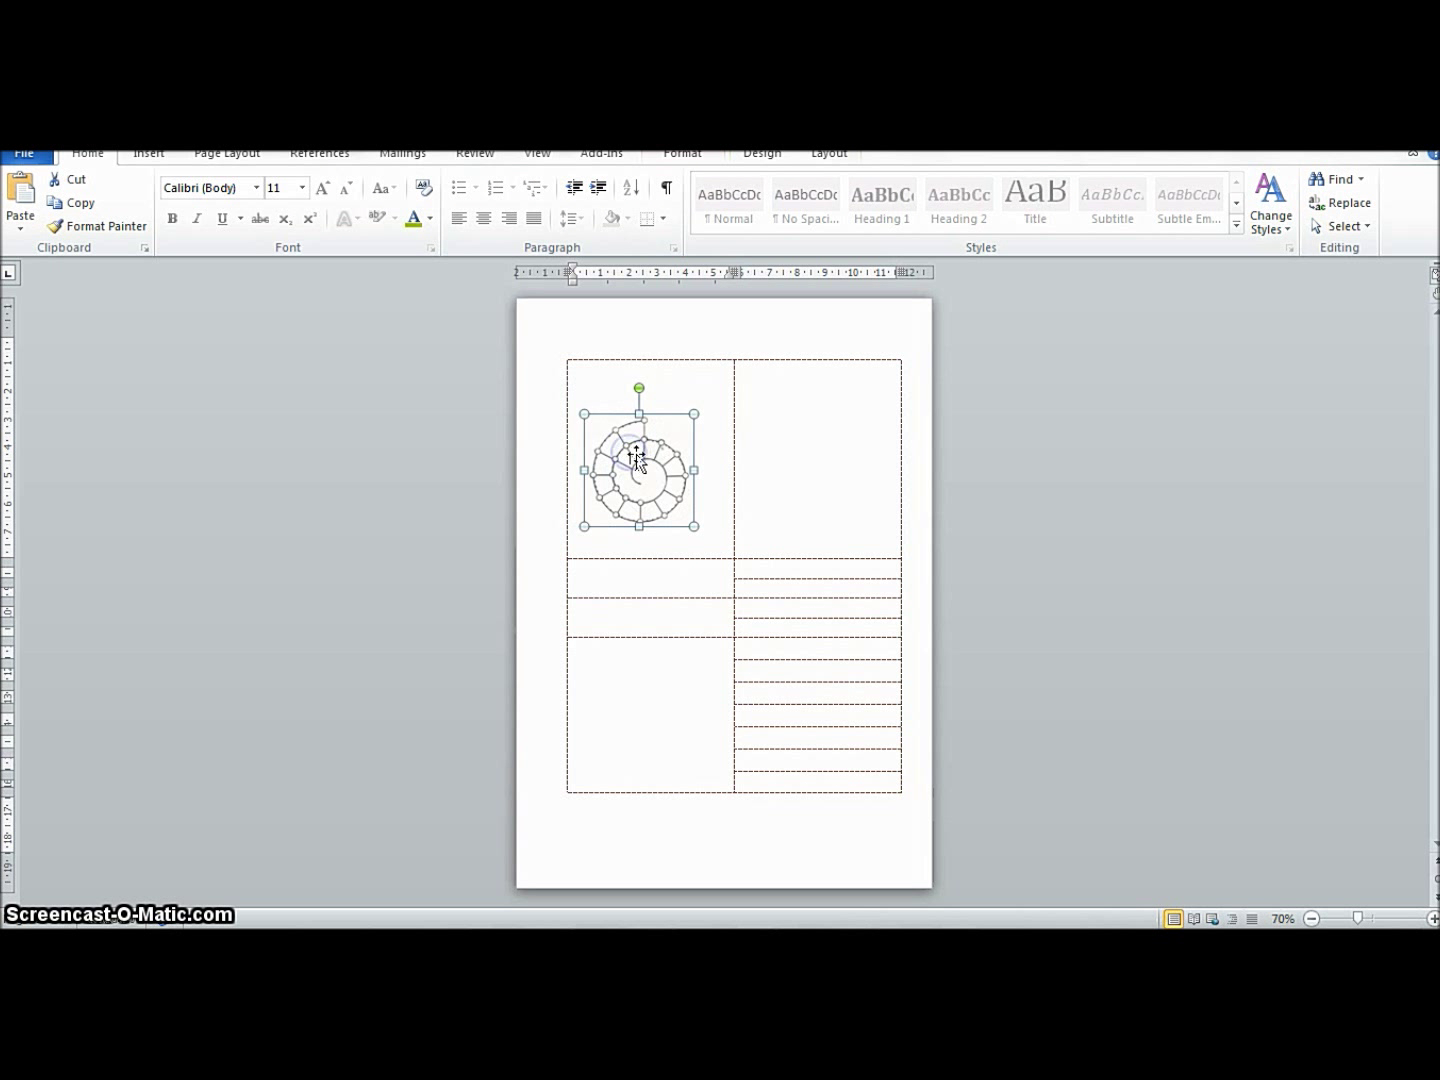
{"action": "left_click_drag", "start_coordinate": [639, 457], "coordinate": [641, 480]}
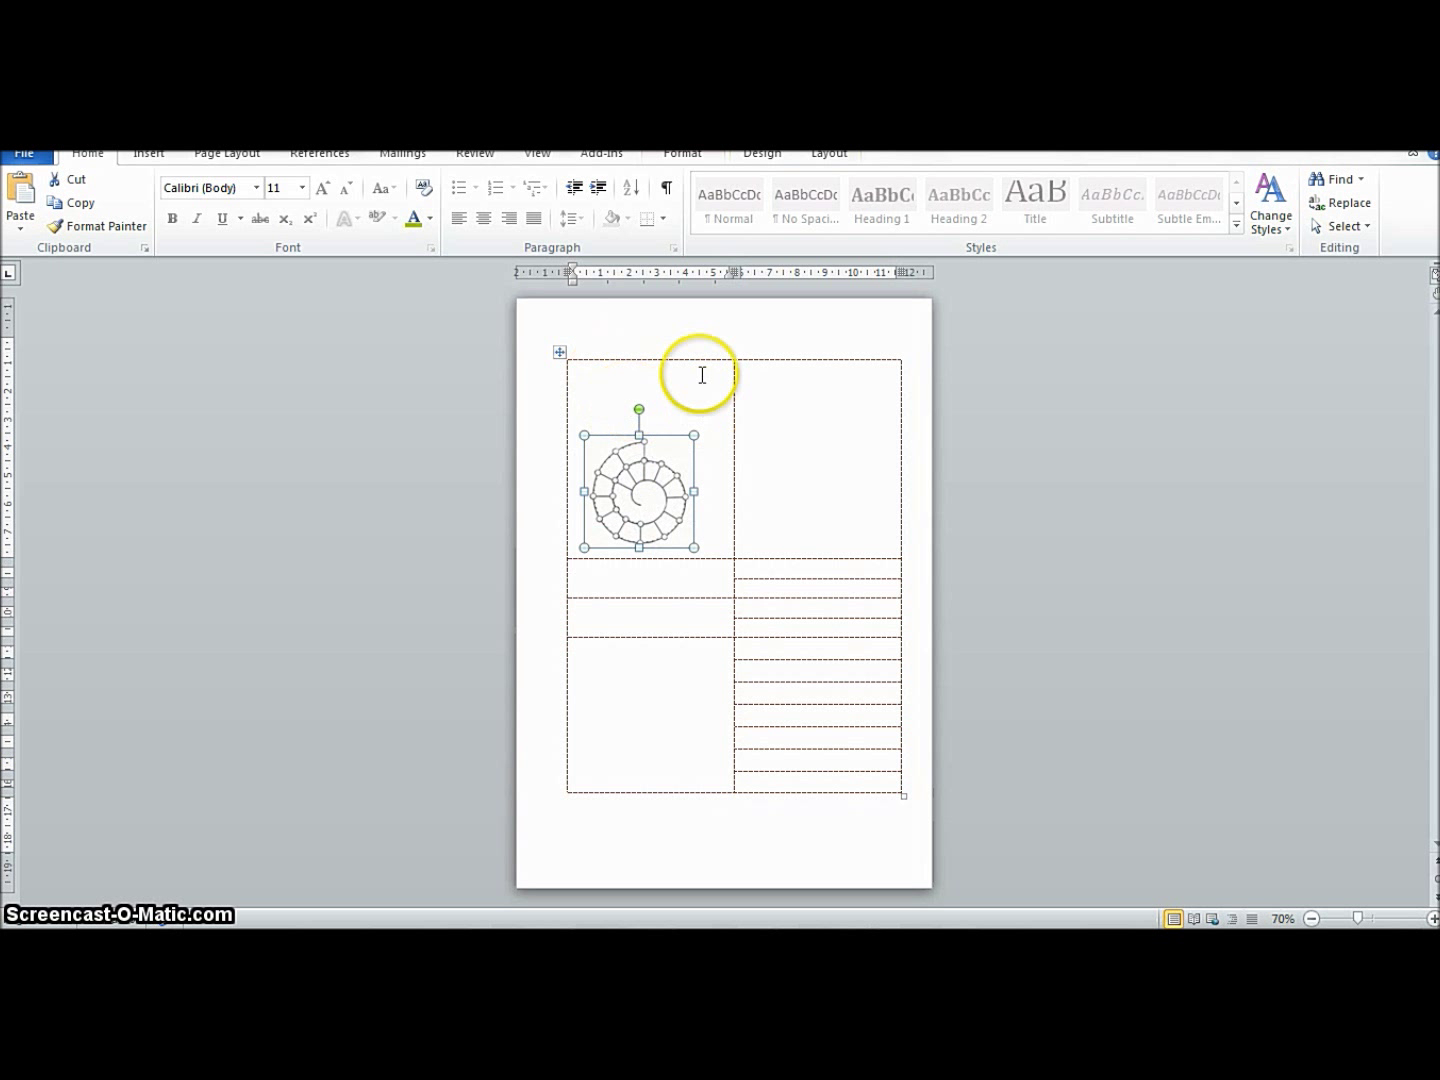
{"action": "left_click", "coordinate": [649, 382]}
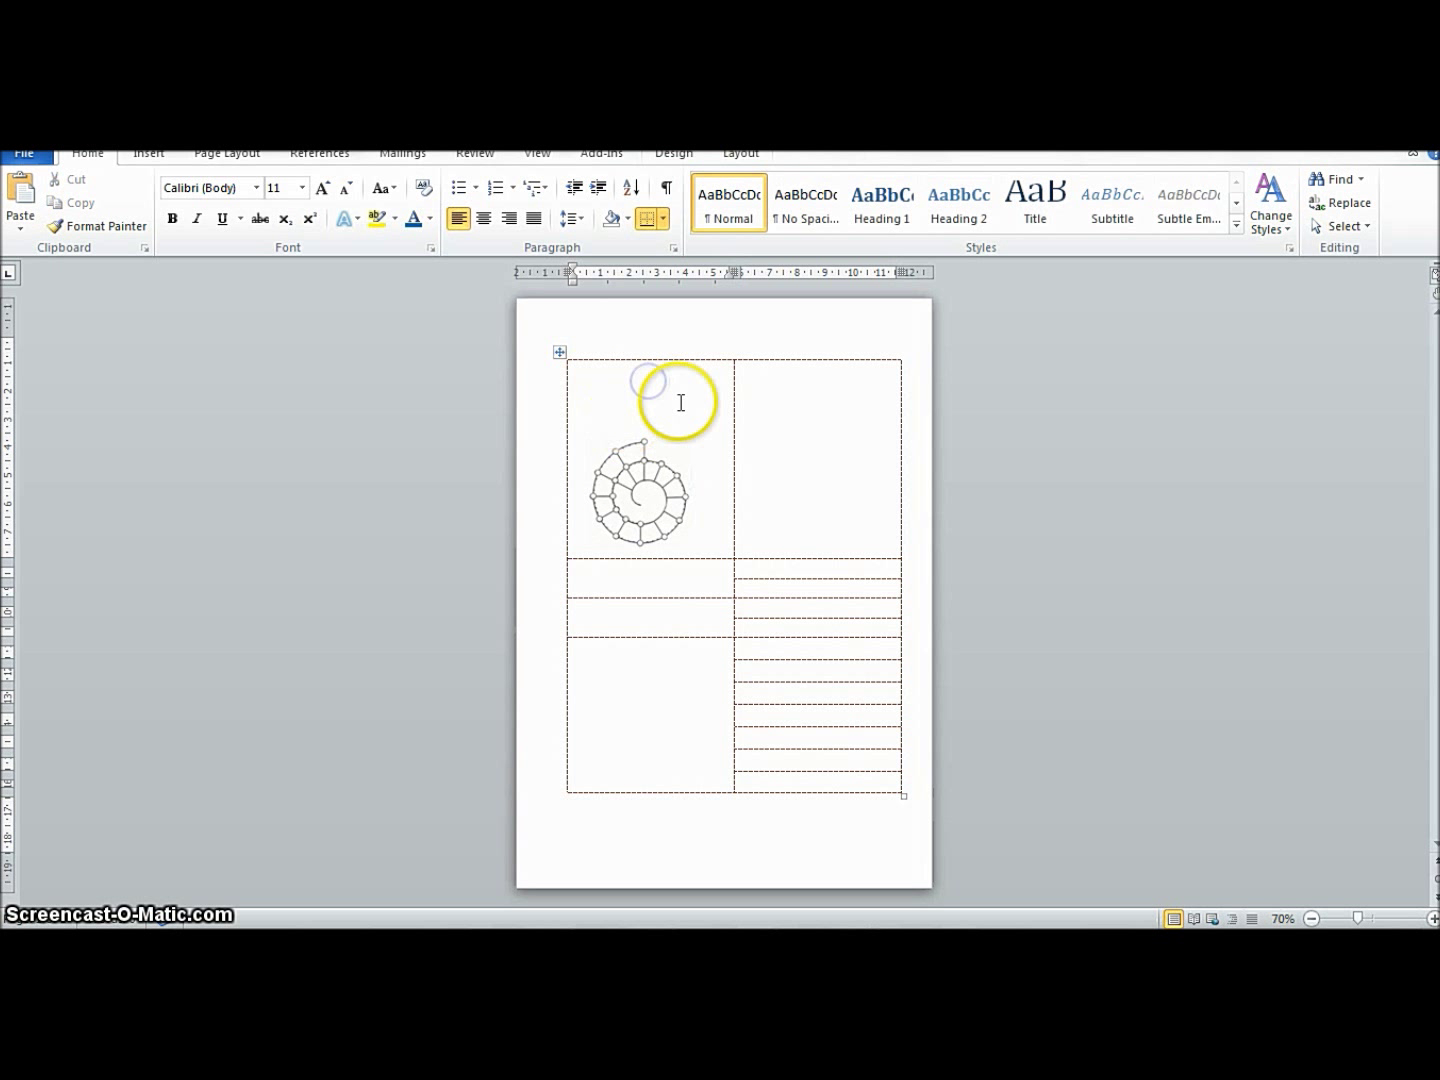
Draw a rounded rectangle about 1.36 cm high by 5.27 cm wide above the spiral in the first cell.
{"action": "left_click", "coordinate": [152, 160]}
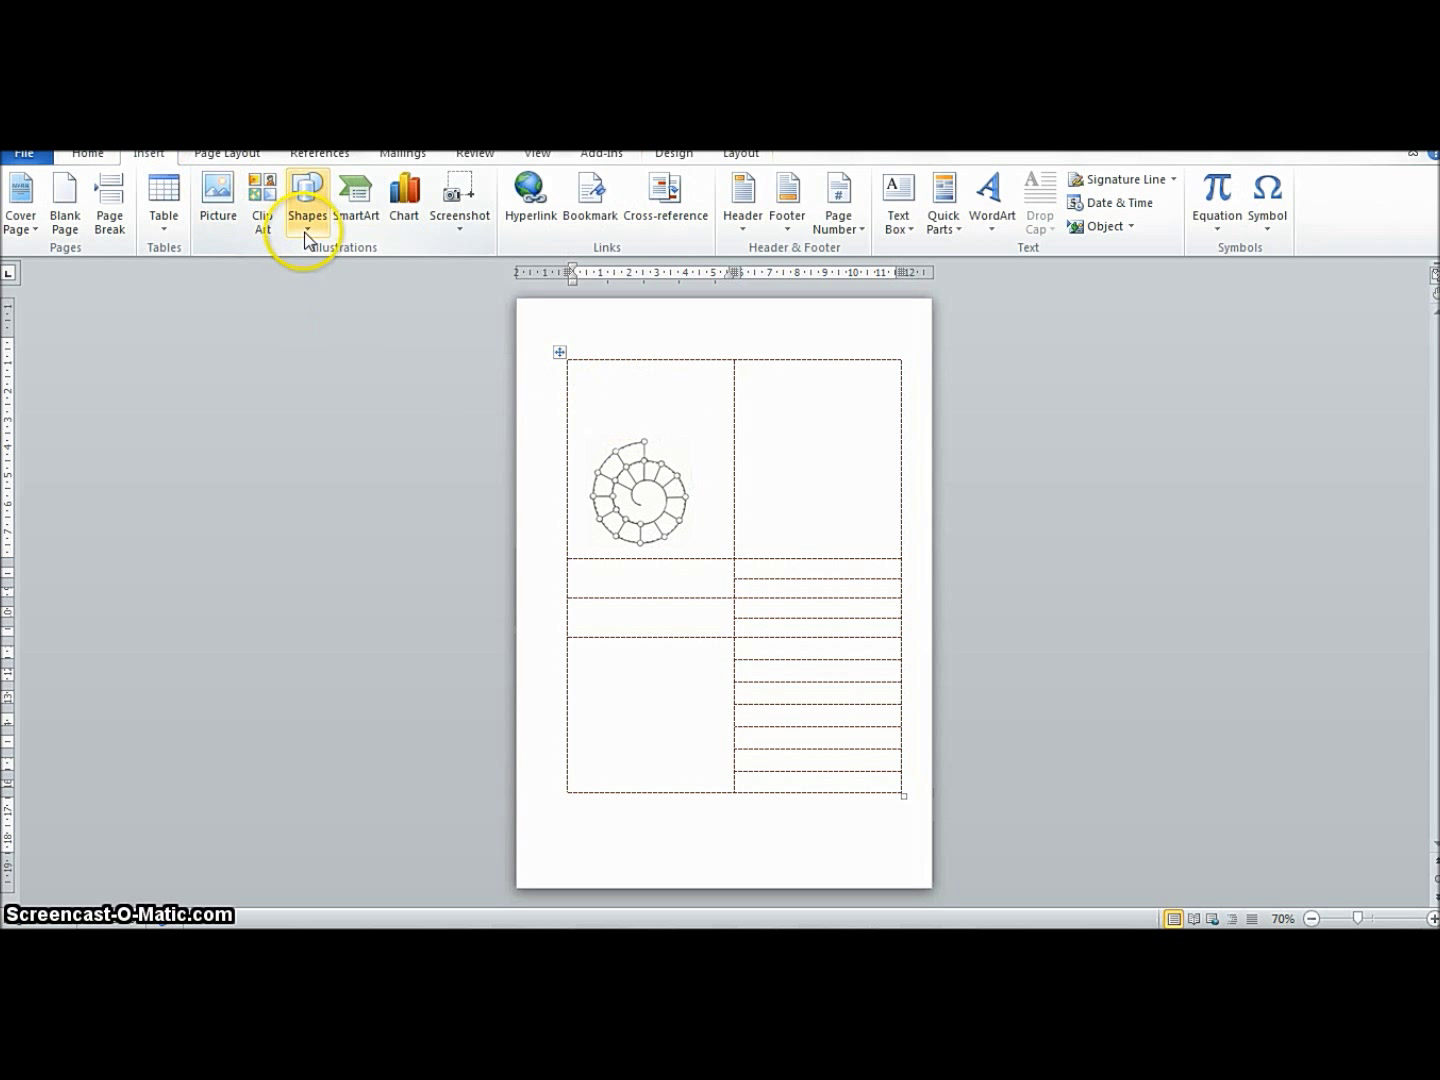
{"action": "left_click", "coordinate": [313, 225]}
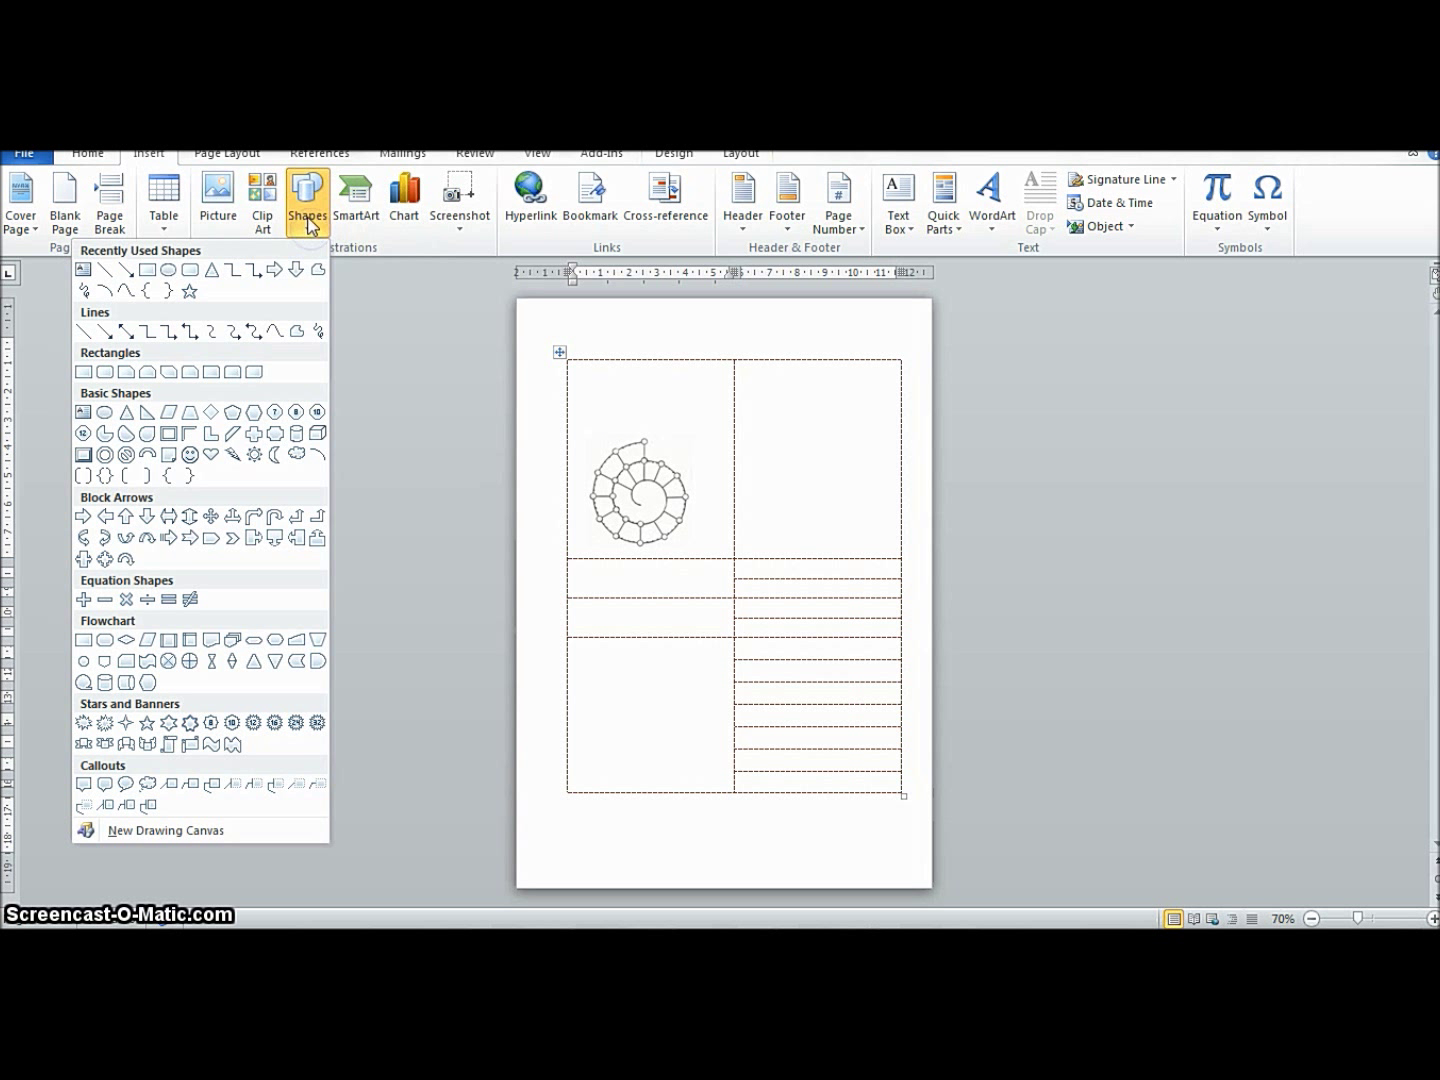
{"action": "left_click", "coordinate": [187, 273]}
{"action": "left_click_drag", "start_coordinate": [578, 374], "coordinate": [718, 401]}
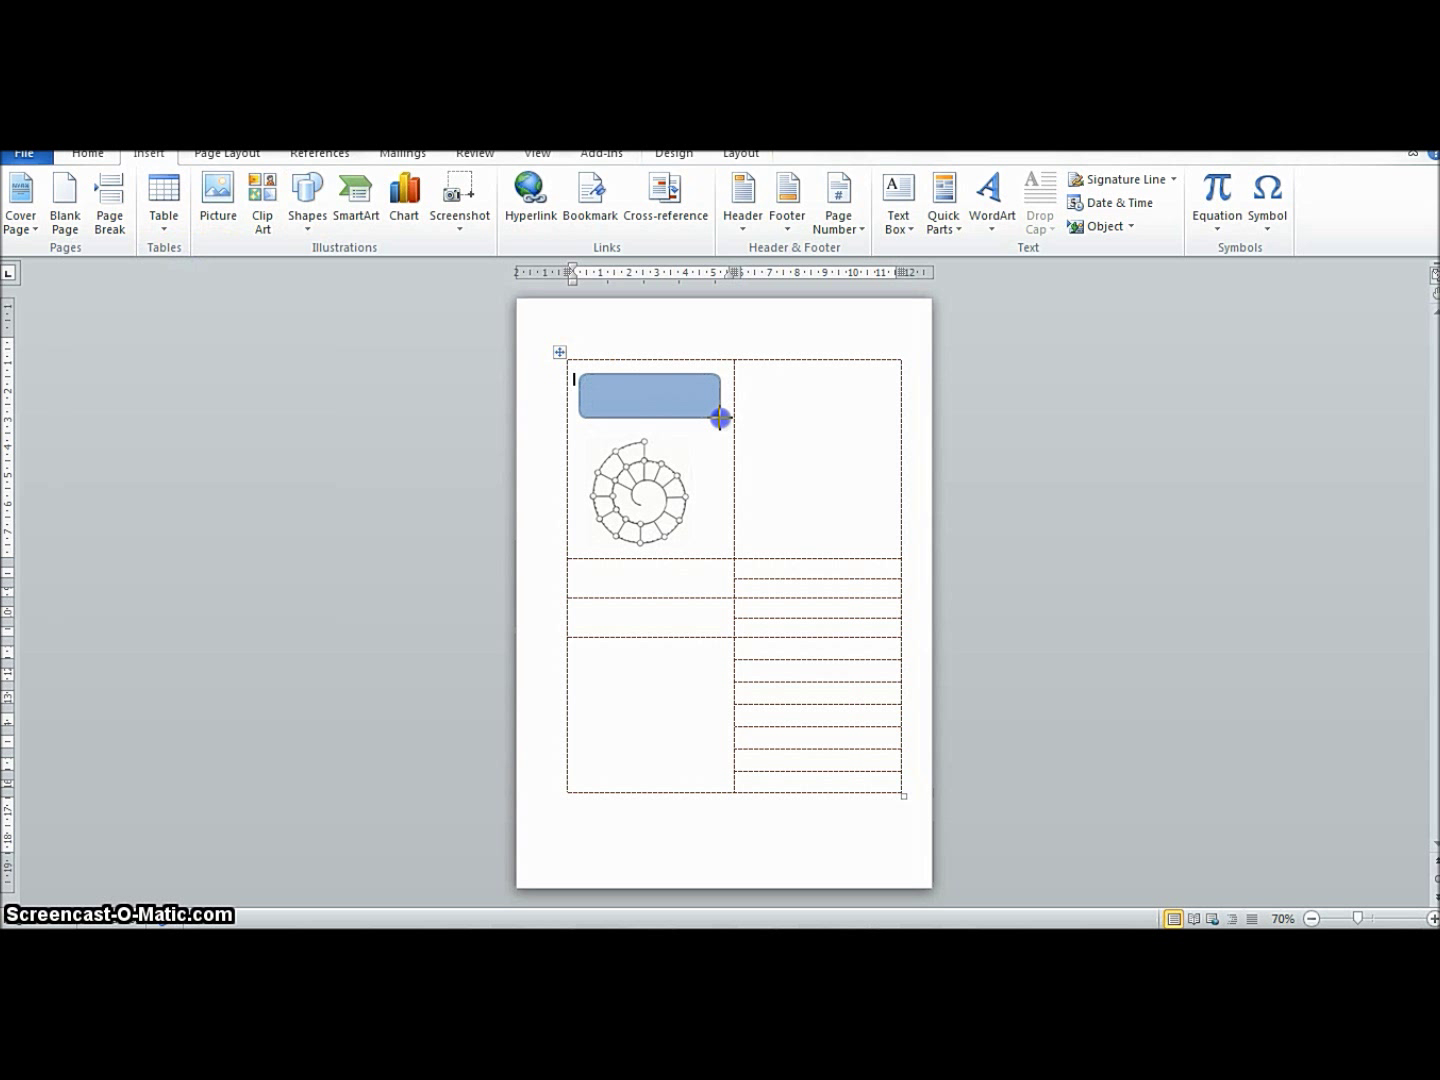
{"action": "left_click_drag", "start_coordinate": [728, 412], "coordinate": [727, 409]}
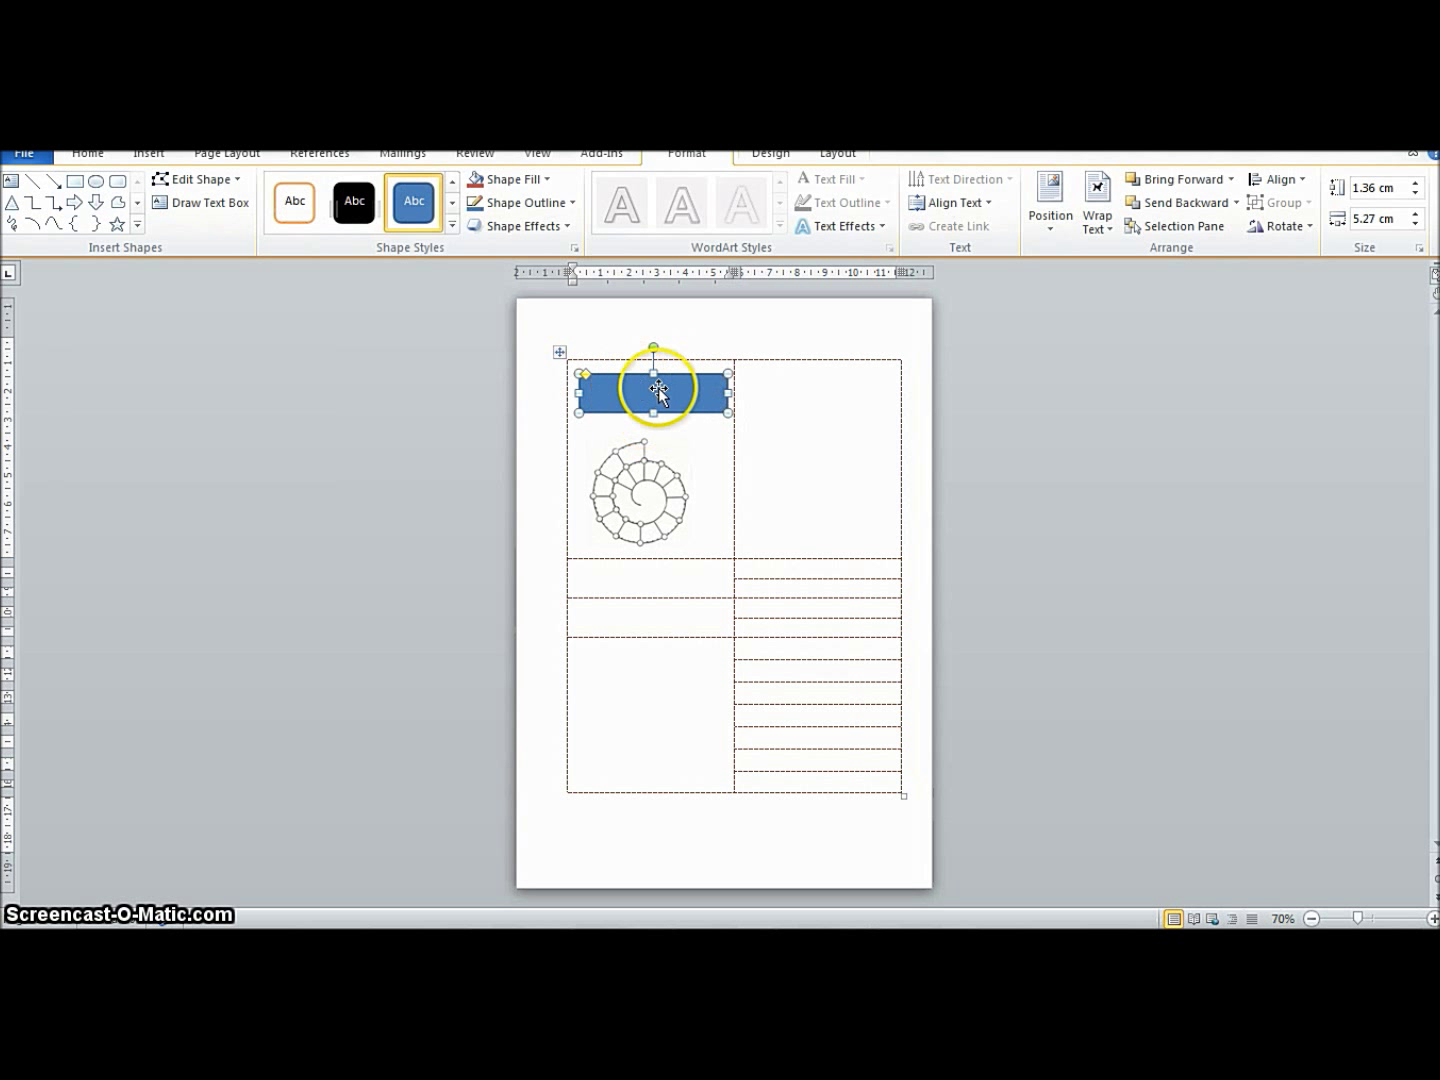
Remove the rounded rectangle's fill and set its outline weight to ½ pt.
{"action": "left_click", "coordinate": [546, 182]}
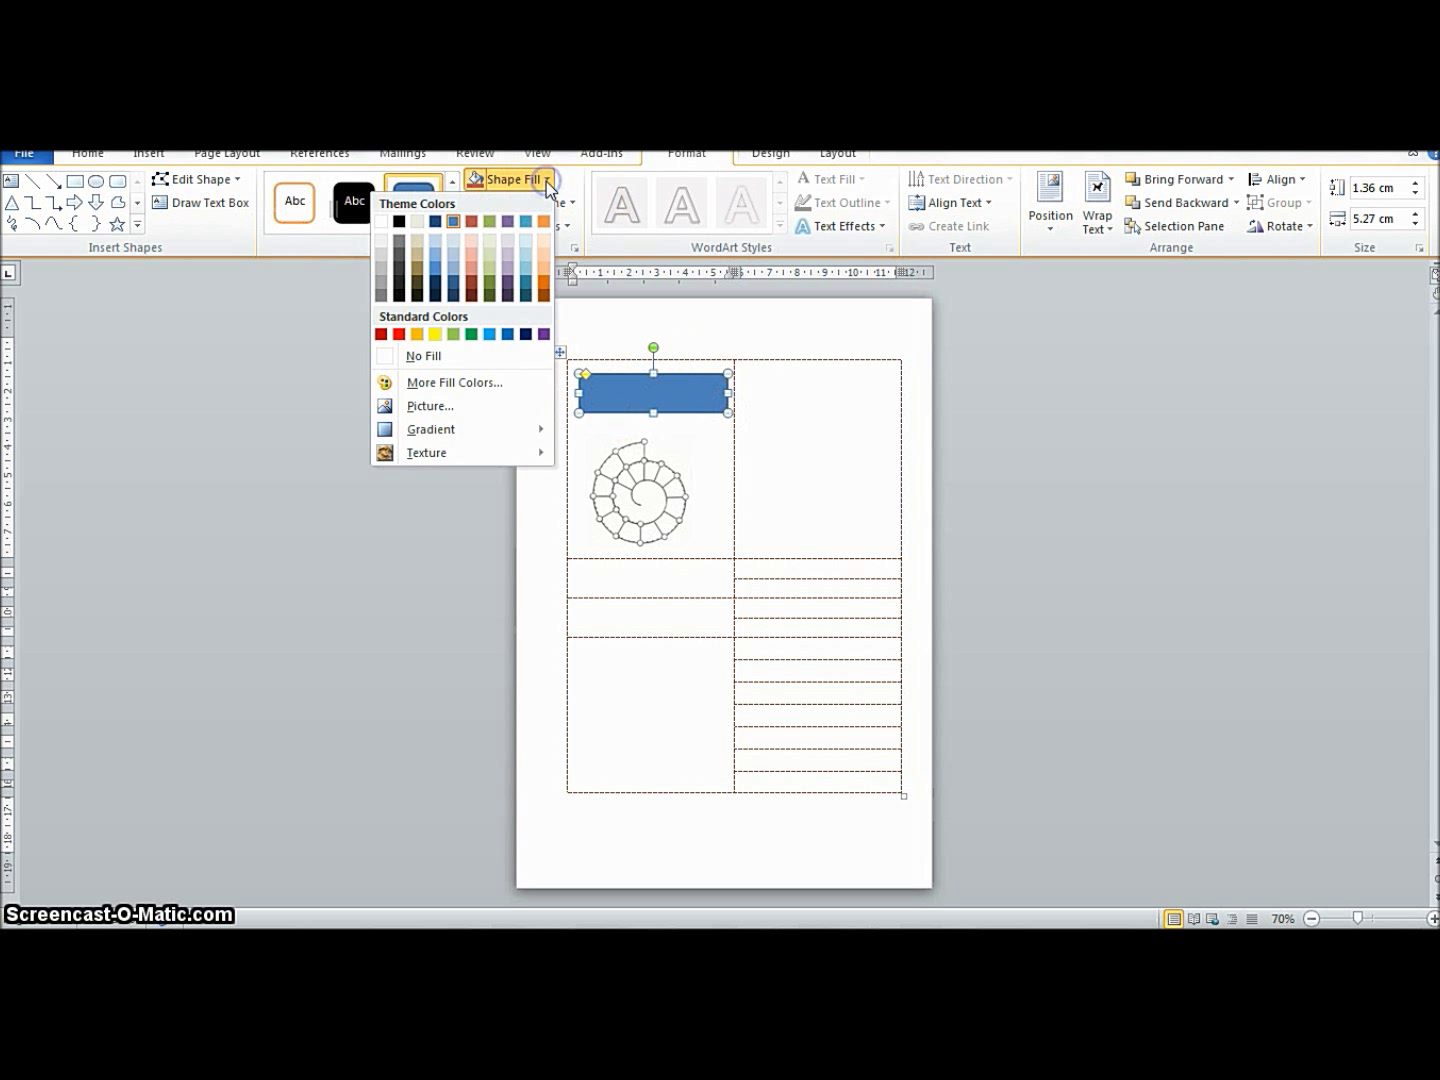
{"action": "left_click", "coordinate": [425, 355]}
{"action": "left_click", "coordinate": [573, 202]}
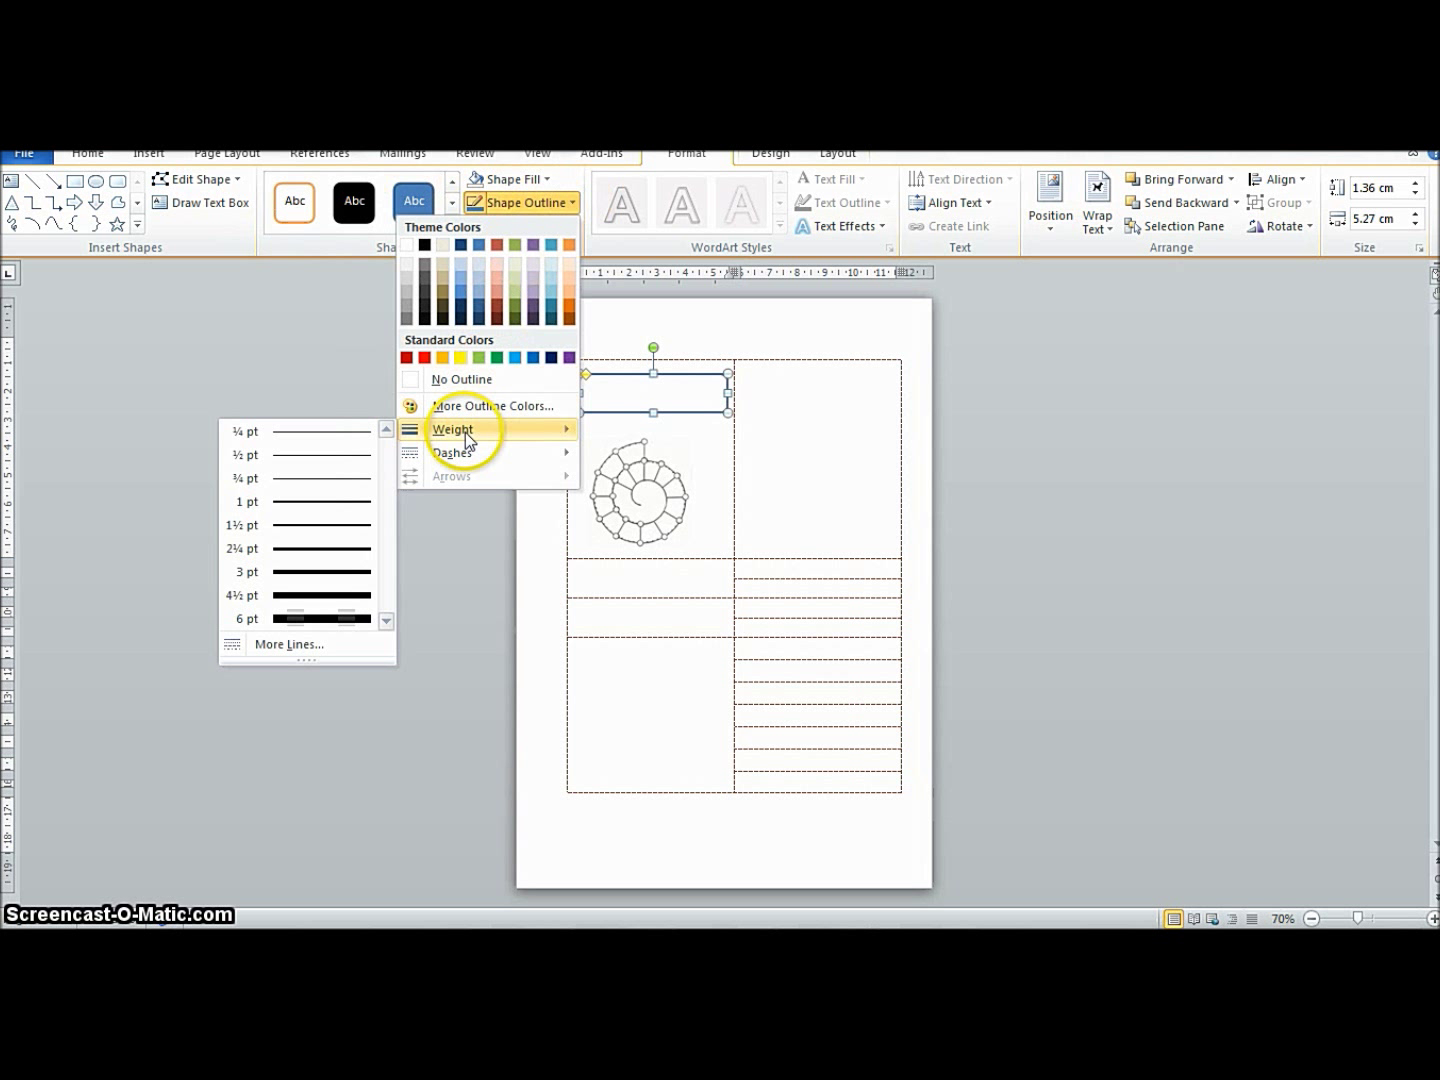
{"action": "left_click", "coordinate": [347, 462]}
Give the rounded rectangle's outline a dash style and the darkest red theme color.
{"action": "left_click", "coordinate": [565, 203]}
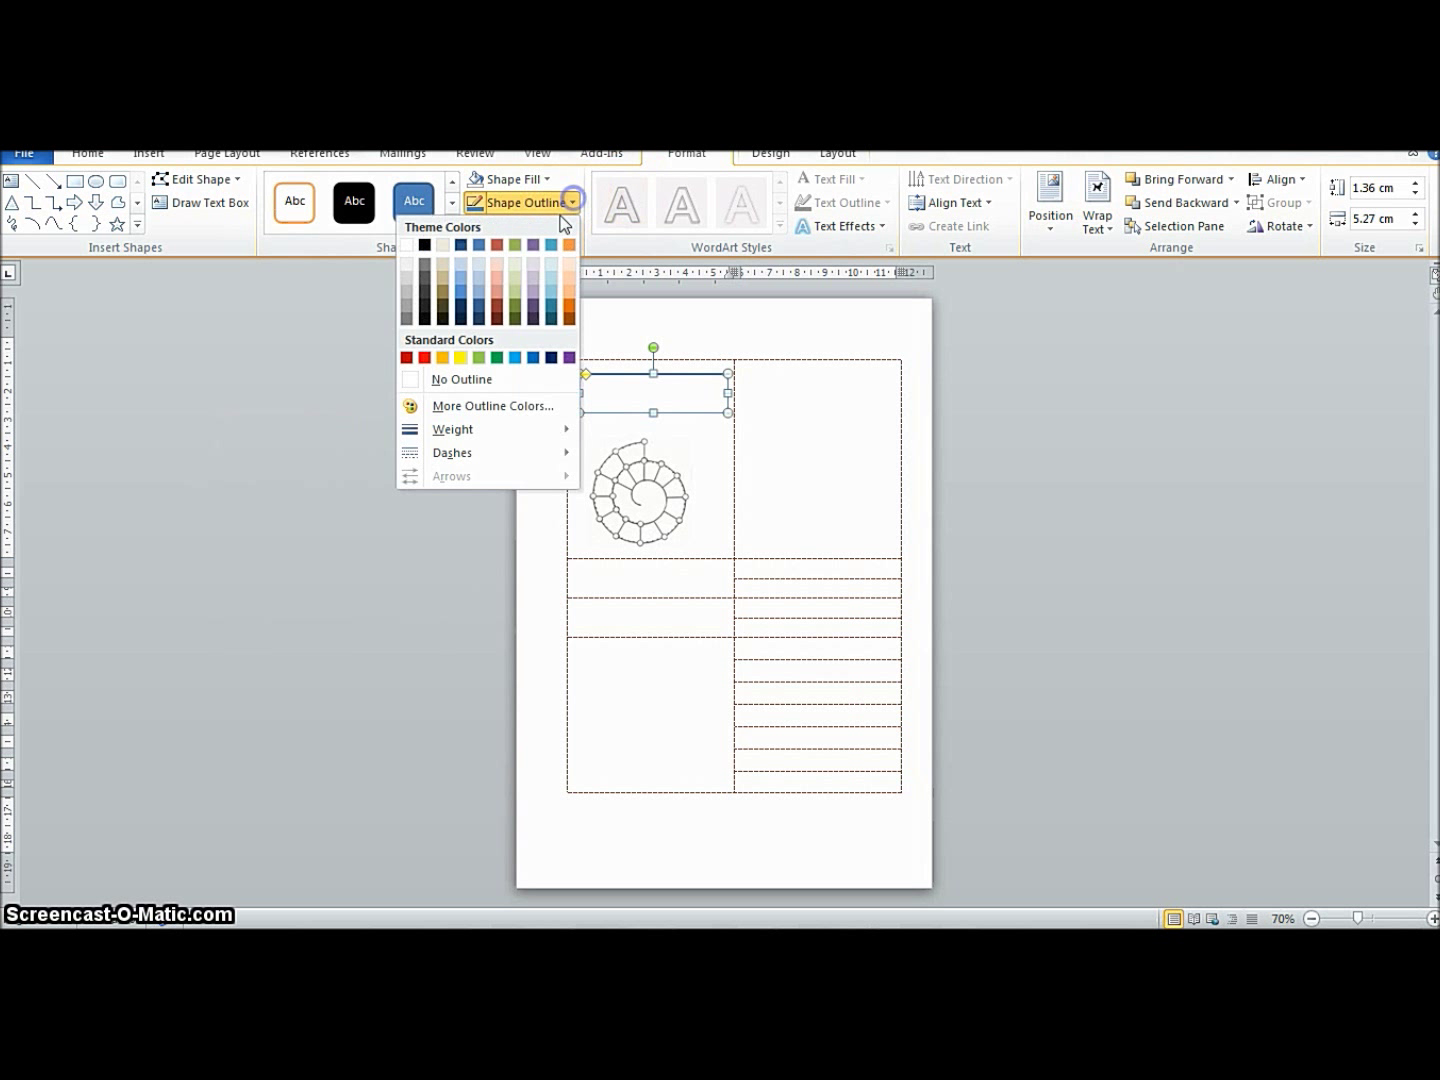
{"action": "mouse_move", "coordinate": [478, 466]}
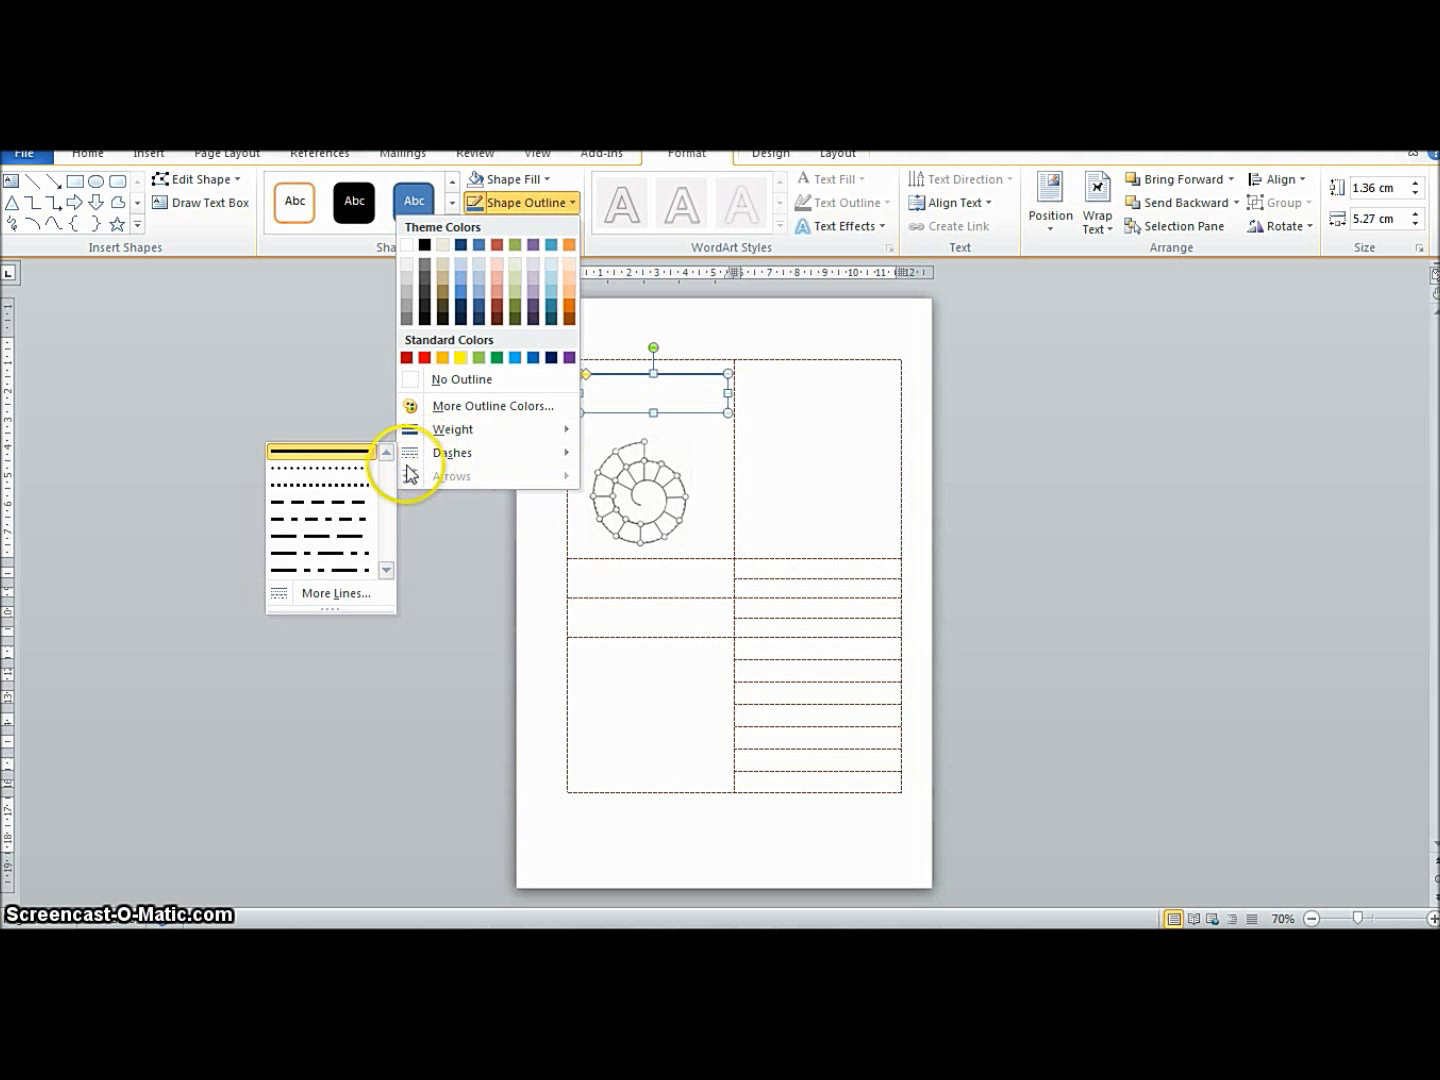
{"action": "left_click", "coordinate": [352, 500]}
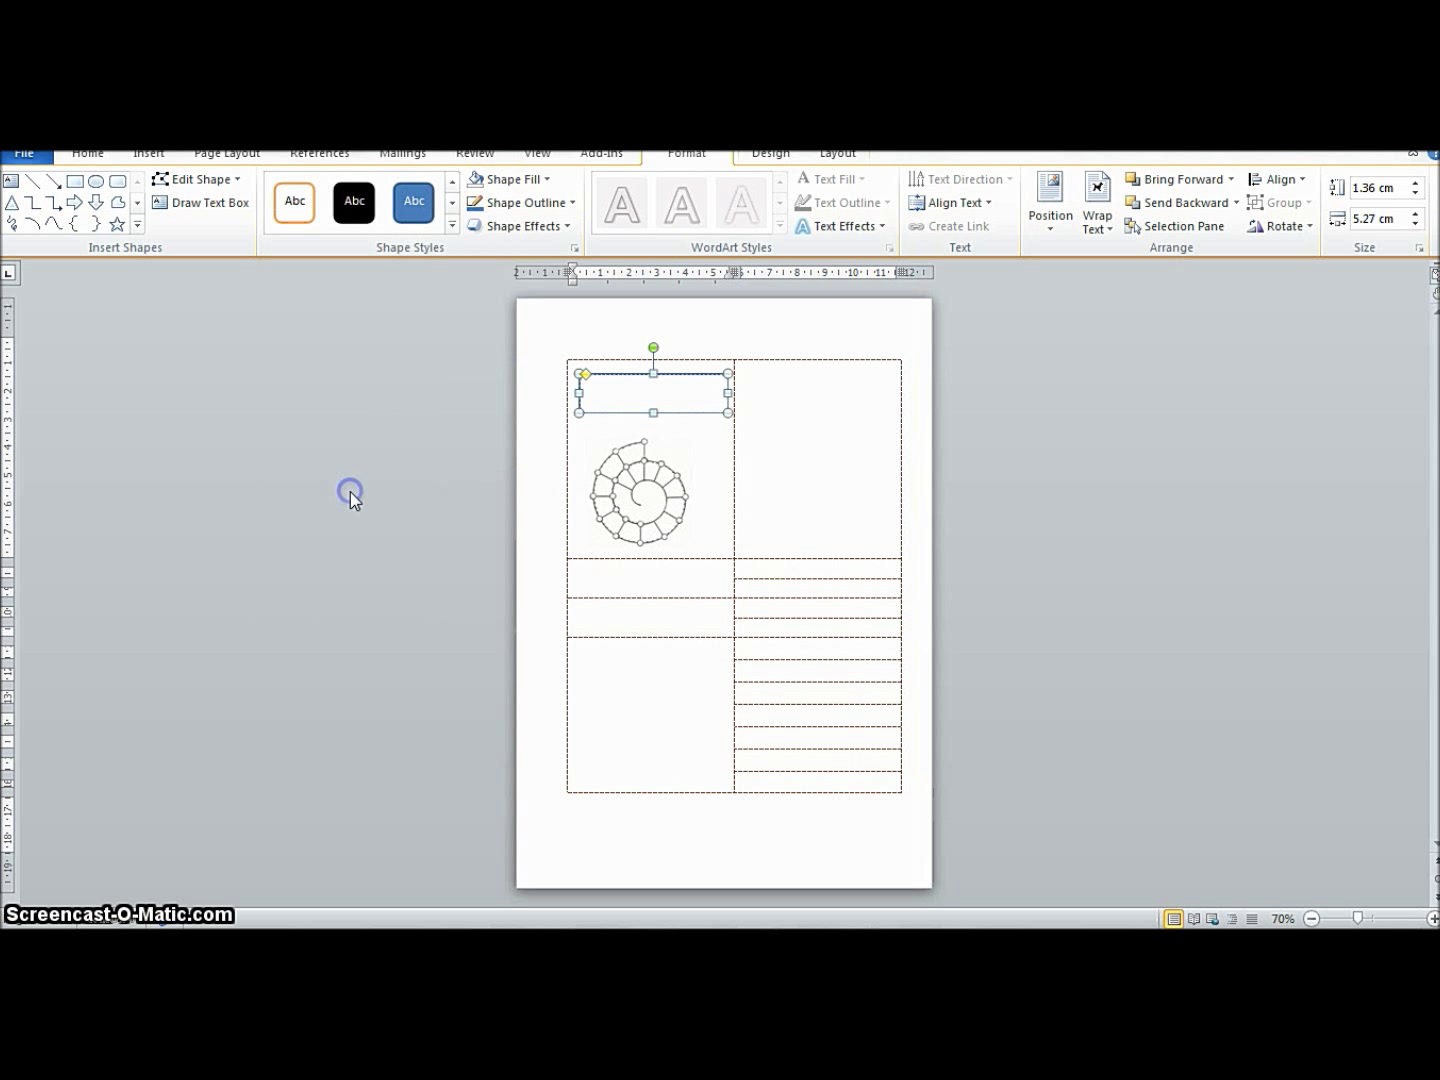
{"action": "left_click", "coordinate": [571, 203]}
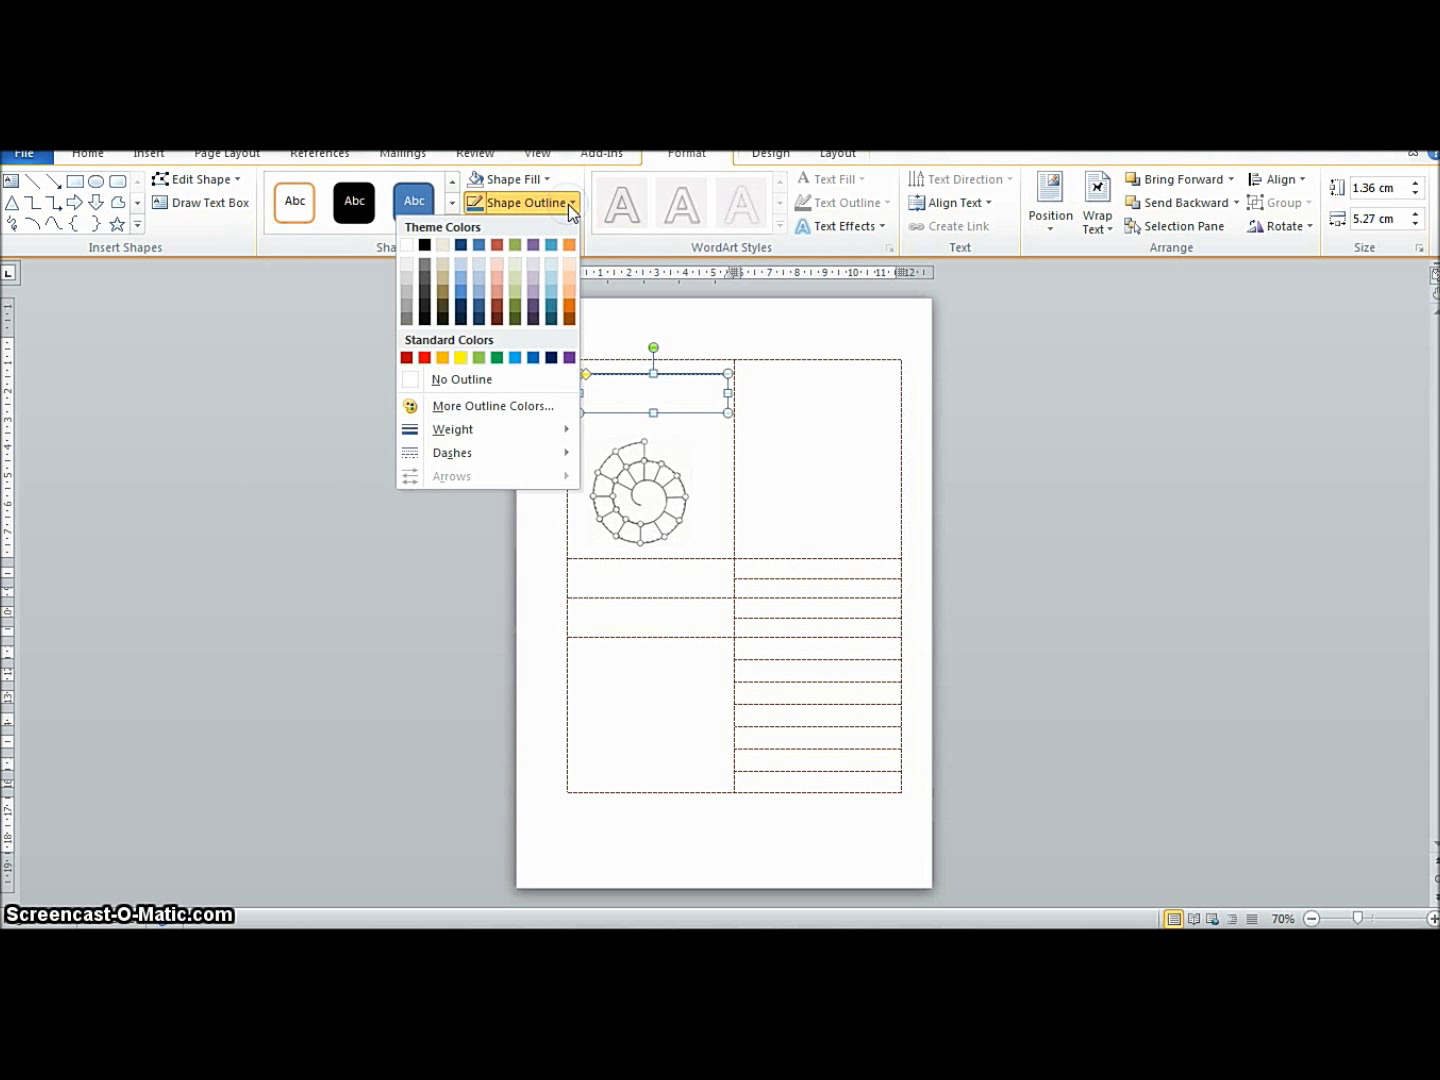
{"action": "left_click", "coordinate": [498, 319]}
Enter "Friday" at the rounded rectangle, formatted in FFF Tusj at size 14 and left-aligned.
{"action": "left_click", "coordinate": [612, 390]}
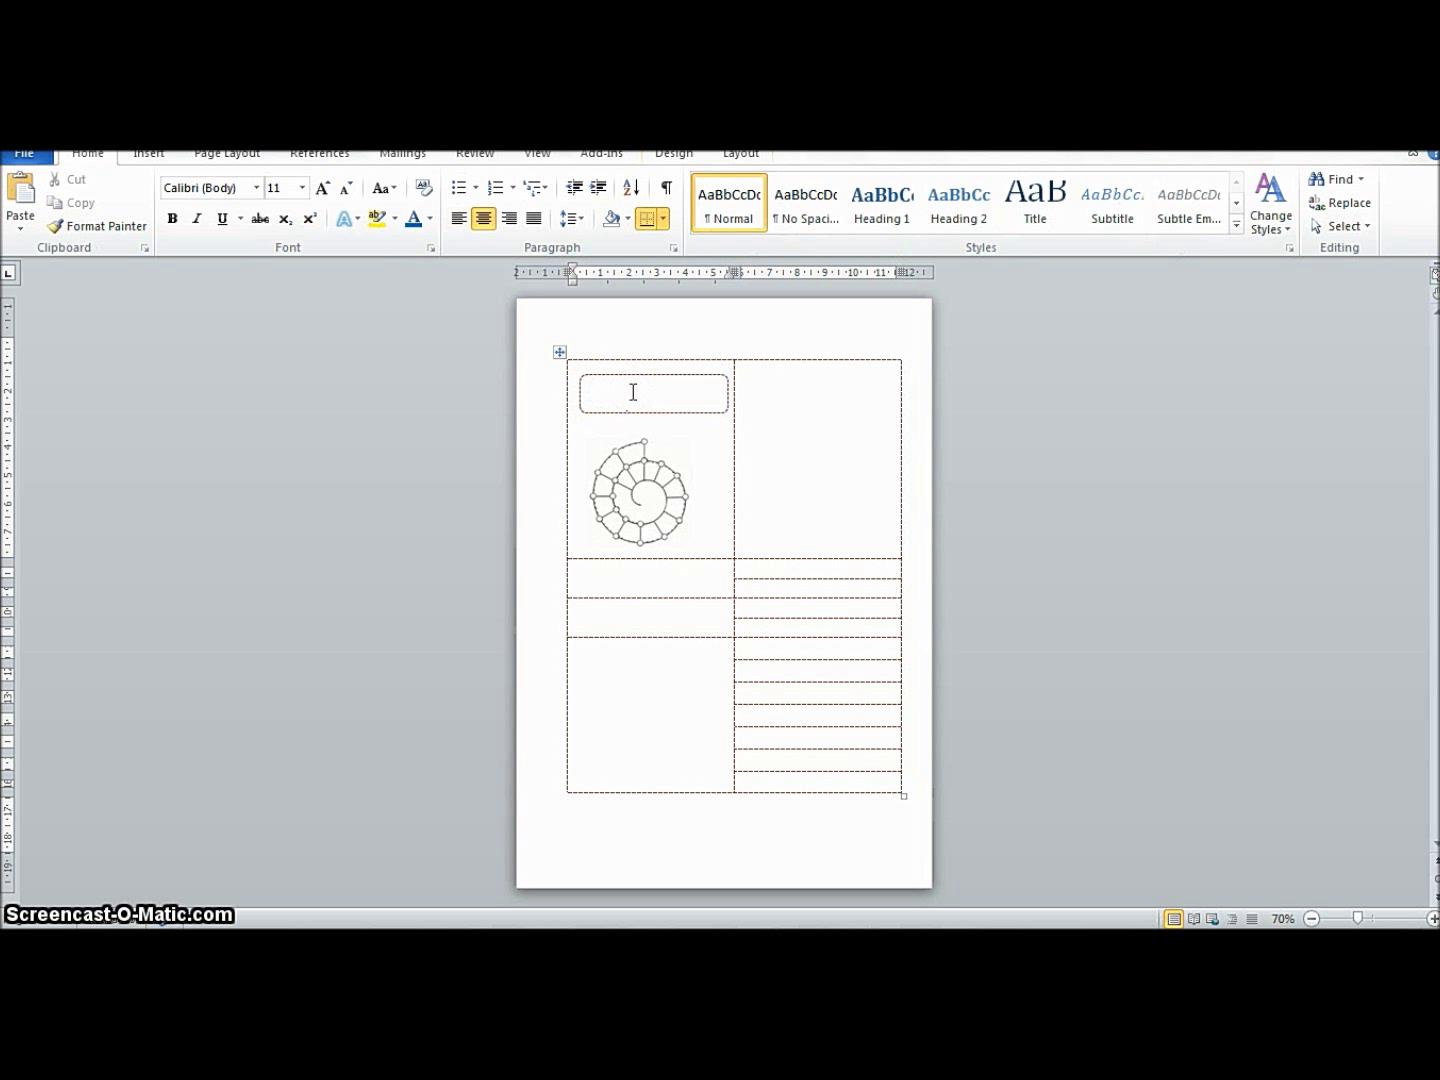
{"action": "type", "text": "Friday"}
{"action": "left_click", "coordinate": [667, 391]}
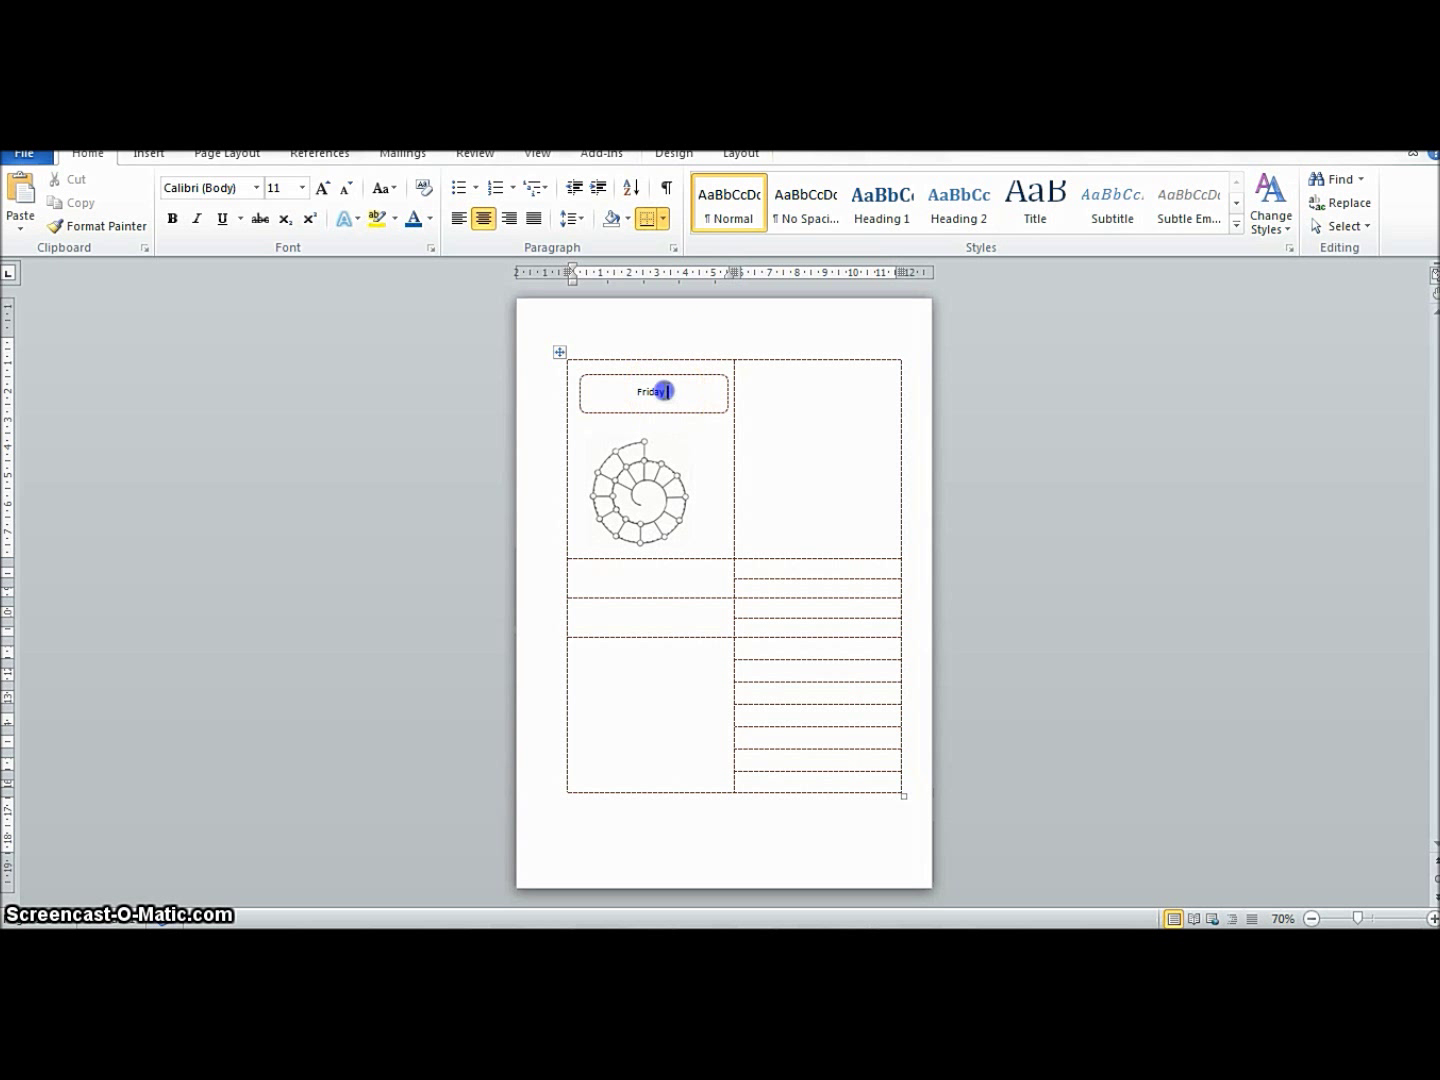
{"action": "left_click", "coordinate": [252, 185]}
{"action": "left_click", "coordinate": [257, 187]}
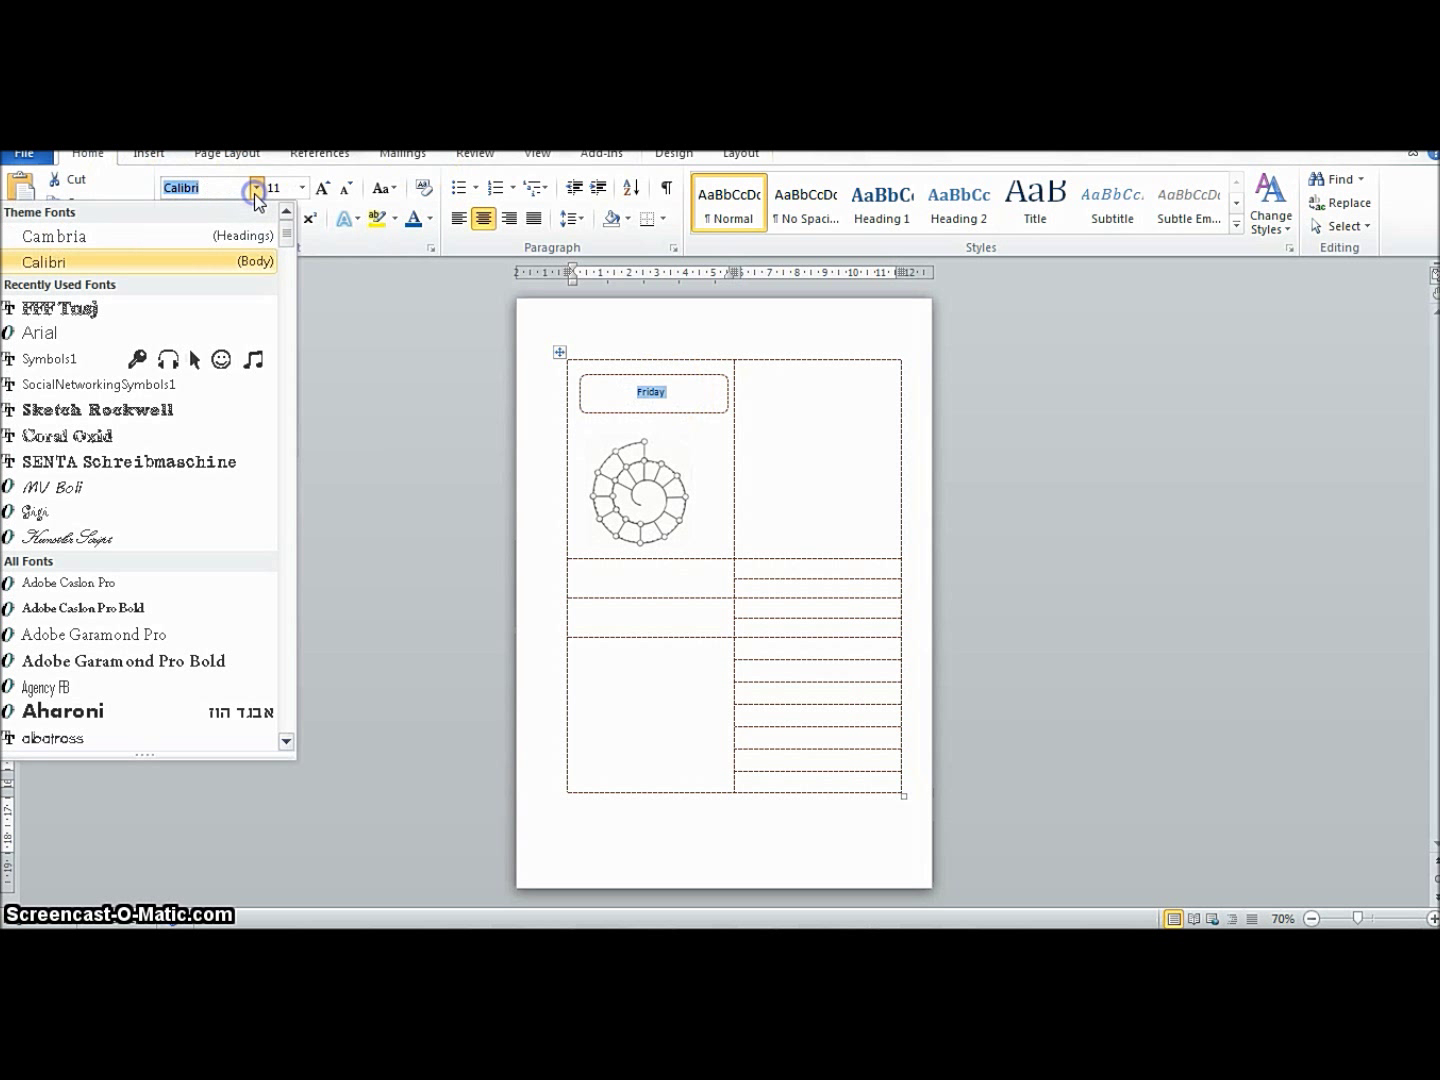
{"action": "left_click", "coordinate": [86, 312]}
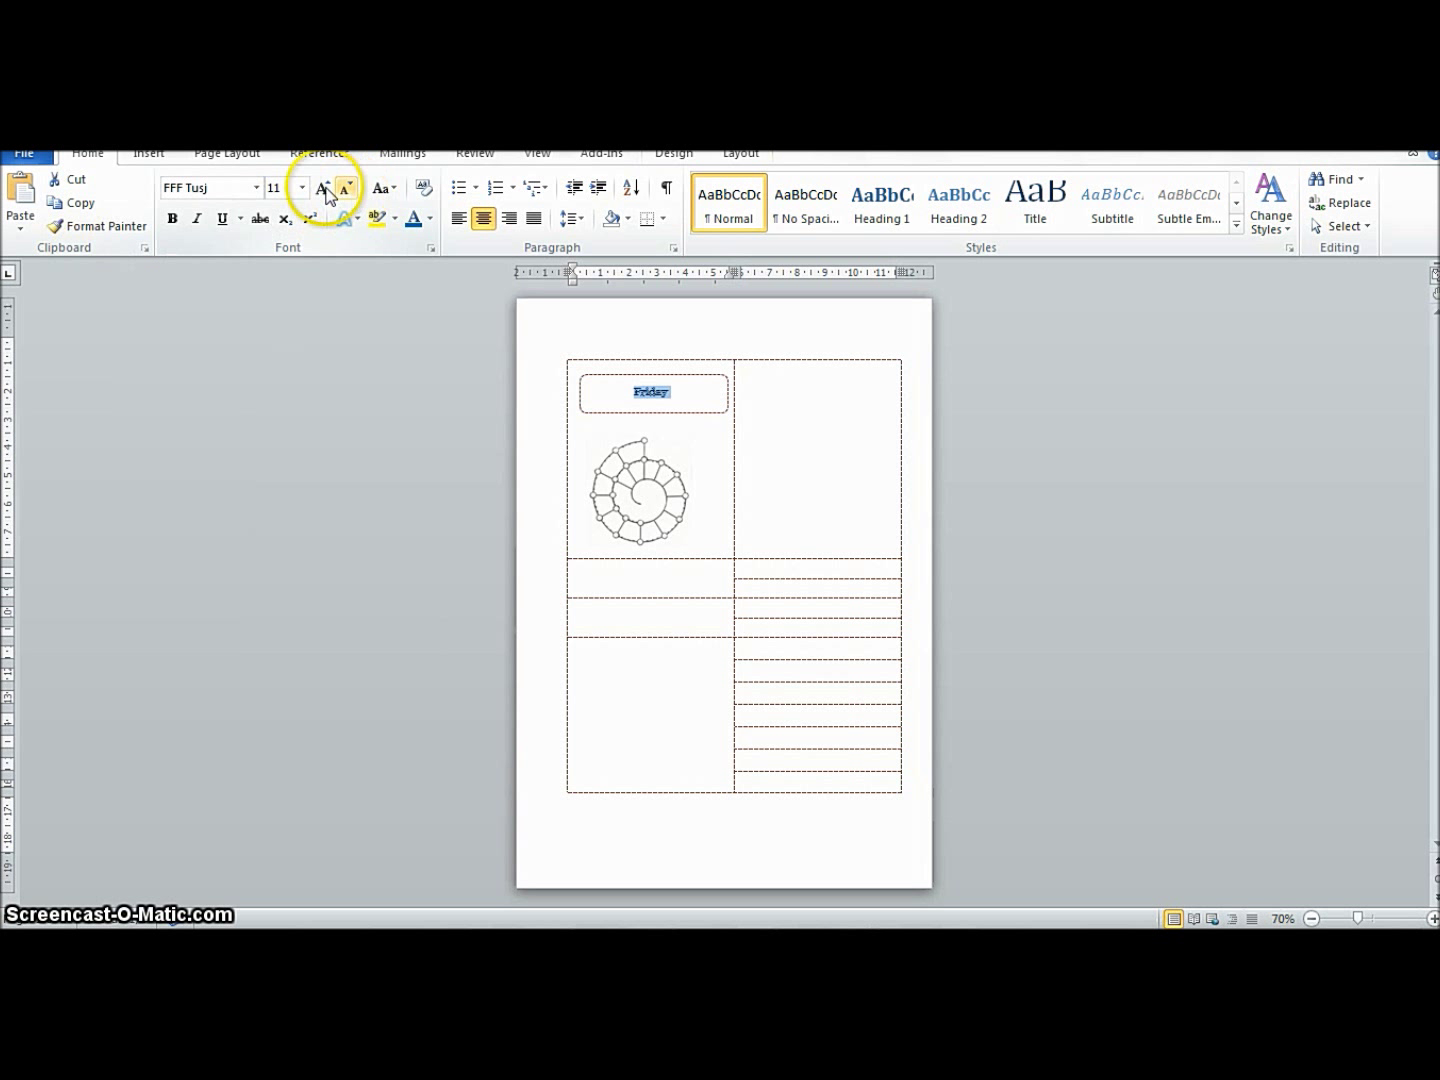
{"action": "left_click", "coordinate": [303, 187]}
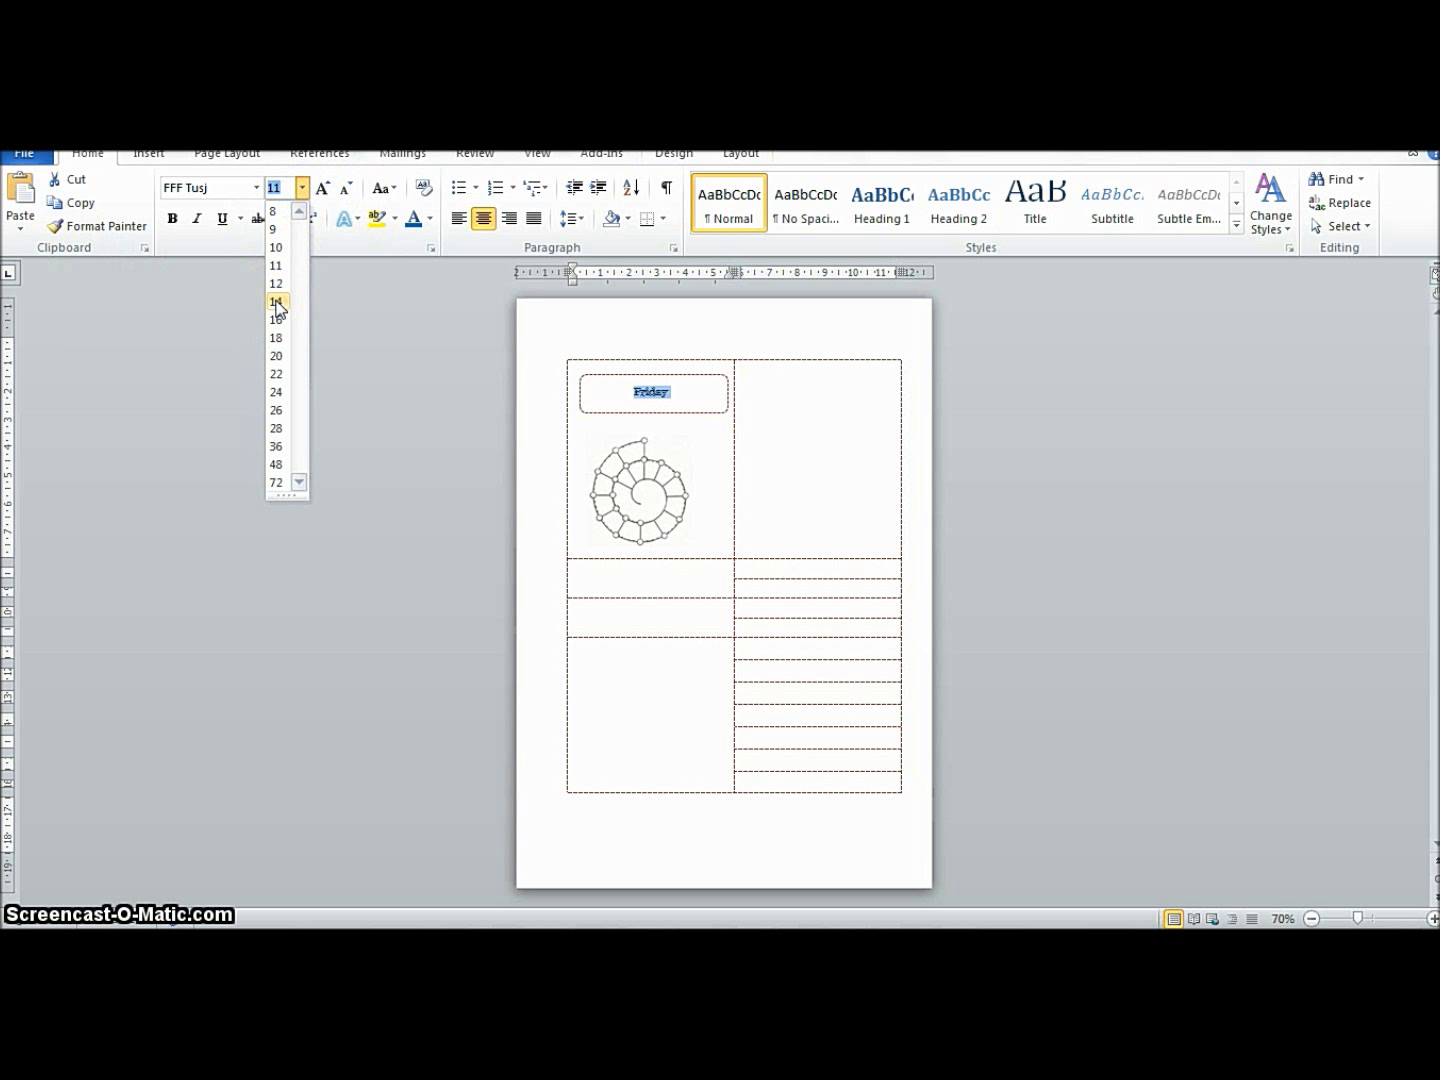
{"action": "left_click", "coordinate": [277, 301]}
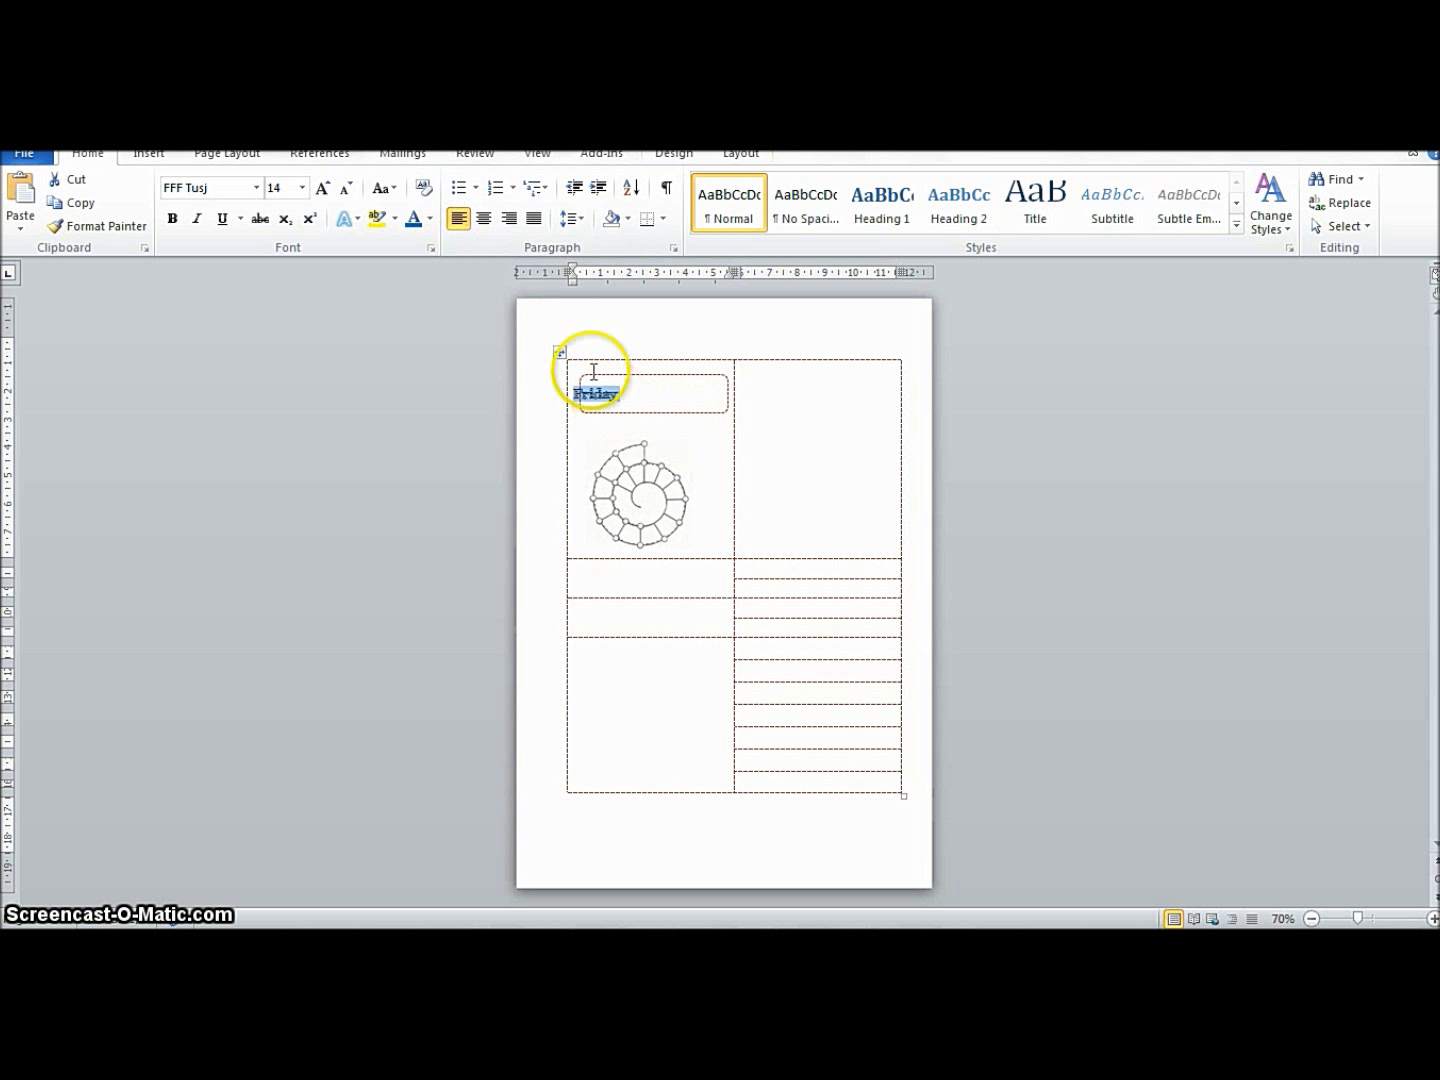
Color the word Friday dark red and add a slash after it, separated by a gap.
{"action": "left_click", "coordinate": [637, 394]}
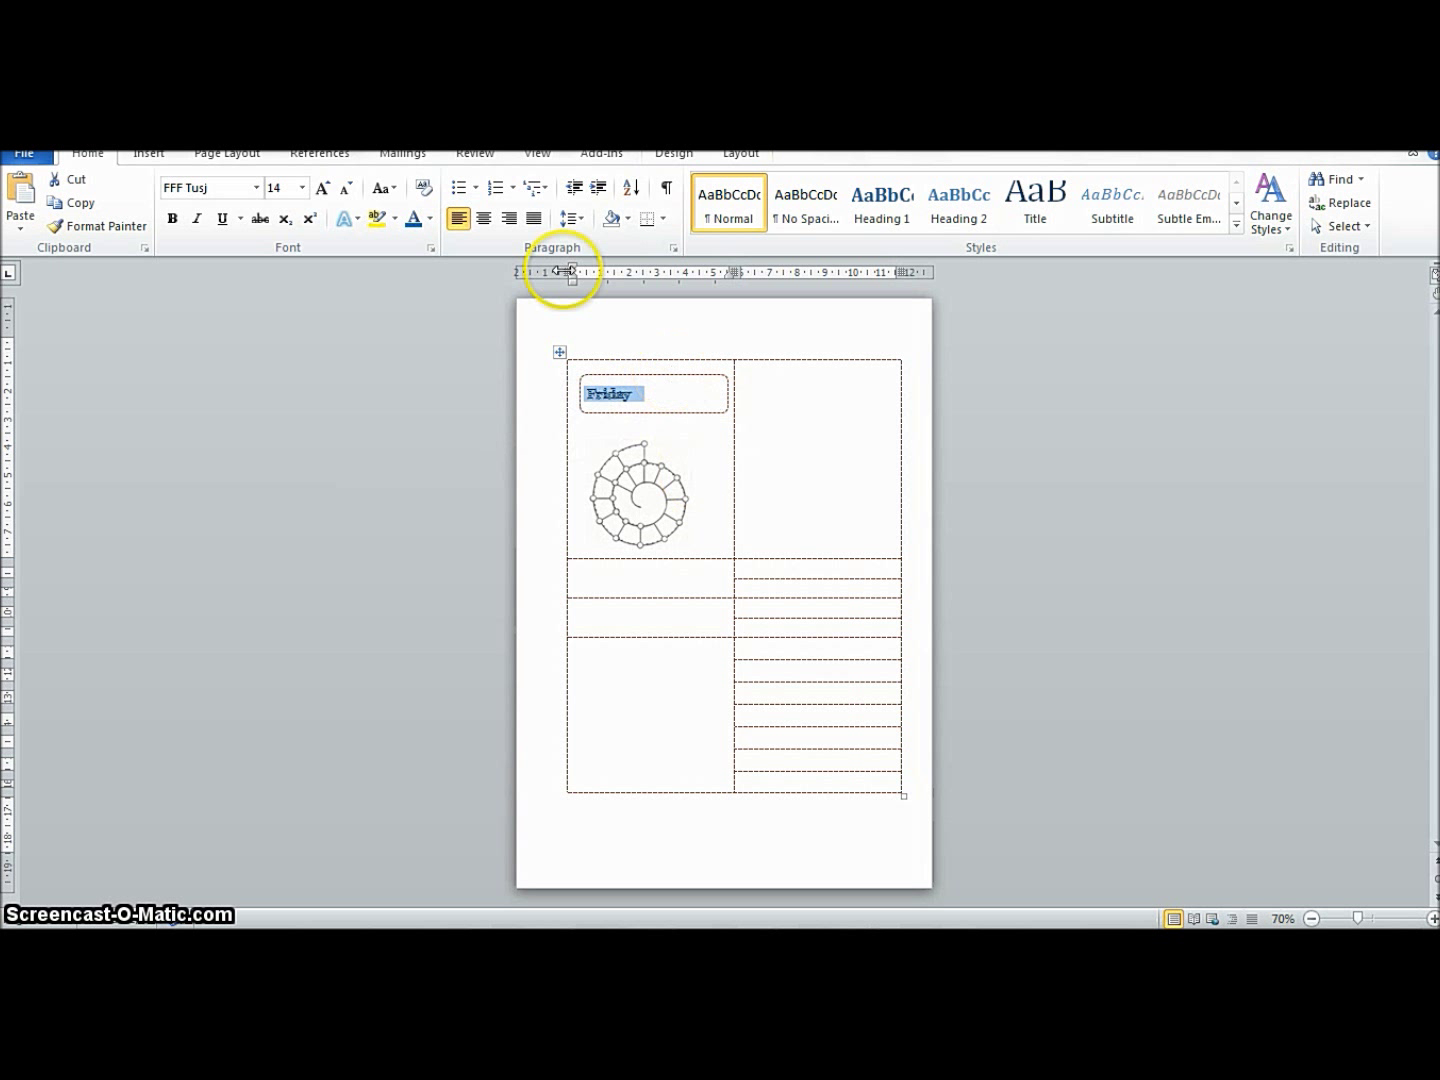
{"action": "left_click", "coordinate": [430, 220]}
{"action": "left_click", "coordinate": [353, 355]}
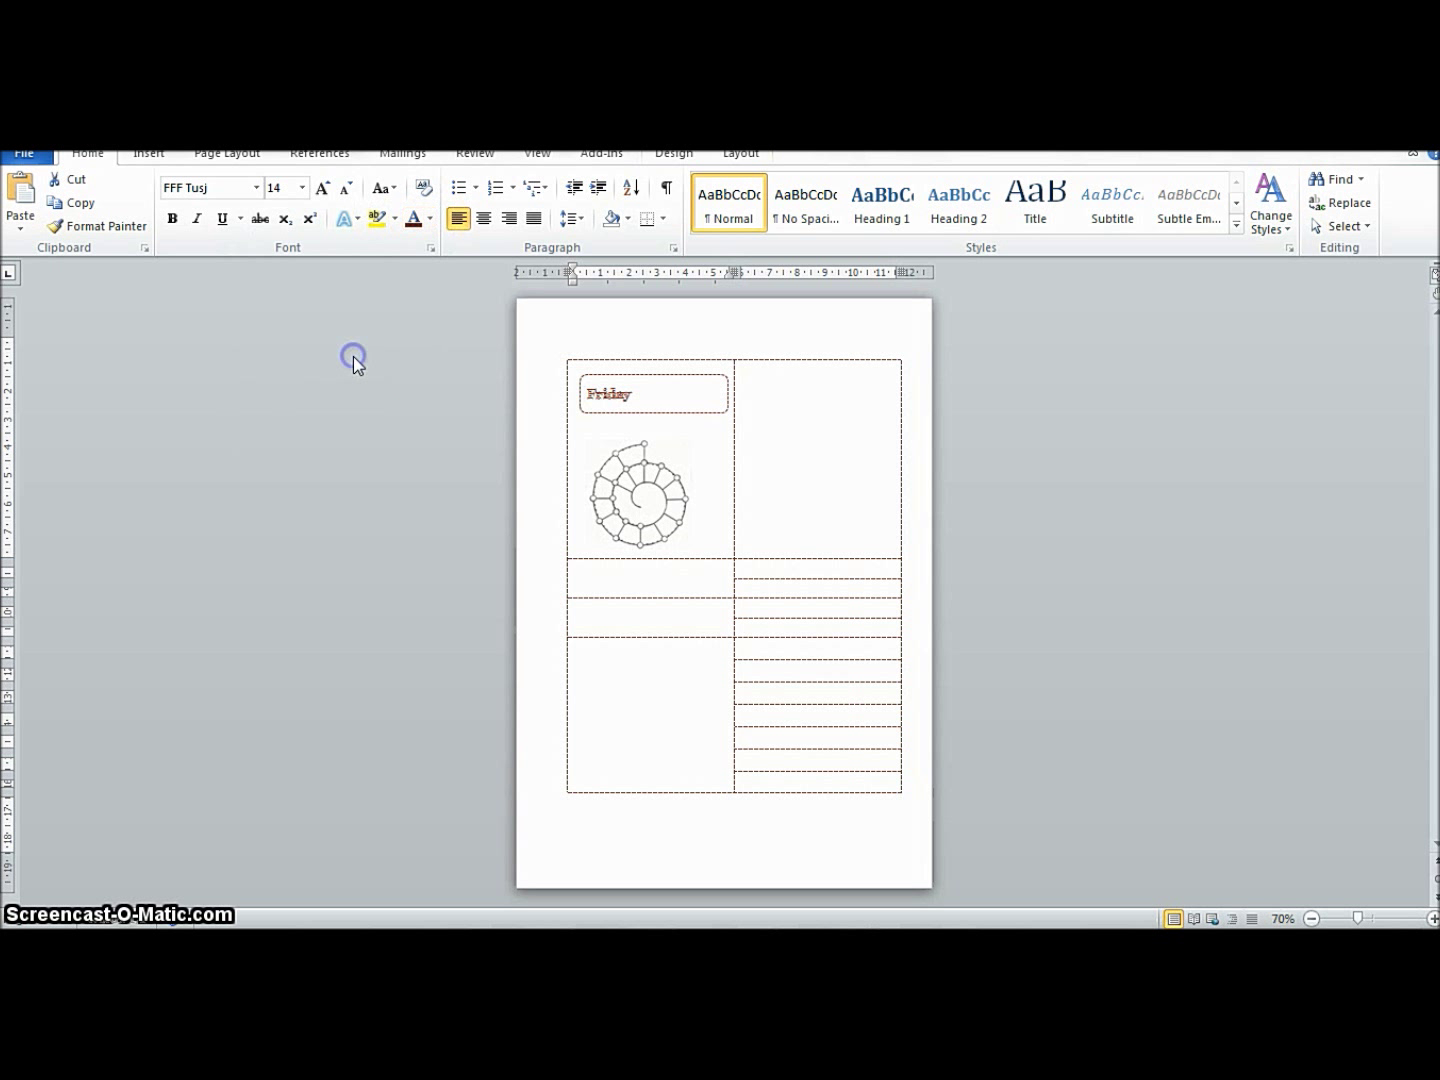
{"action": "left_click", "coordinate": [660, 394]}
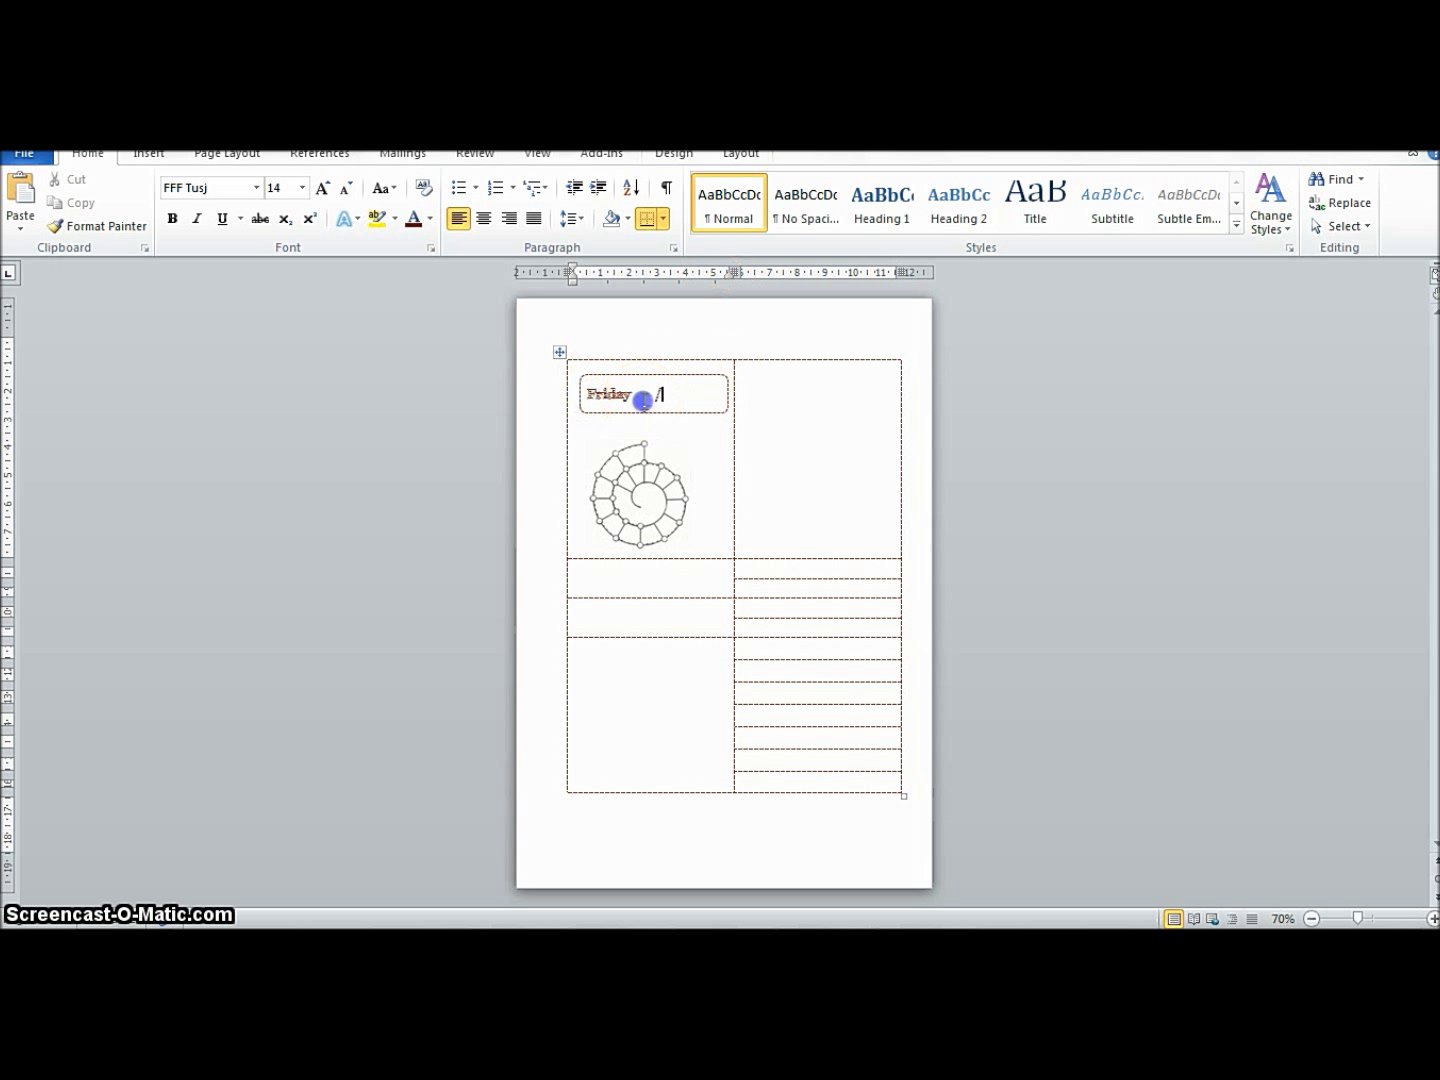
{"action": "left_click", "coordinate": [676, 468]}
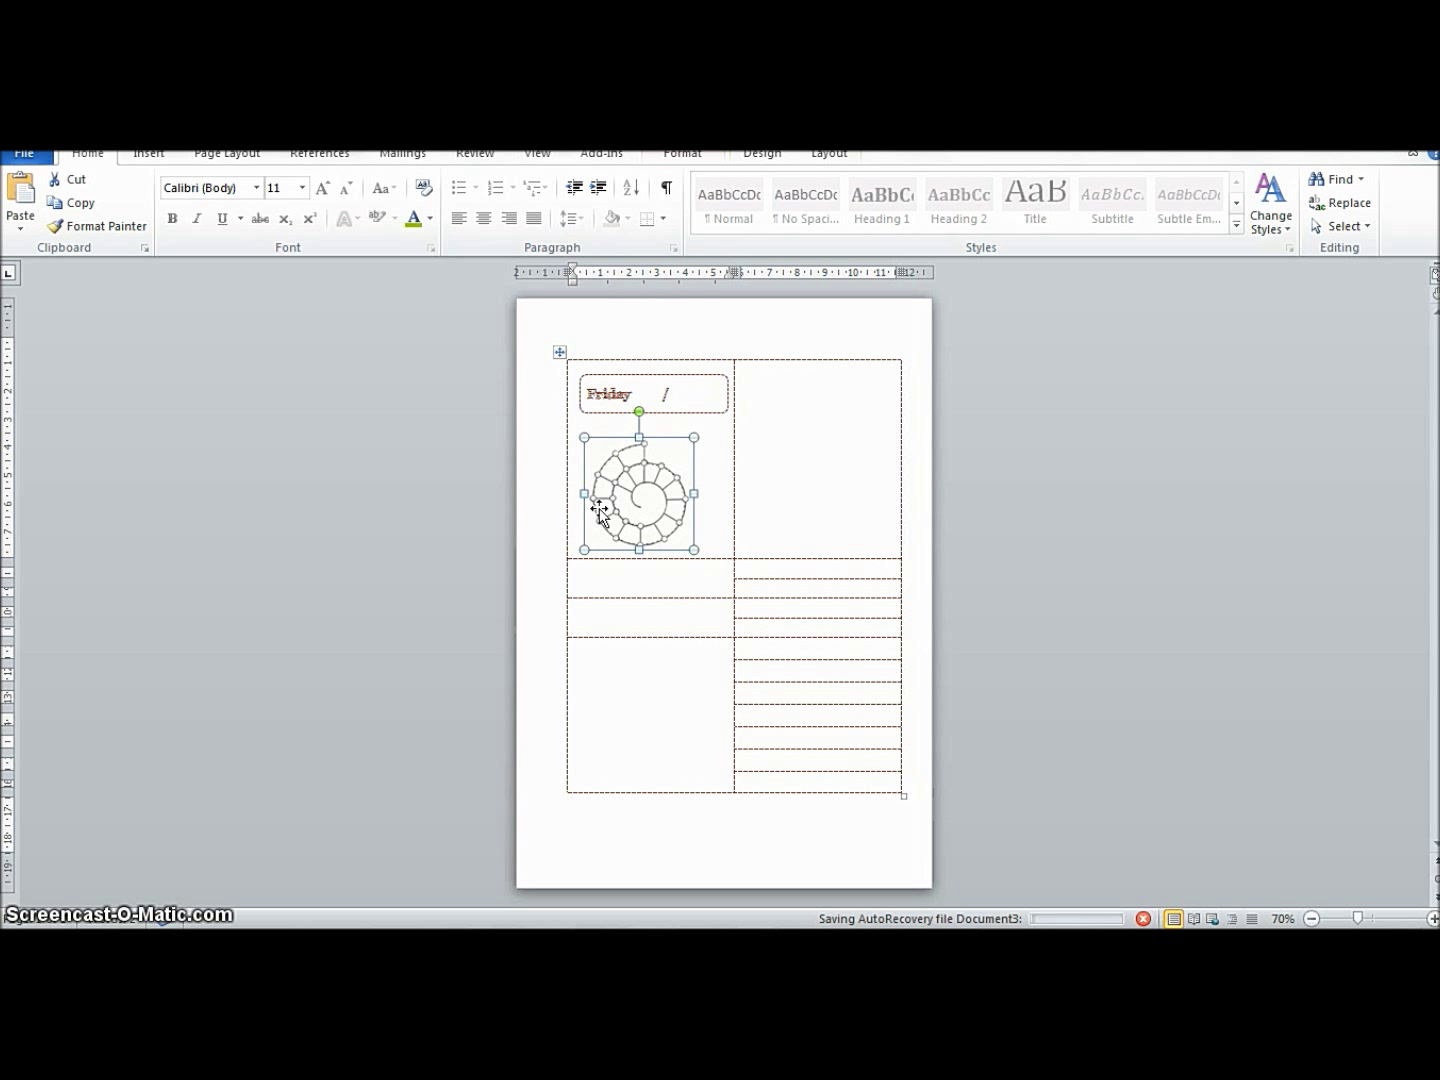
{"action": "left_click_drag", "start_coordinate": [599, 512], "coordinate": [672, 538]}
{"action": "left_click", "coordinate": [797, 498]}
Recolor the spiral picture with the light red accent variation.
{"action": "left_click", "coordinate": [643, 488]}
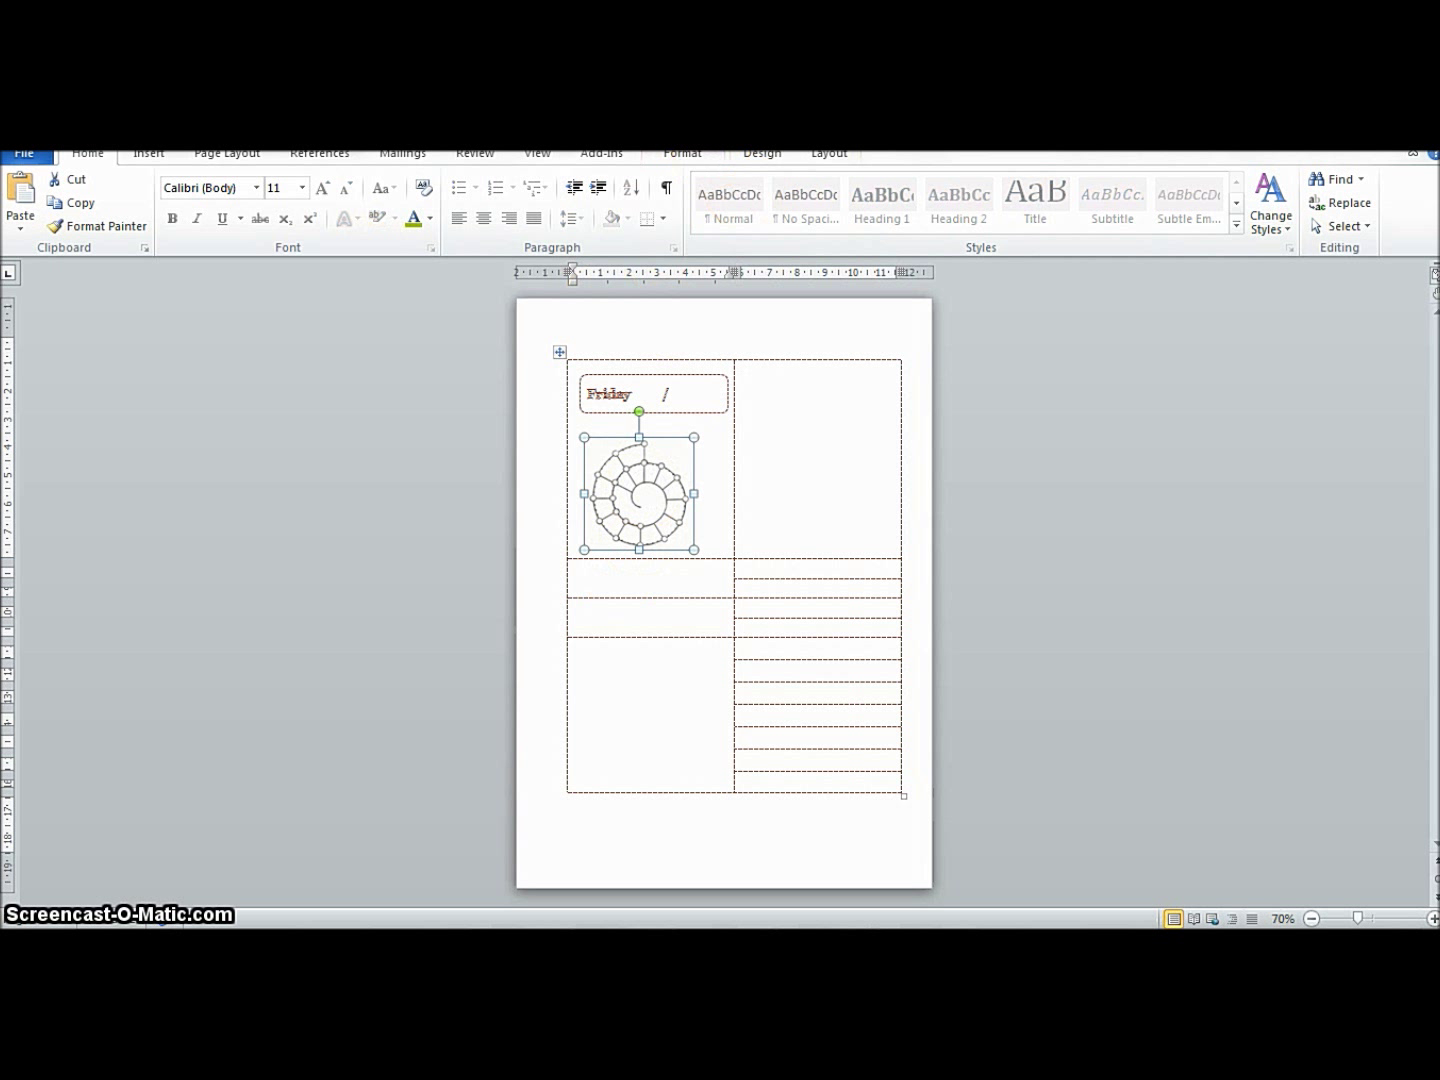
{"action": "left_click", "coordinate": [696, 157]}
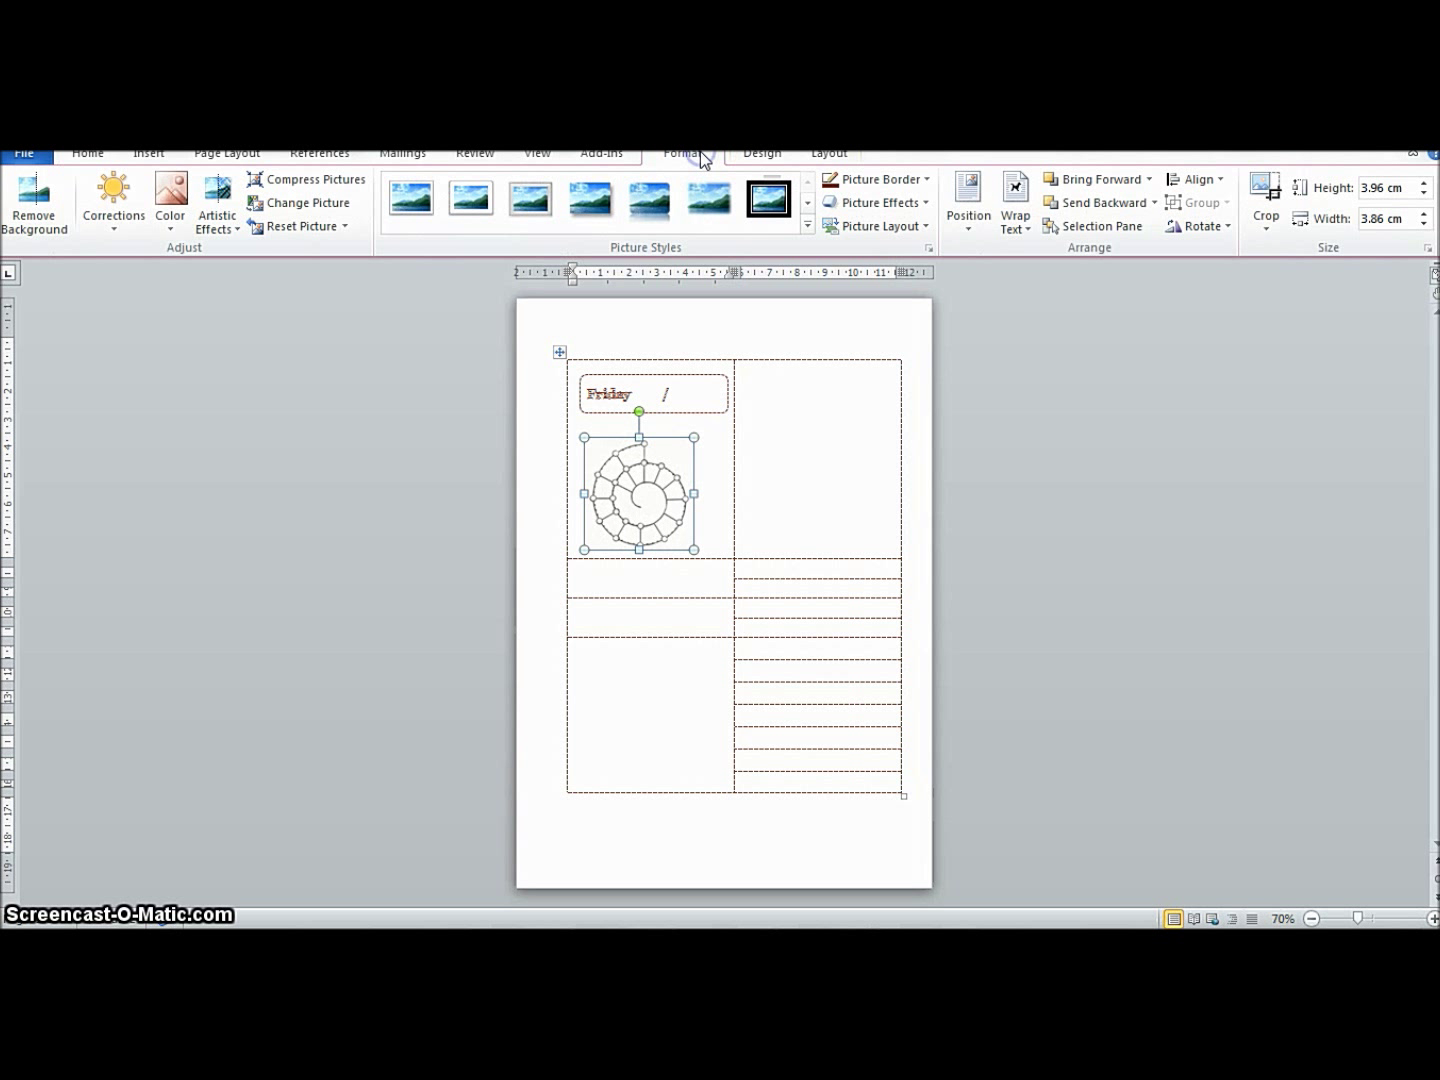
{"action": "left_click", "coordinate": [680, 165]}
{"action": "left_click", "coordinate": [173, 222]}
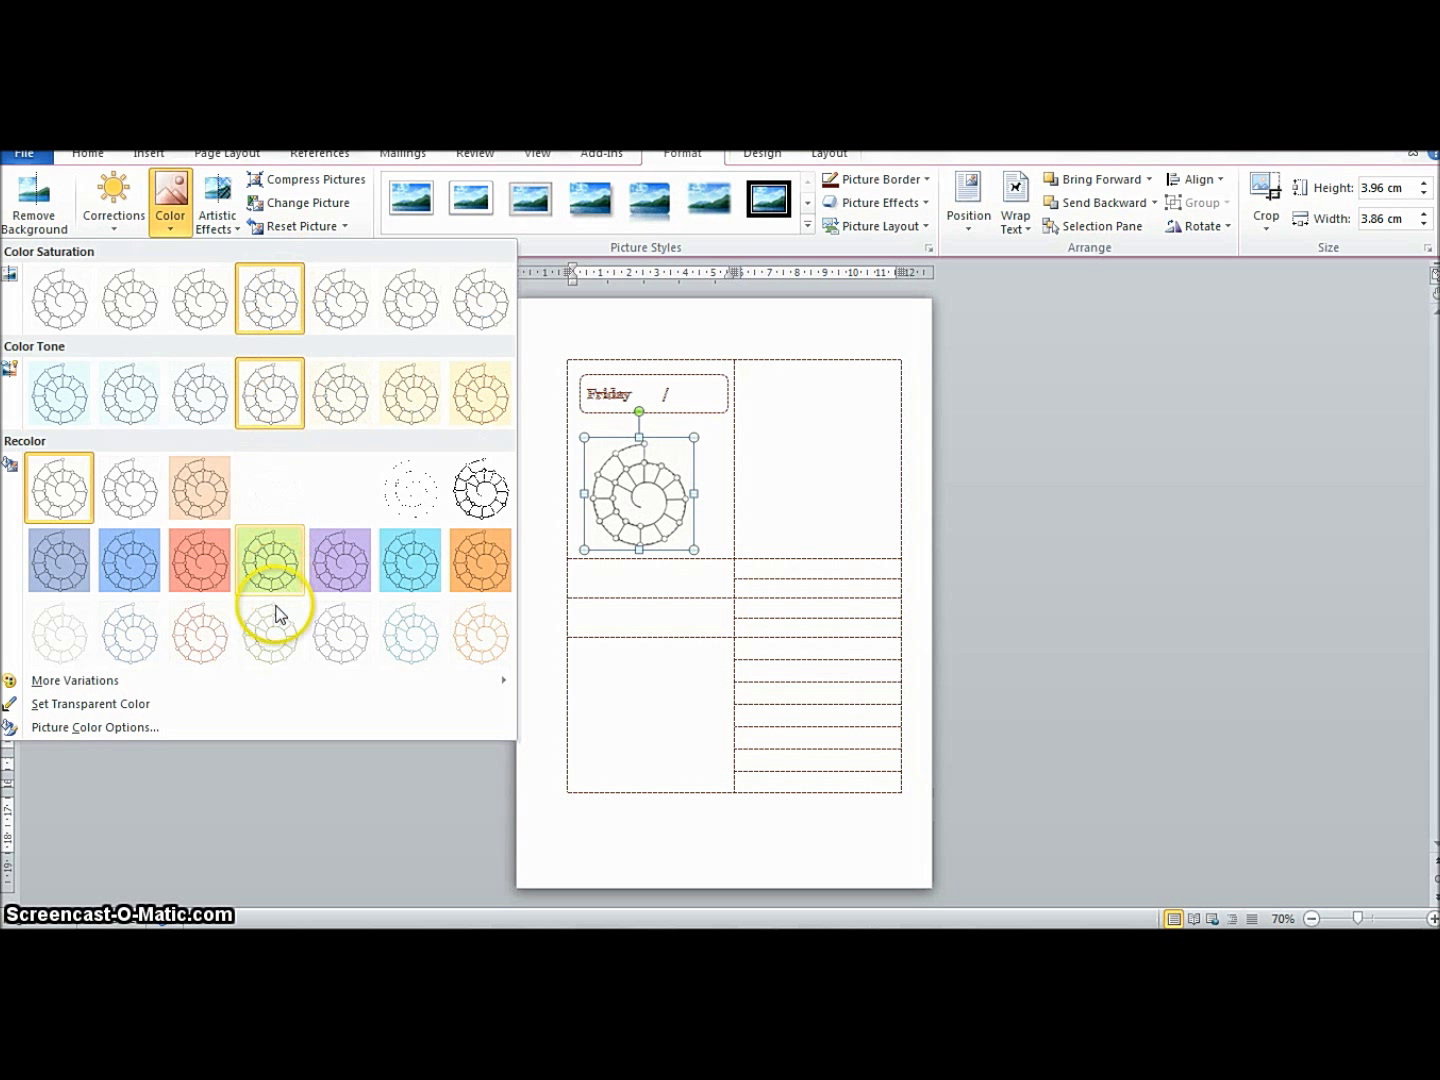
{"action": "left_click", "coordinate": [181, 637]}
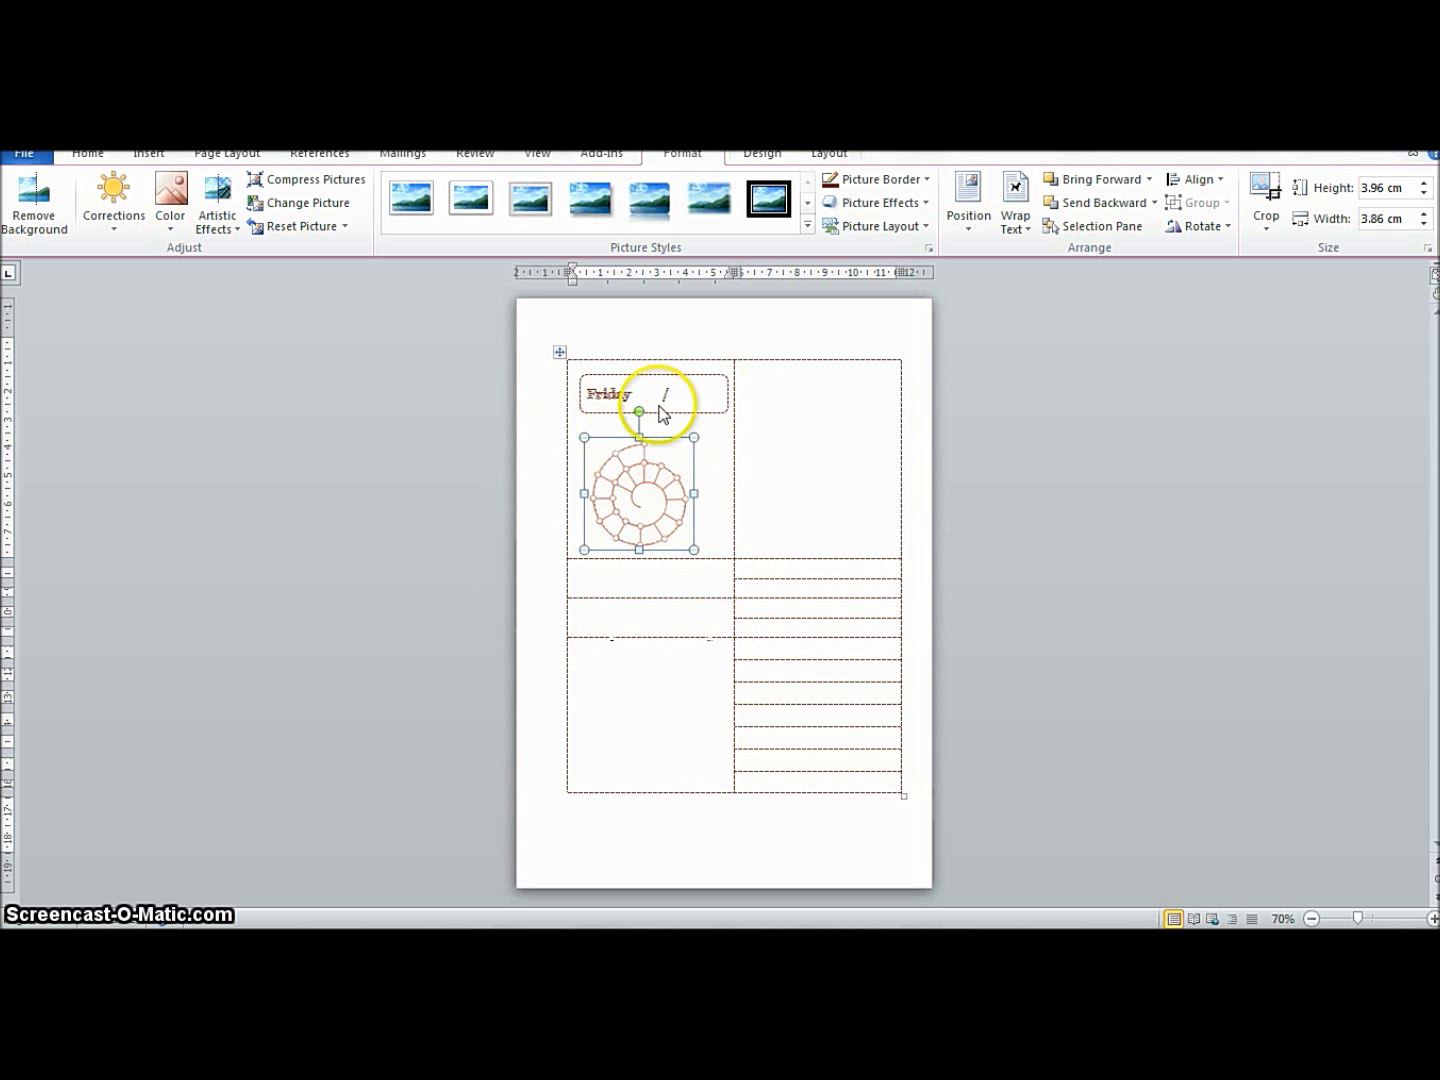
{"action": "left_click", "coordinate": [710, 491]}
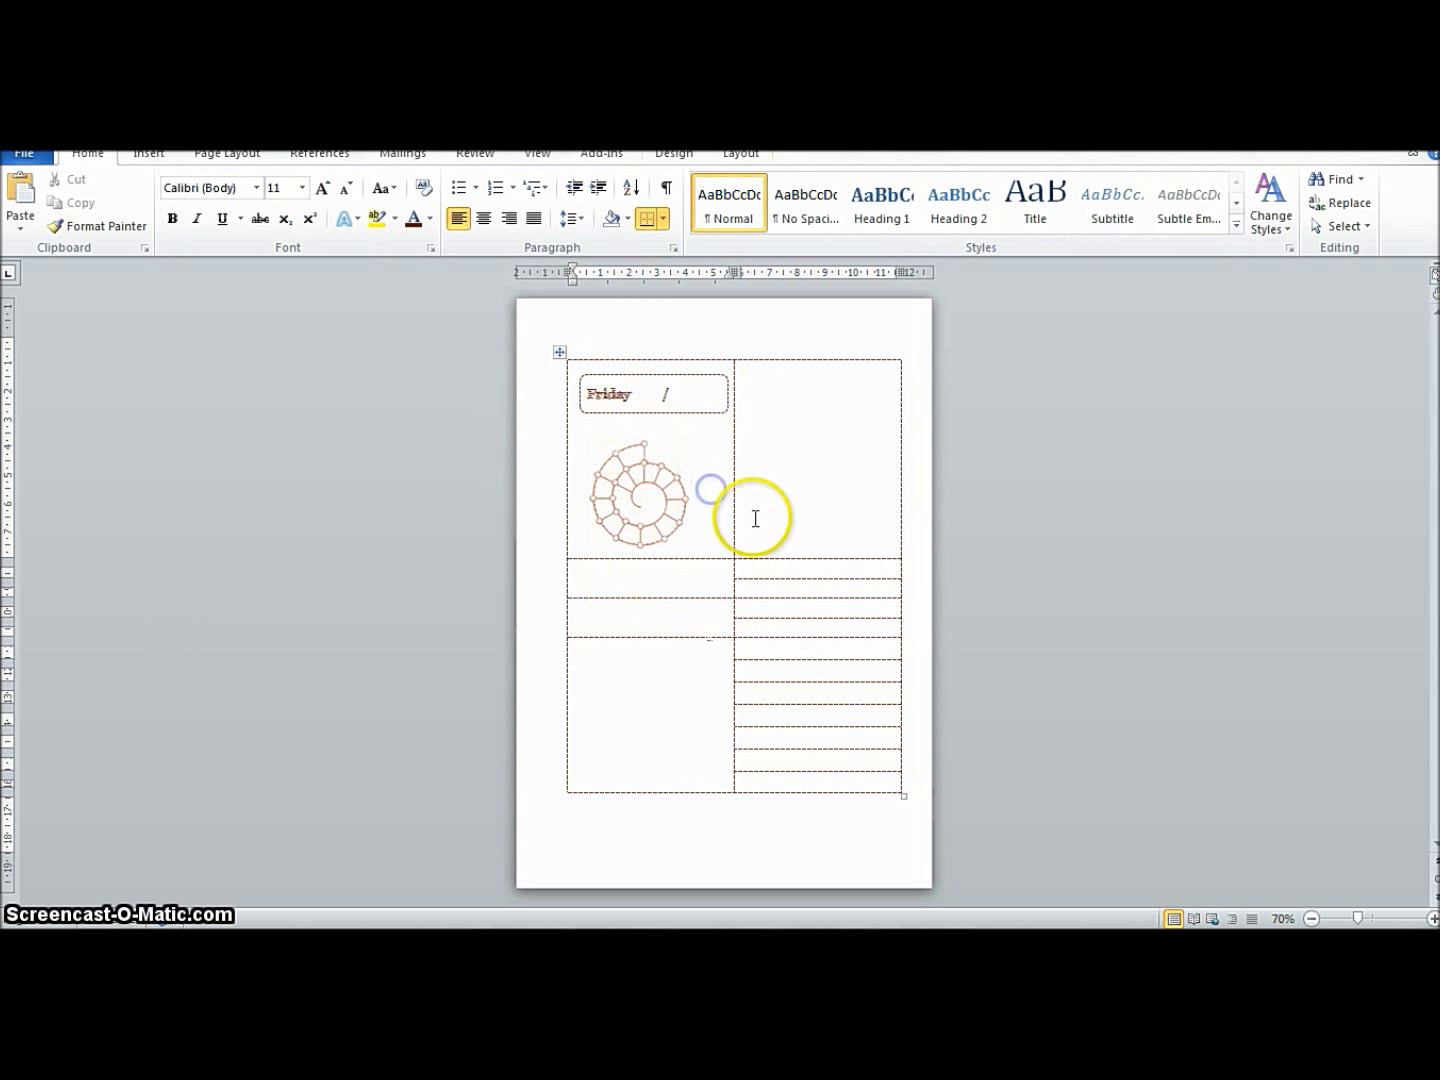
{"action": "left_click", "coordinate": [665, 503]}
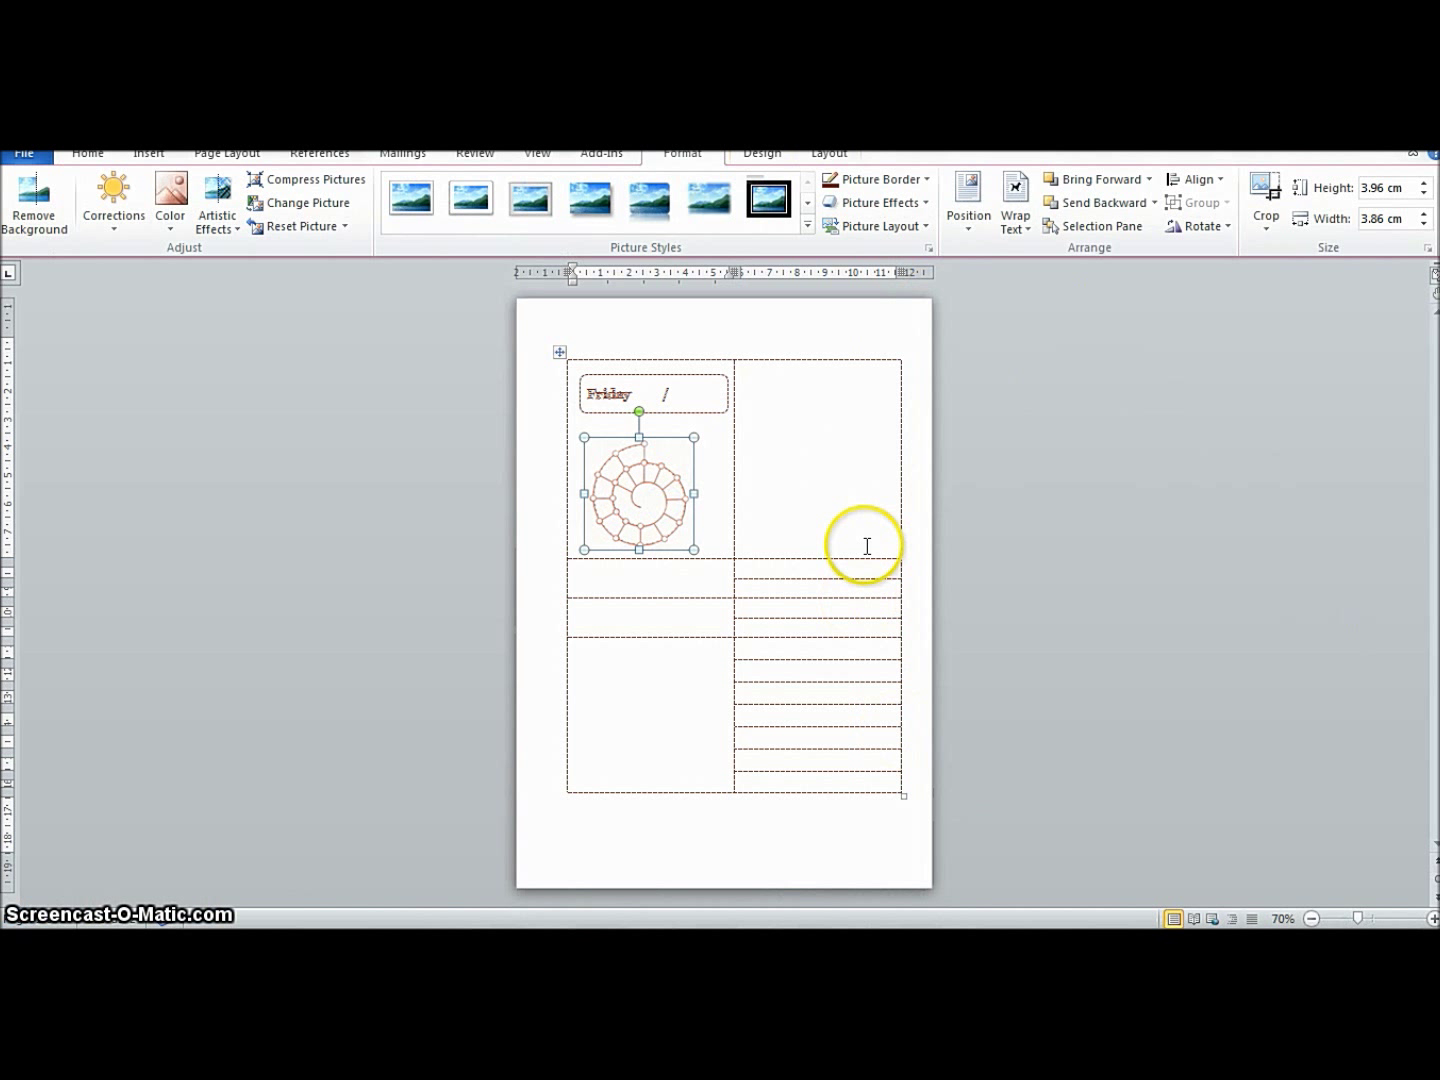
Insert water2.PNG into the cell below the spiral picture and shrink it to about 0.83 by 2.01 cm.
{"action": "left_click", "coordinate": [597, 585]}
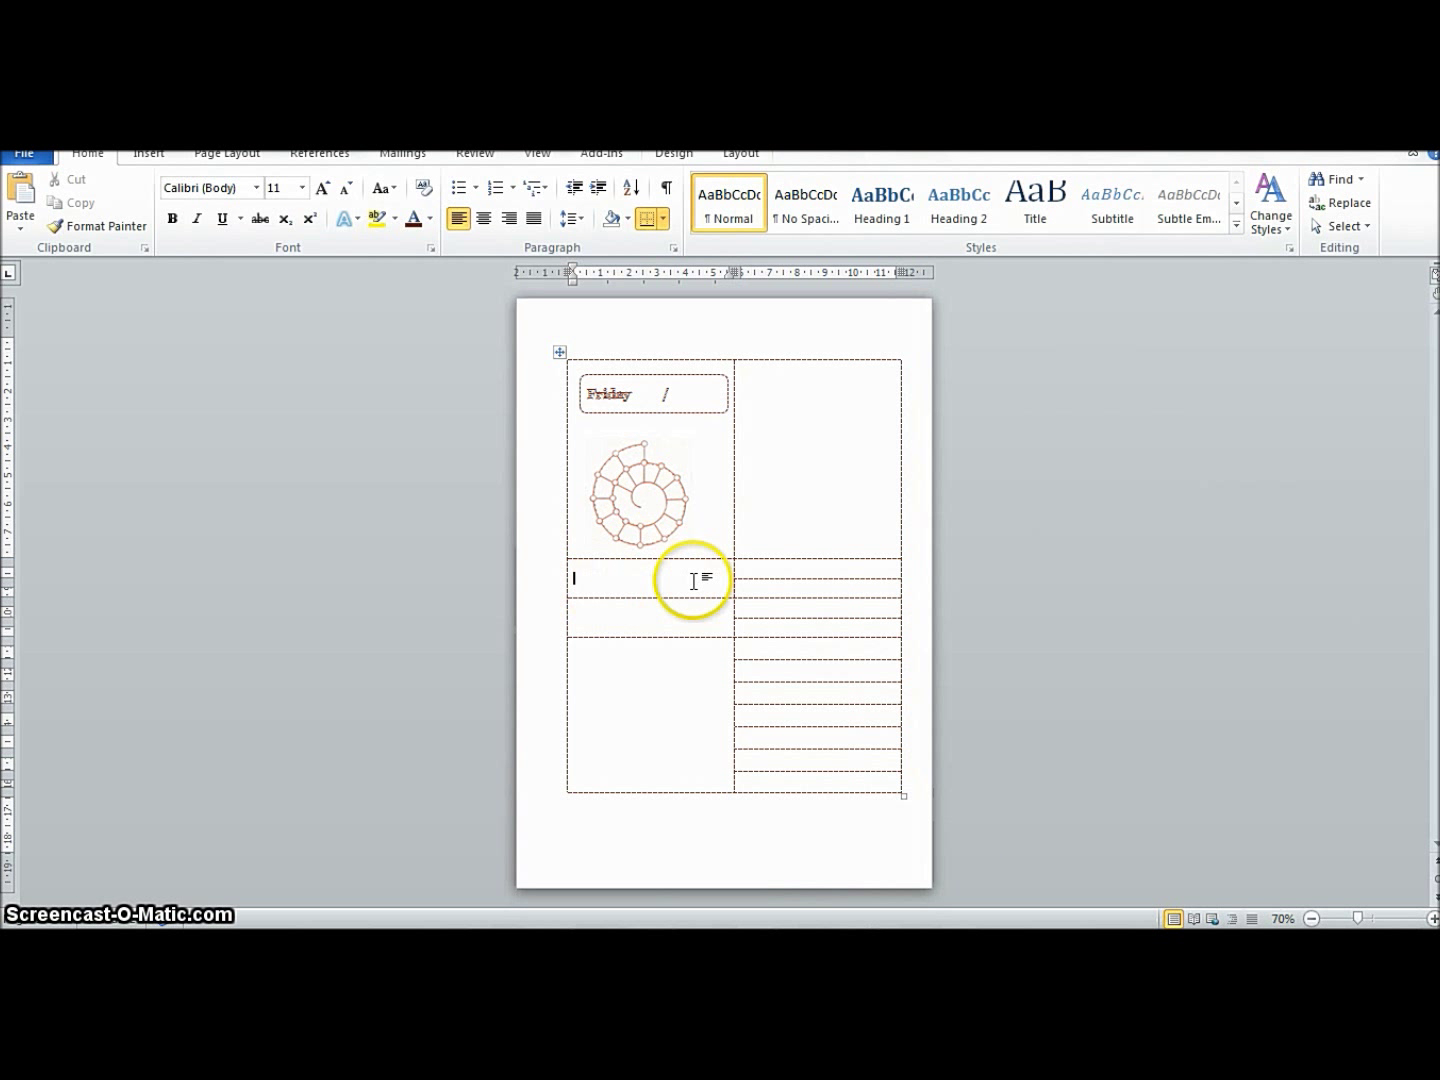
{"action": "left_click", "coordinate": [158, 157]}
{"action": "left_click", "coordinate": [214, 194]}
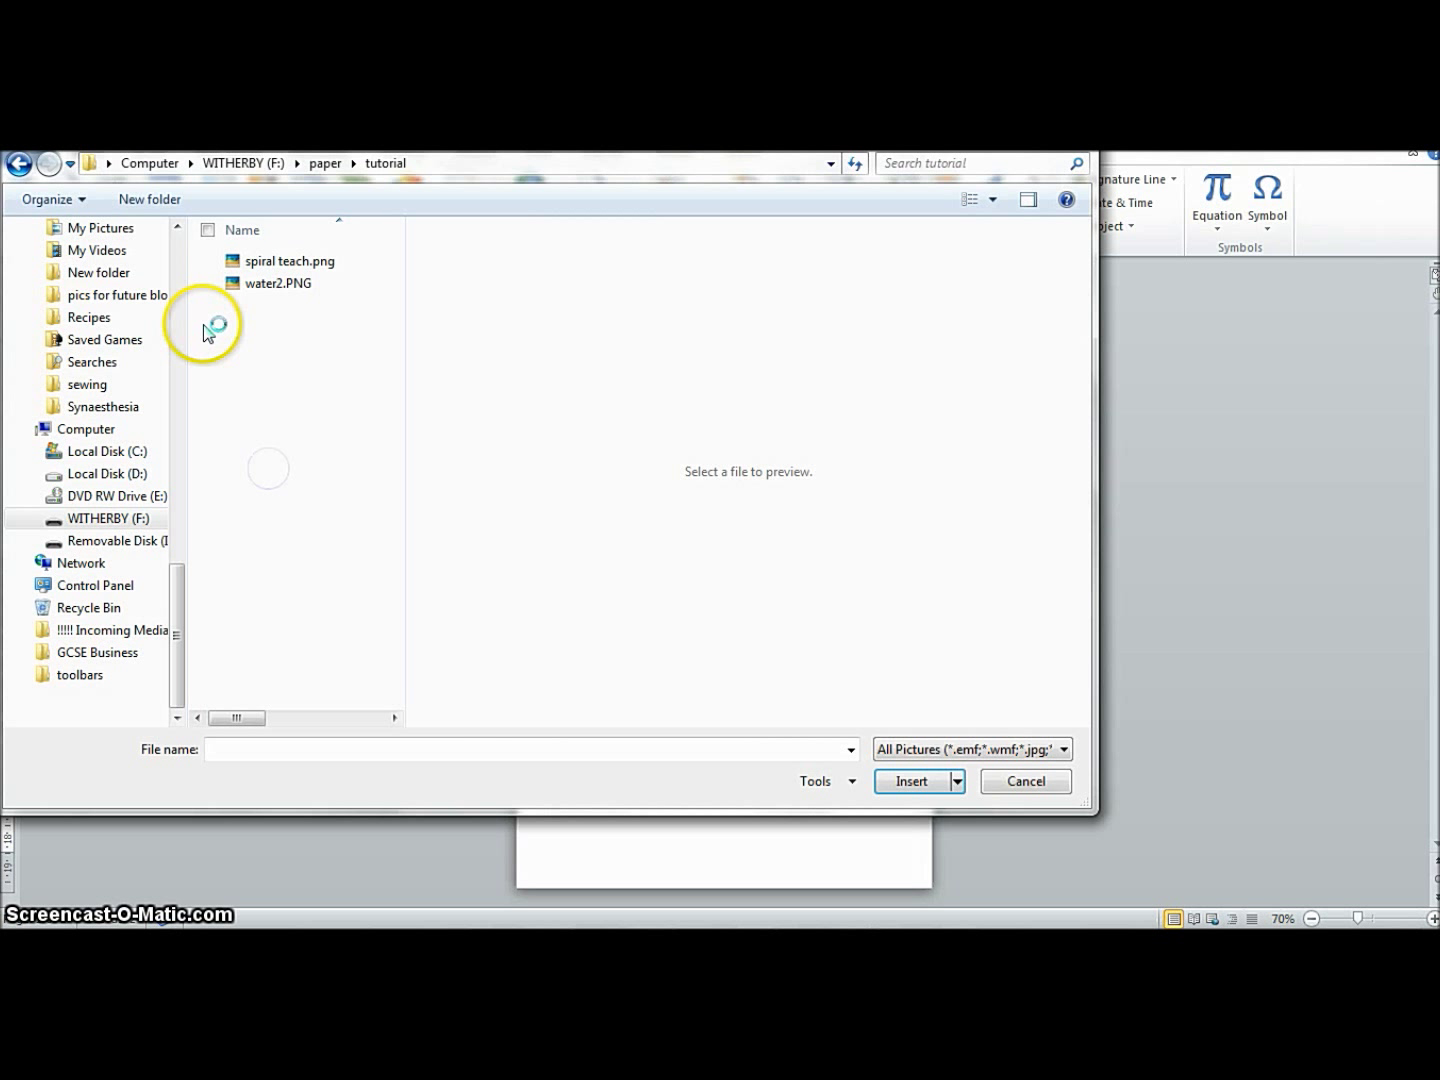
{"action": "left_click", "coordinate": [278, 285]}
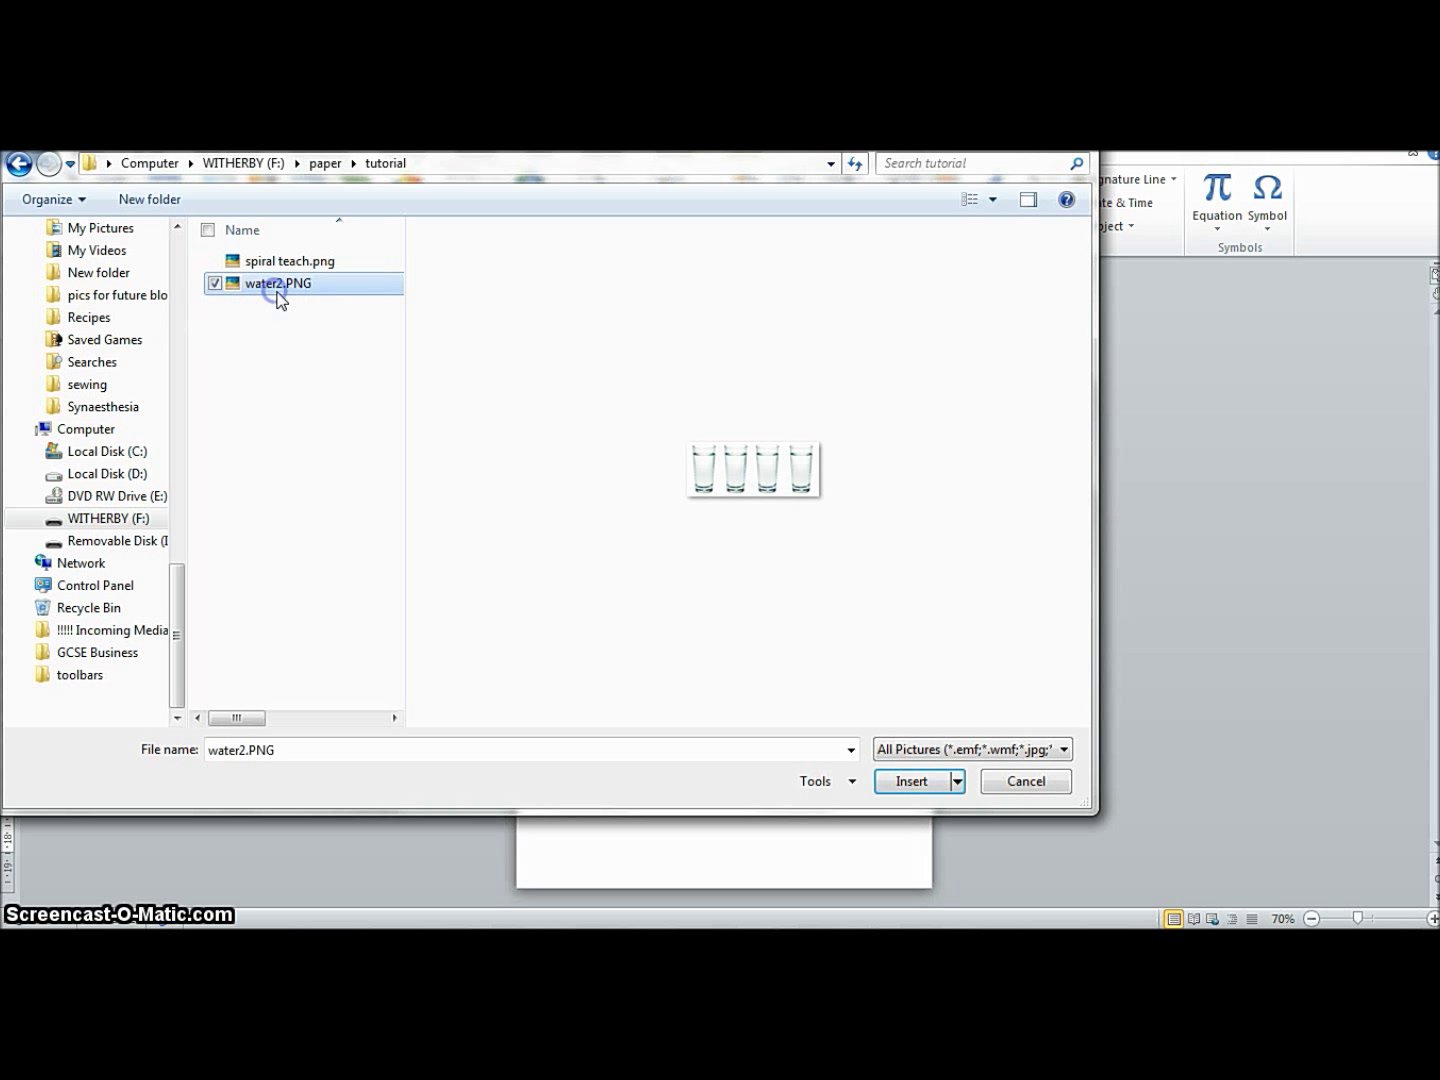
{"action": "left_click", "coordinate": [940, 782]}
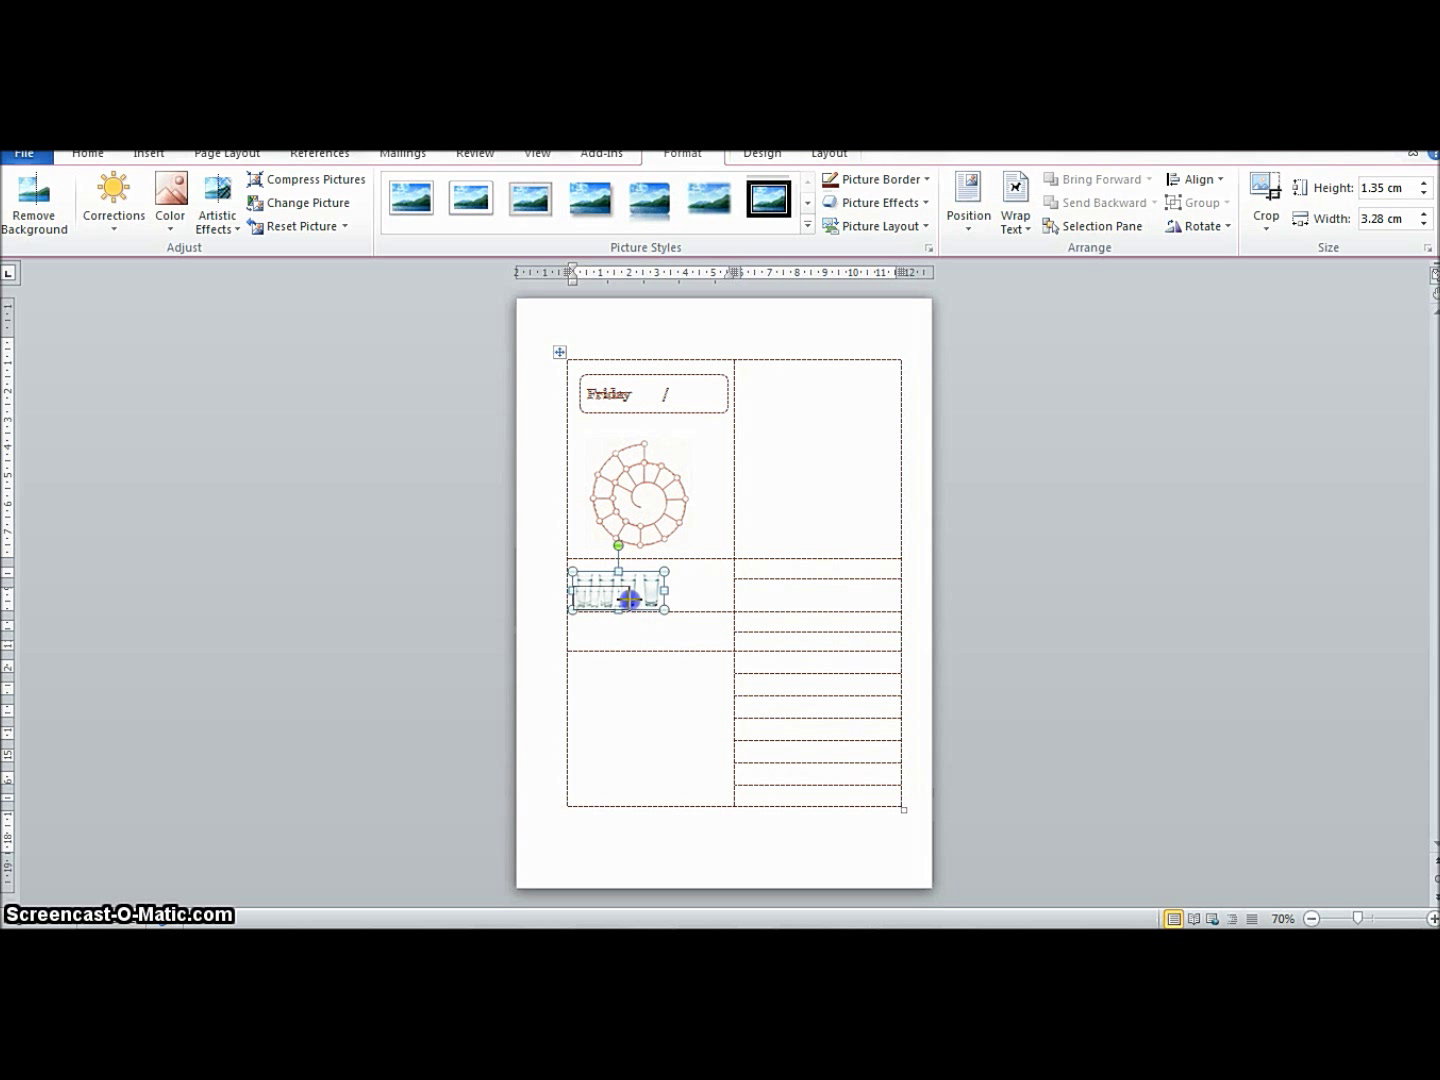
{"action": "left_click_drag", "start_coordinate": [629, 599], "coordinate": [630, 598]}
Duplicate the water glasses picture beside the original in the same cell.
{"action": "left_click", "coordinate": [611, 588]}
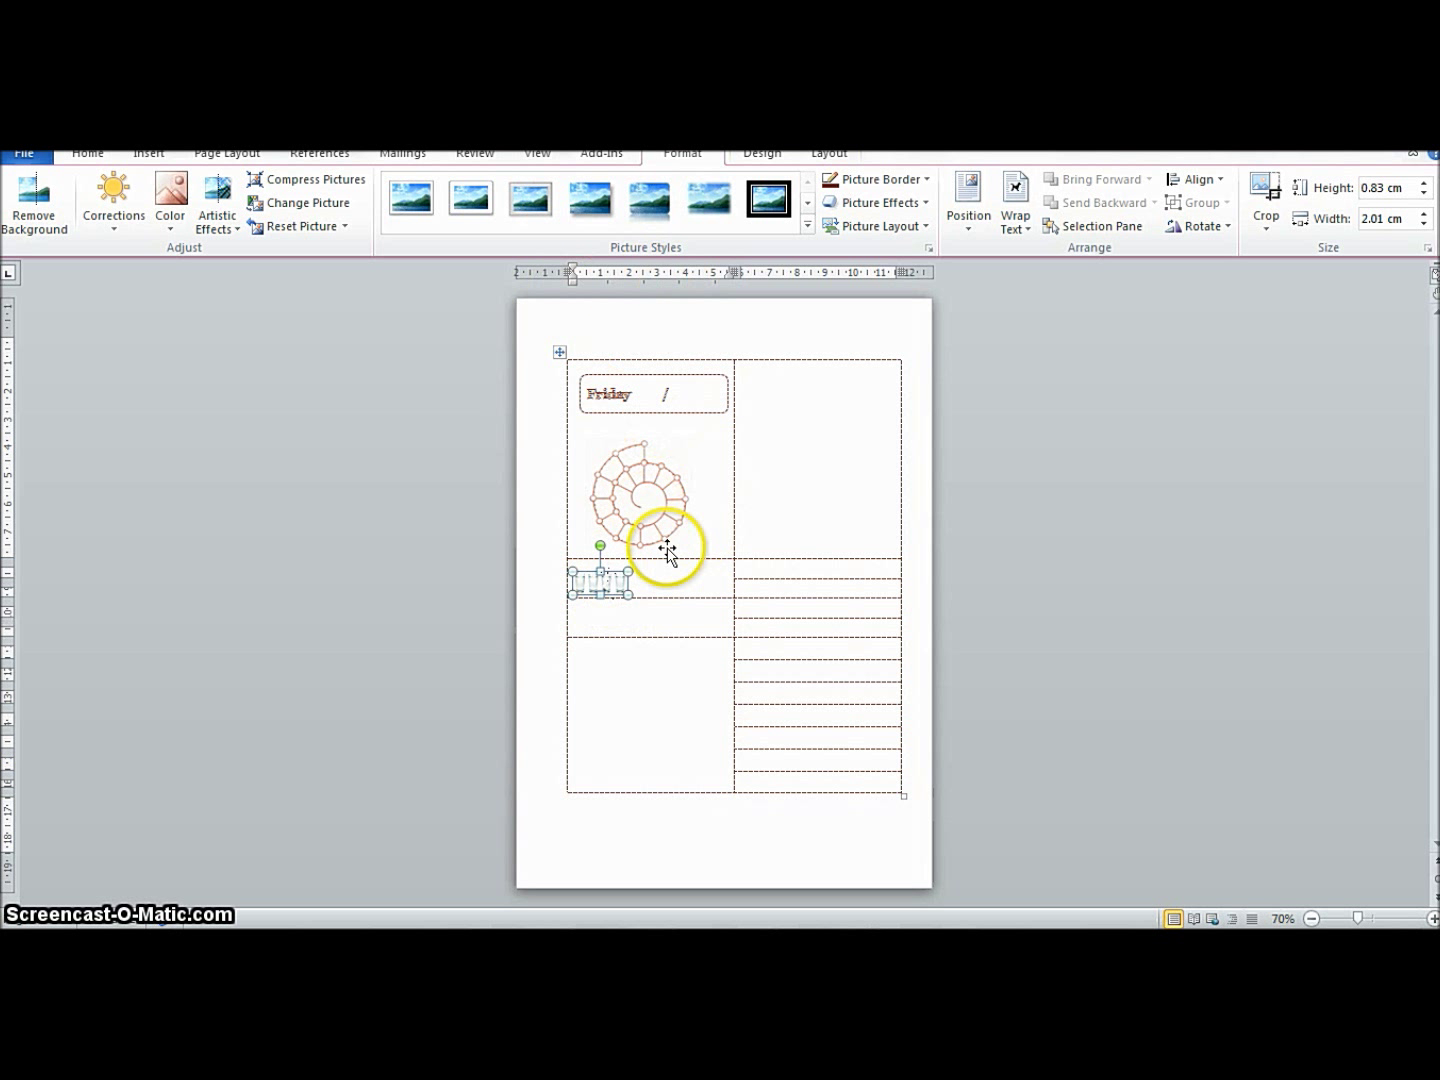
{"action": "left_click", "coordinate": [658, 578]}
{"action": "key", "text": "ctrl+v"}
{"action": "left_click", "coordinate": [600, 586]}
{"action": "left_click", "coordinate": [614, 620]}
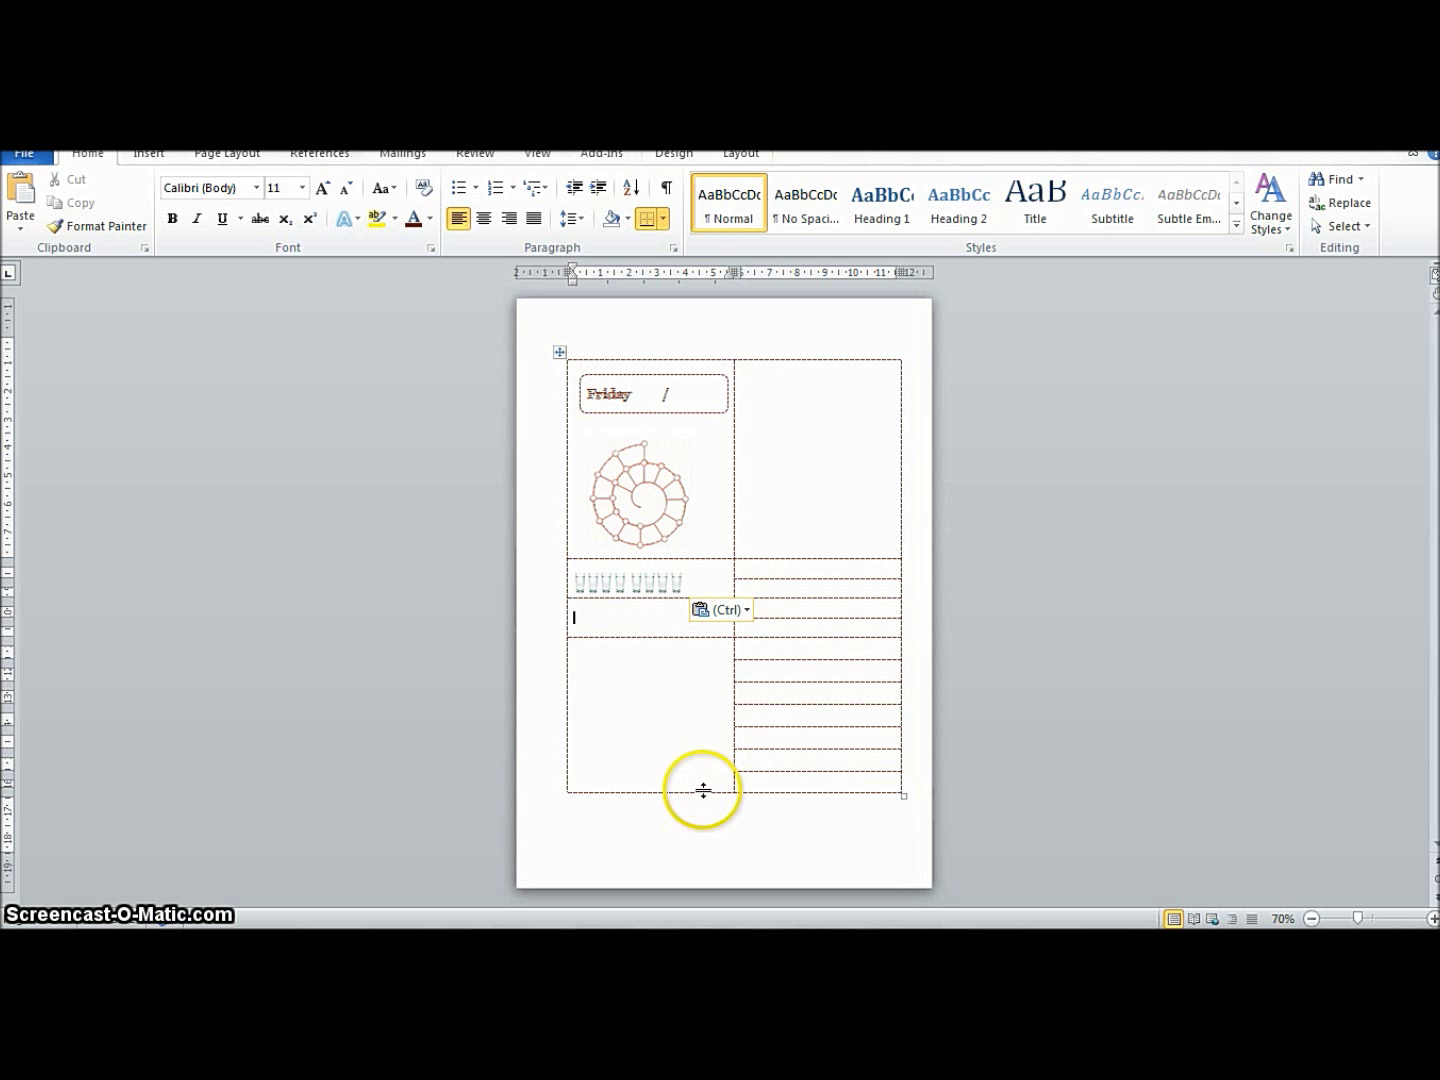
{"action": "left_click_drag", "start_coordinate": [705, 768], "coordinate": [705, 765]}
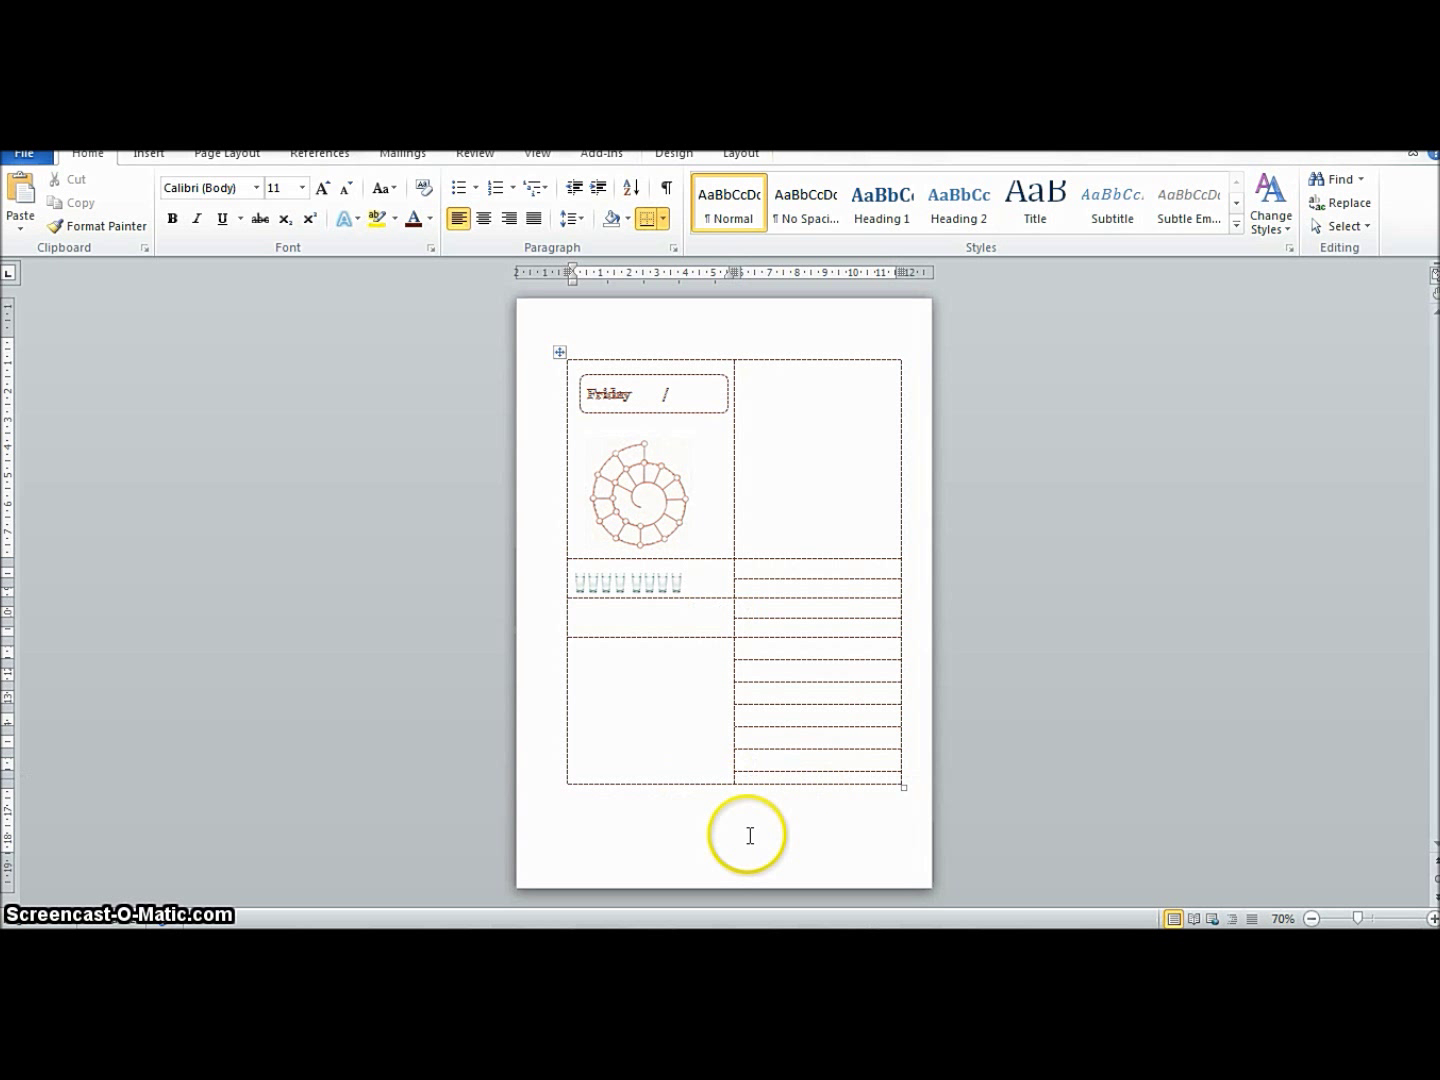
{"action": "key", "text": "ctrl+z"}
{"action": "left_click", "coordinate": [820, 430]}
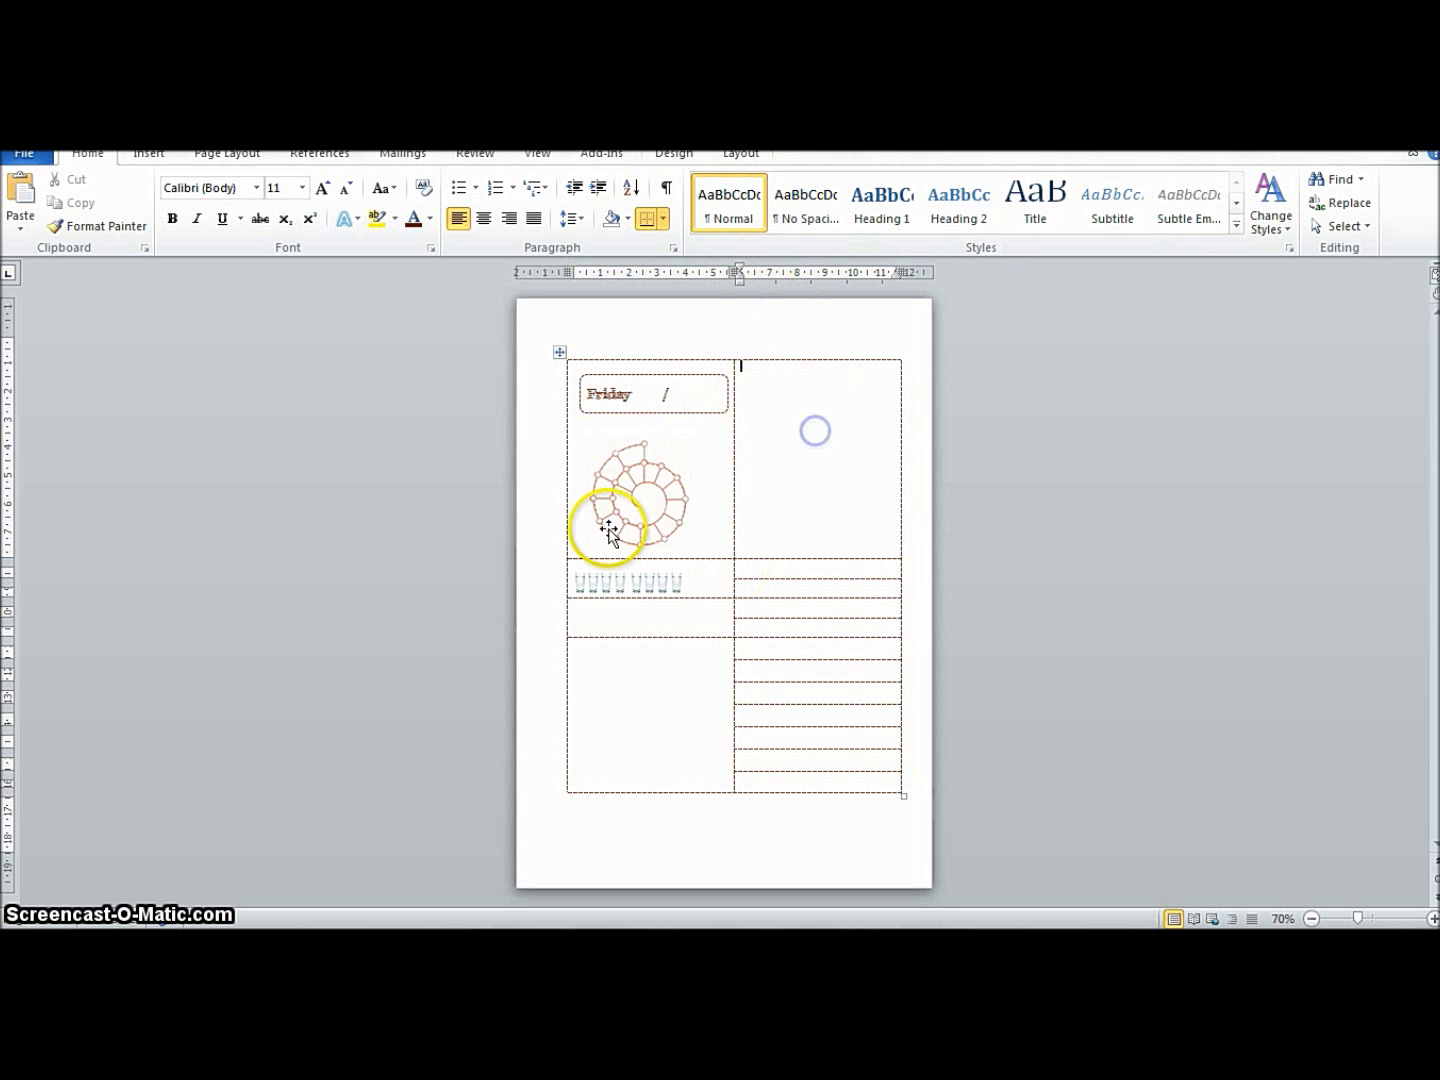
Center the spiral picture beneath the Friday box, with its text wrapping set to Tight.
{"action": "left_click", "coordinate": [634, 514]}
{"action": "left_click_drag", "start_coordinate": [651, 491], "coordinate": [668, 477]}
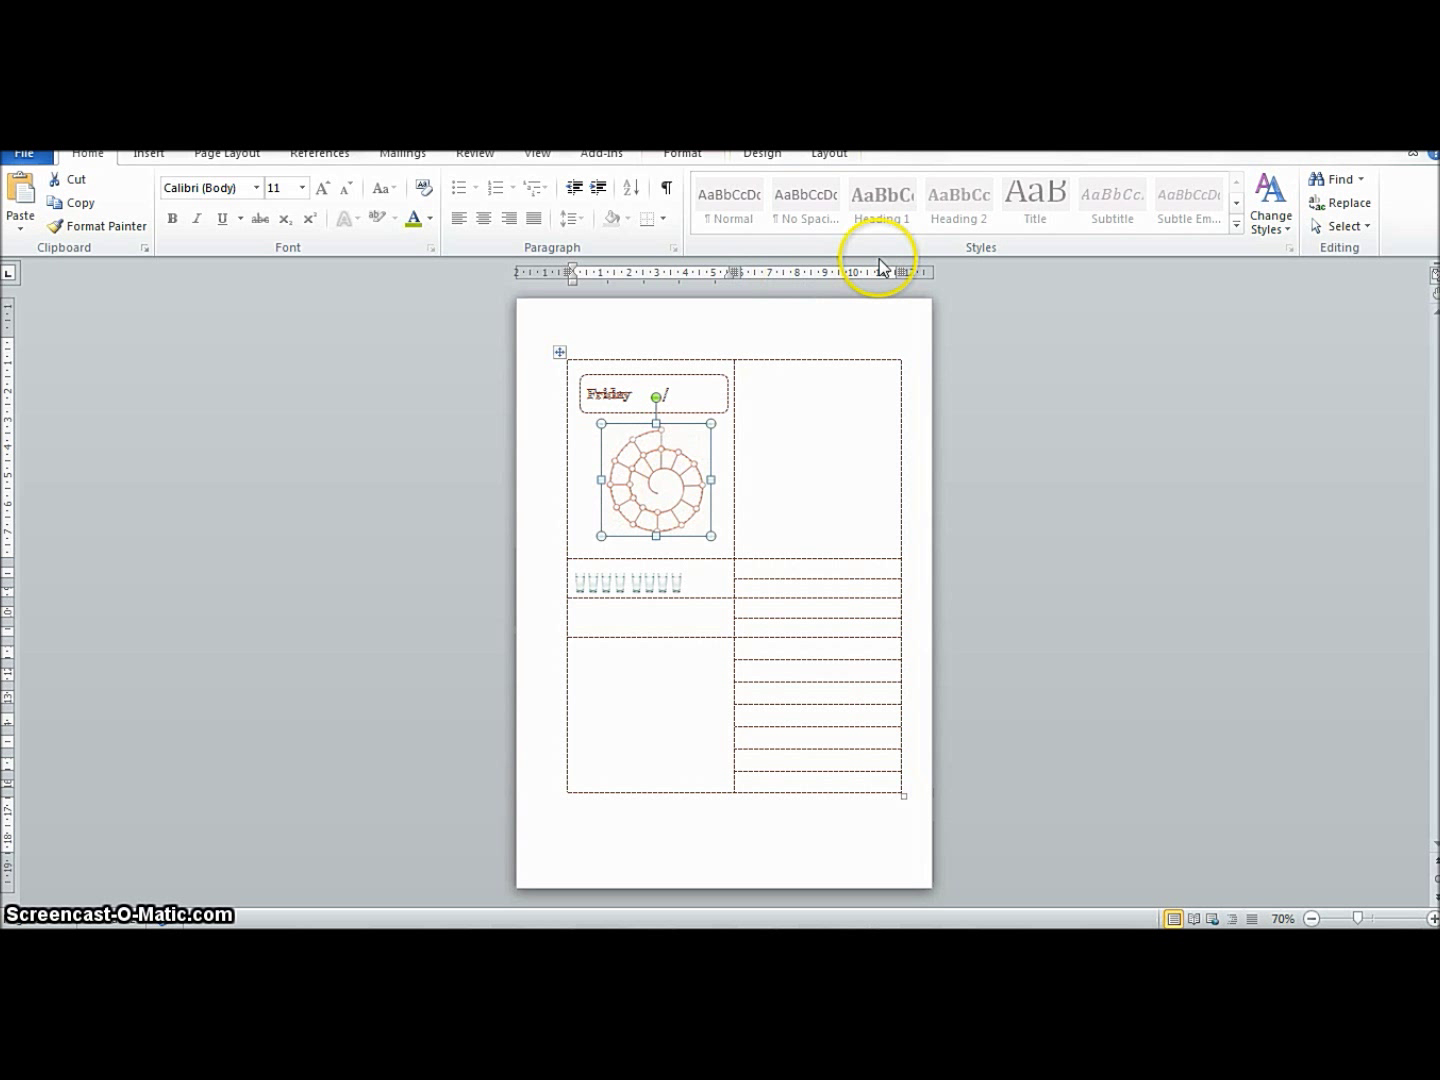
{"action": "left_click", "coordinate": [762, 155]}
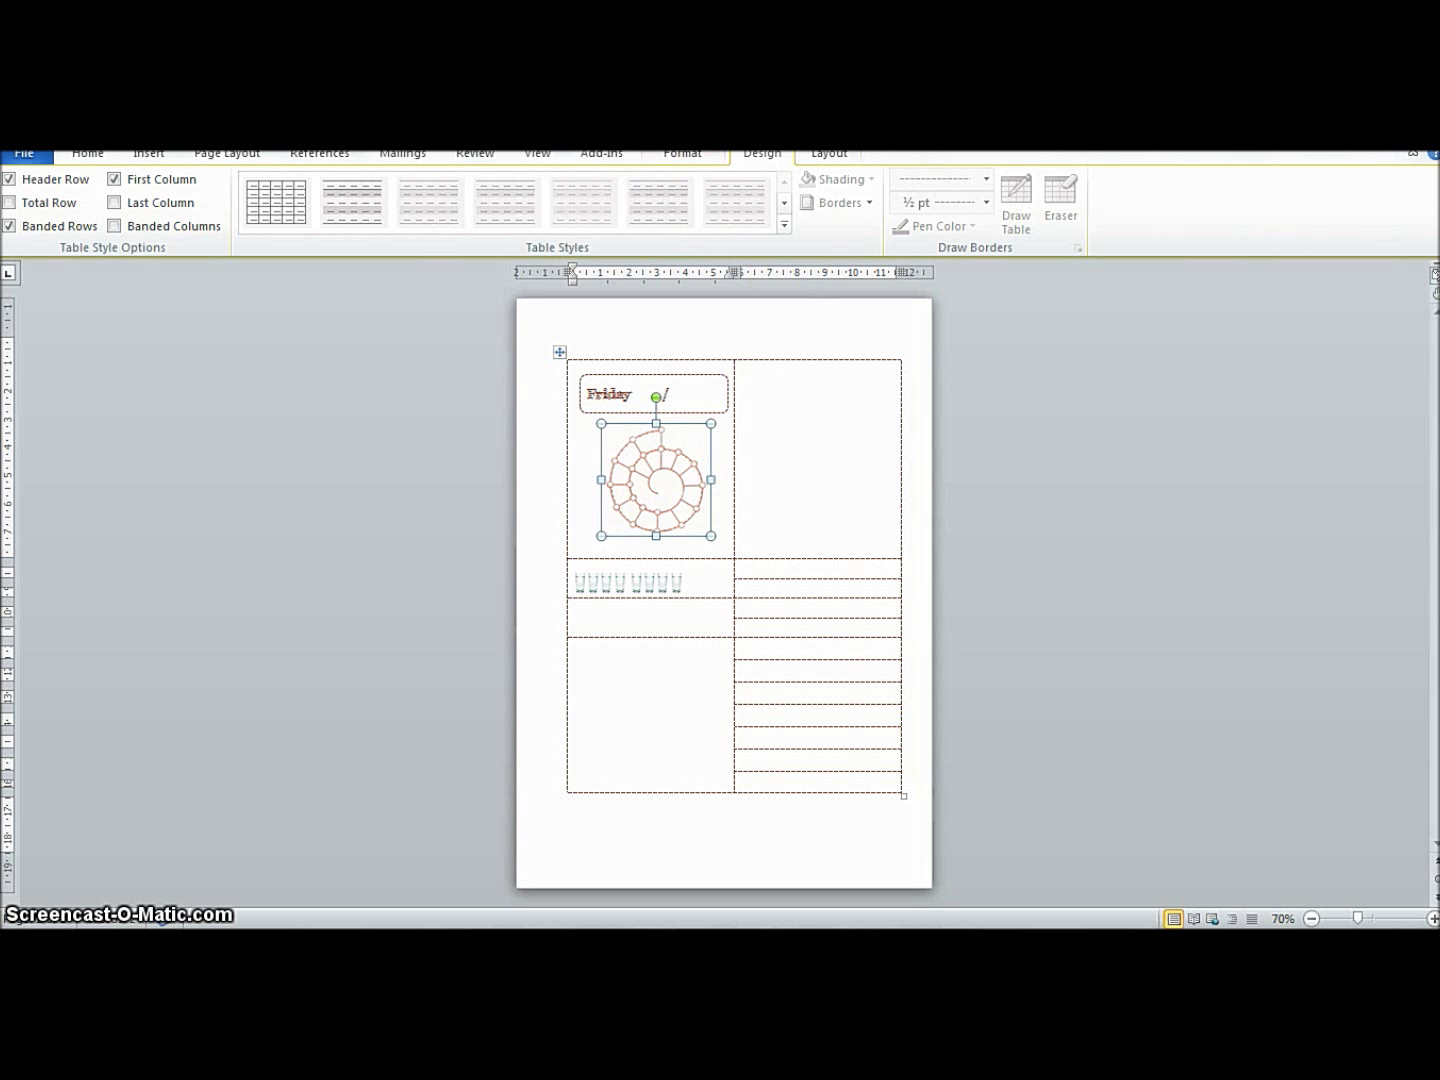
{"action": "left_click", "coordinate": [683, 155]}
{"action": "left_click", "coordinate": [1025, 230]}
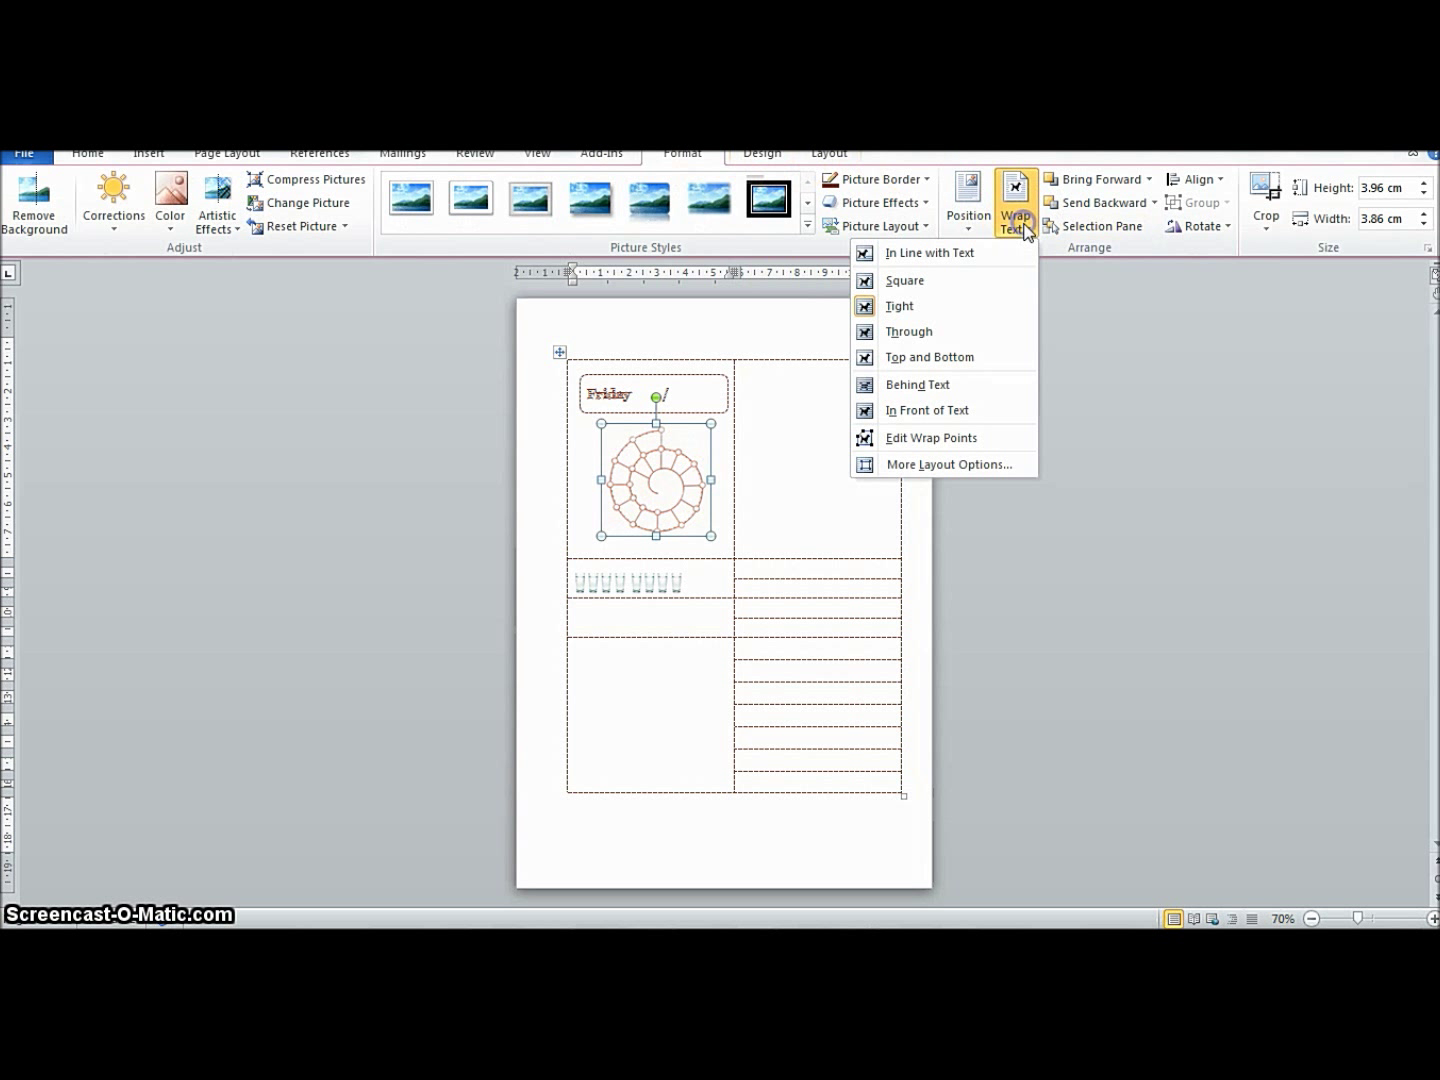
{"action": "left_click", "coordinate": [900, 306]}
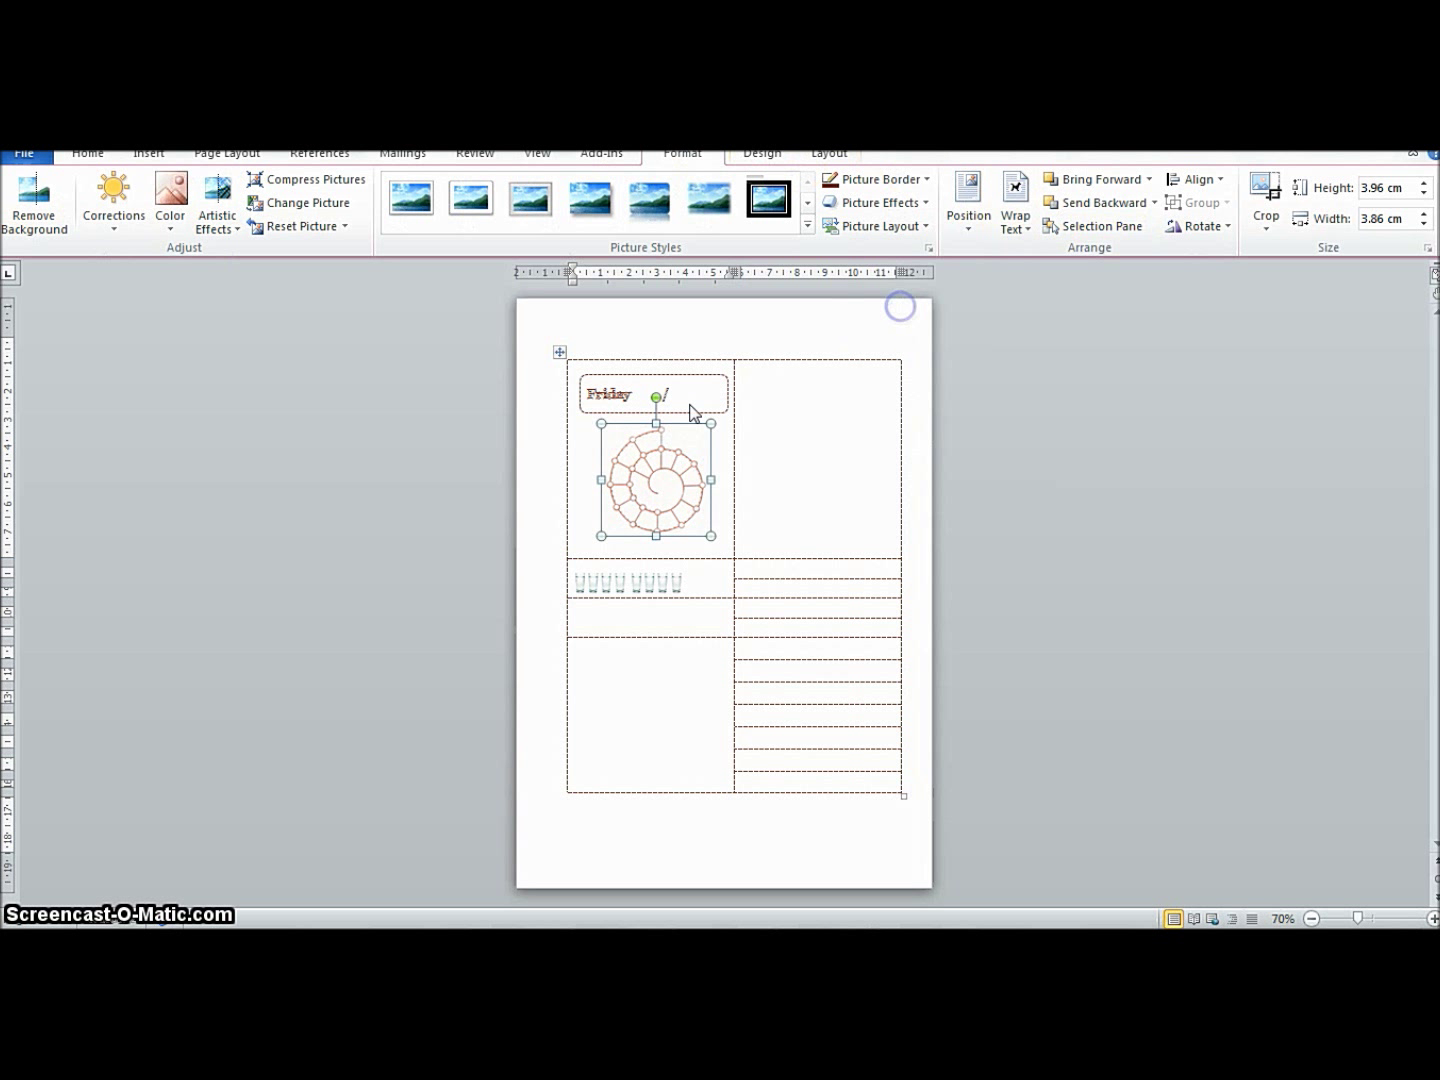
{"action": "mouse_move", "coordinate": [655, 490]}
{"action": "left_mouse_down"}
{"action": "mouse_move", "coordinate": [659, 476]}
{"action": "mouse_move", "coordinate": [635, 481]}
{"action": "mouse_move", "coordinate": [645, 475]}
{"action": "left_mouse_up"}
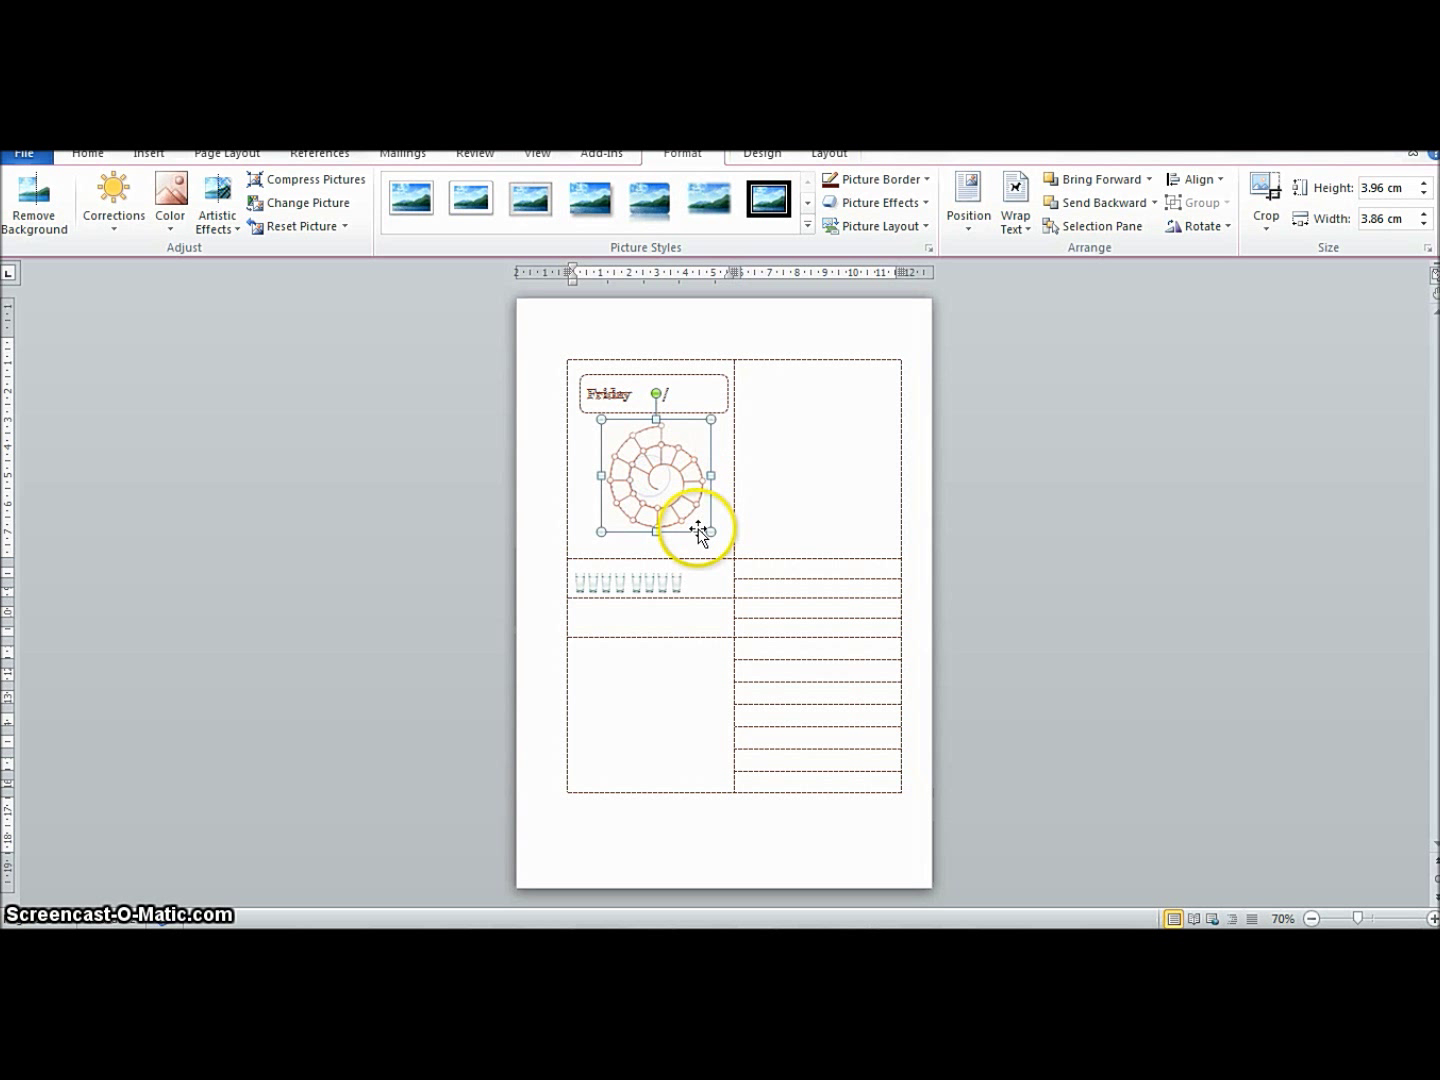
{"action": "left_click", "coordinate": [683, 657]}
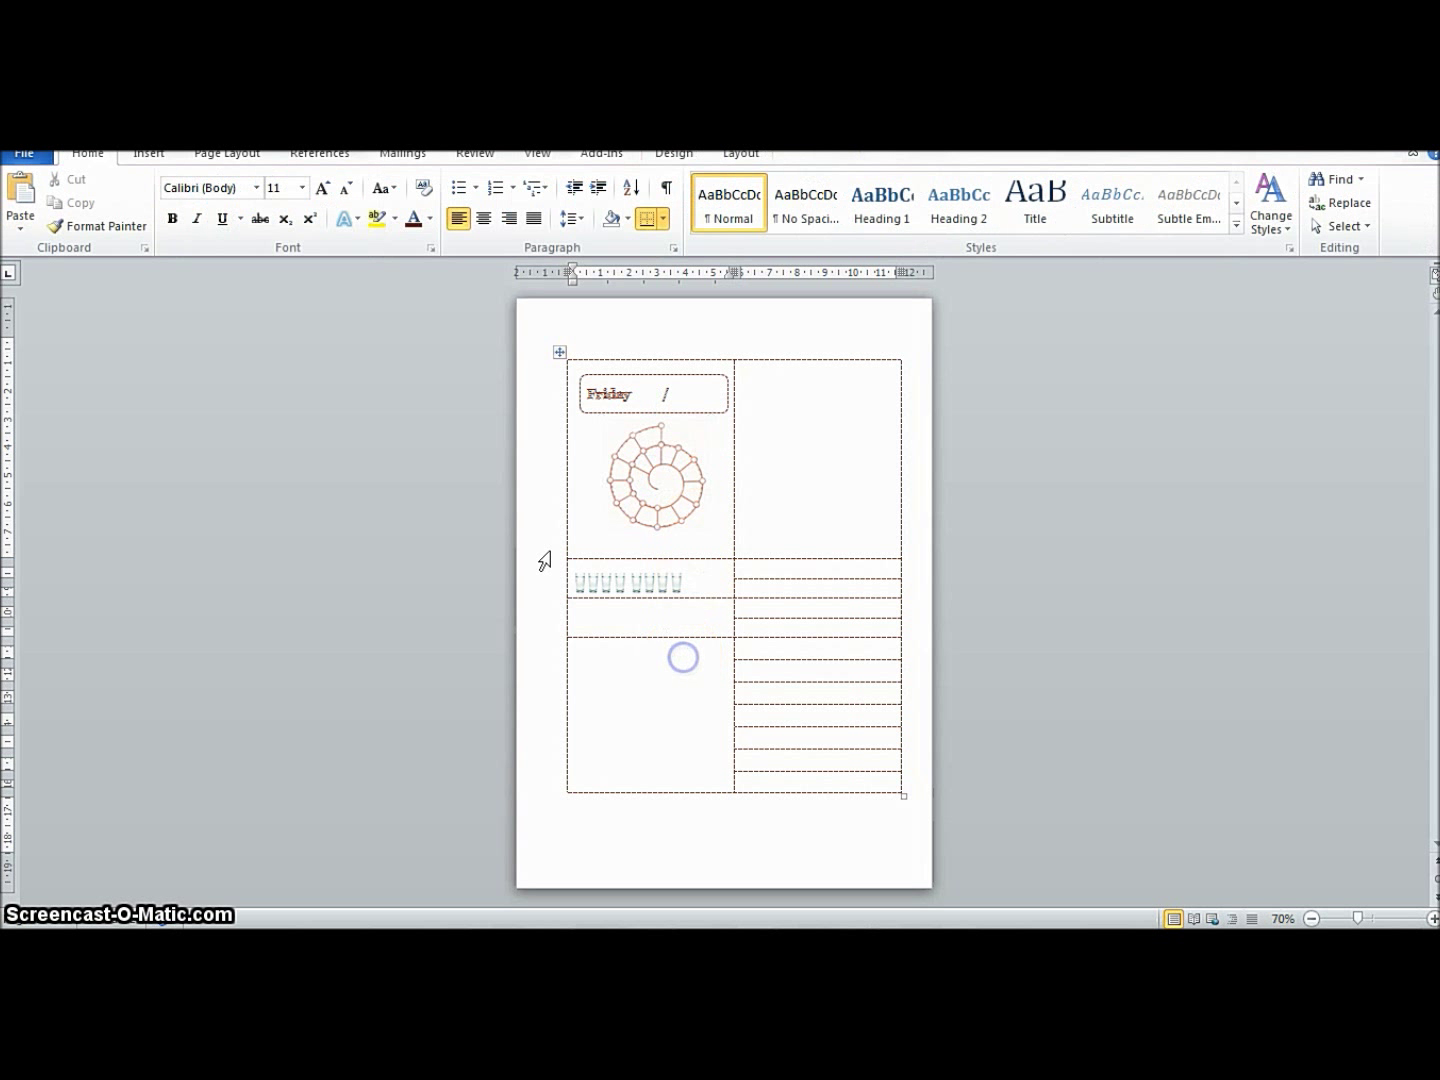
Zoom the document to 200% and select the spiral picture.
{"action": "left_click", "coordinate": [536, 156]}
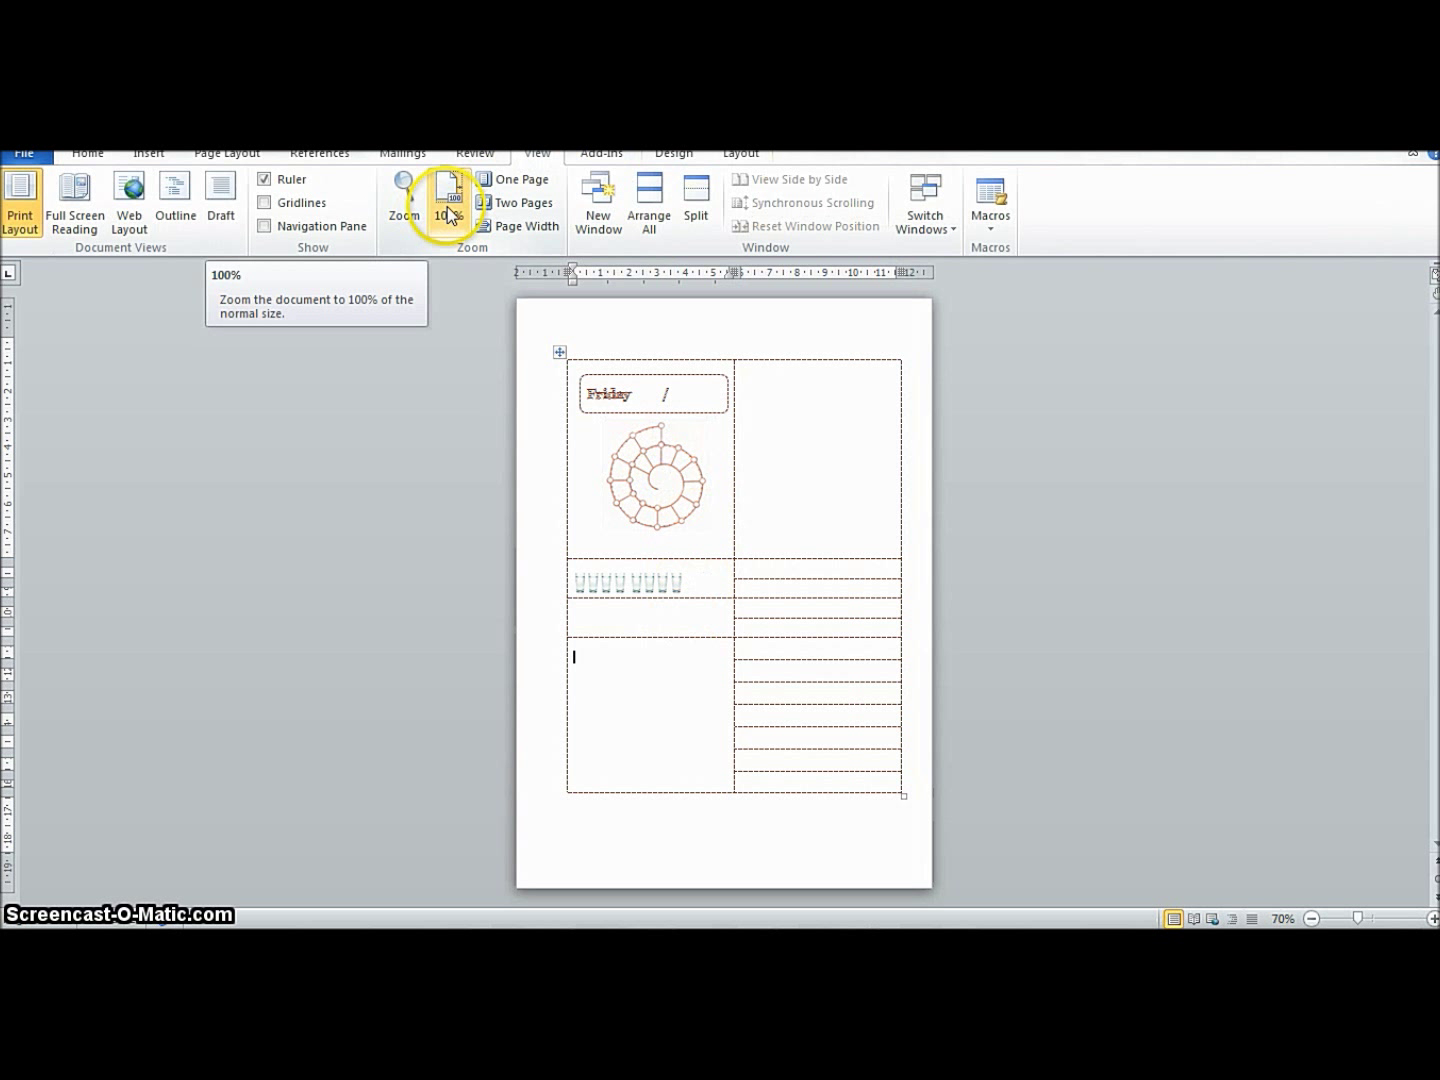
{"action": "left_click", "coordinate": [403, 200]}
{"action": "left_click", "coordinate": [545, 393]}
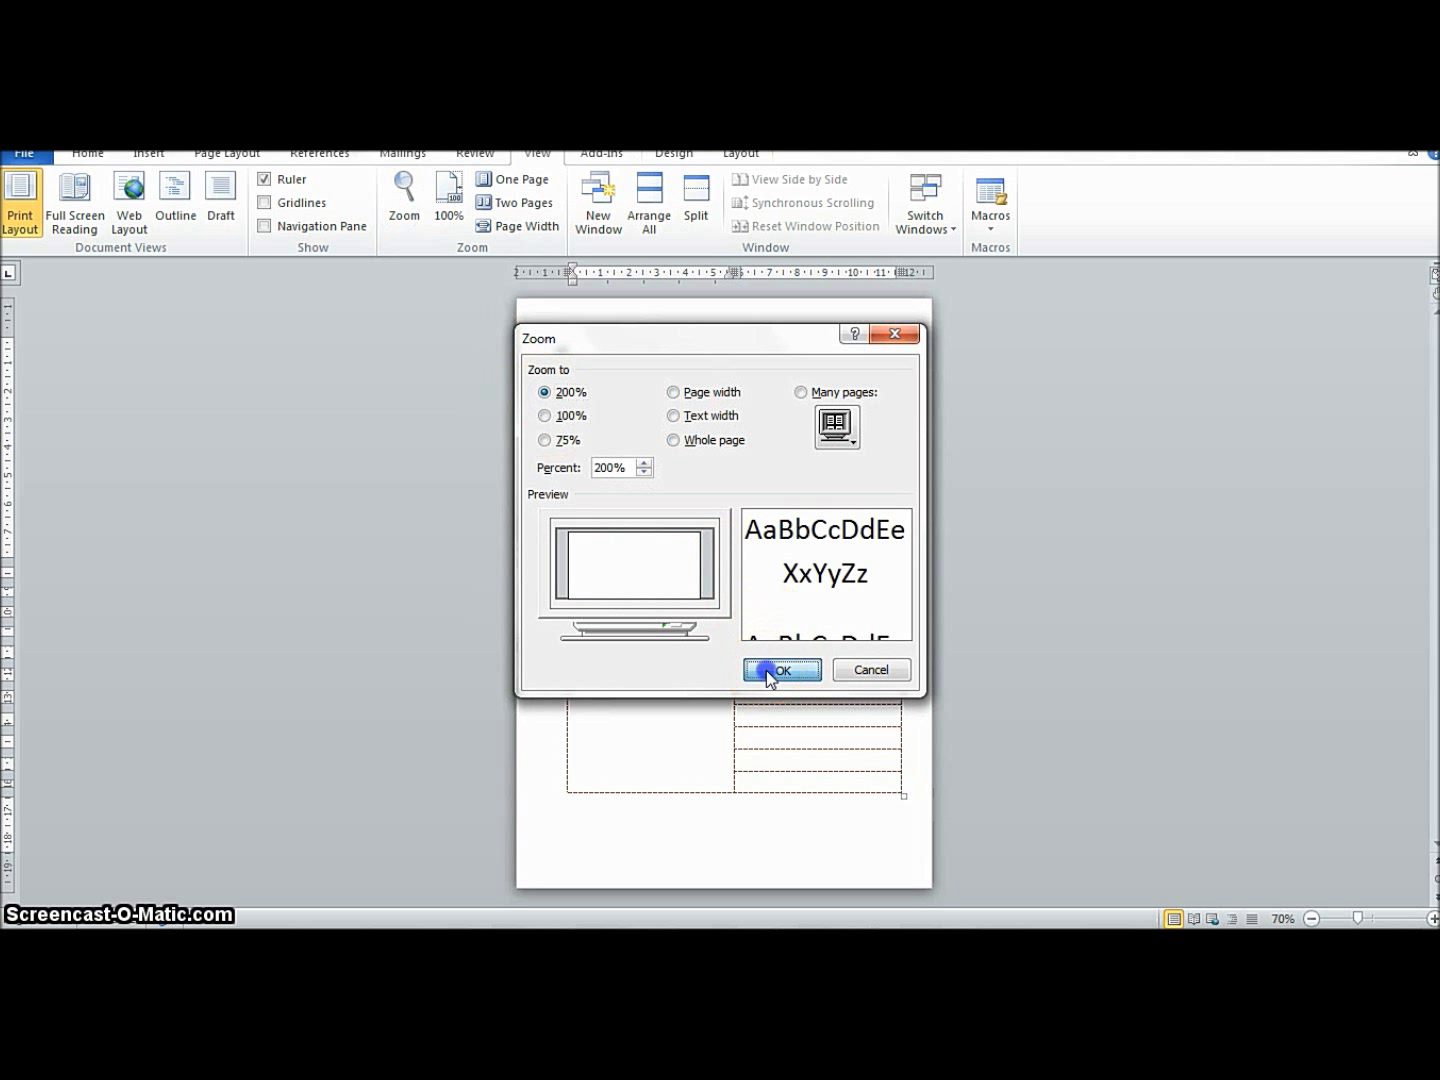
{"action": "left_click", "coordinate": [770, 668]}
{"action": "scroll", "coordinate": [690, 700], "scroll_direction": "down", "scroll_amount": 2}
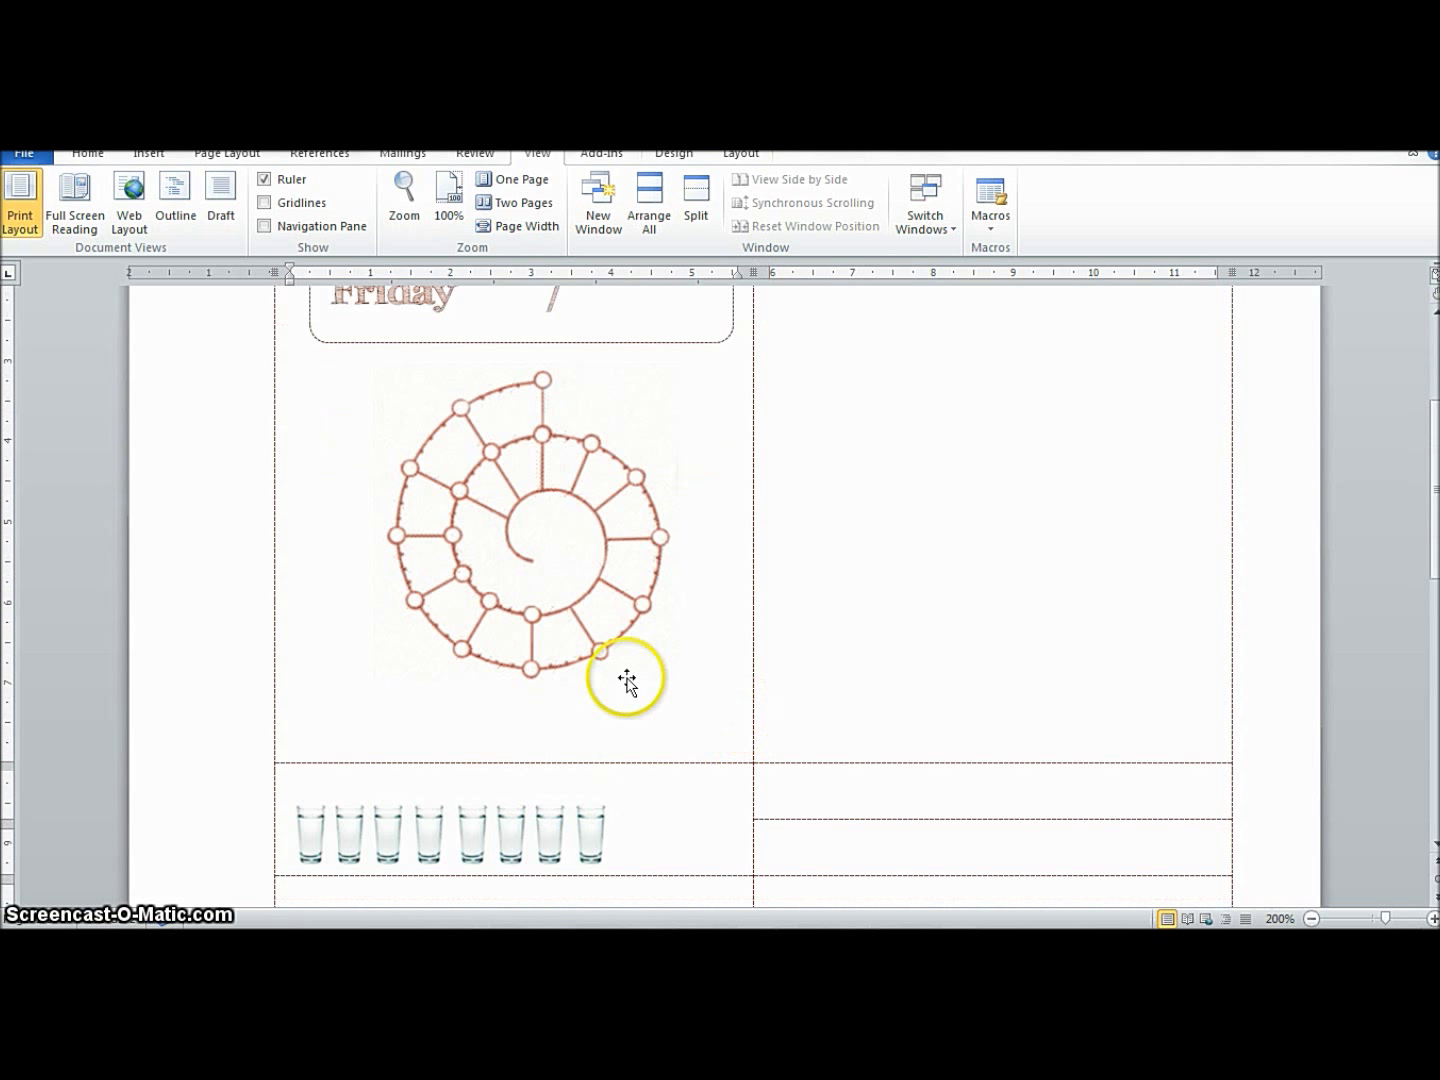
{"action": "left_click", "coordinate": [562, 604]}
{"action": "scroll", "coordinate": [573, 548], "scroll_direction": "up", "scroll_amount": 2}
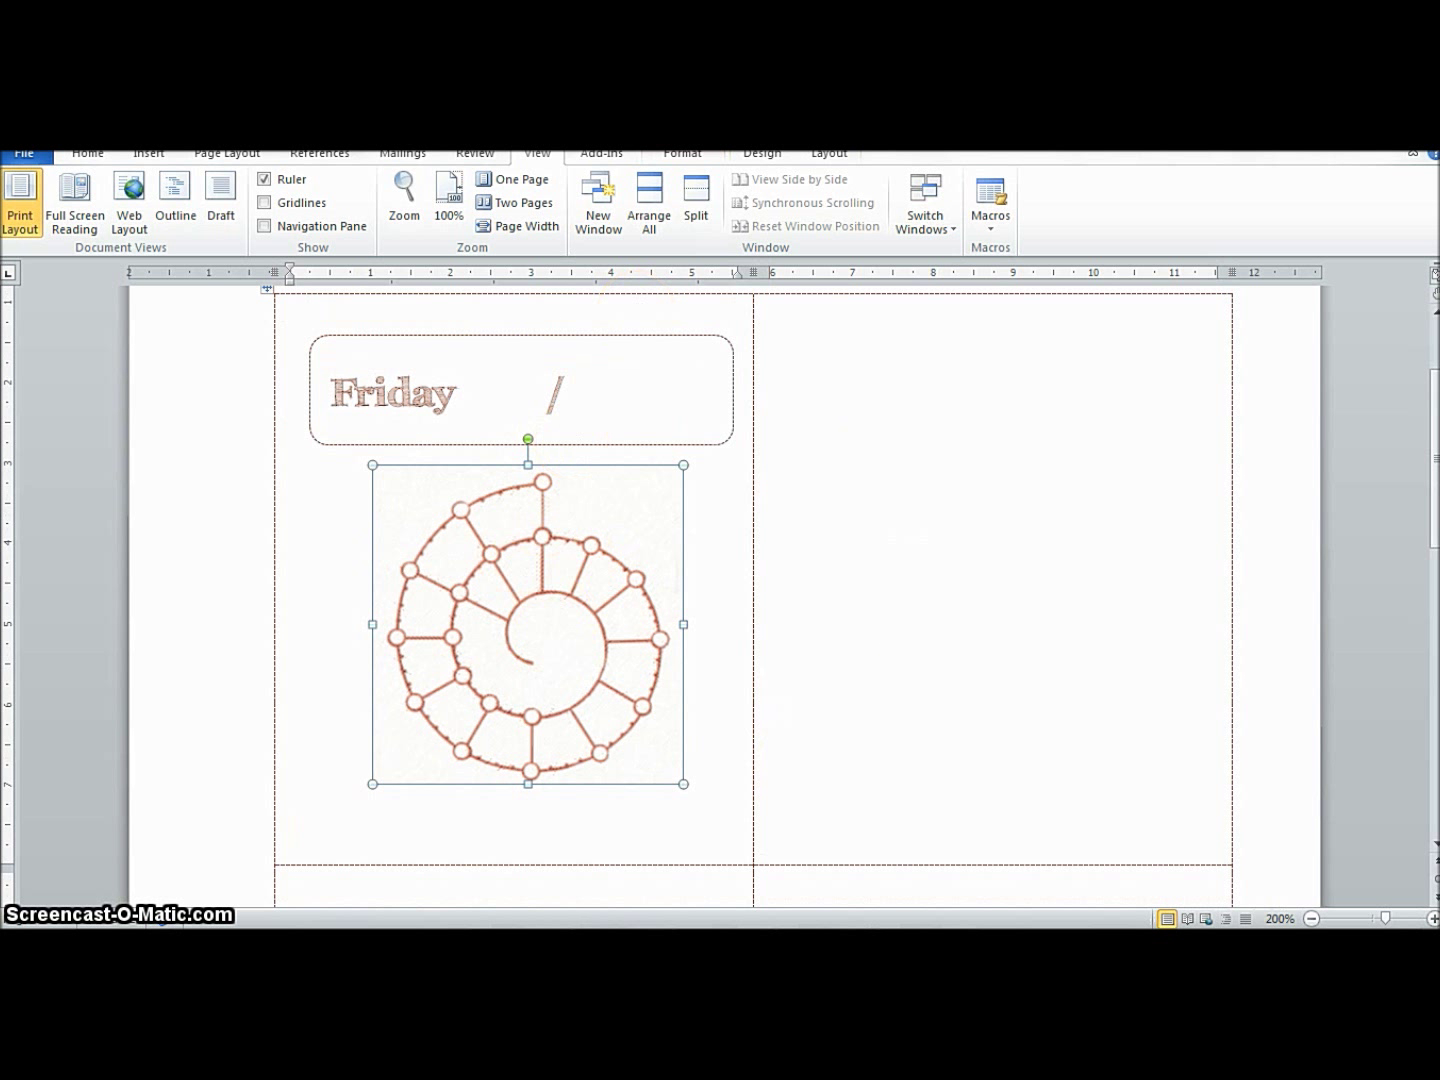
Draw a closed freeform shape about 0.75 by 0.58 cm over the segment at the top of the spiral's inner ring.
{"action": "left_click", "coordinate": [88, 156]}
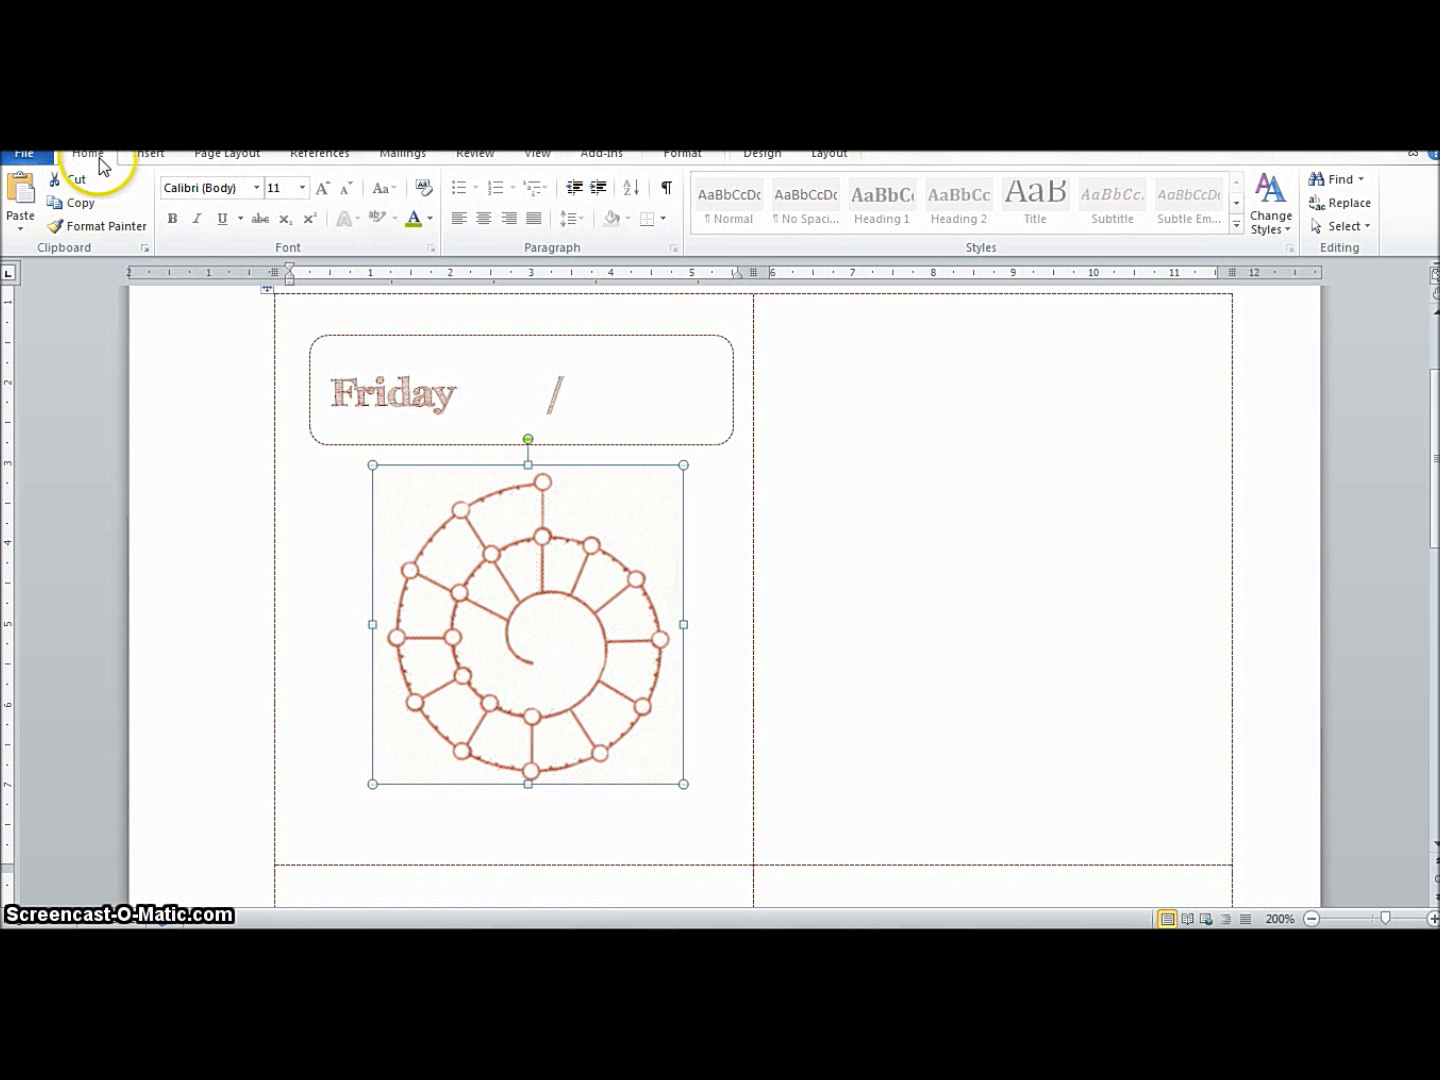
{"action": "left_click", "coordinate": [148, 155]}
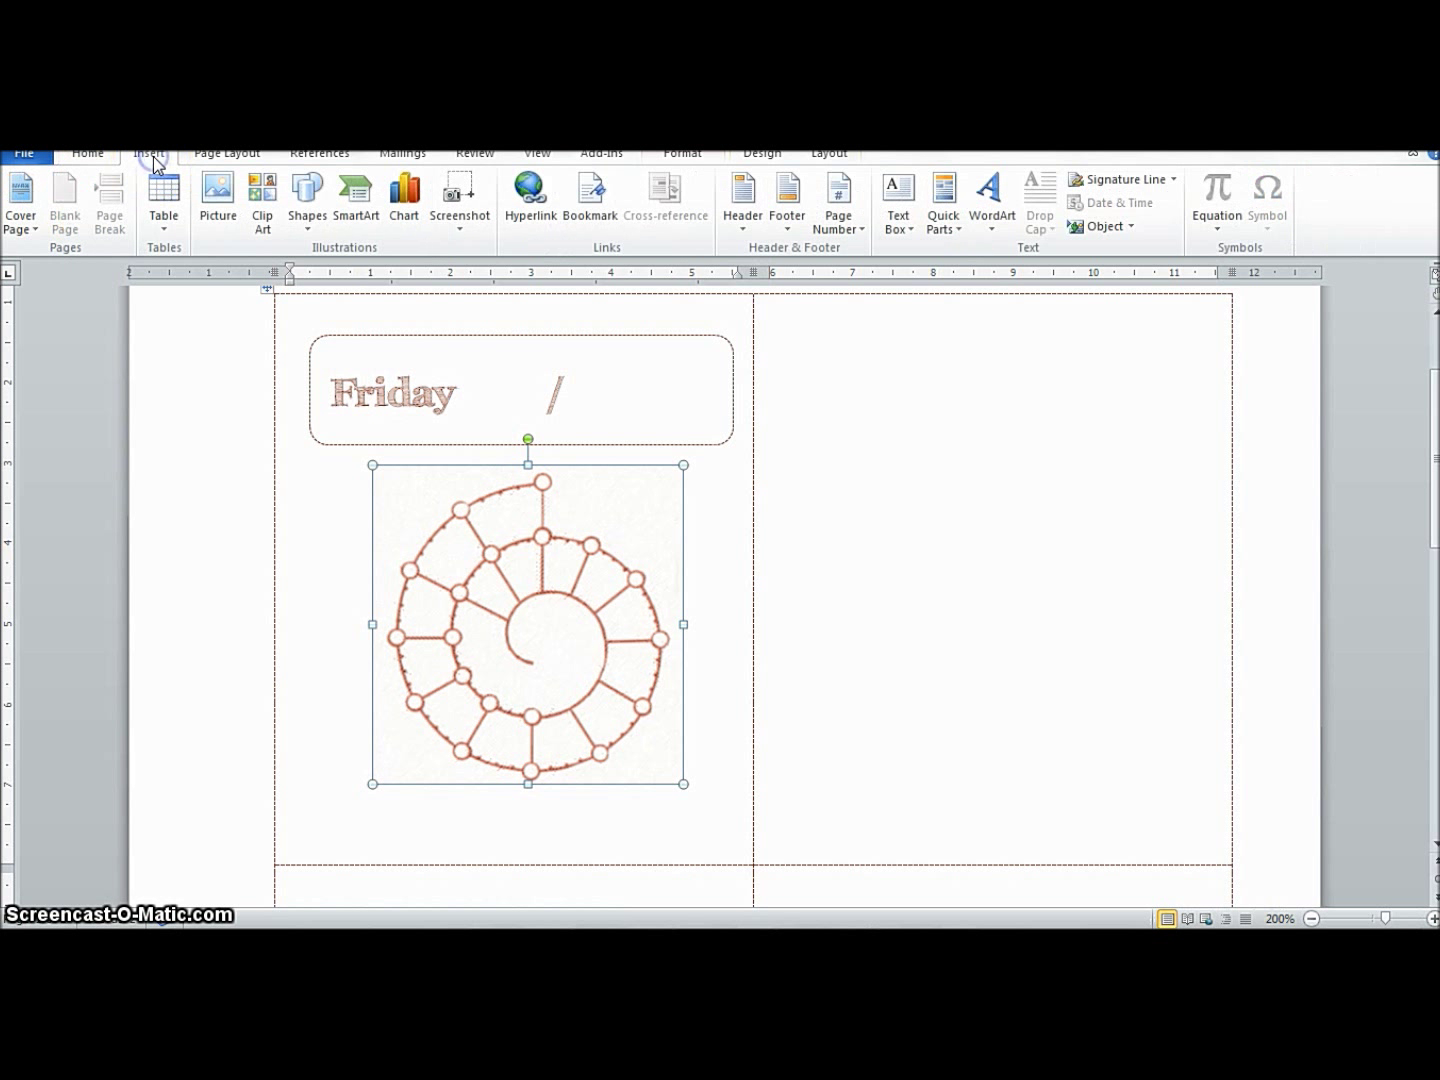
{"action": "left_click", "coordinate": [313, 229]}
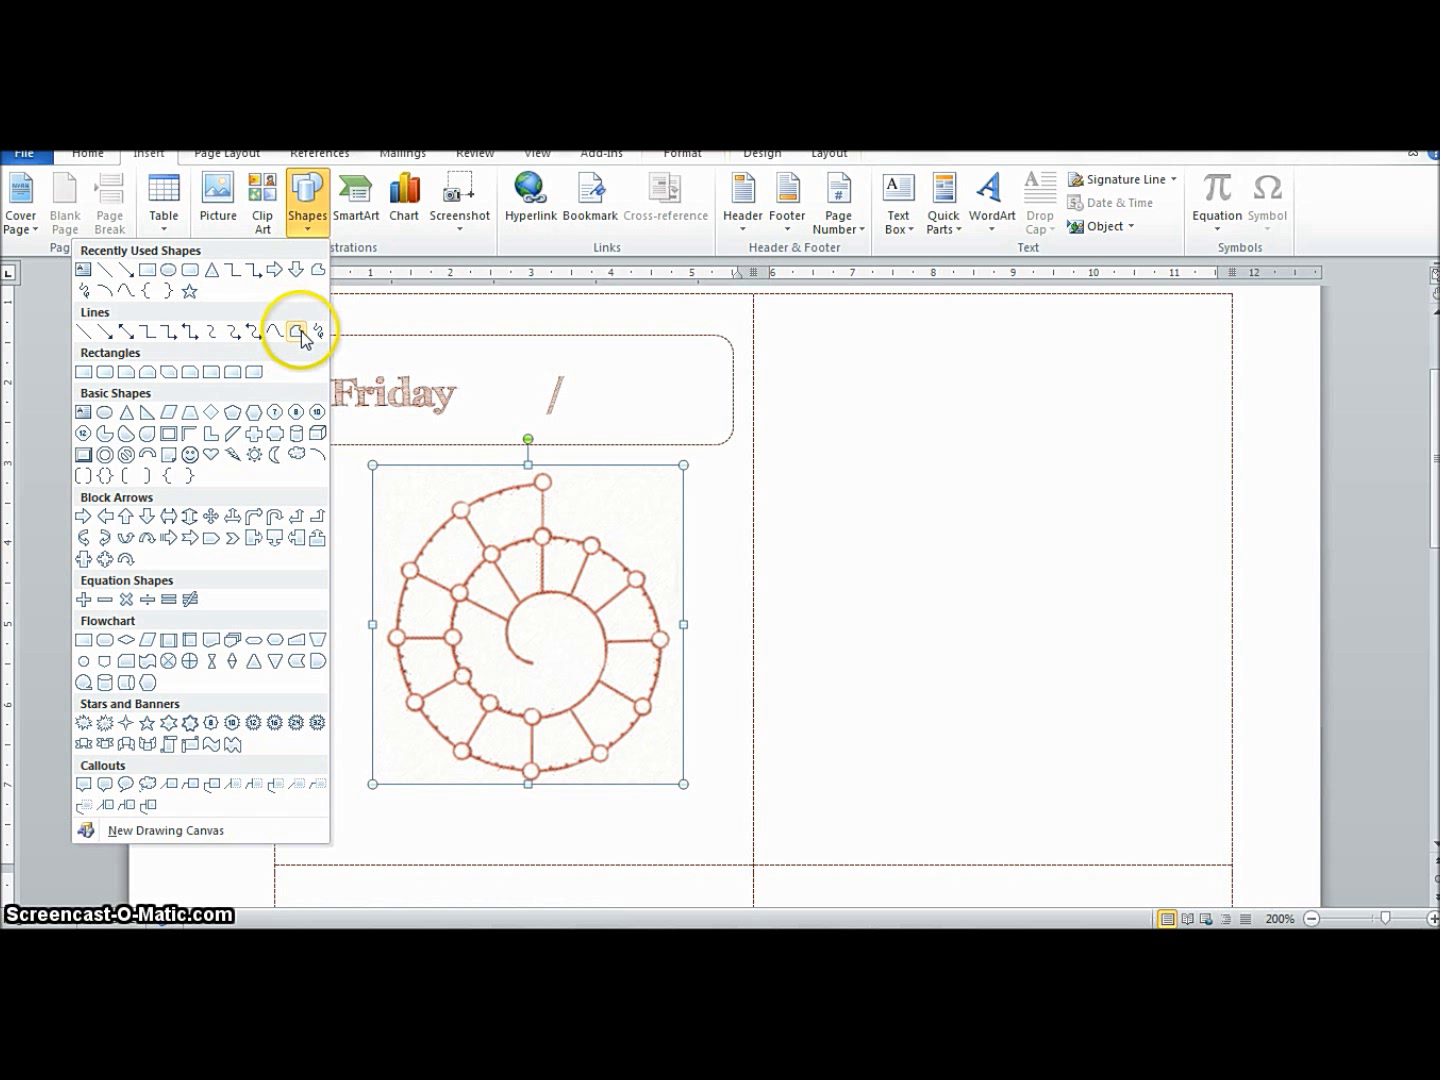
{"action": "left_click", "coordinate": [301, 332]}
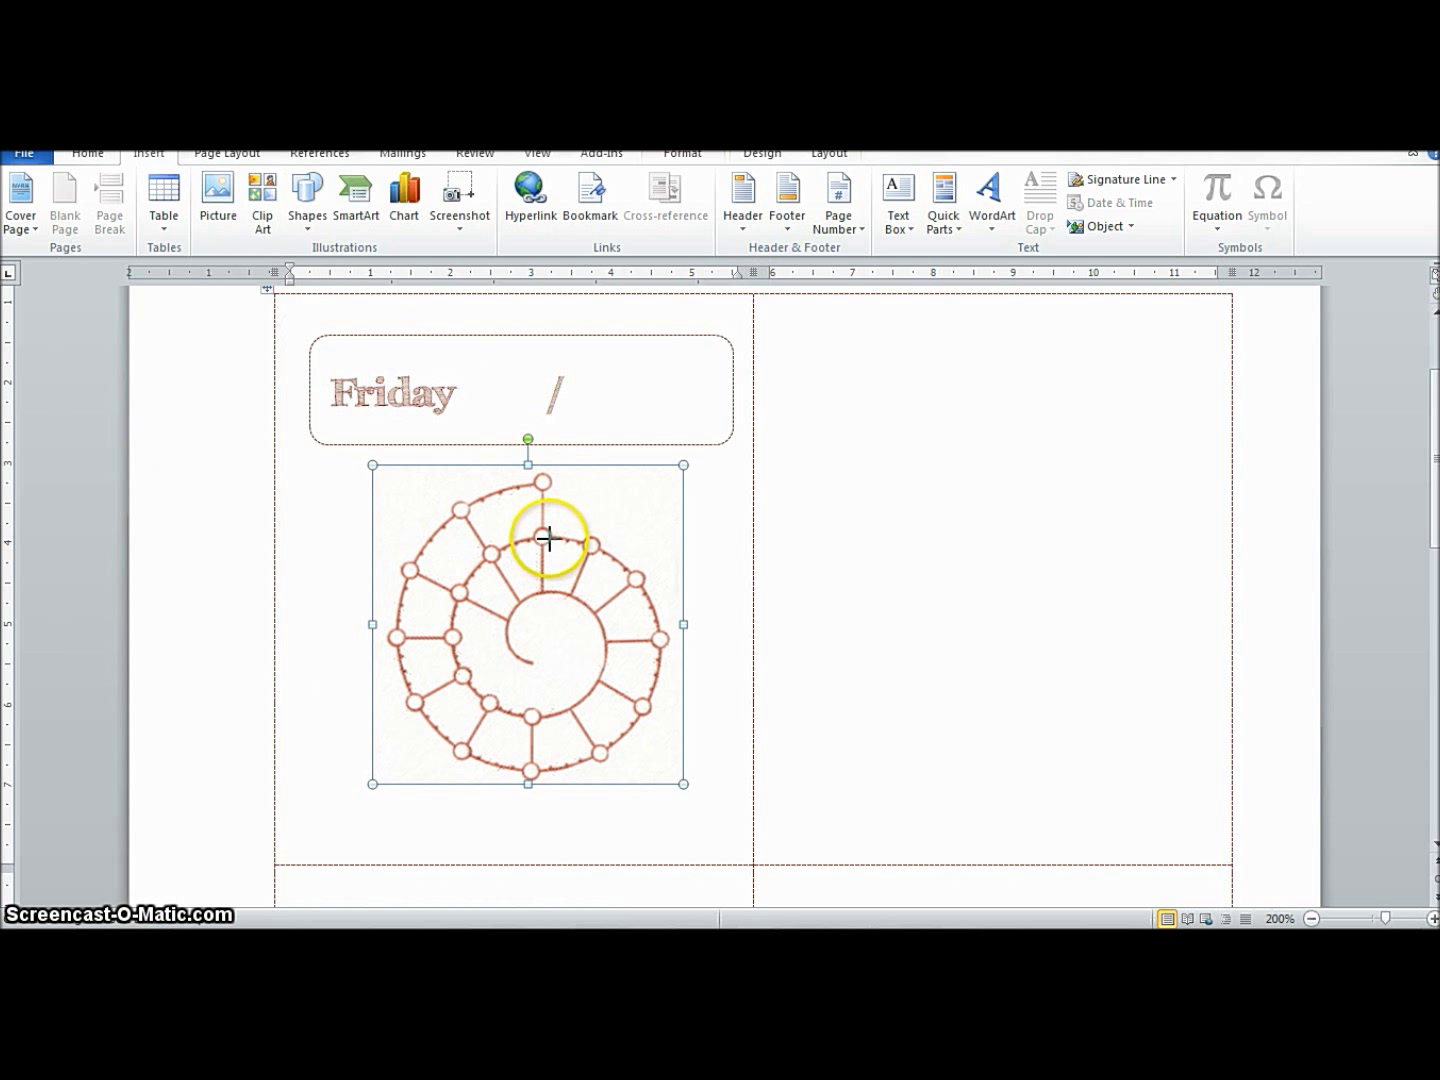
{"action": "left_click_drag", "start_coordinate": [543, 536], "coordinate": [540, 596]}
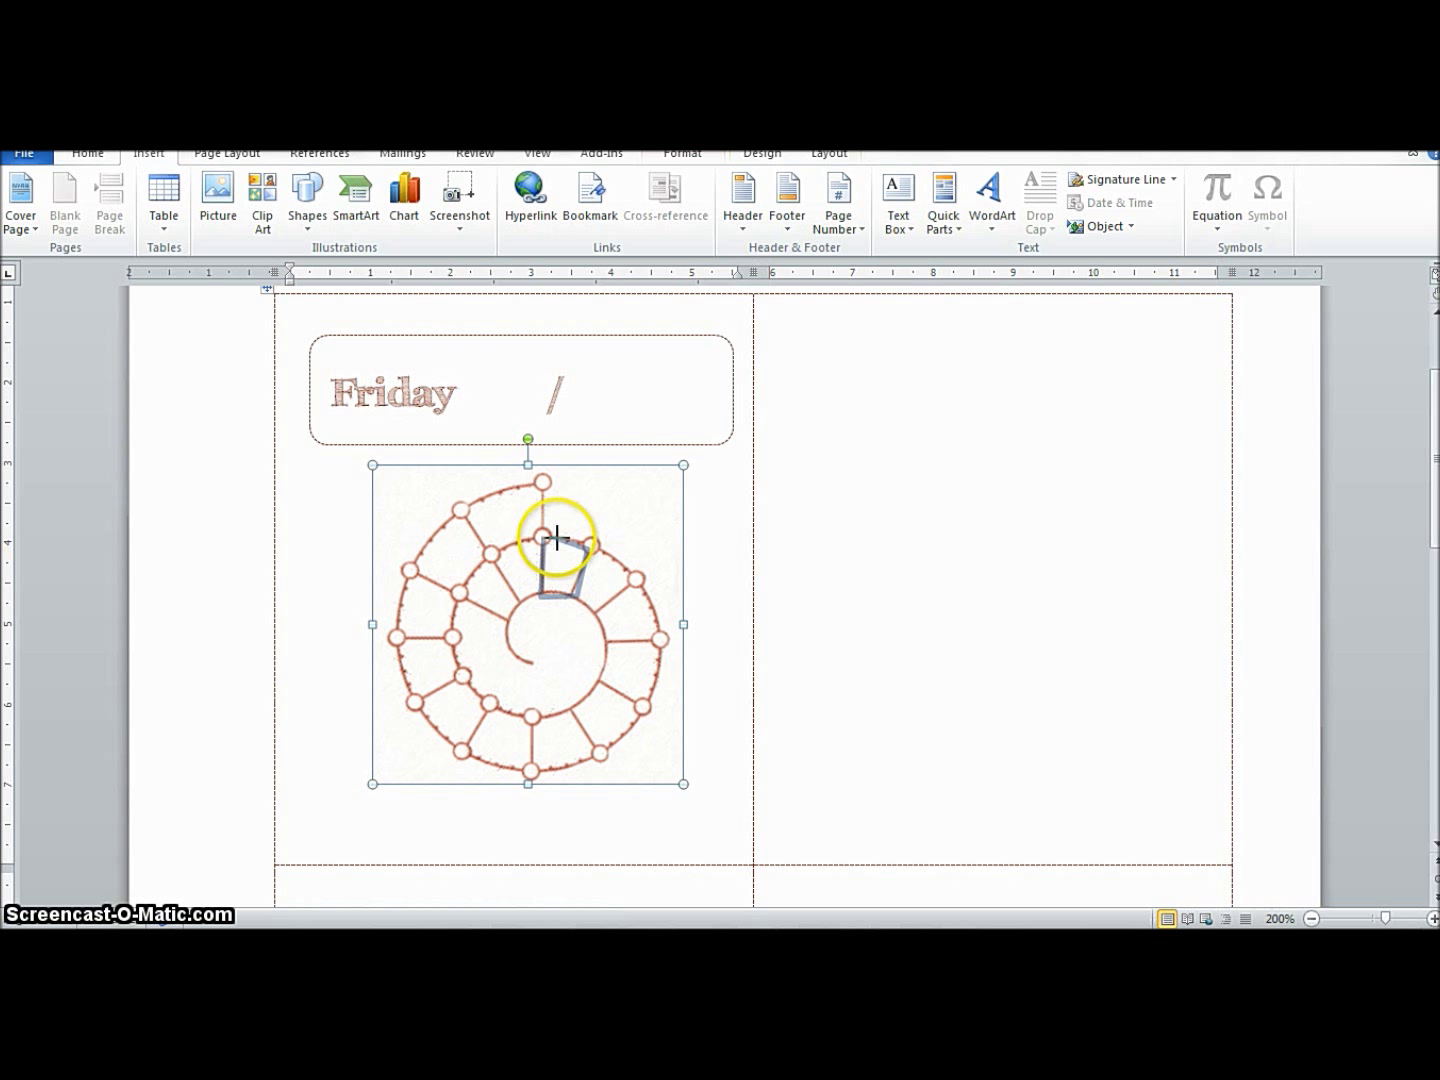
{"action": "left_click", "coordinate": [577, 537]}
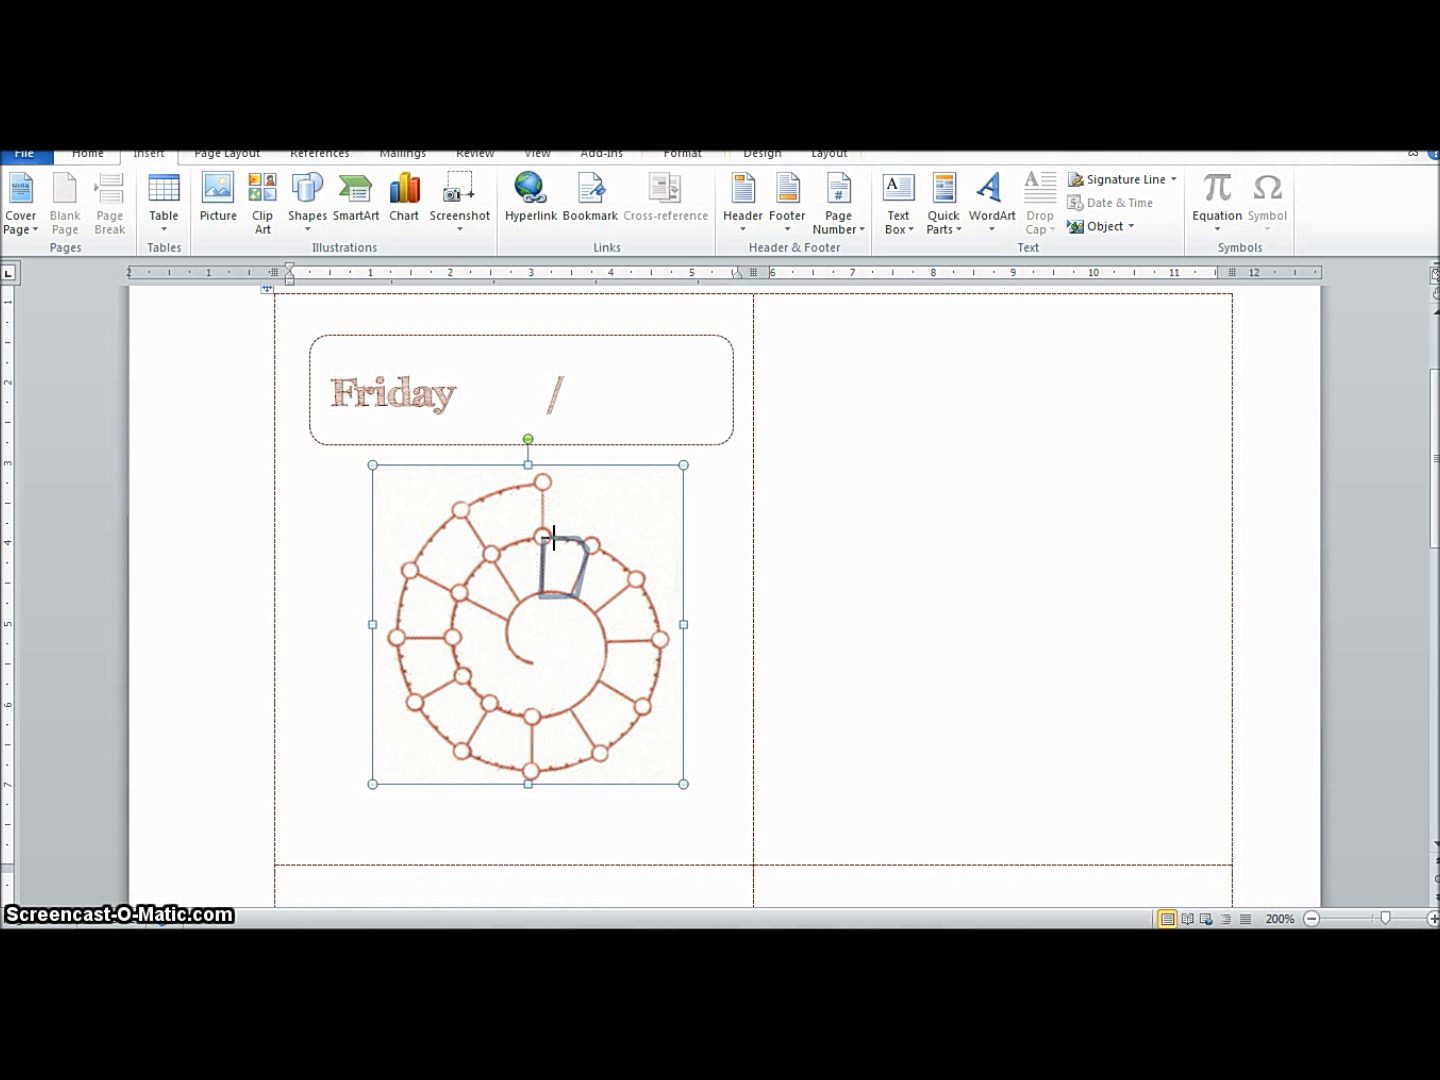
{"action": "left_click", "coordinate": [548, 538]}
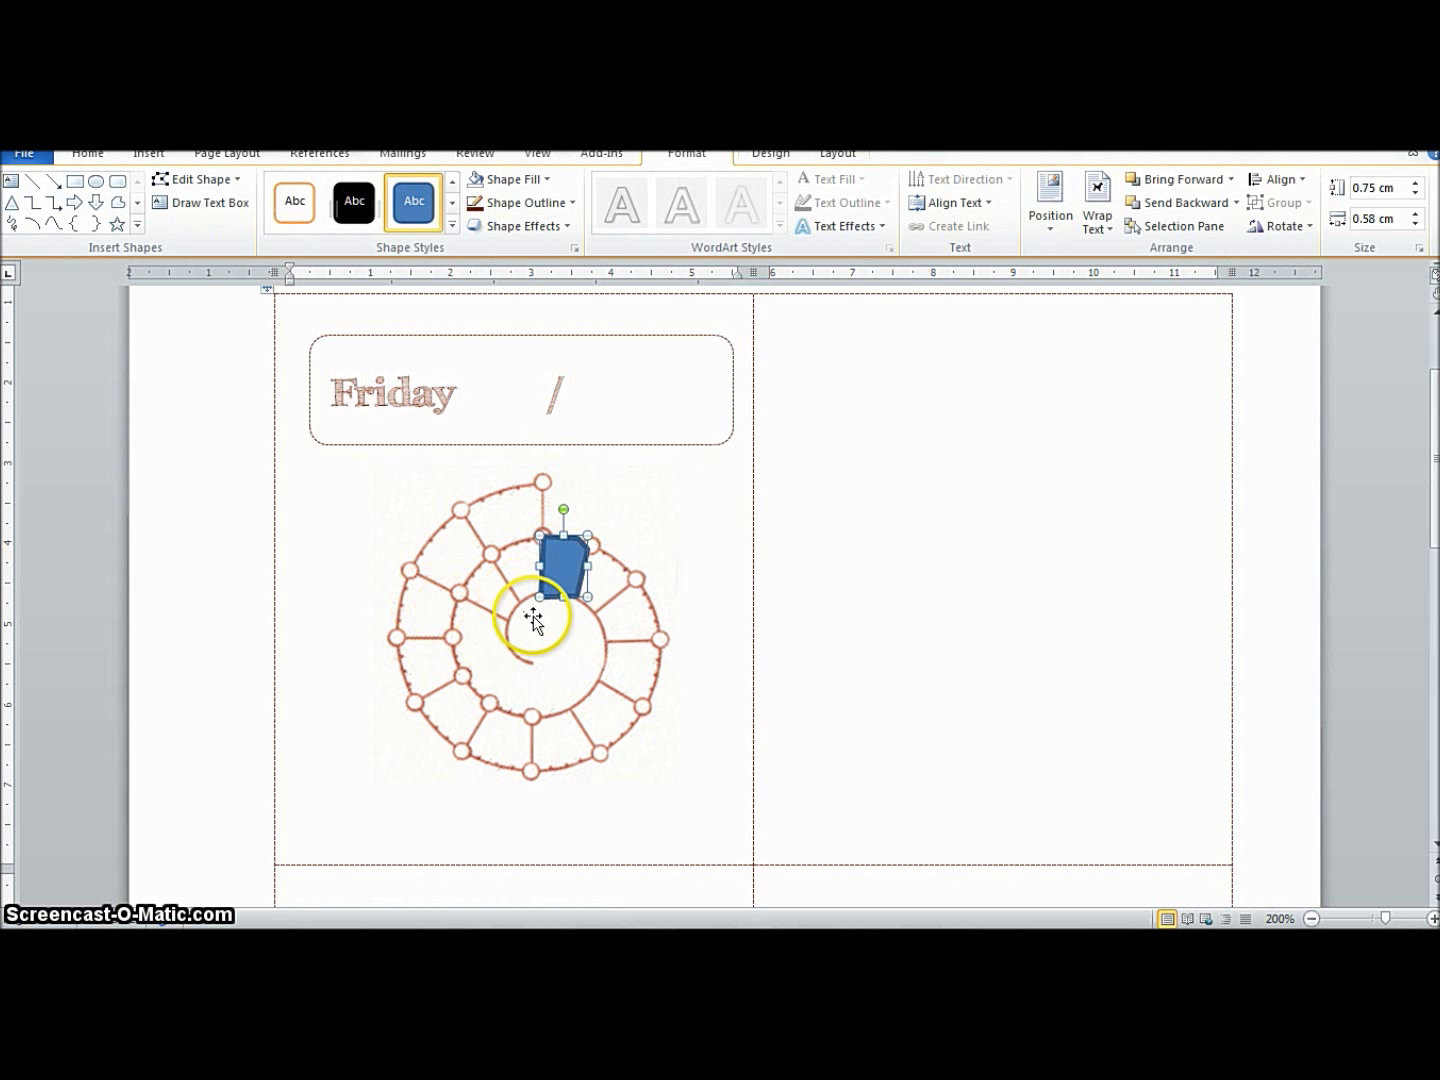
Give the freeform shape a dark red theme fill and a matching red outline.
{"action": "left_click", "coordinate": [547, 182]}
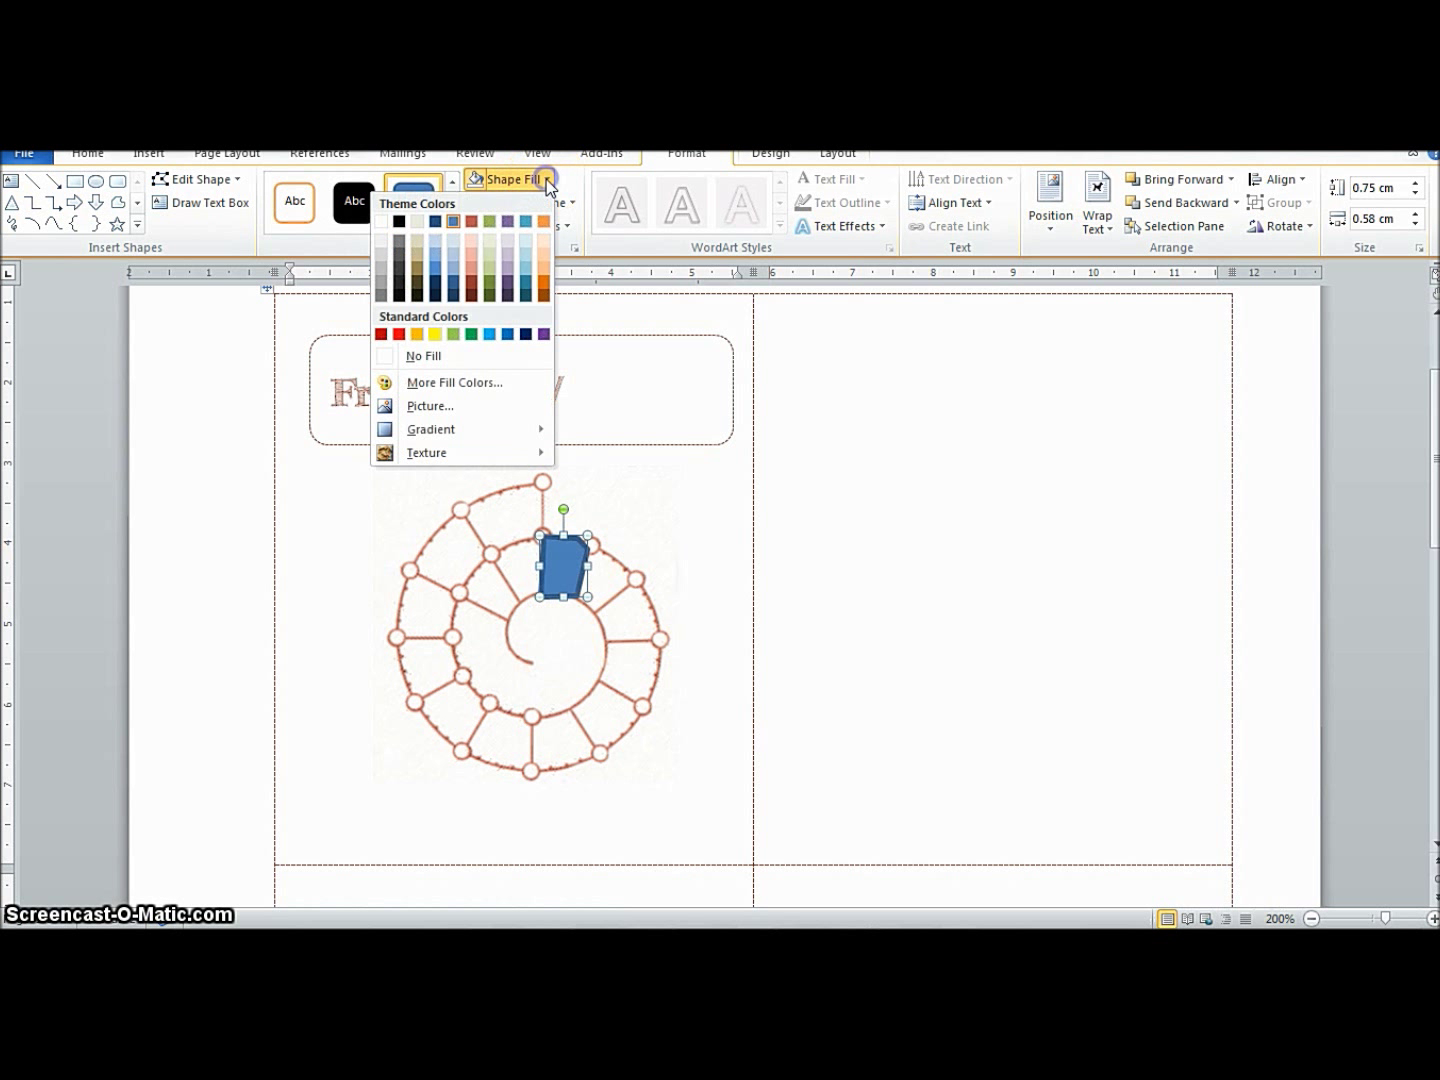
{"action": "left_click", "coordinate": [471, 284]}
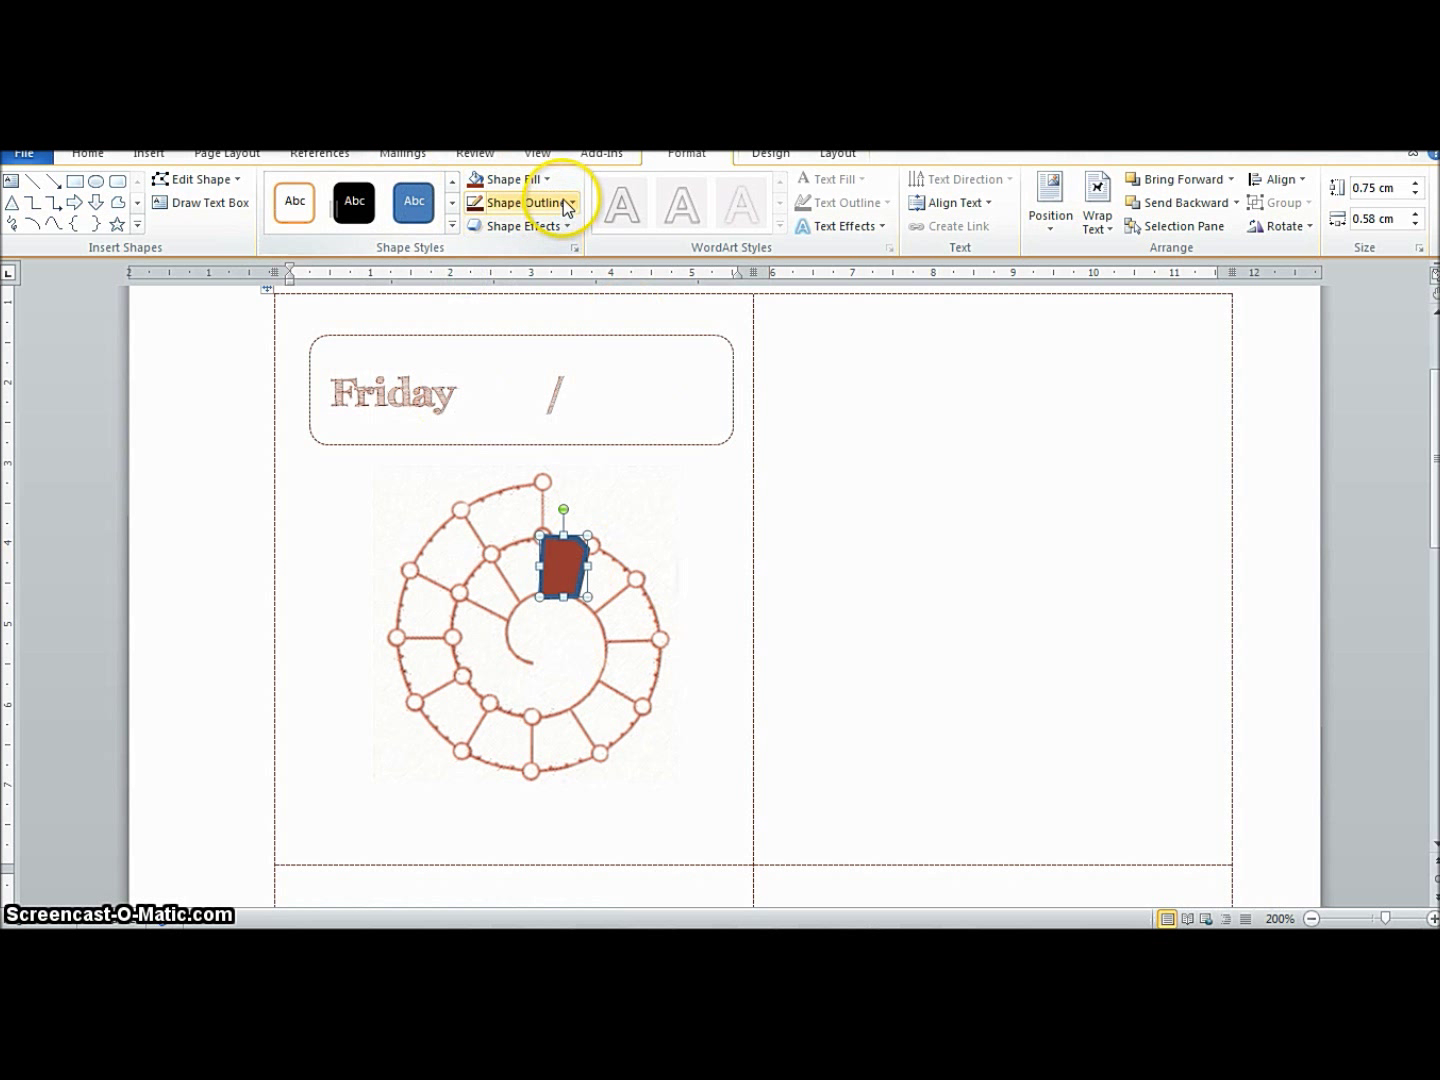
{"action": "left_click", "coordinate": [560, 202]}
{"action": "left_click", "coordinate": [500, 312]}
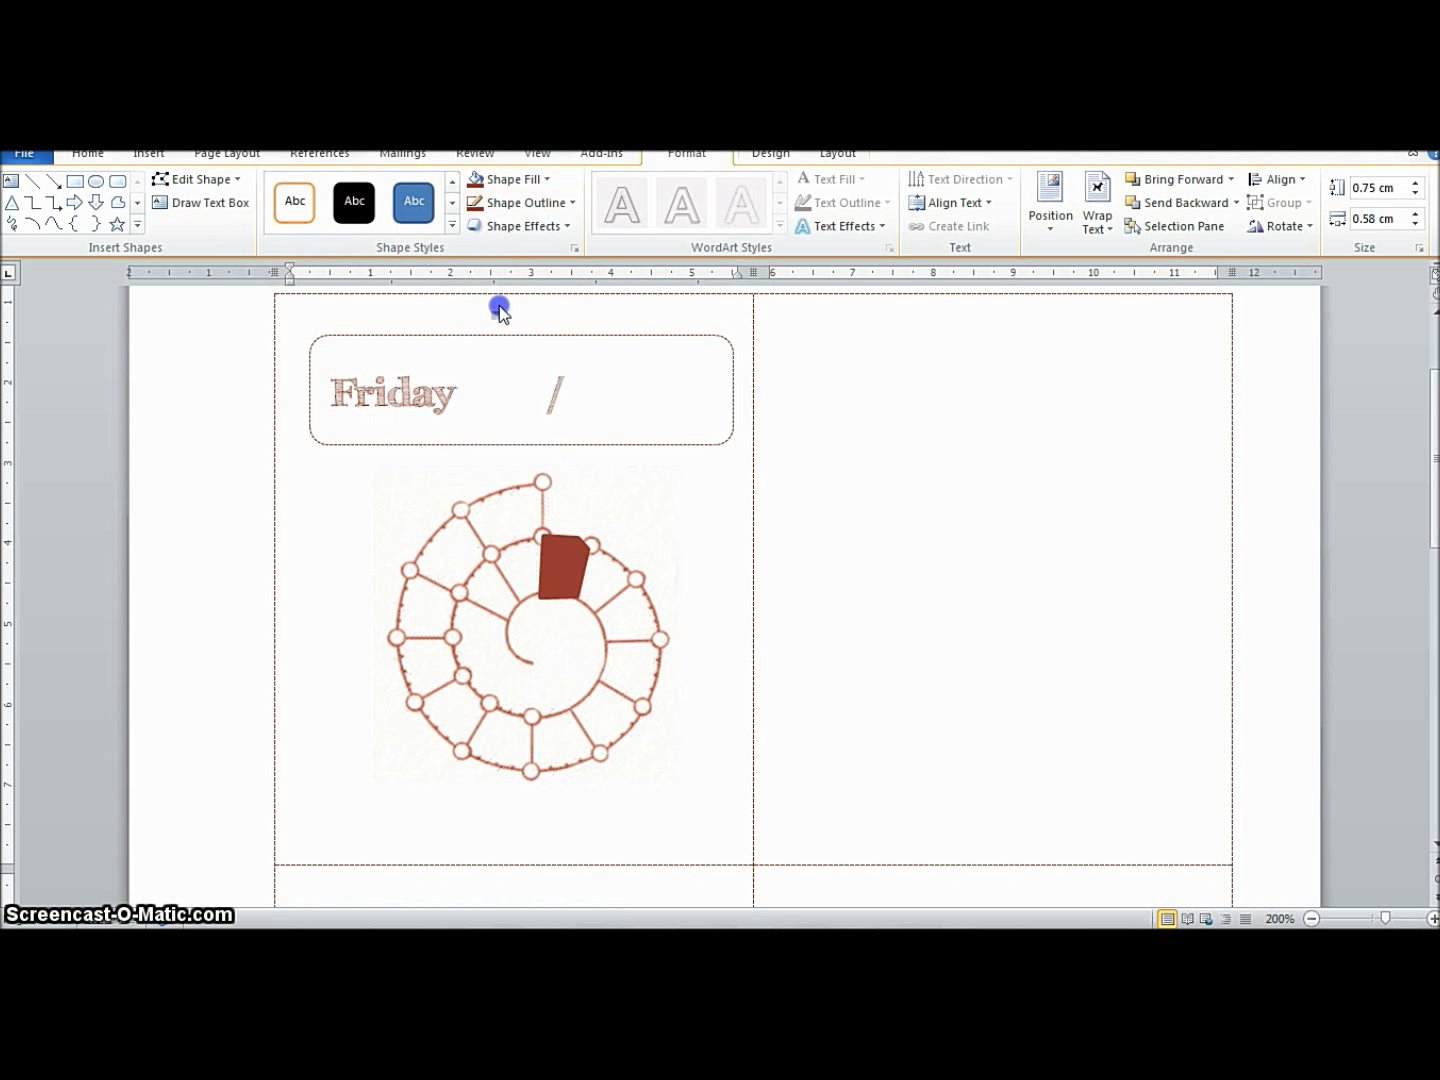
Delete the red freeform shape from the spiral picture.
{"action": "left_click", "coordinate": [687, 534]}
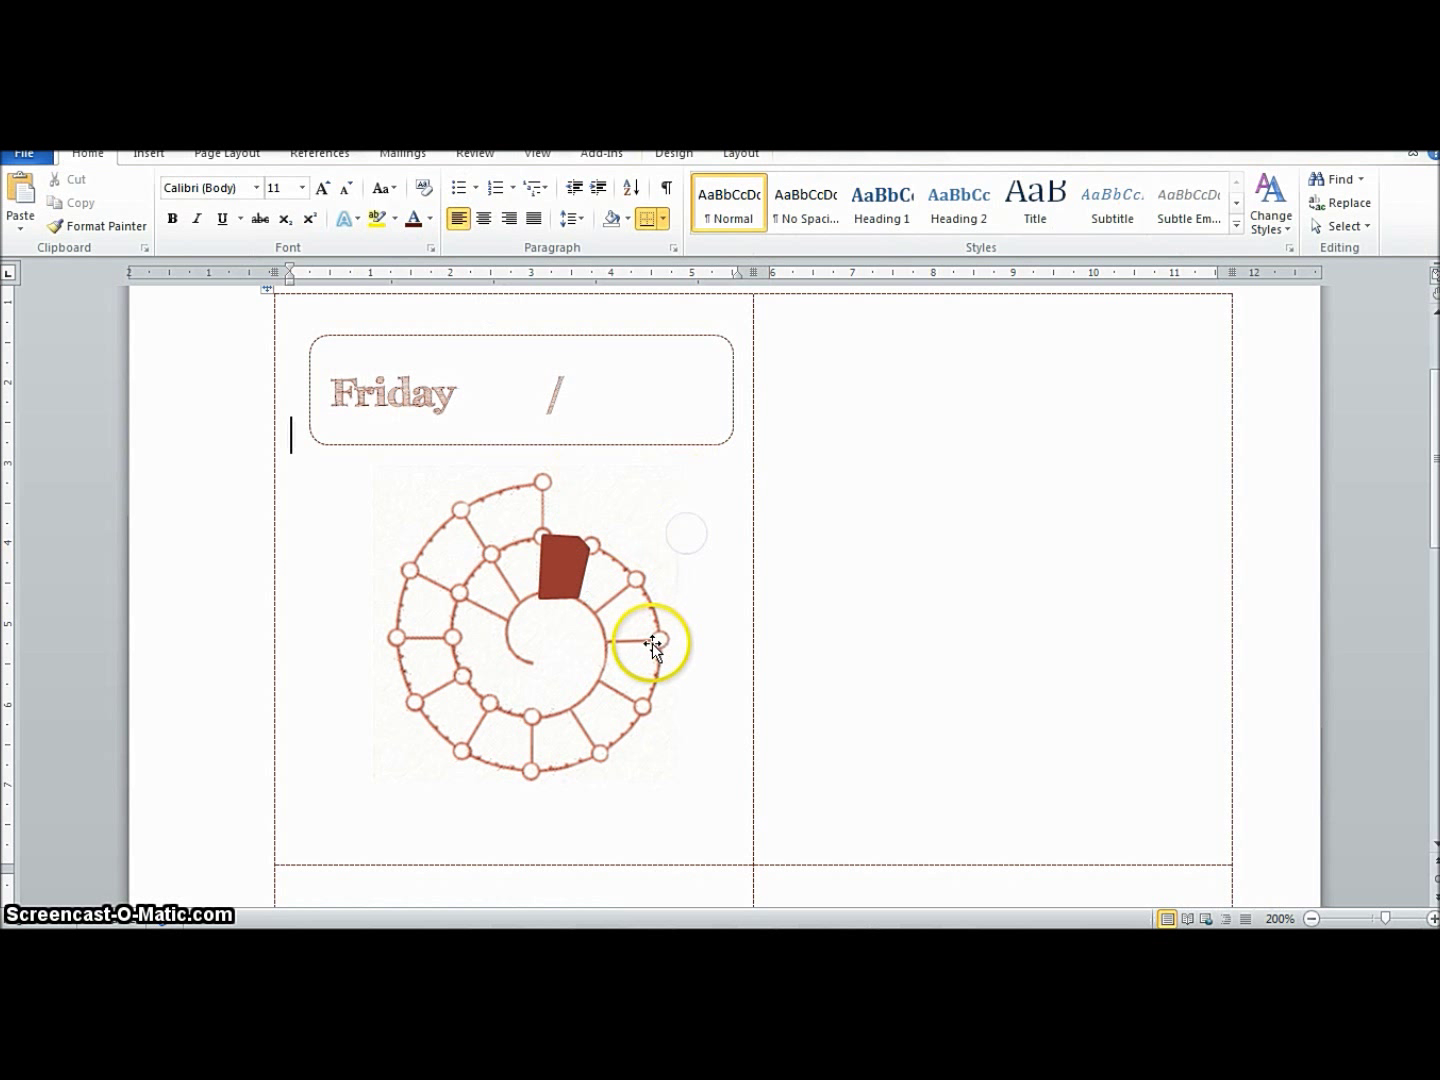
{"action": "left_click", "coordinate": [571, 578]}
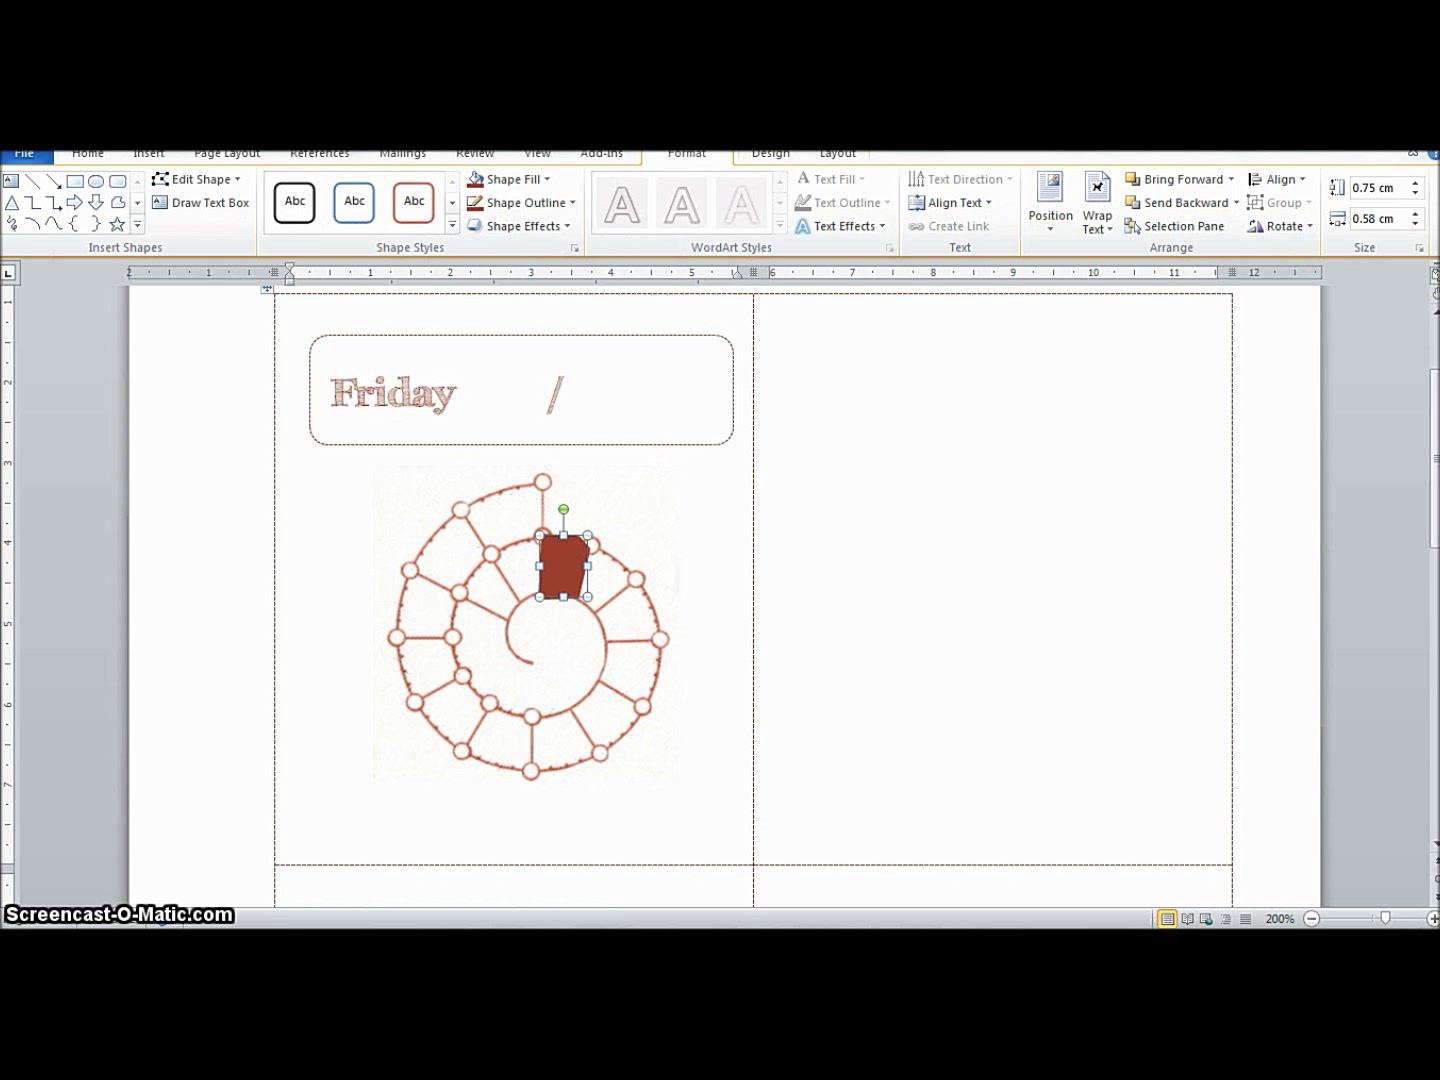
{"action": "key", "text": "Delete"}
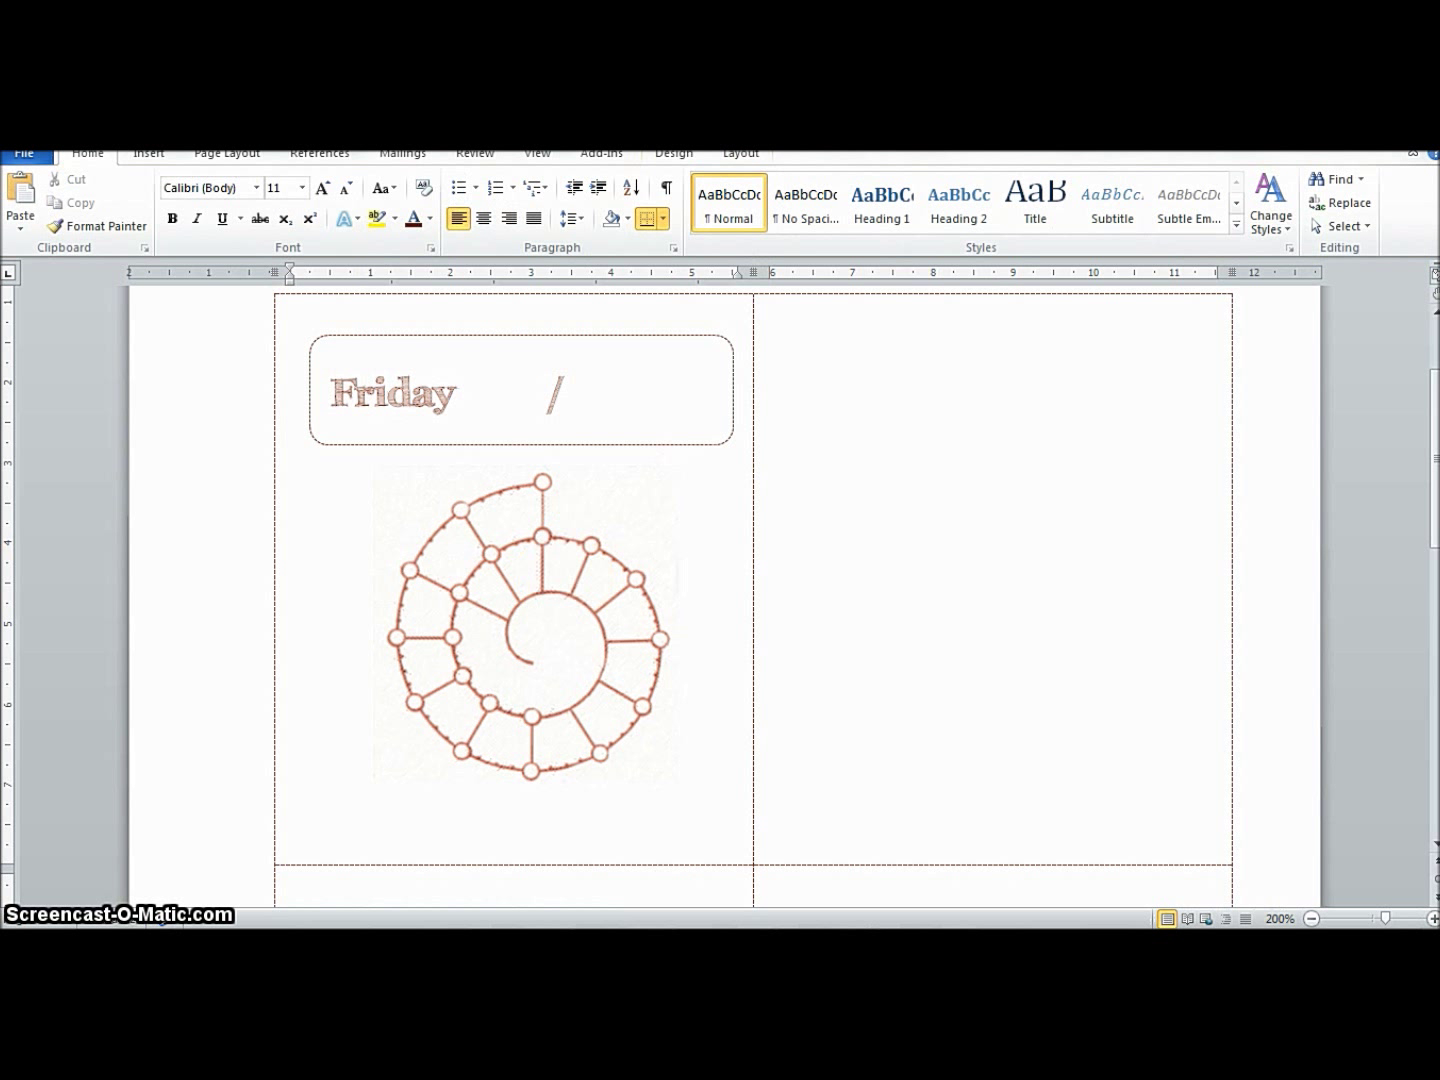
Redraw a freeform shape tracing the segment at the top of the spiral's inner ring, following its corner circles.
{"action": "left_click", "coordinate": [150, 155]}
{"action": "left_click", "coordinate": [305, 219]}
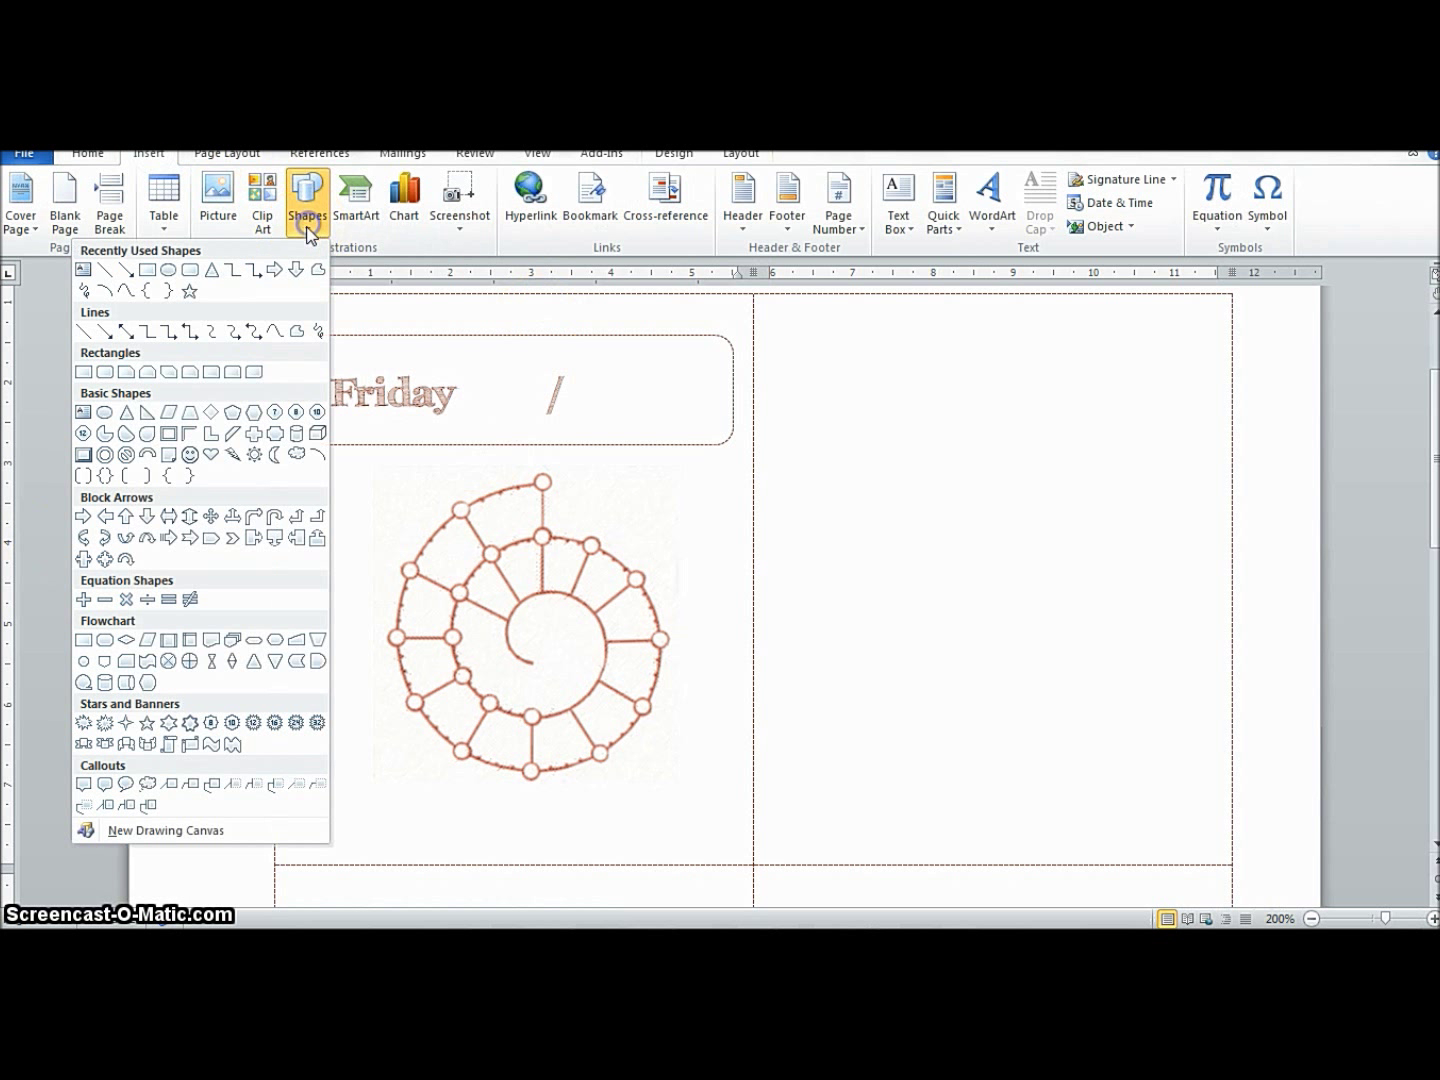
{"action": "left_click", "coordinate": [299, 332]}
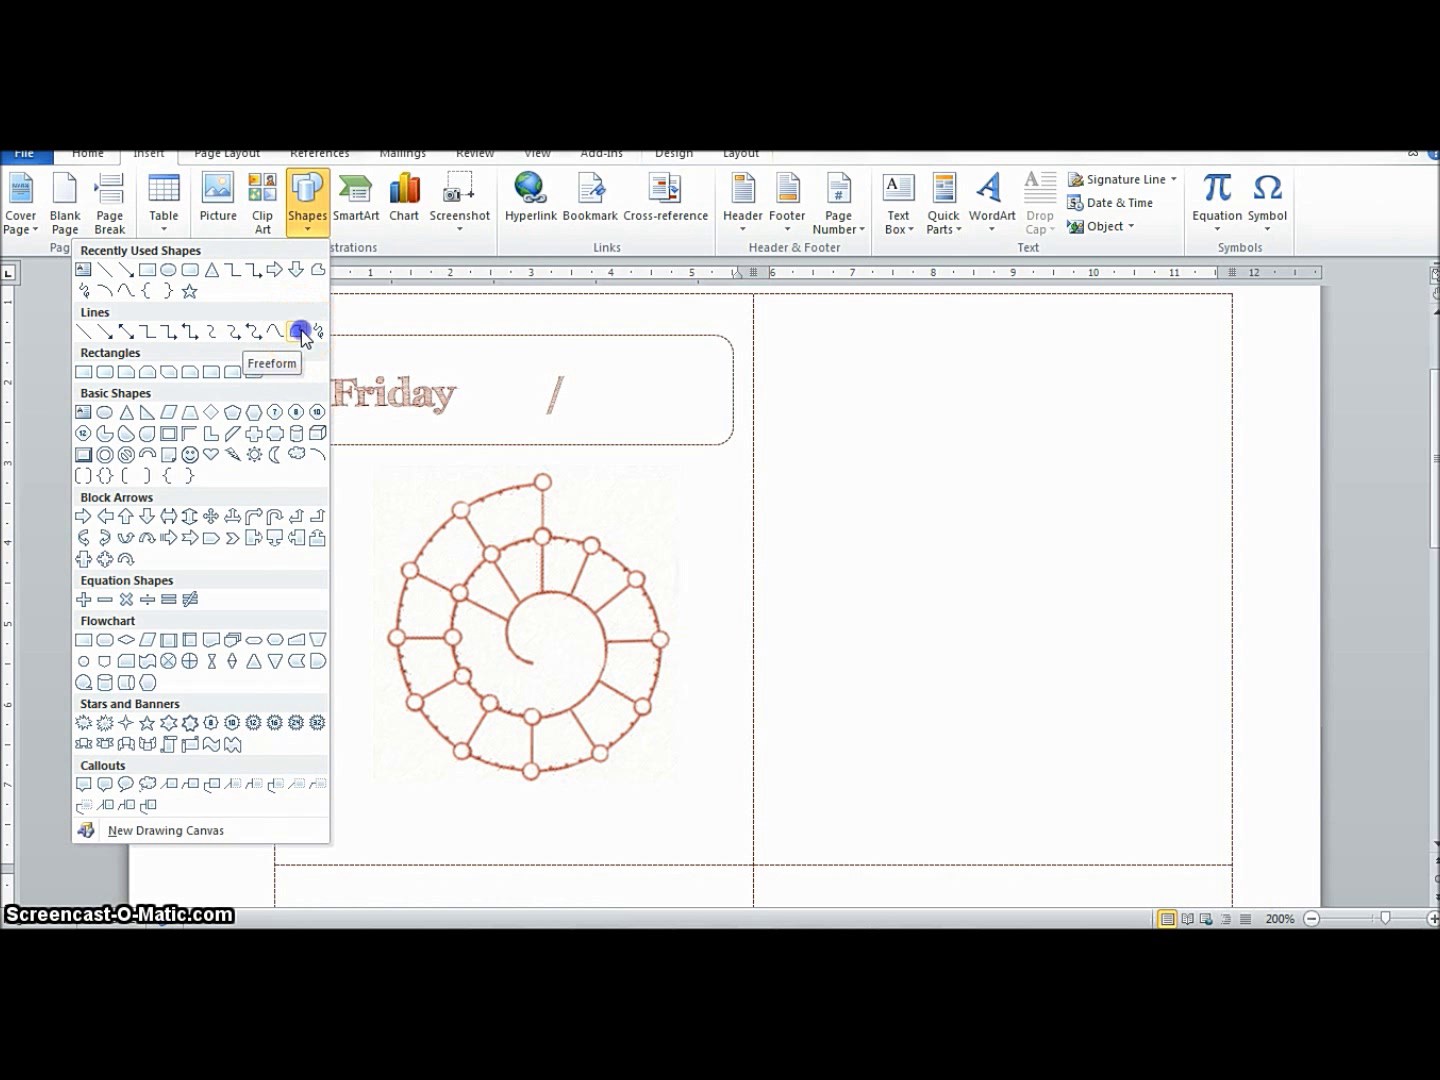
{"action": "left_click", "coordinate": [543, 540]}
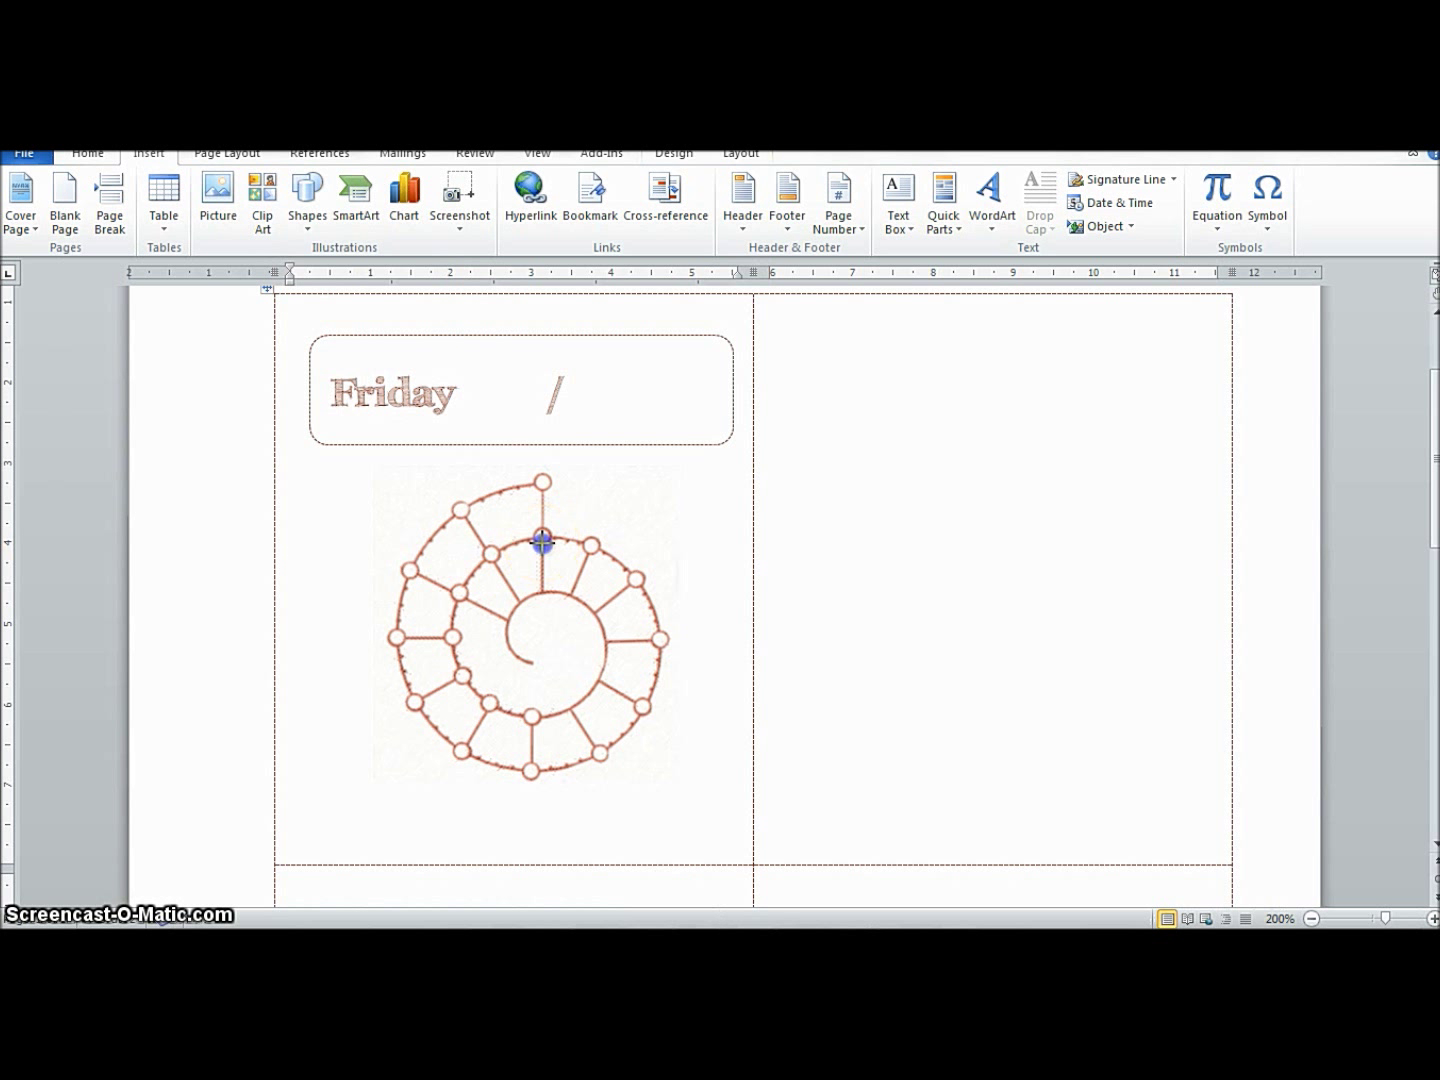
{"action": "left_click", "coordinate": [547, 598]}
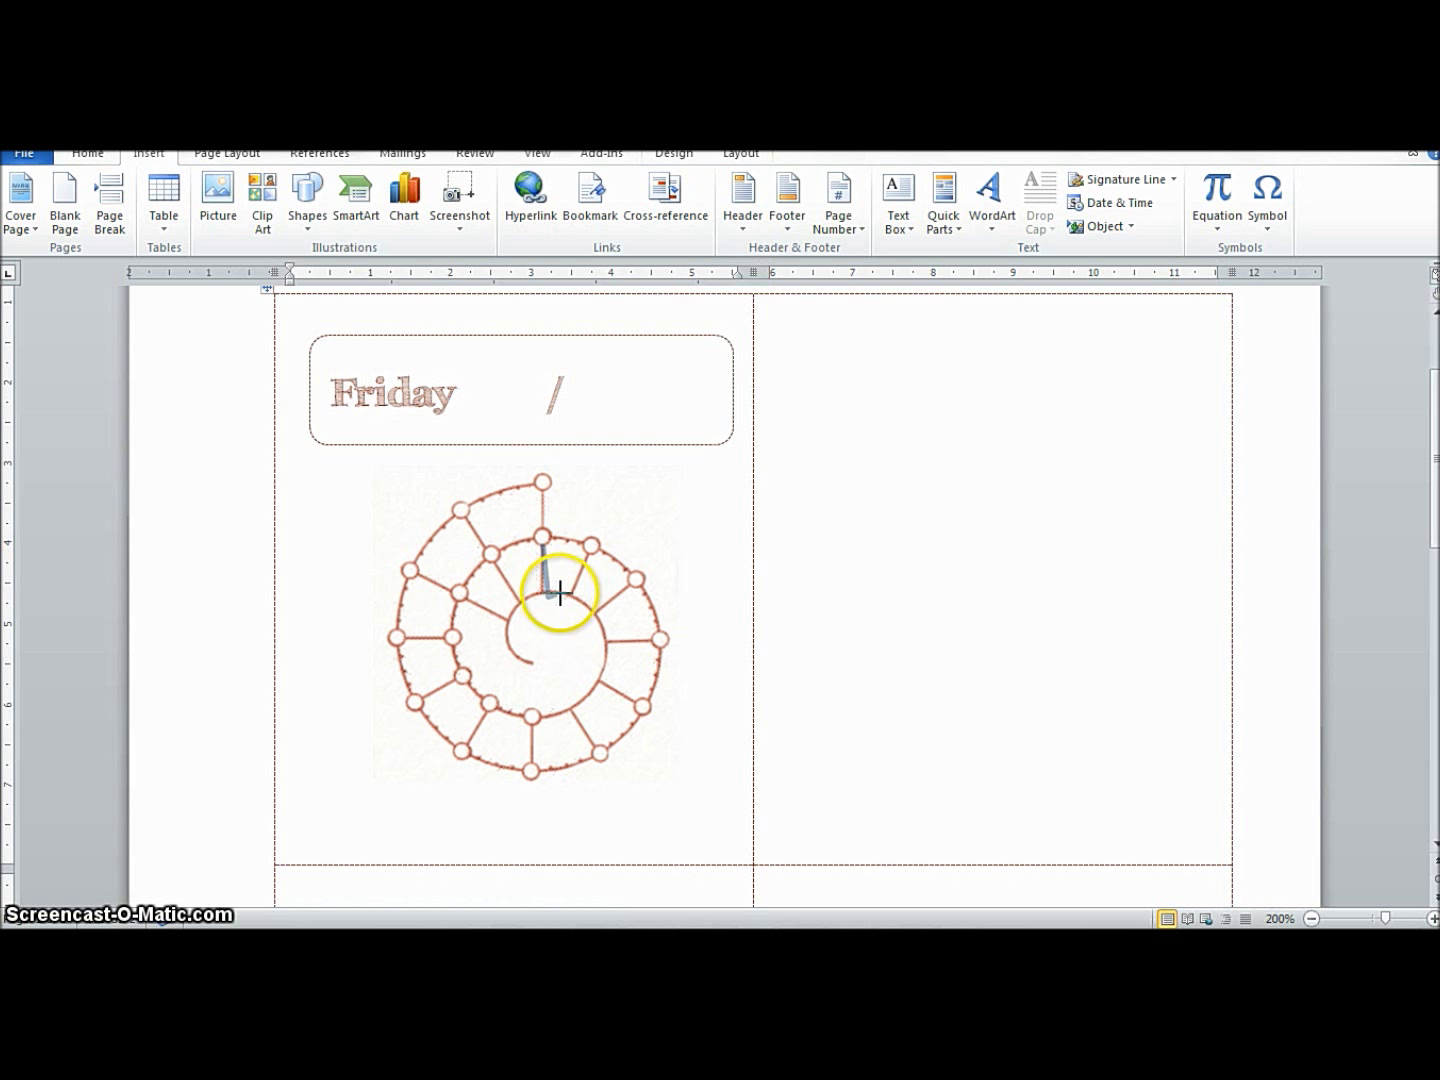
{"action": "left_click", "coordinate": [572, 541]}
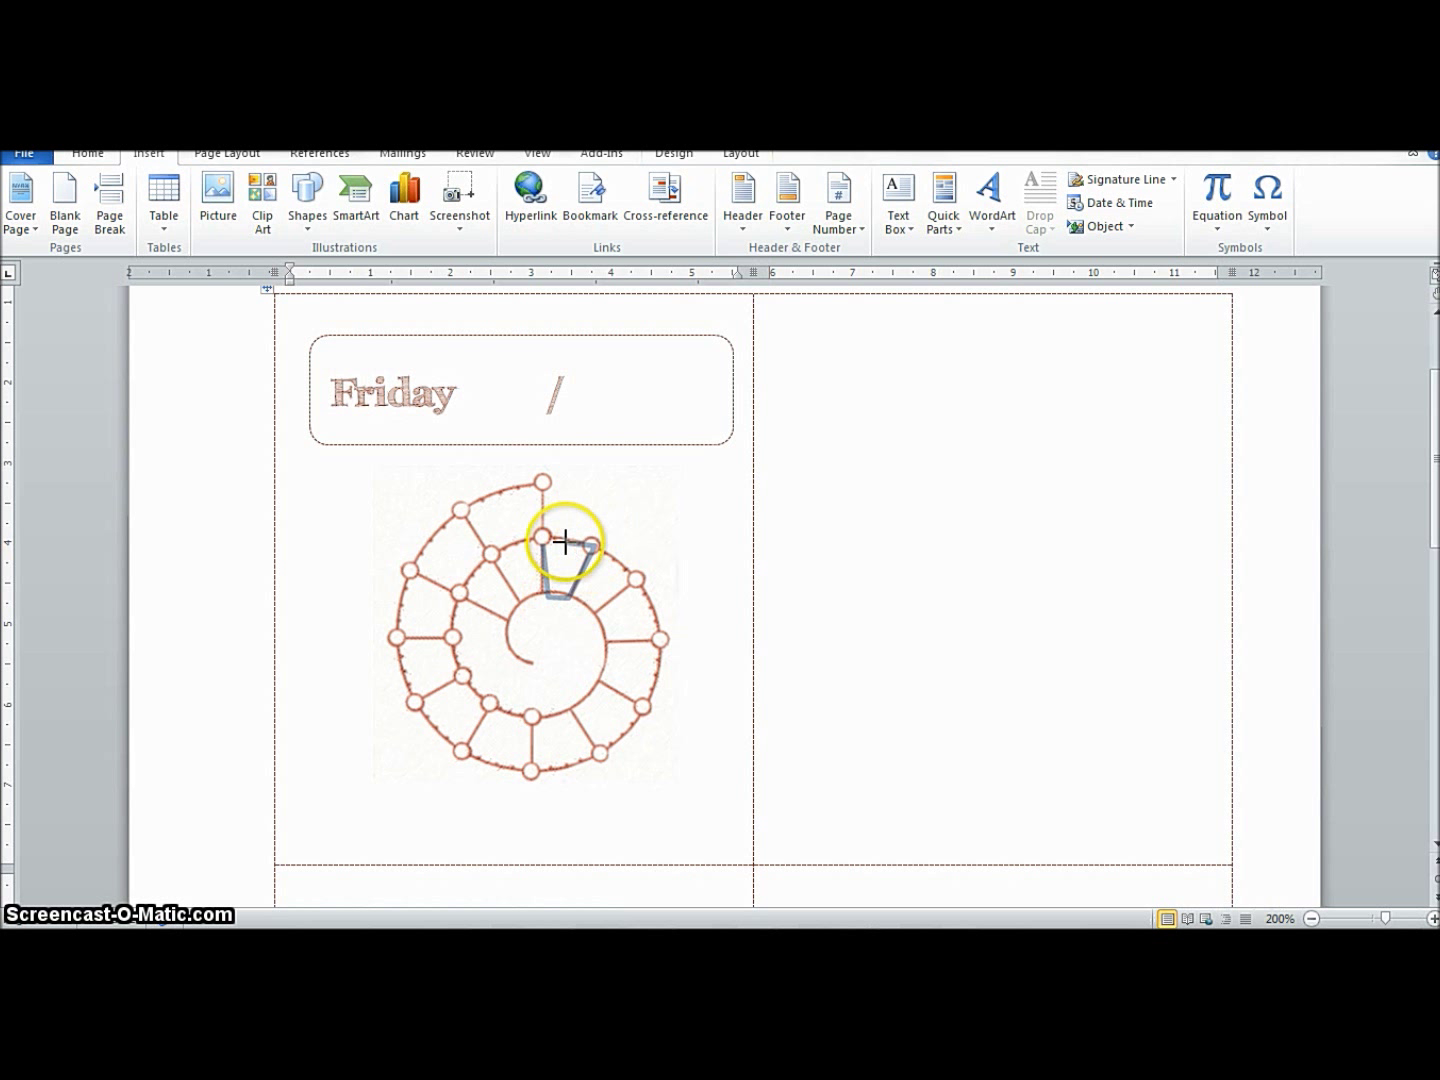